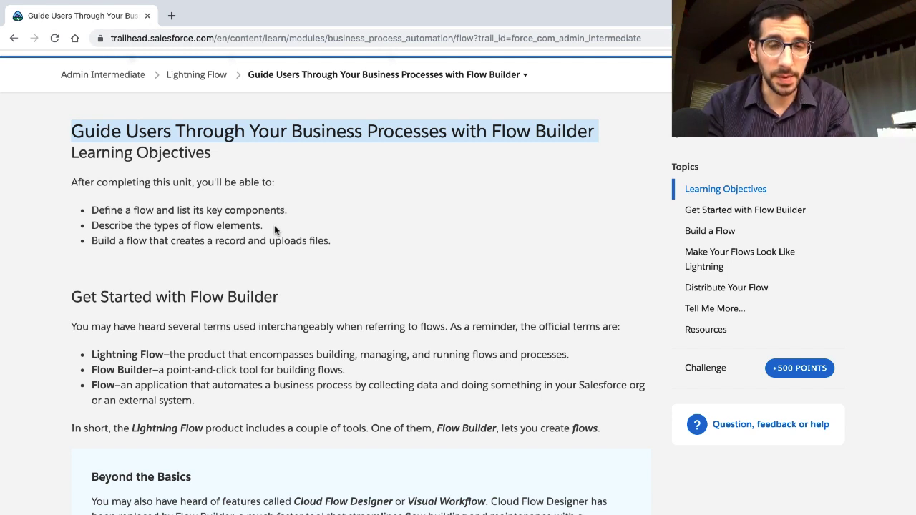
# Skim the Flow Builder unit through to the Hands-on Challenge requirements and return to its beginning.
pyautogui.scroll(-2, 224, 367)
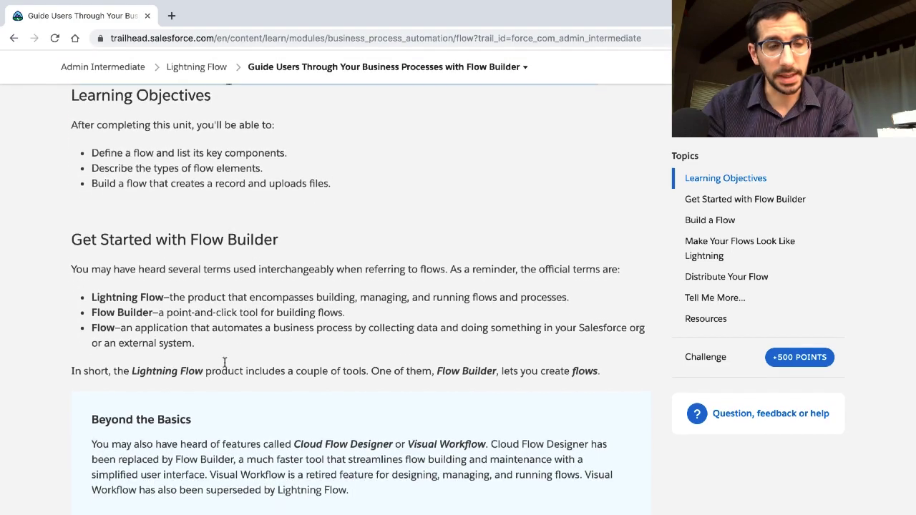
pyautogui.scroll(1, 224, 367)
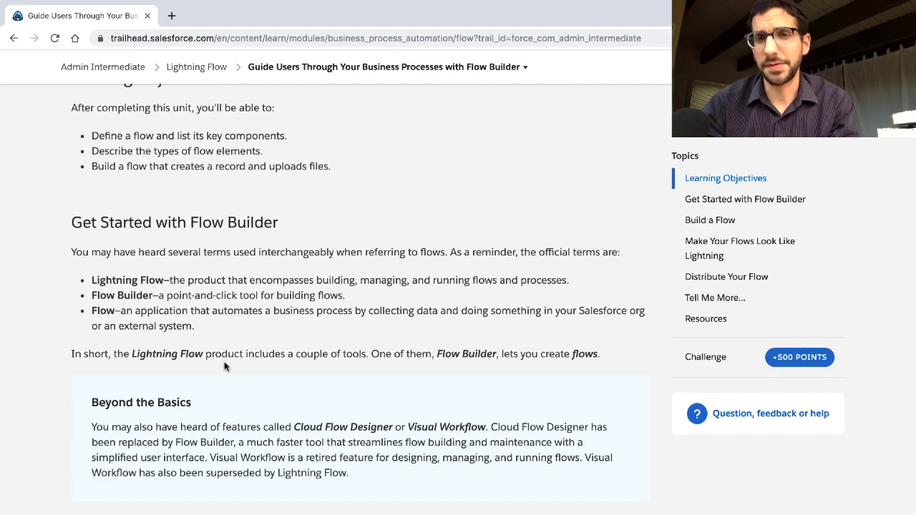
pyautogui.scroll(-10, 294, 182)
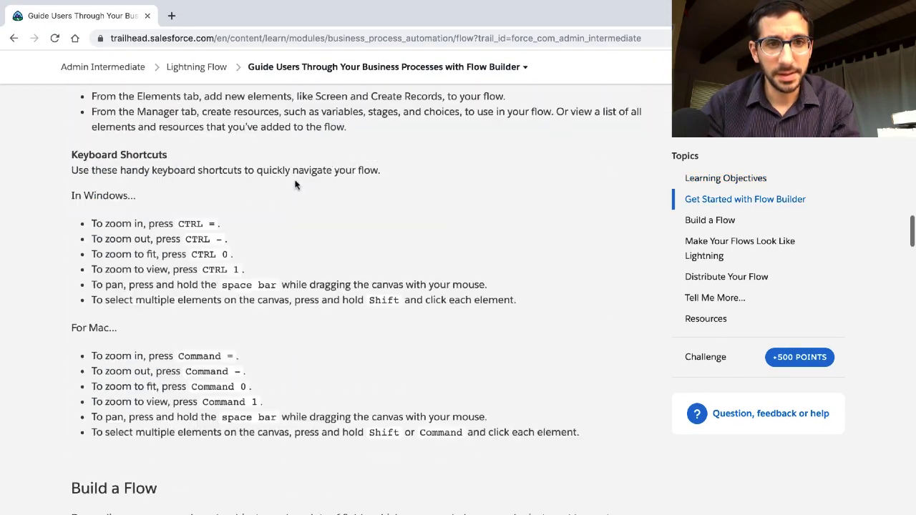
pyautogui.scroll(-20, 295, 185)
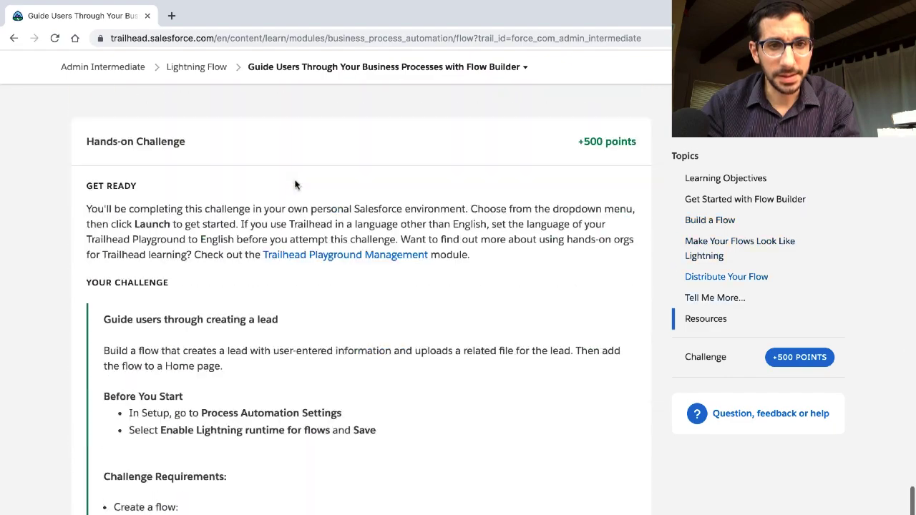
pyautogui.scroll(-6, 295, 185)
pyautogui.scroll(2, 295, 185)
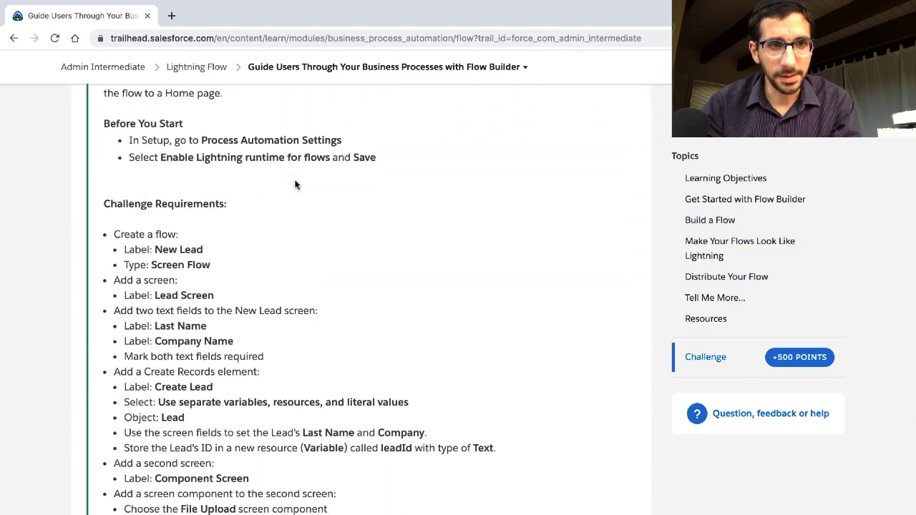
pyautogui.scroll(-3, 295, 184)
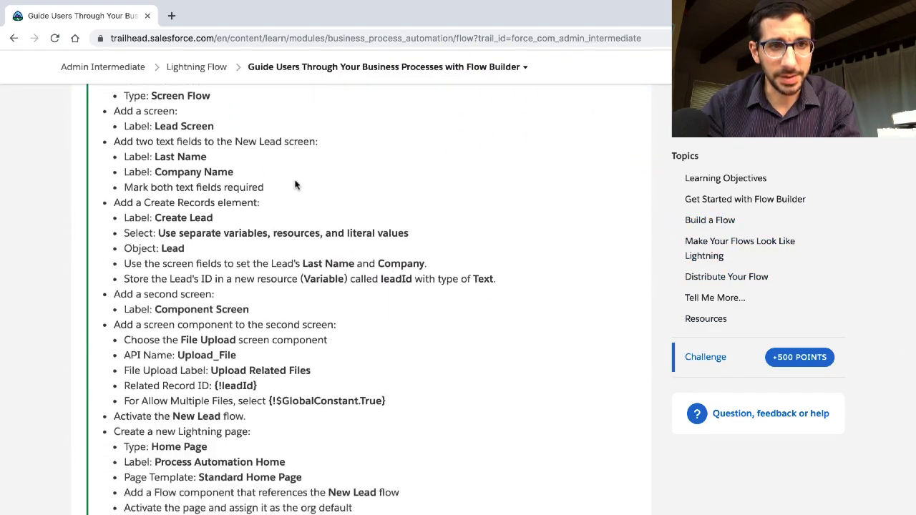
pyautogui.scroll(-1, 295, 184)
pyautogui.scroll(1, 294, 183)
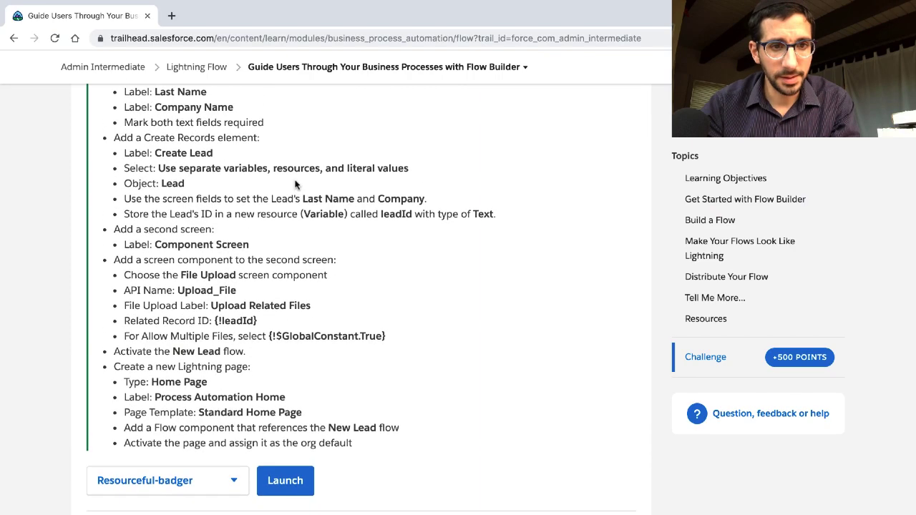
pyautogui.scroll(1, 295, 184)
pyautogui.scroll(15, 295, 184)
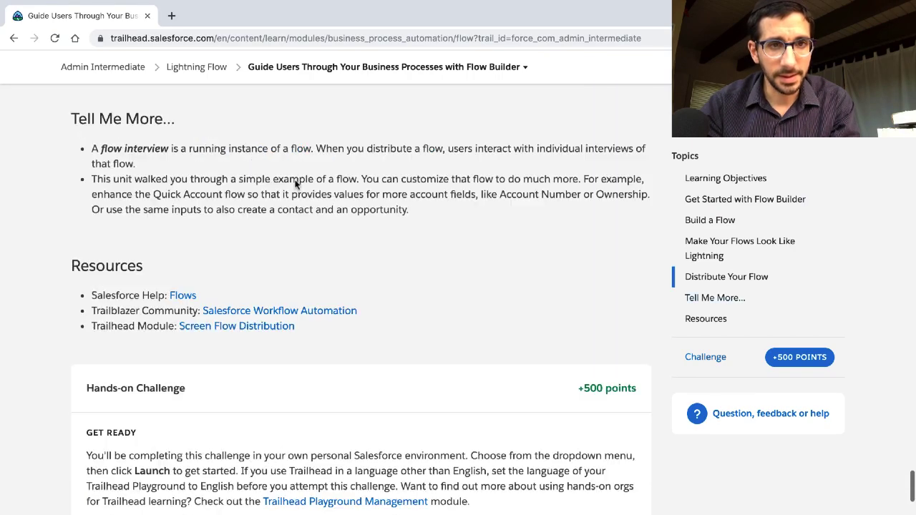
pyautogui.scroll(20, 295, 185)
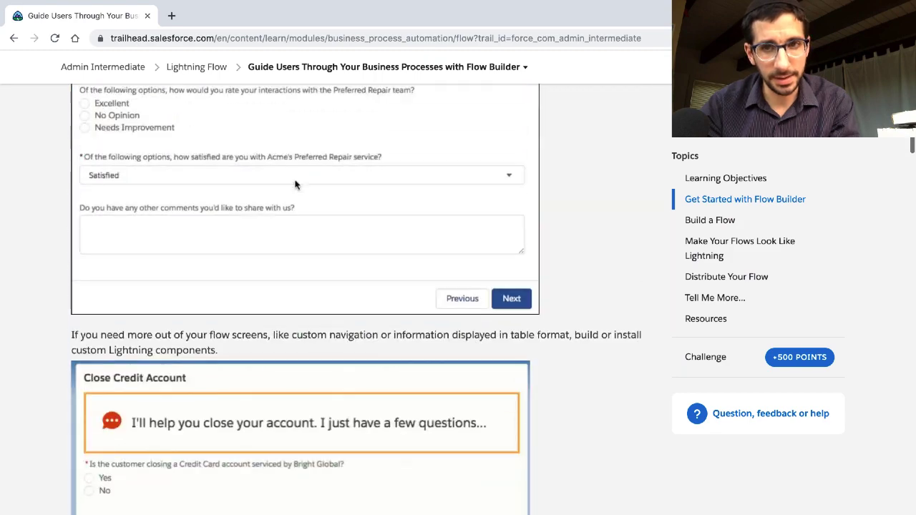
pyautogui.scroll(10, 295, 185)
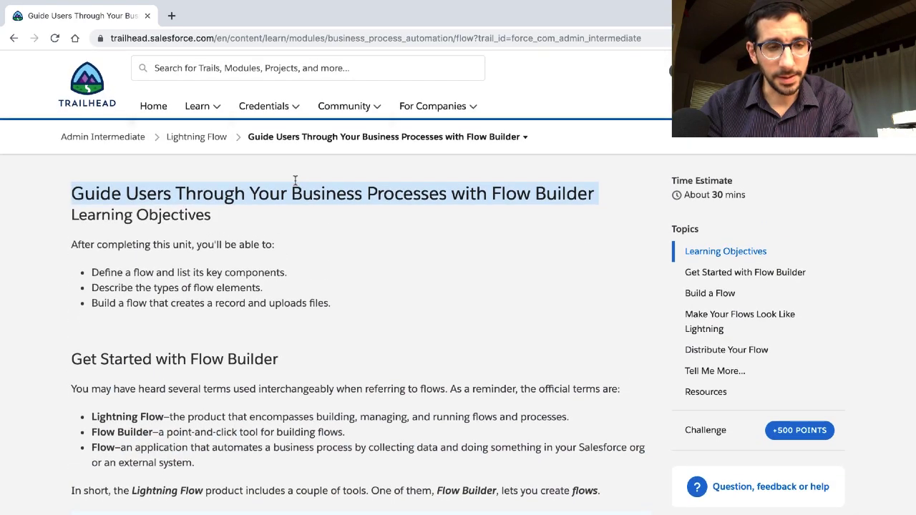
# Read the three learning objectives one by one, highlighting each line.
pyautogui.tripleClick(185, 272)
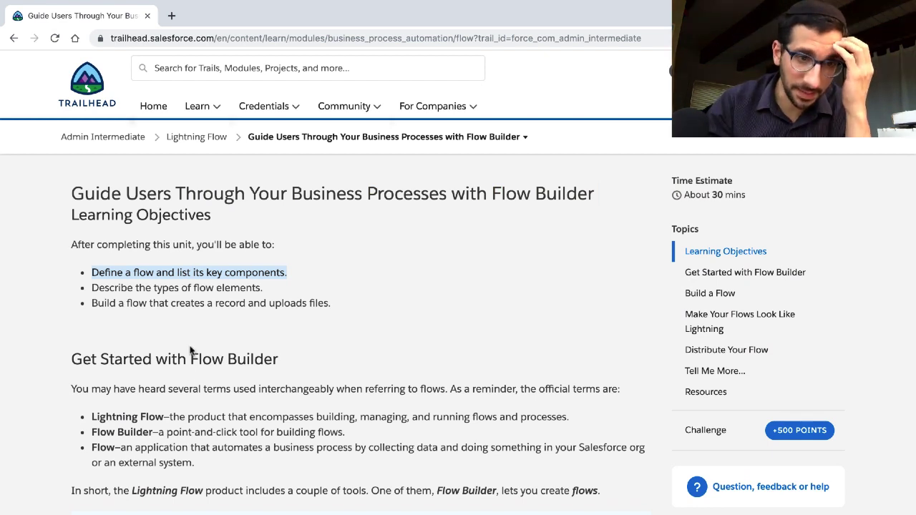
pyautogui.tripleClick(173, 289)
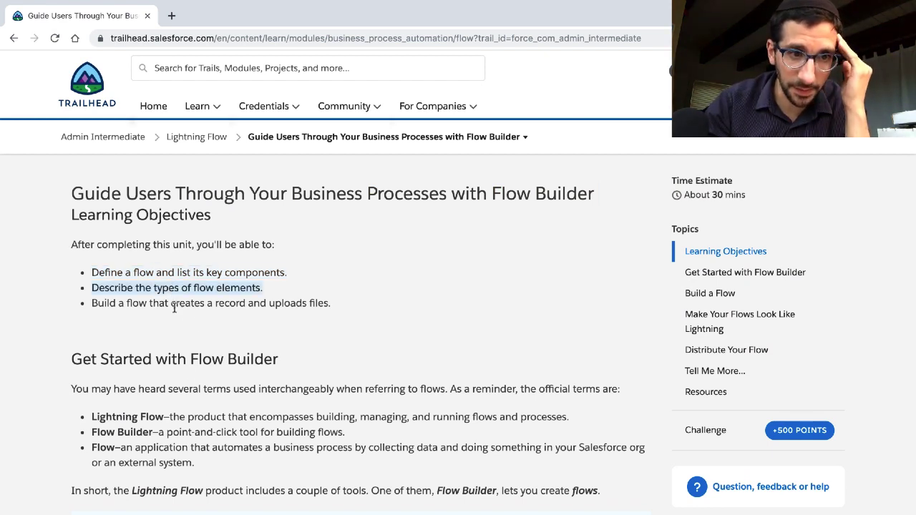
pyautogui.doubleClick(173, 304)
pyautogui.click(174, 304)
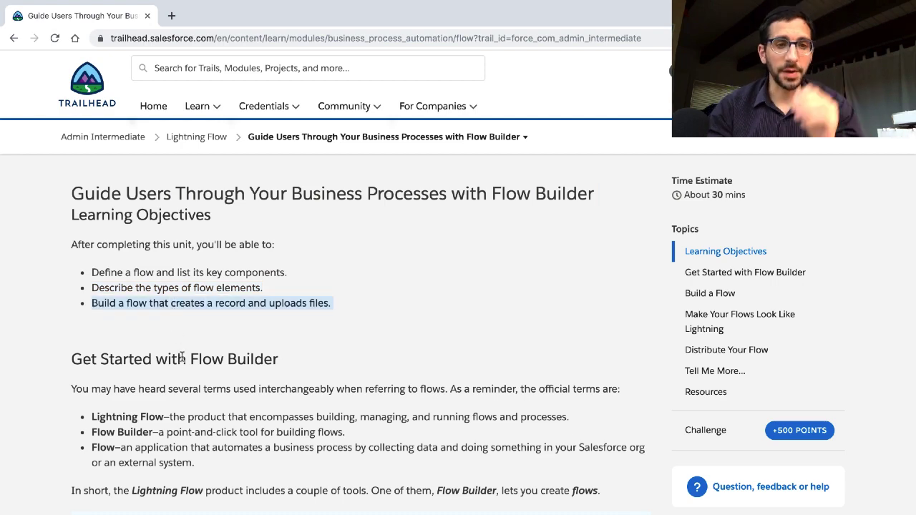
# Read the Get Started with Flow Builder introduction and highlight the Lightning Flow, Flow Builder and Flow definitions in turn.
pyautogui.scroll(-5, 181, 358)
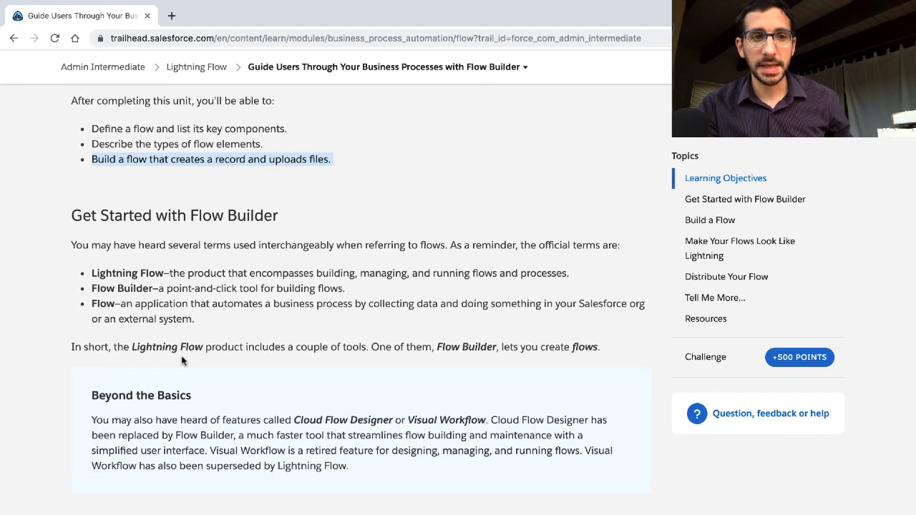
pyautogui.tripleClick(179, 213)
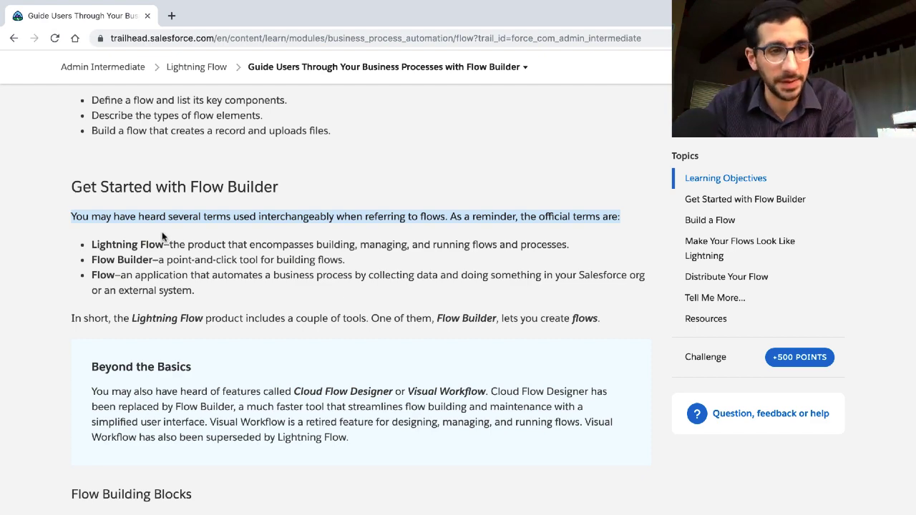
pyautogui.scroll(-1, 184, 259)
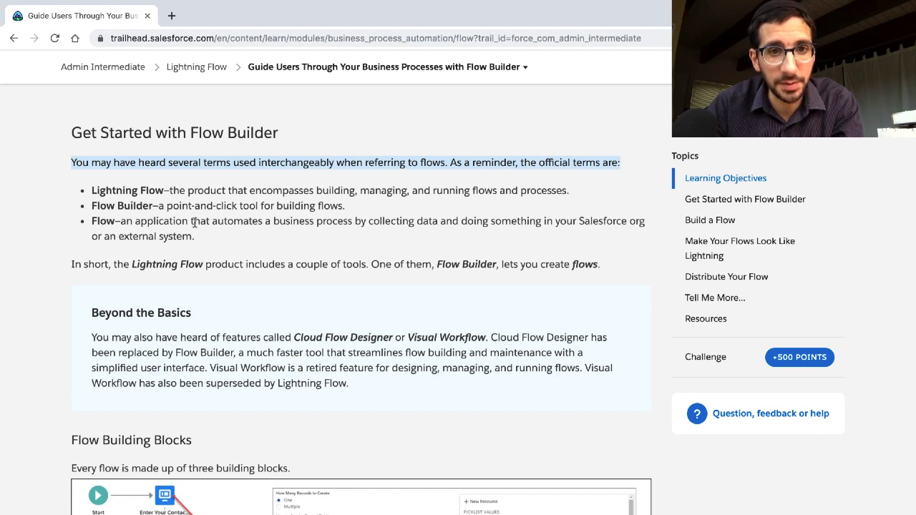
pyautogui.scroll(-1, 194, 222)
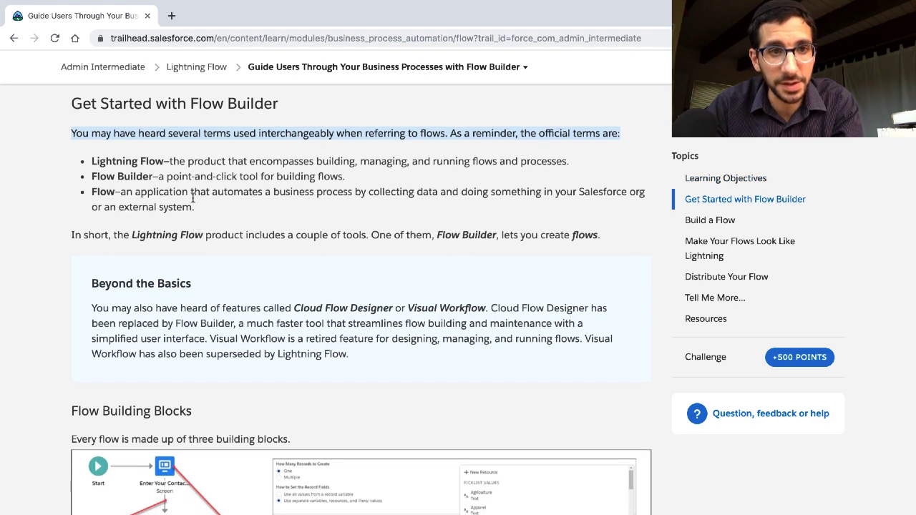
pyautogui.doubleClick(174, 162)
pyautogui.tripleClick(173, 163)
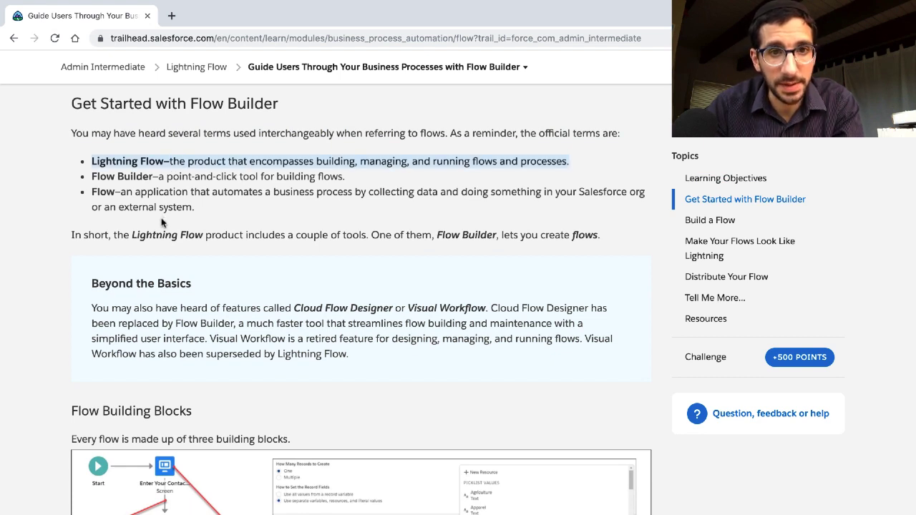
pyautogui.tripleClick(166, 176)
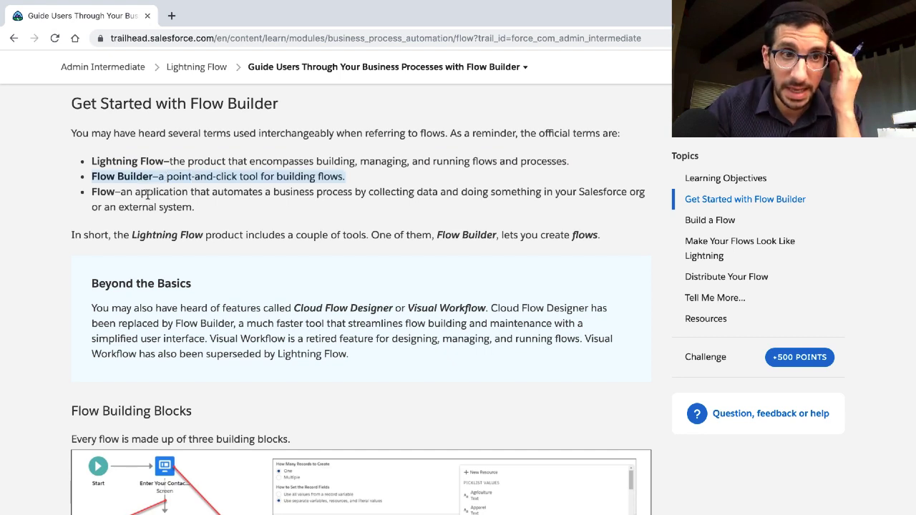
pyautogui.doubleClick(148, 194)
pyautogui.tripleClick(147, 193)
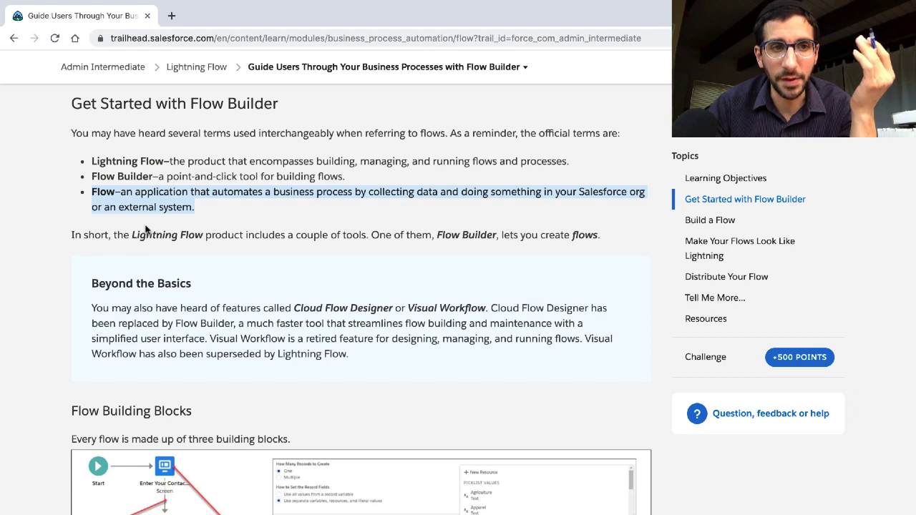
# Check the list of units in the Lightning Flow module and highlight all three term definitions together.
pyautogui.click(276, 67)
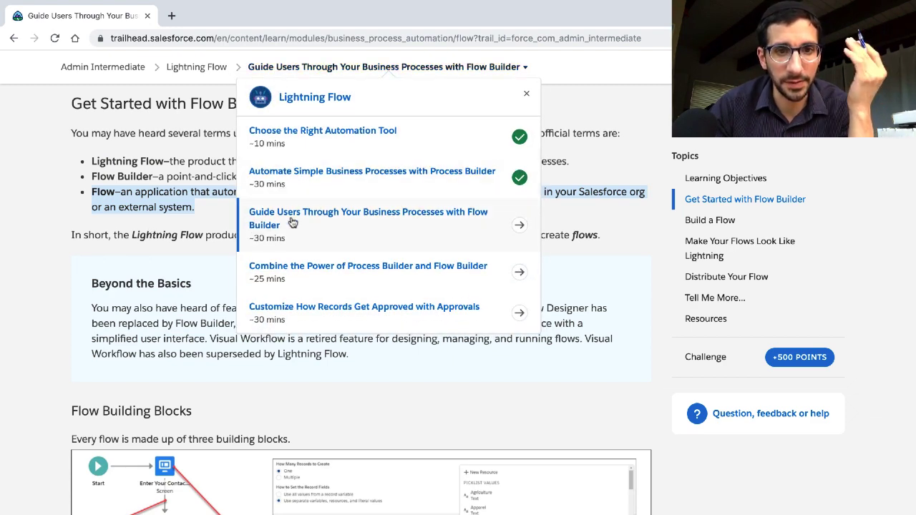
pyautogui.click(188, 193)
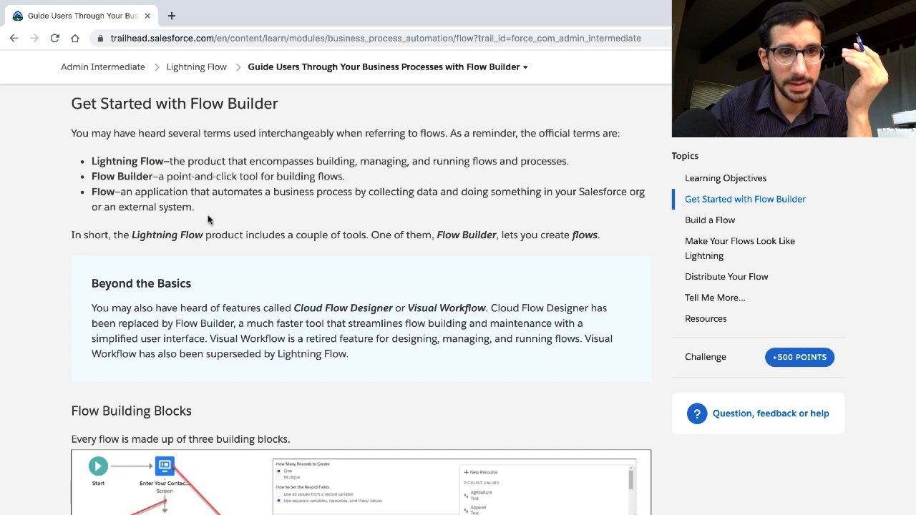
pyautogui.moveTo(184, 208)
pyautogui.mouseDown()
pyautogui.moveTo(100, 164)
pyautogui.moveTo(139, 161)
pyautogui.moveTo(196, 207)
pyautogui.mouseUp()
pyautogui.click(100, 159)
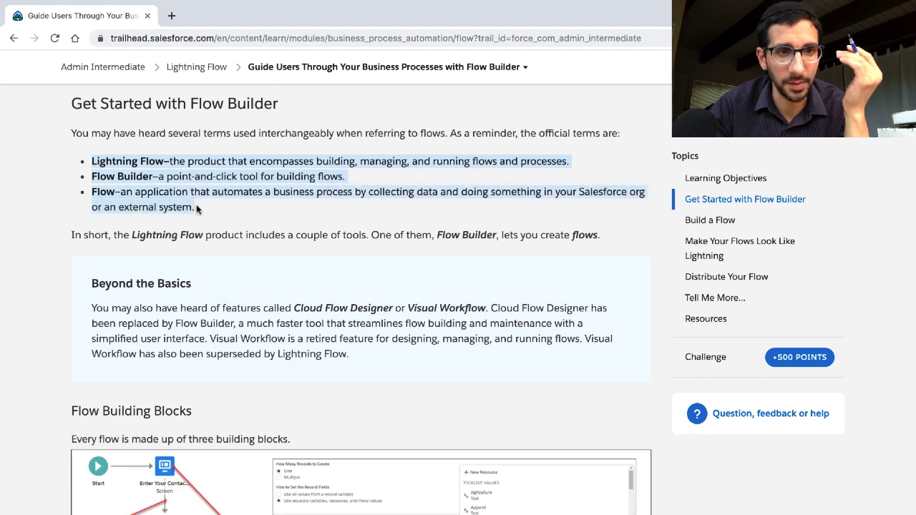
# Open the Choose the Right Automation Tool unit and highlight the product and tool names in its Meet Lightning Flow summary.
pyautogui.click(301, 69)
pyautogui.click(301, 136)
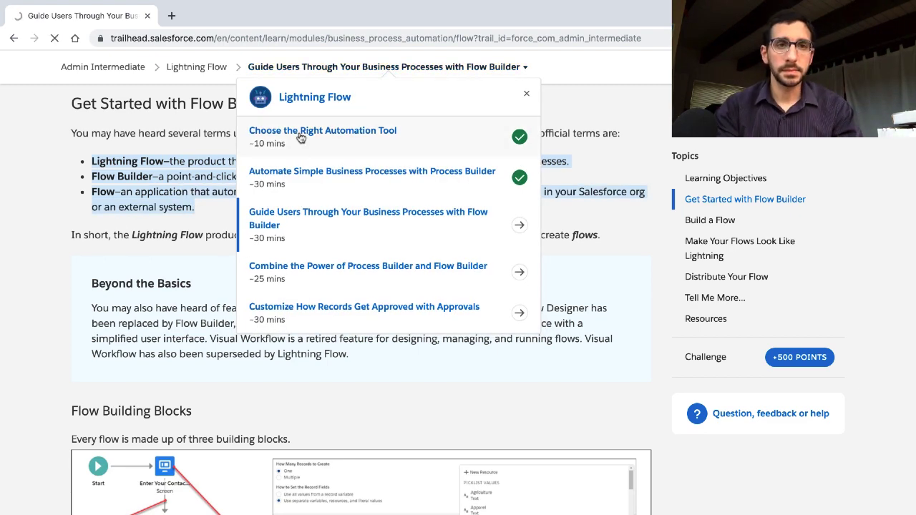
pyautogui.scroll(-5, 249, 300)
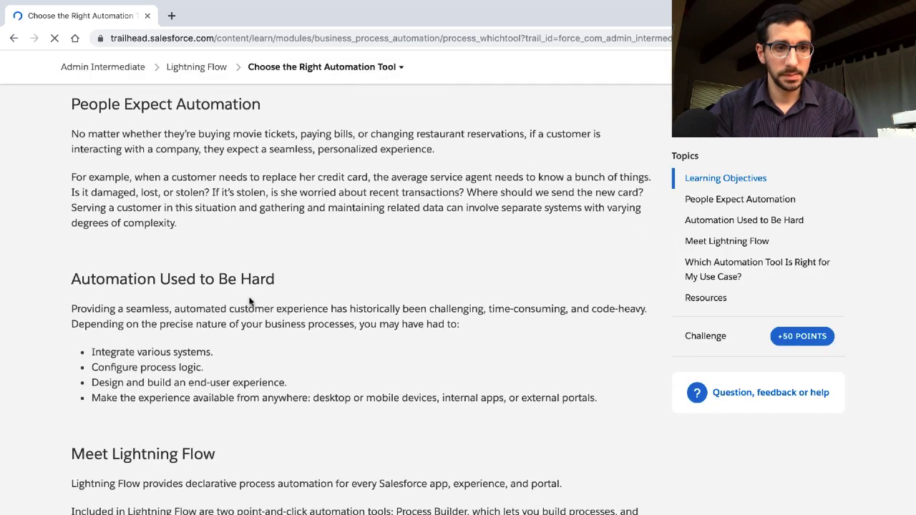
pyautogui.scroll(-4, 249, 300)
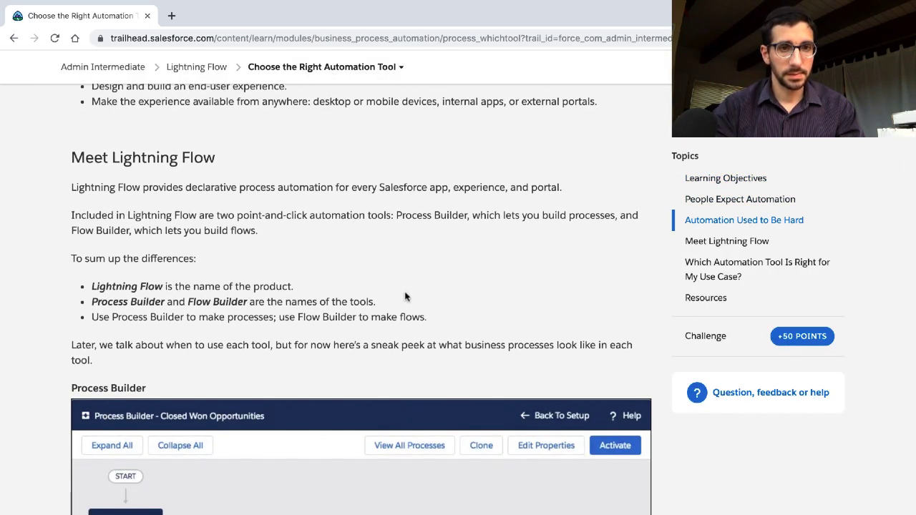
pyautogui.moveTo(375, 301); pyautogui.dragTo(152, 276)
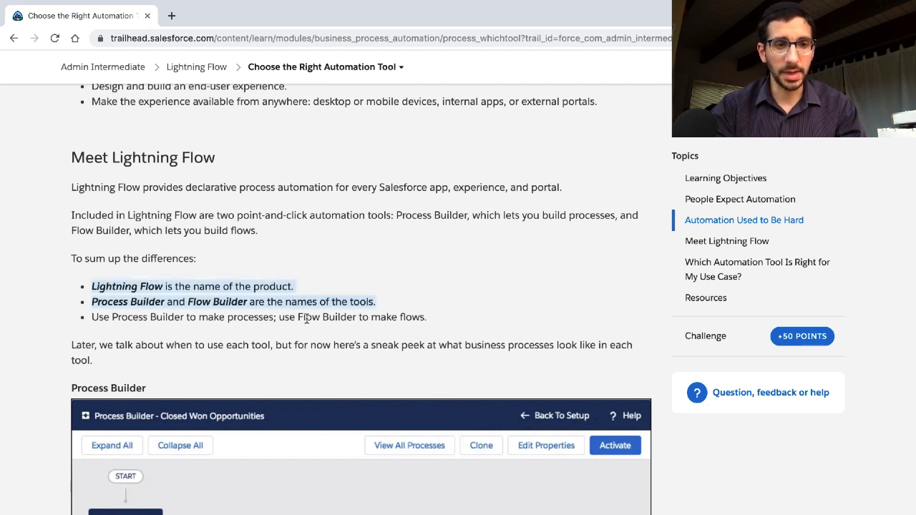
# Return to the Guide Users Through Your Business Processes with Flow Builder unit and reread the Lightning Flow and Flow Builder definitions.
pyautogui.click(341, 70)
pyautogui.click(297, 204)
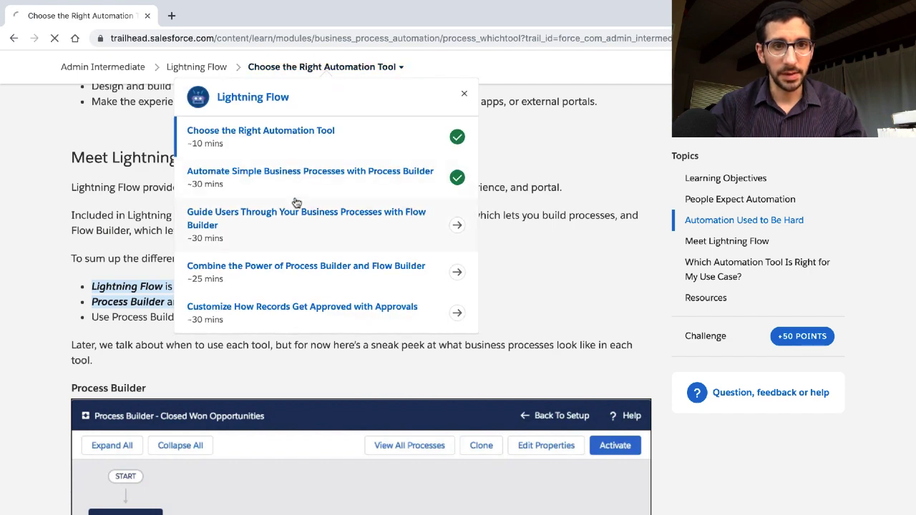
pyautogui.scroll(-3, 278, 266)
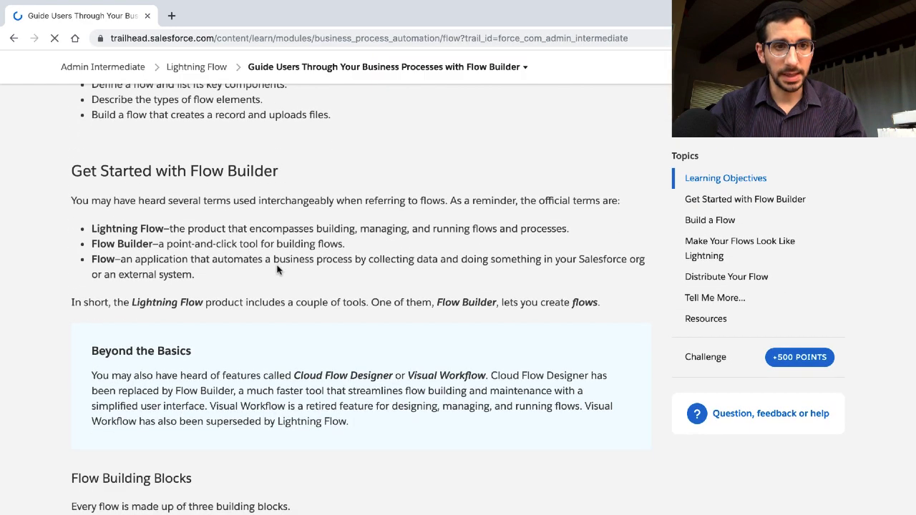
pyautogui.tripleClick(271, 229)
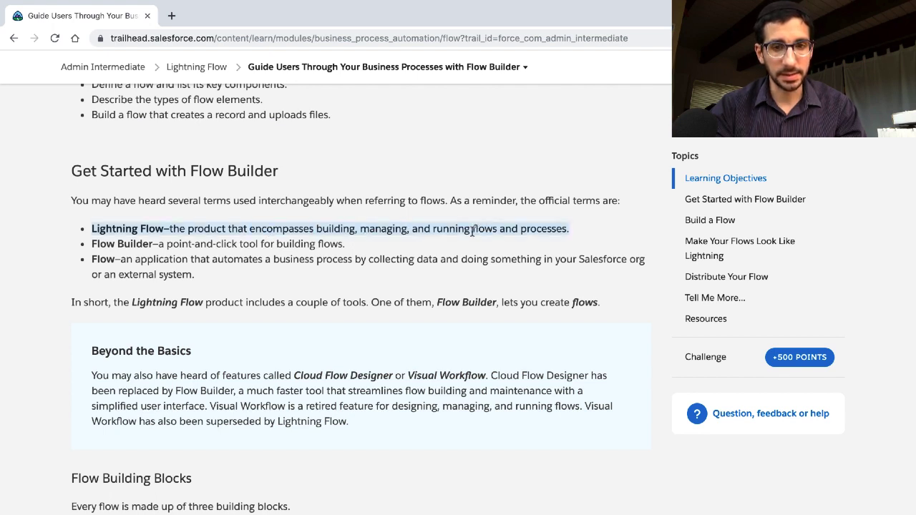
pyautogui.tripleClick(315, 240)
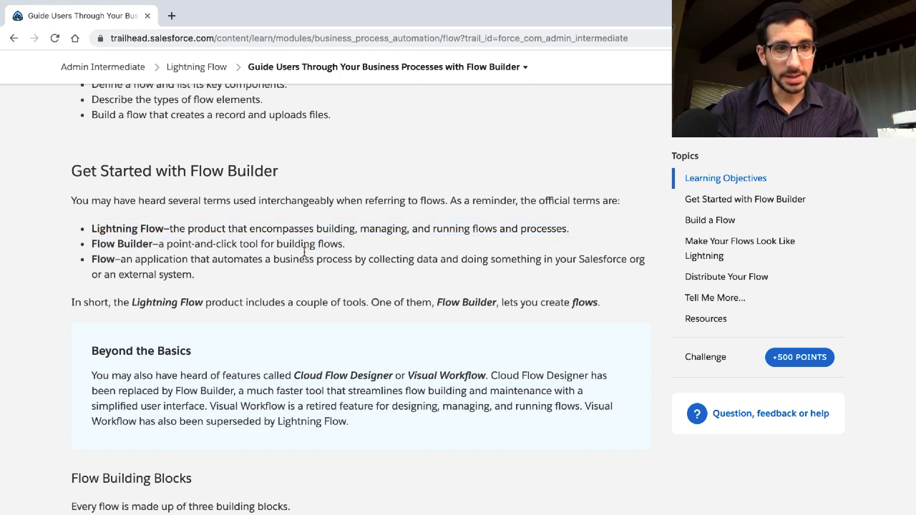
pyautogui.tripleClick(305, 252)
pyautogui.moveTo(358, 229); pyautogui.dragTo(282, 233)
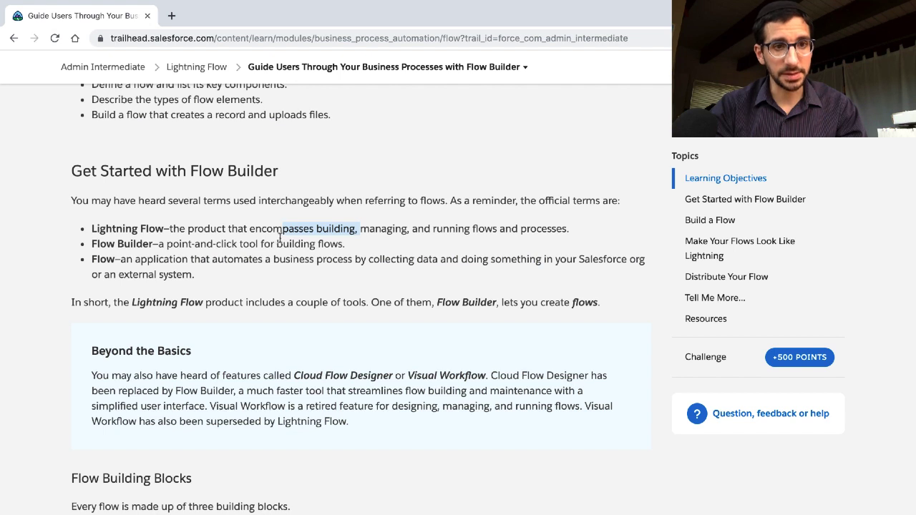
pyautogui.doubleClick(280, 243)
pyautogui.click(268, 263)
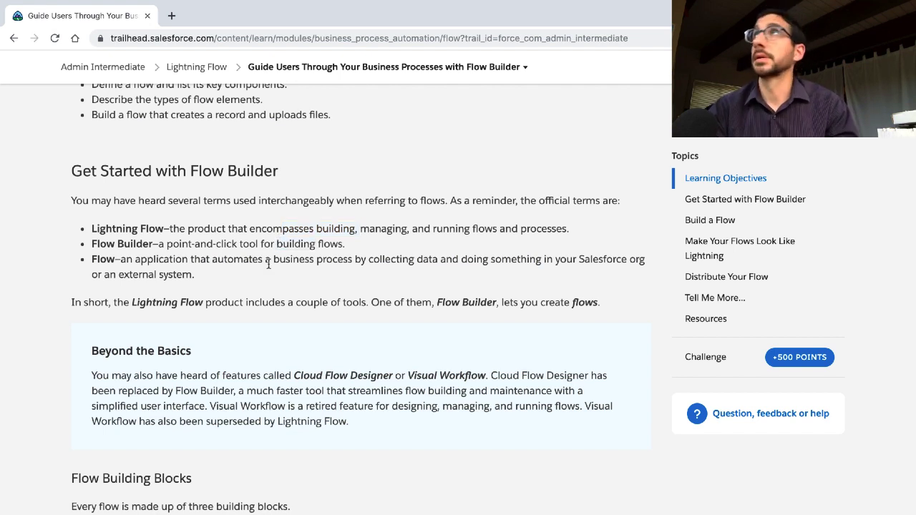
# Highlight and read the "In short" sentence about Lightning Flow and the Beyond the Basics paragraph.
pyautogui.tripleClick(219, 302)
pyautogui.scroll(-2, 218, 300)
pyautogui.scroll(-1, 218, 301)
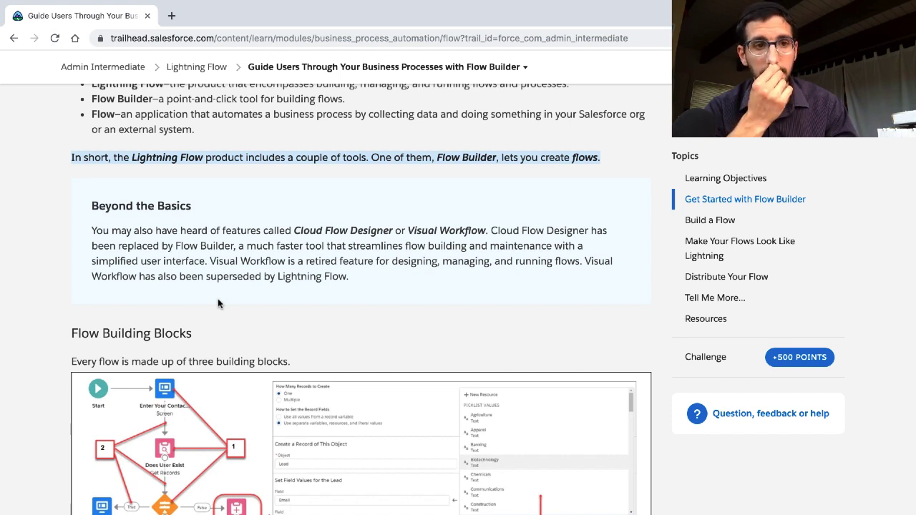
pyautogui.tripleClick(216, 249)
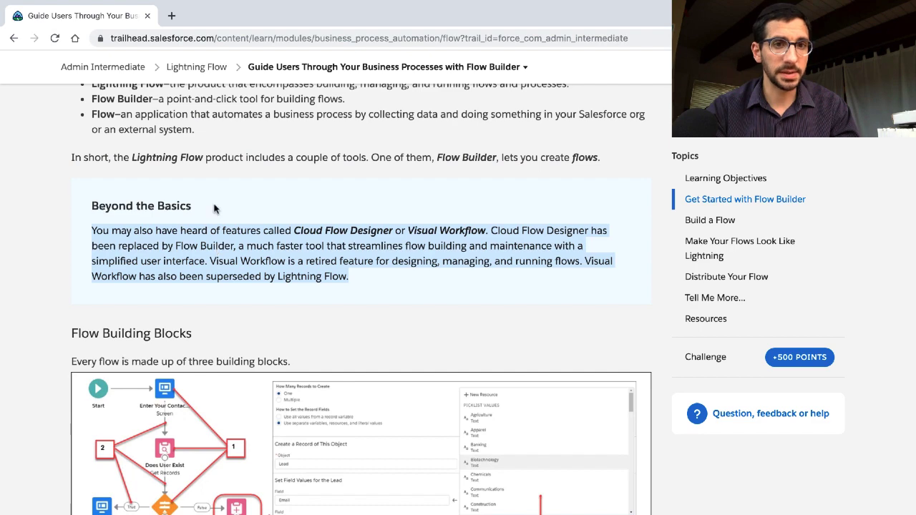
# Read the Flow Building Blocks section and highlight the Connectors and Resources definitions below its diagram.
pyautogui.scroll(-1, 213, 207)
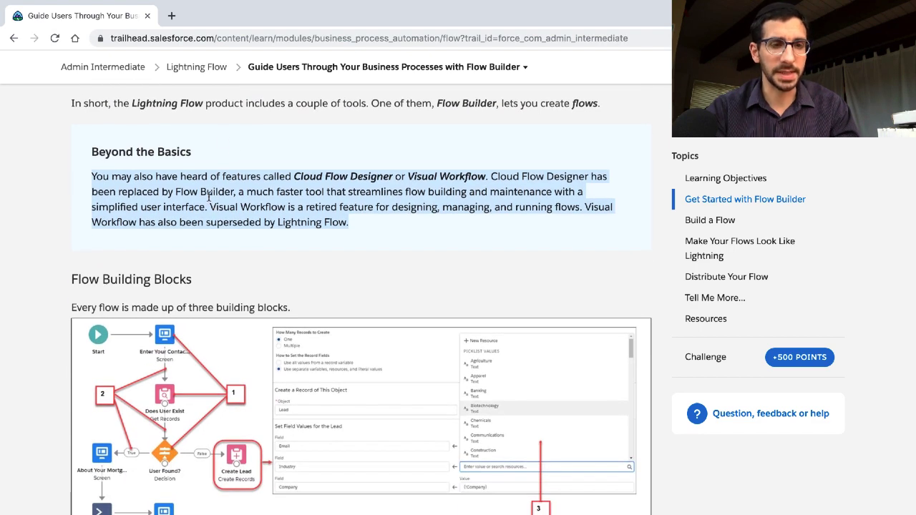
pyautogui.scroll(-1, 203, 190)
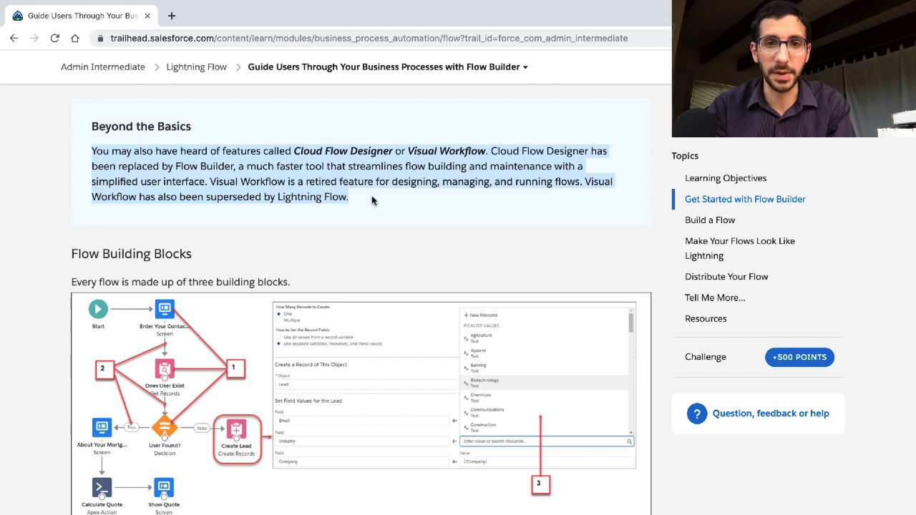
pyautogui.scroll(-1, 372, 201)
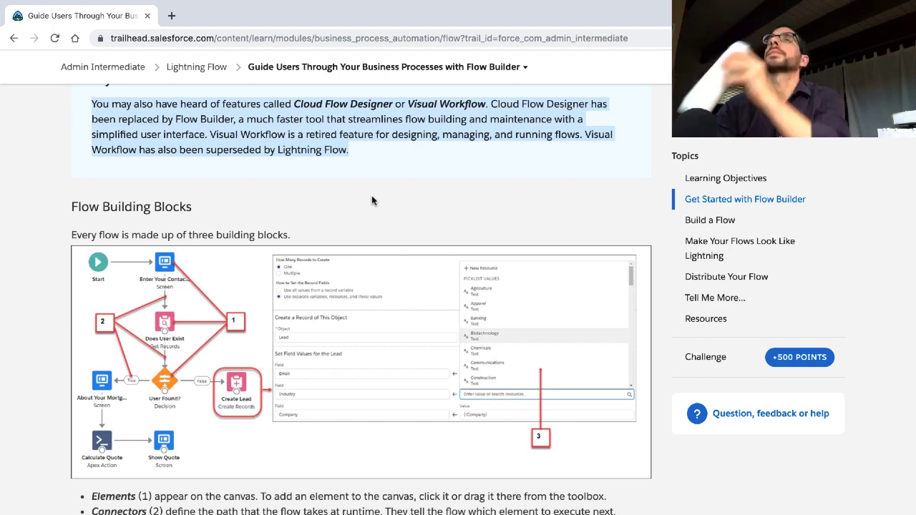
pyautogui.scroll(-1, 272, 222)
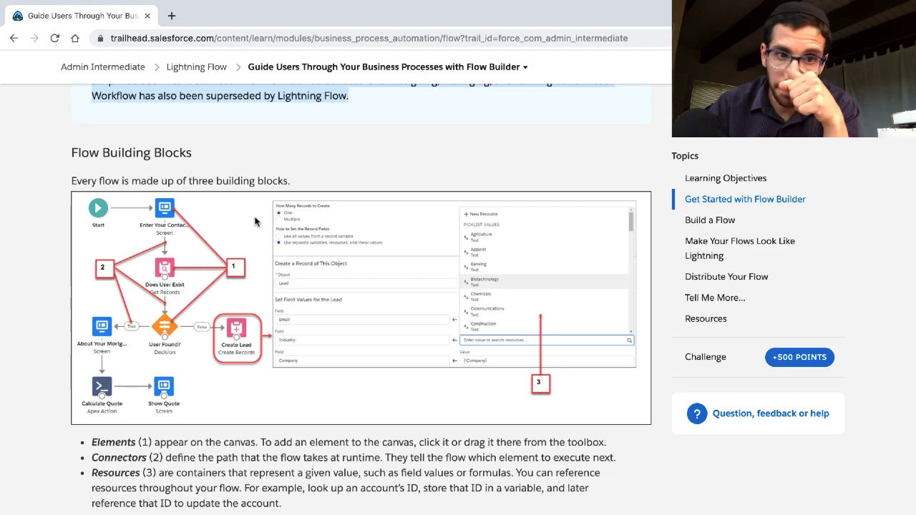
pyautogui.scroll(-1, 254, 221)
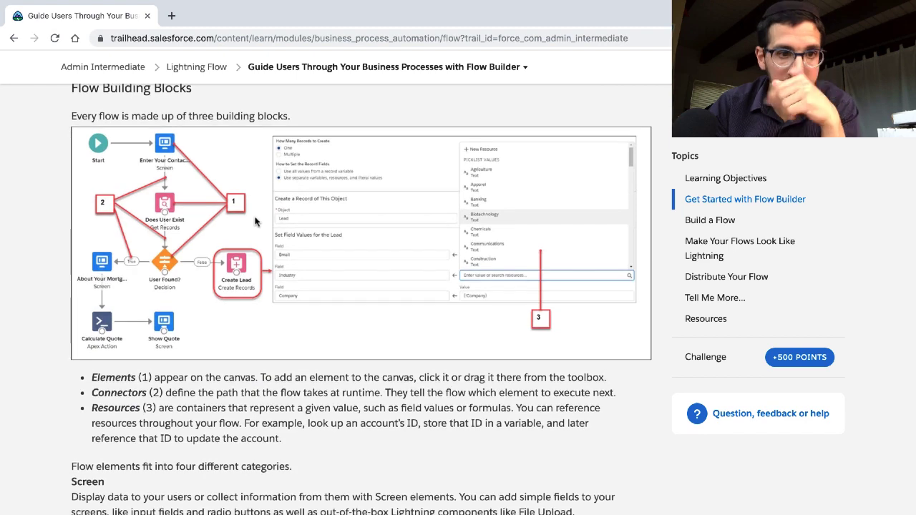
pyautogui.scroll(-1, 255, 221)
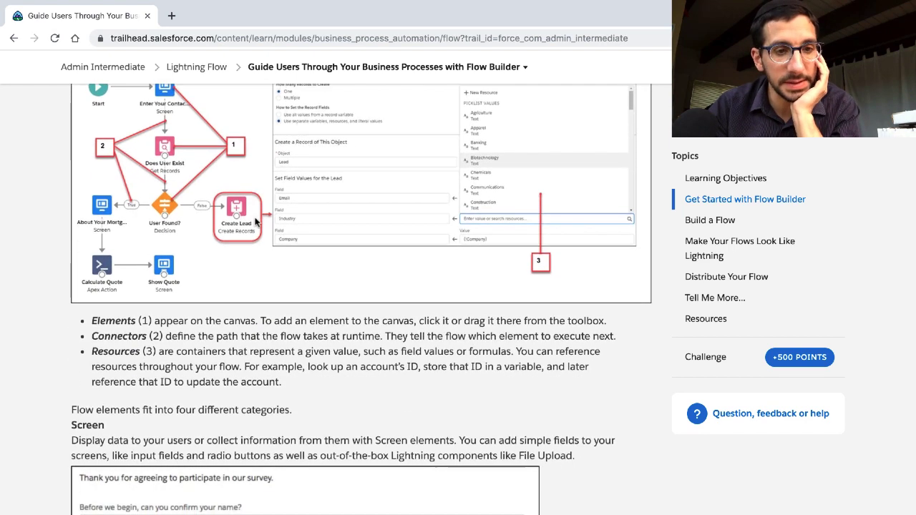
pyautogui.tripleClick(252, 336)
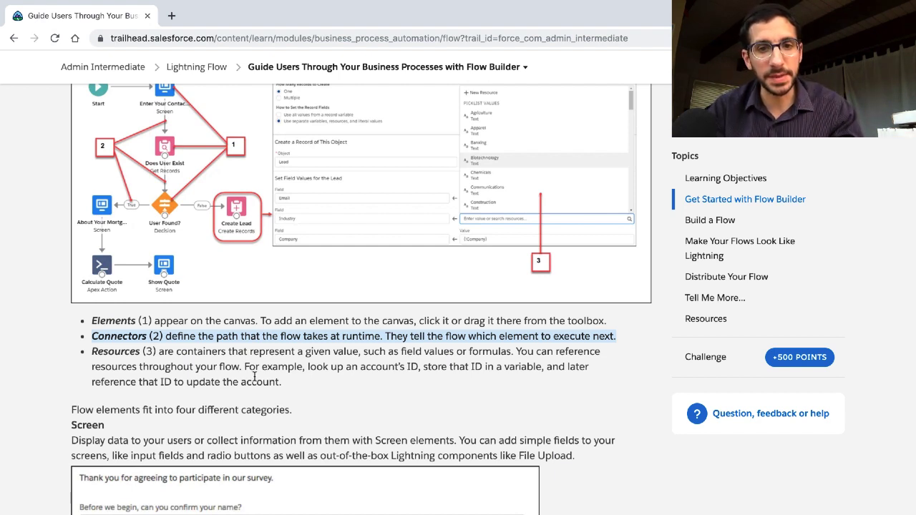
pyautogui.doubleClick(245, 367)
pyautogui.tripleClick(244, 366)
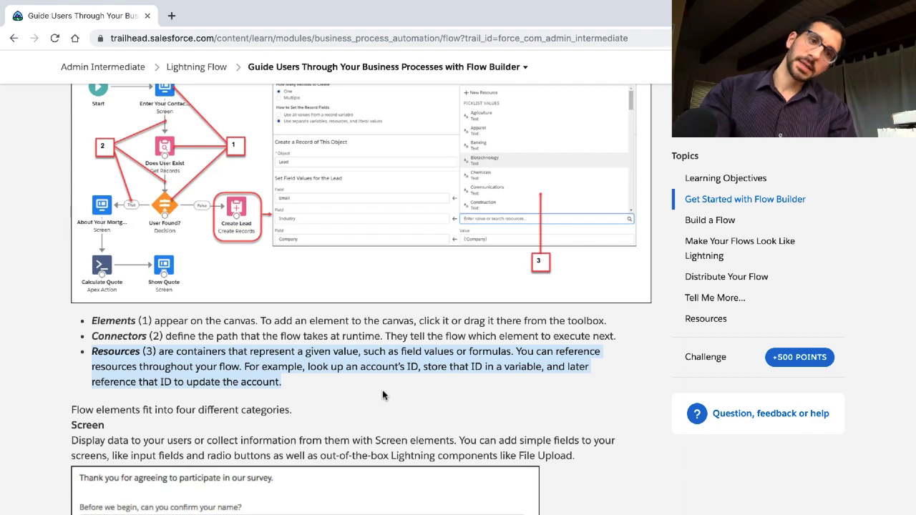
# Highlight the sentence on flow element categories and the Screen description, rechecking the Flow Building Blocks diagram.
pyautogui.scroll(-1, 383, 381)
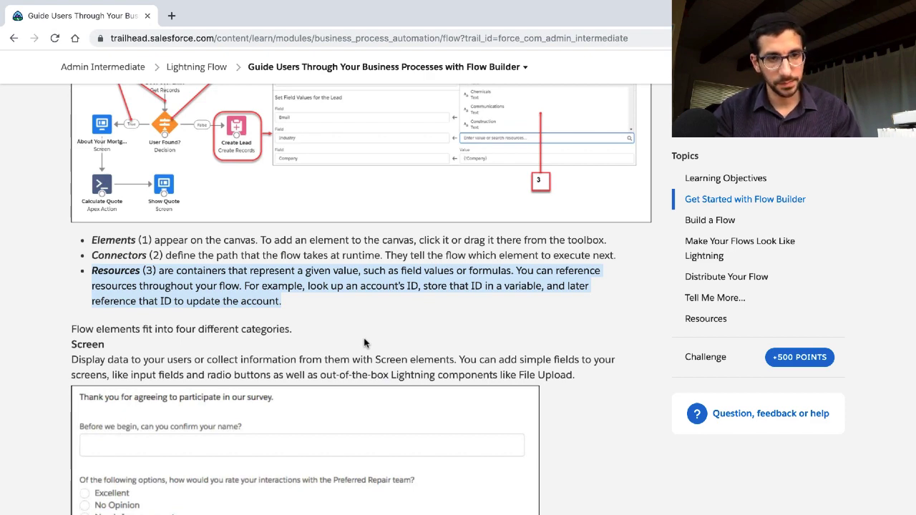
pyautogui.scroll(-2, 363, 343)
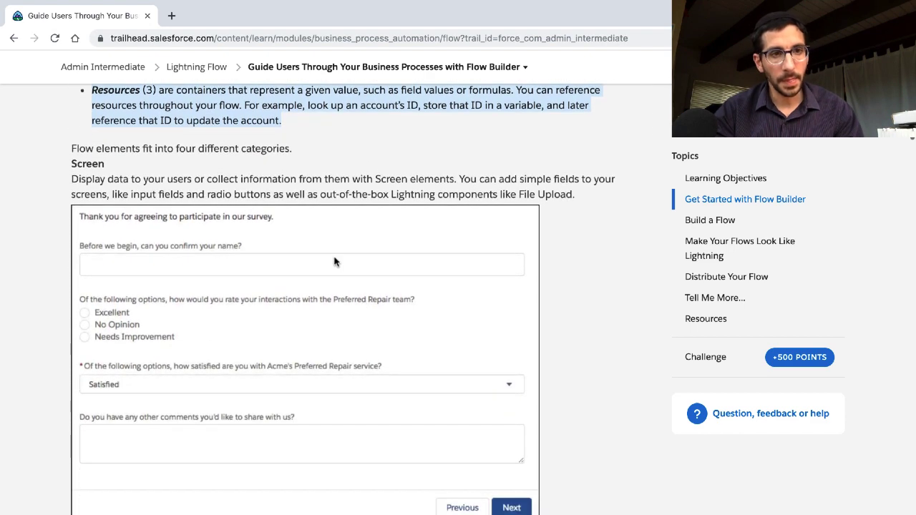
pyautogui.tripleClick(259, 149)
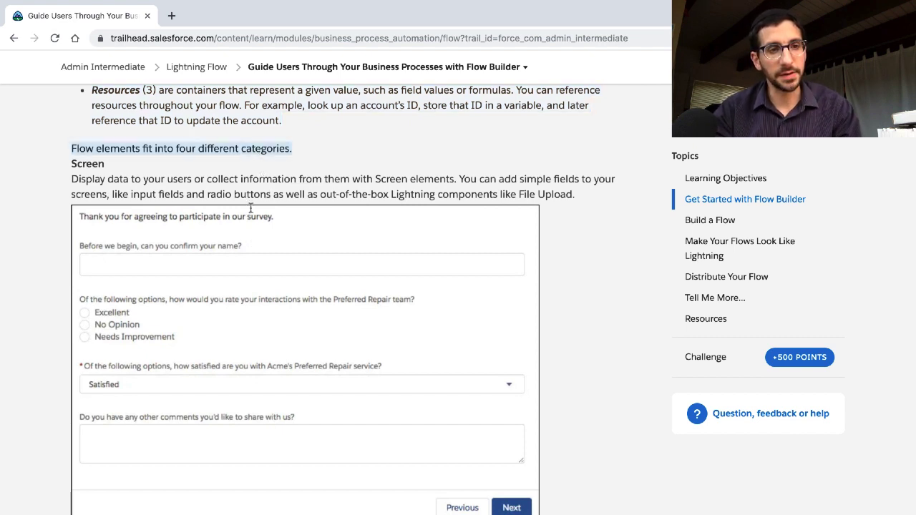
pyautogui.doubleClick(252, 183)
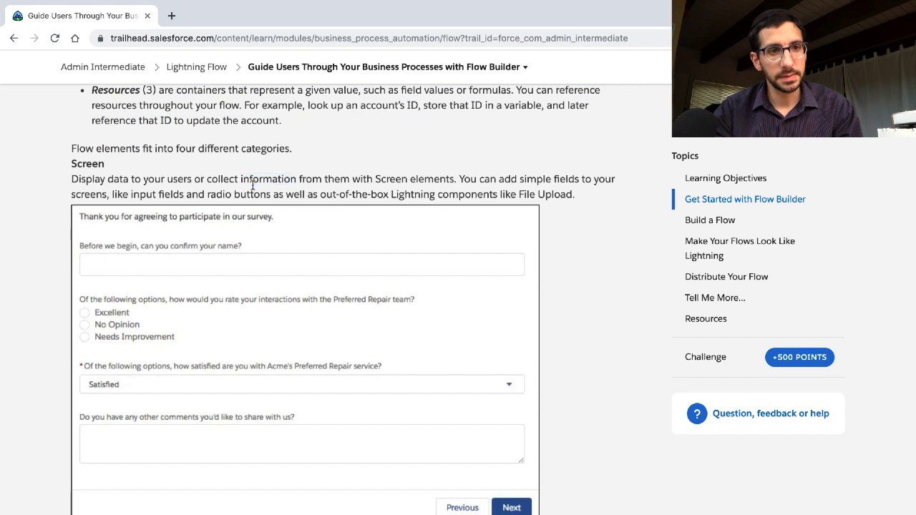
pyautogui.tripleClick(252, 184)
pyautogui.scroll(5, 253, 187)
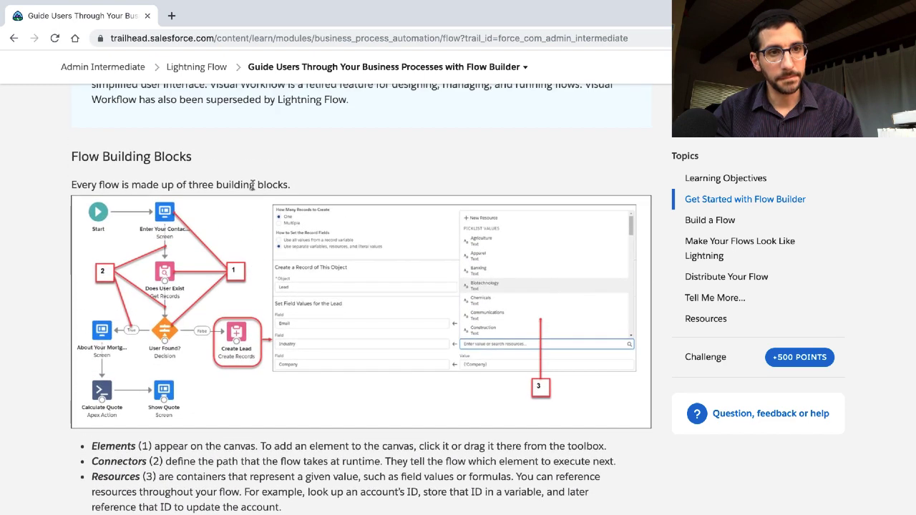
pyautogui.scroll(-4, 253, 184)
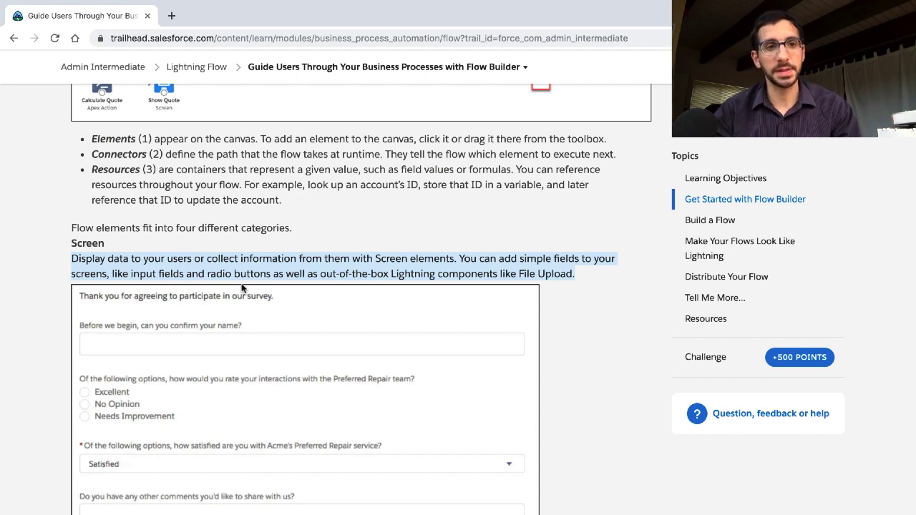
# Examine the sample survey form that illustrates Screen elements.
pyautogui.scroll(-2, 241, 288)
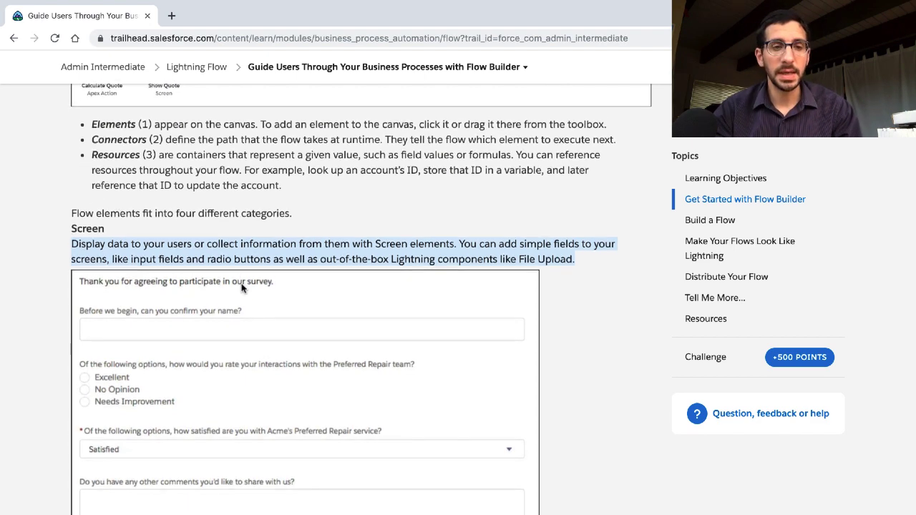
pyautogui.scroll(-2, 241, 288)
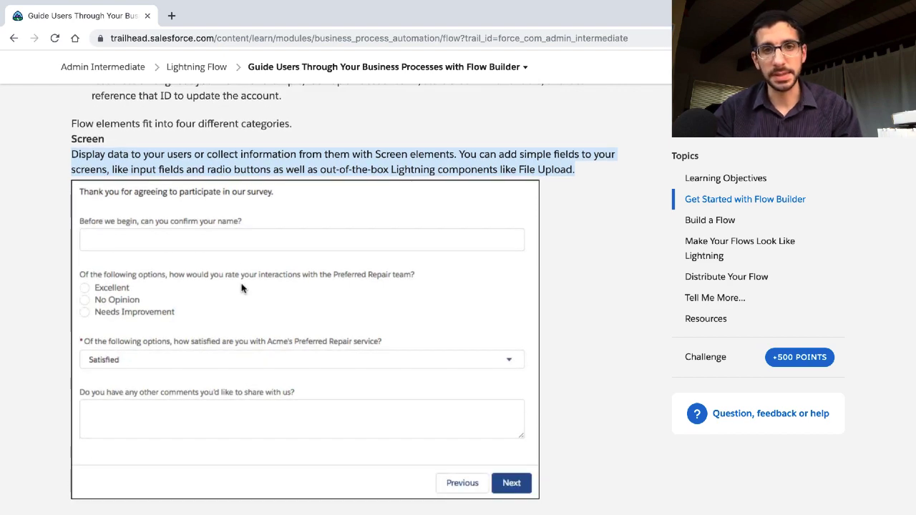
pyautogui.scroll(-2, 241, 288)
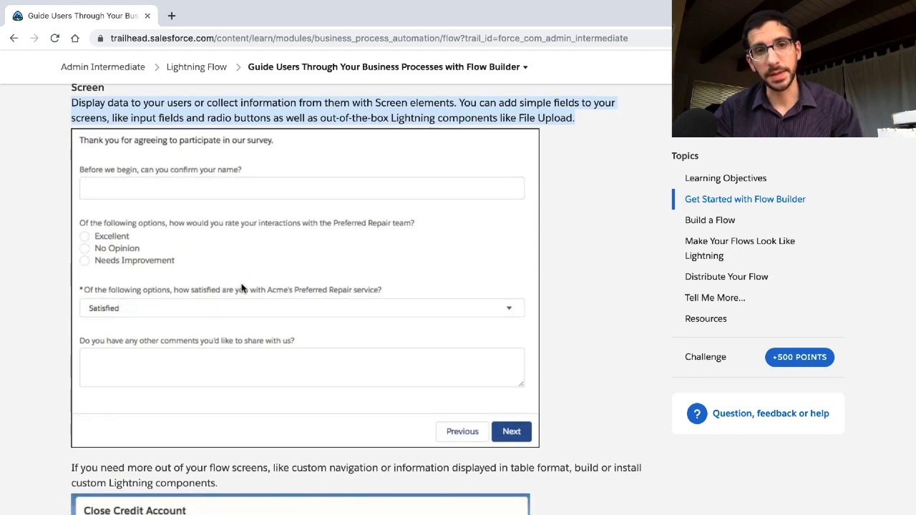
pyautogui.scroll(-2, 241, 288)
pyautogui.scroll(1, 242, 288)
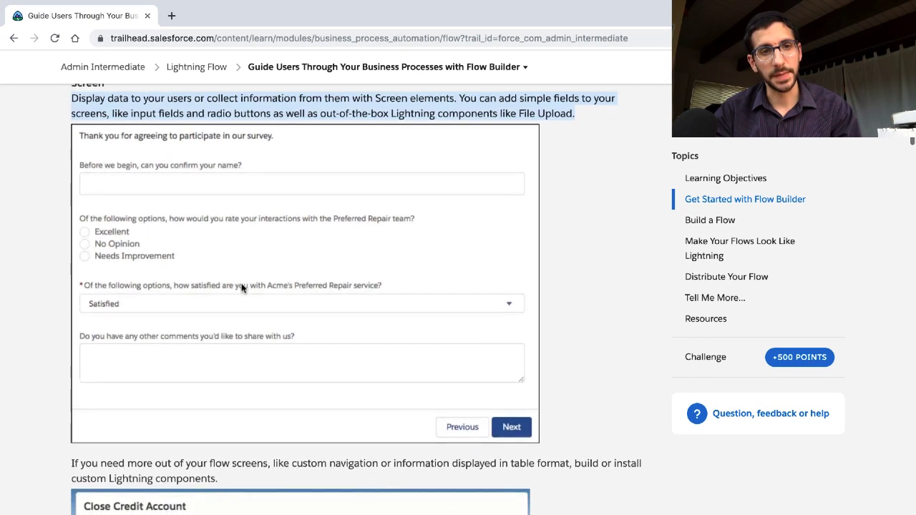
# Highlight the paragraph on custom Lightning components for flow screens and examine its Close Credit Account example.
pyautogui.scroll(-4, 241, 289)
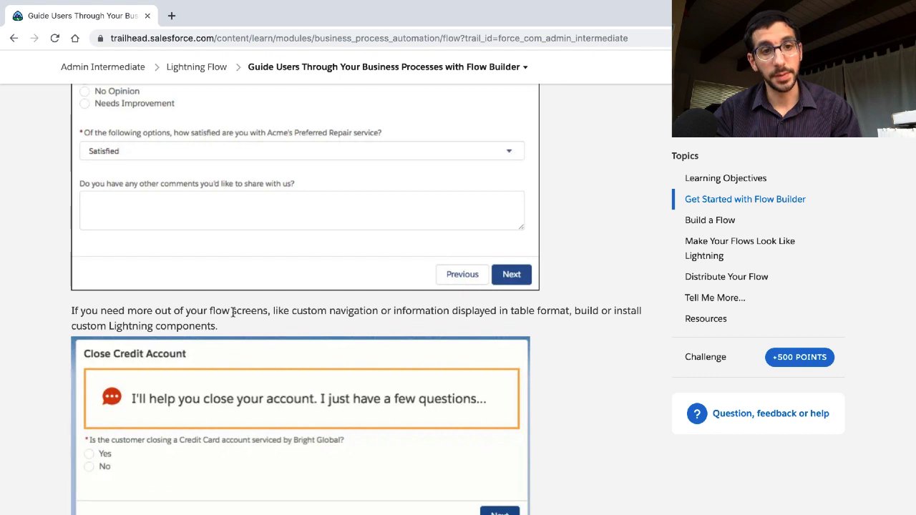
pyautogui.tripleClick(234, 320)
pyautogui.scroll(-3, 234, 317)
pyautogui.scroll(-2, 233, 316)
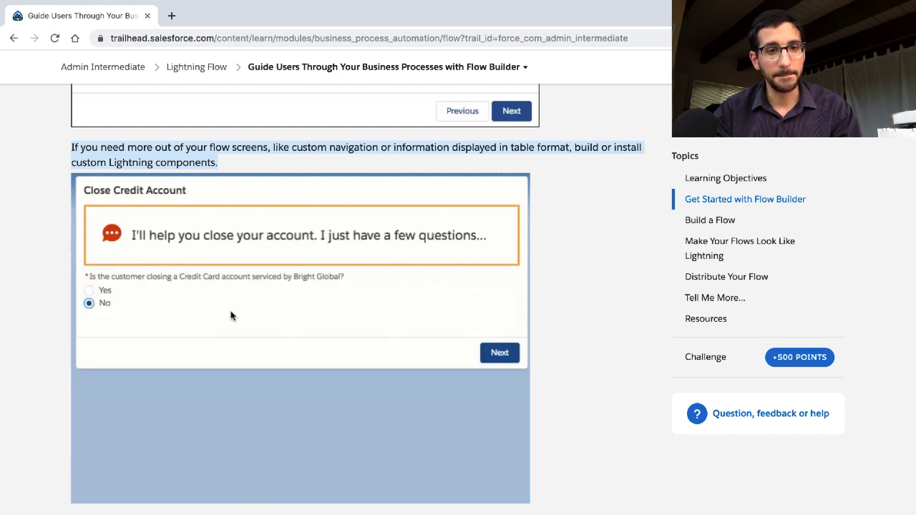
pyautogui.scroll(-1, 231, 316)
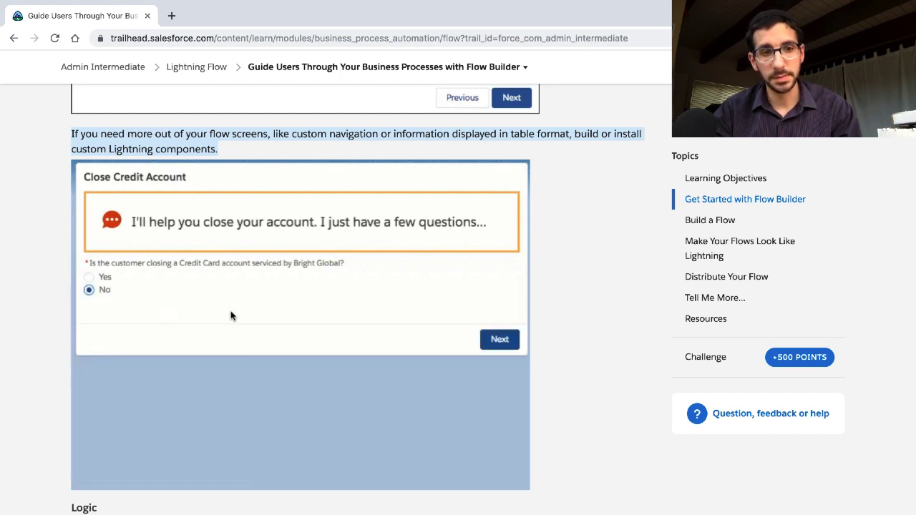
pyautogui.scroll(-1, 230, 315)
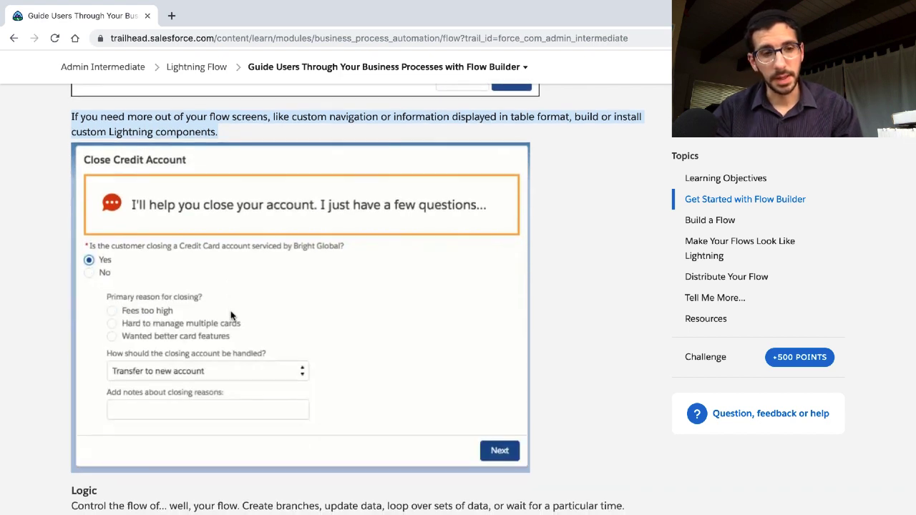
pyautogui.scroll(-1, 230, 315)
pyautogui.scroll(1, 231, 315)
# Highlight and read the descriptions of the Logic and Actions element categories.
pyautogui.scroll(-4, 231, 315)
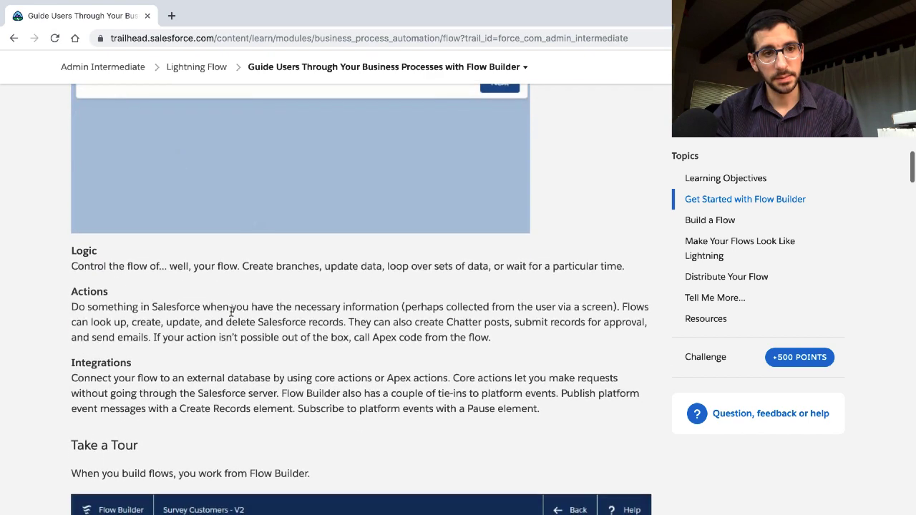
pyautogui.tripleClick(229, 261)
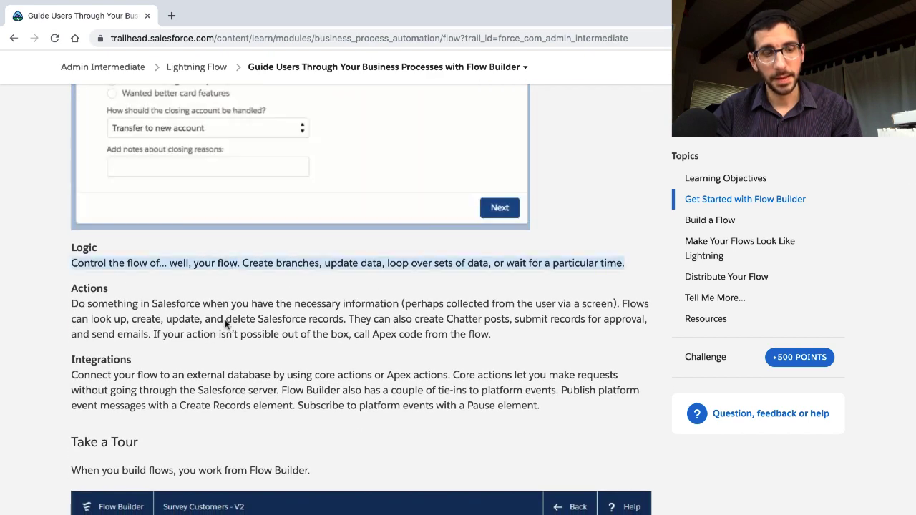
pyautogui.scroll(-1, 224, 351)
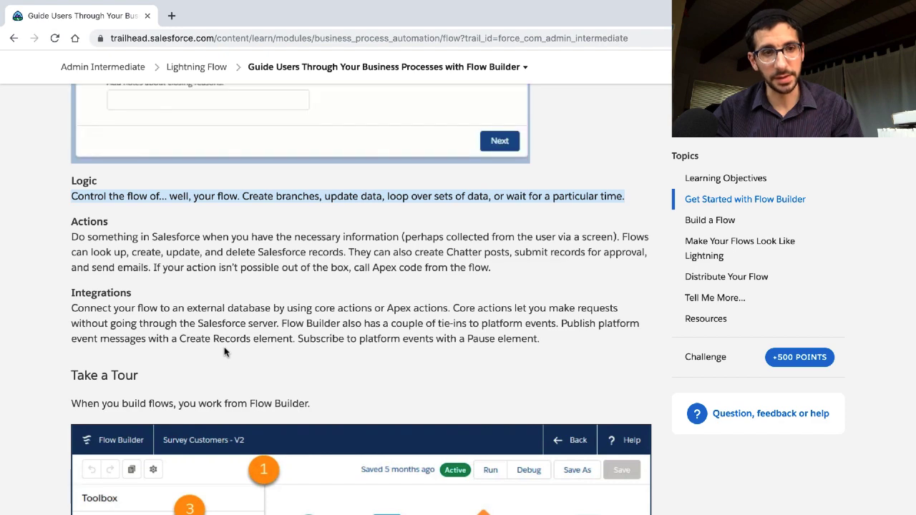
pyautogui.scroll(-1, 223, 351)
pyautogui.click(213, 213)
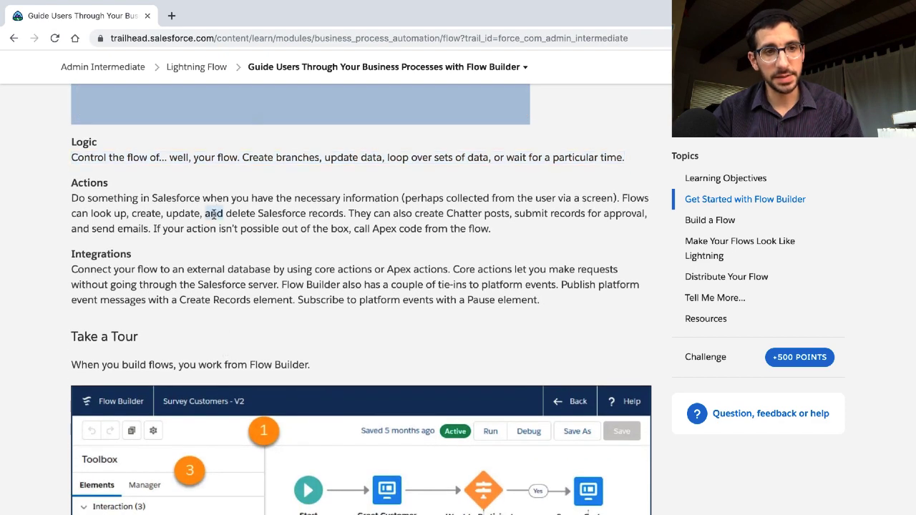
pyautogui.tripleClick(213, 214)
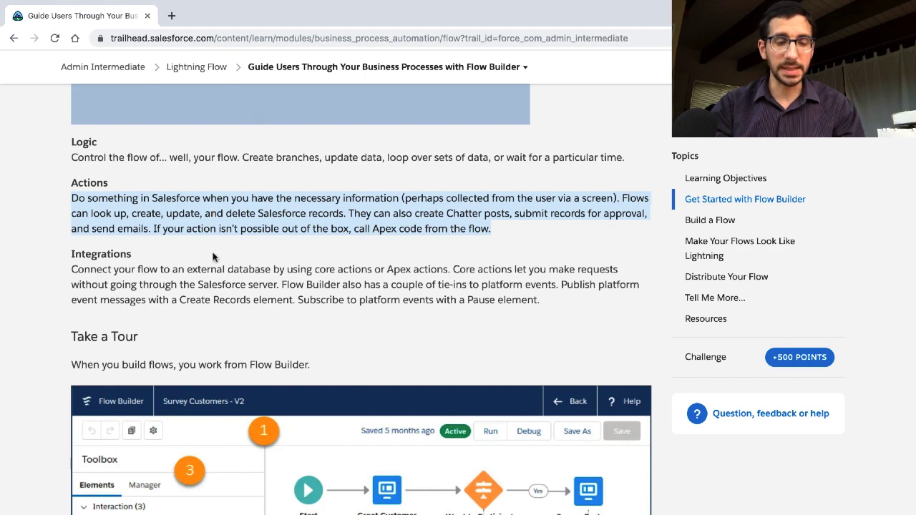
# Highlight and read the Integrations paragraph, then only its sentence on subscribing to platform events with a Pause element.
pyautogui.scroll(-1, 212, 256)
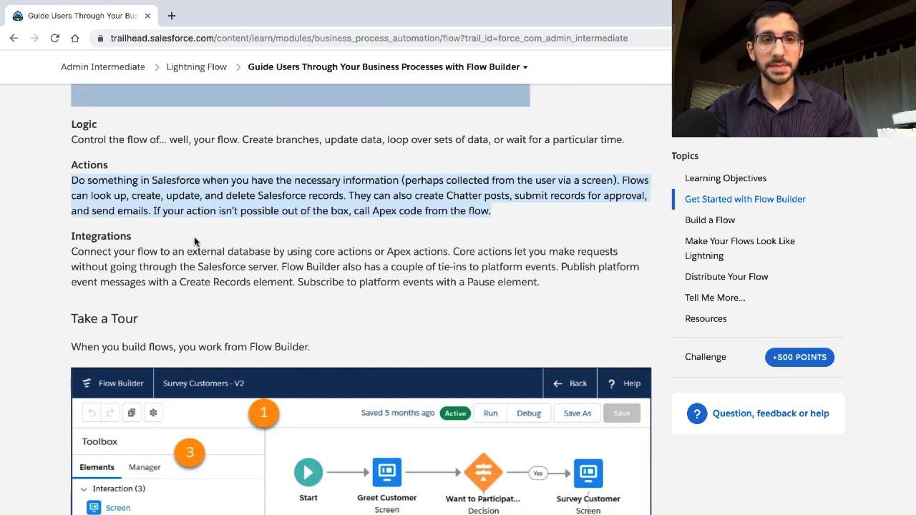
pyautogui.scroll(-1, 194, 241)
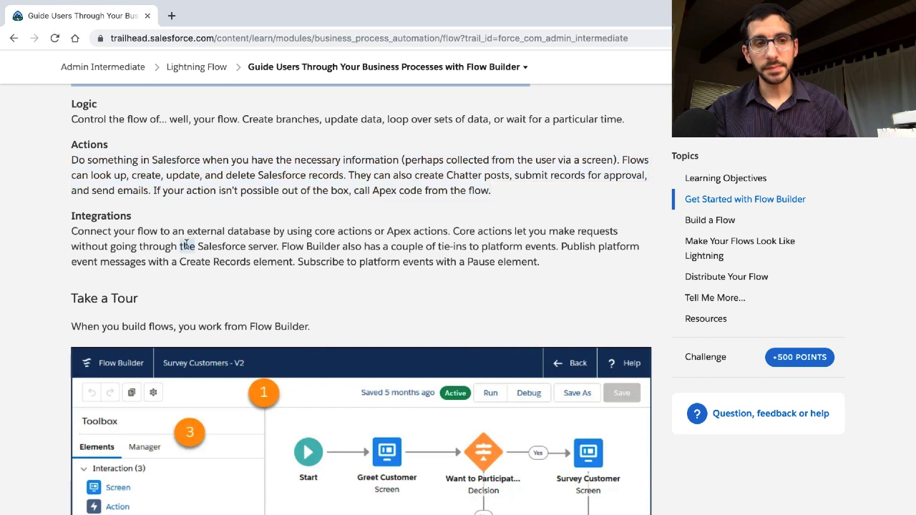
pyautogui.tripleClick(186, 245)
pyautogui.scroll(-1, 187, 290)
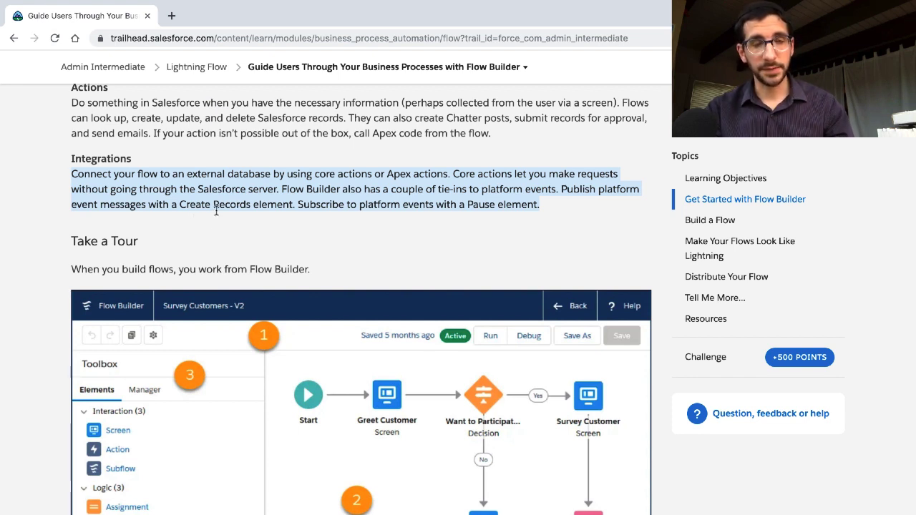
pyautogui.scroll(-1, 307, 190)
pyautogui.click(307, 173)
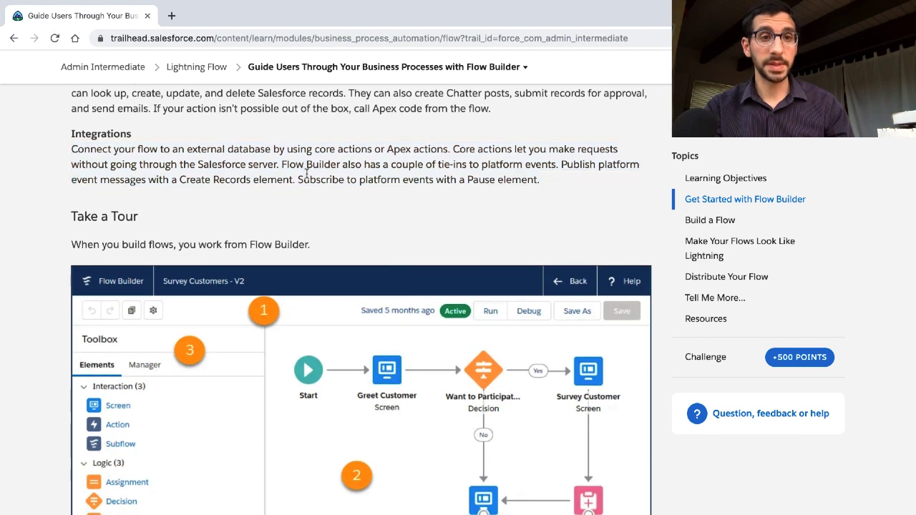
pyautogui.moveTo(299, 180); pyautogui.dragTo(538, 184)
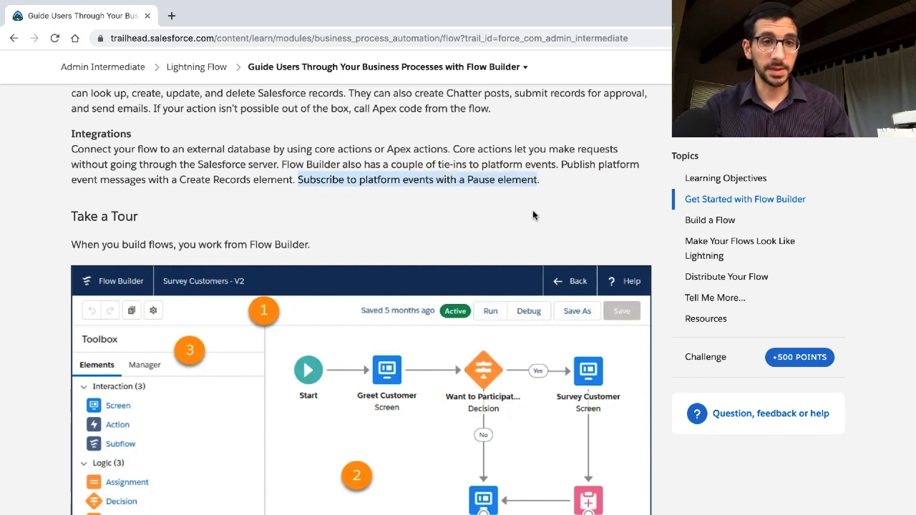
# Highlight the introductory sentence of Take a Tour and return to the Logic, Actions and Integrations descriptions.
pyautogui.scroll(-2, 532, 214)
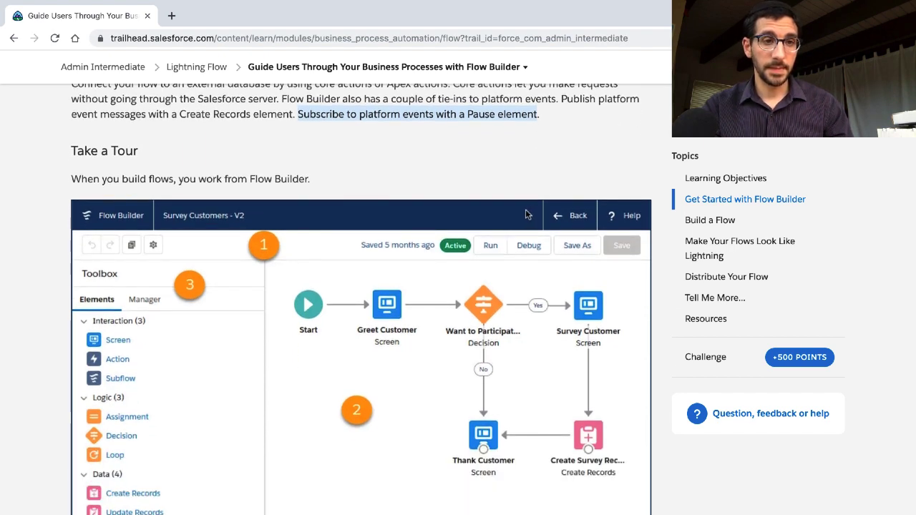
pyautogui.tripleClick(282, 178)
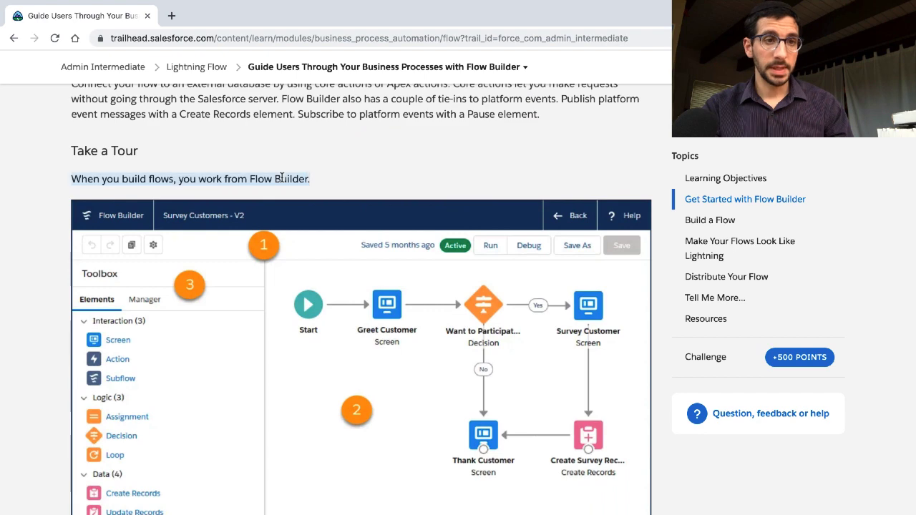
pyautogui.scroll(7, 281, 179)
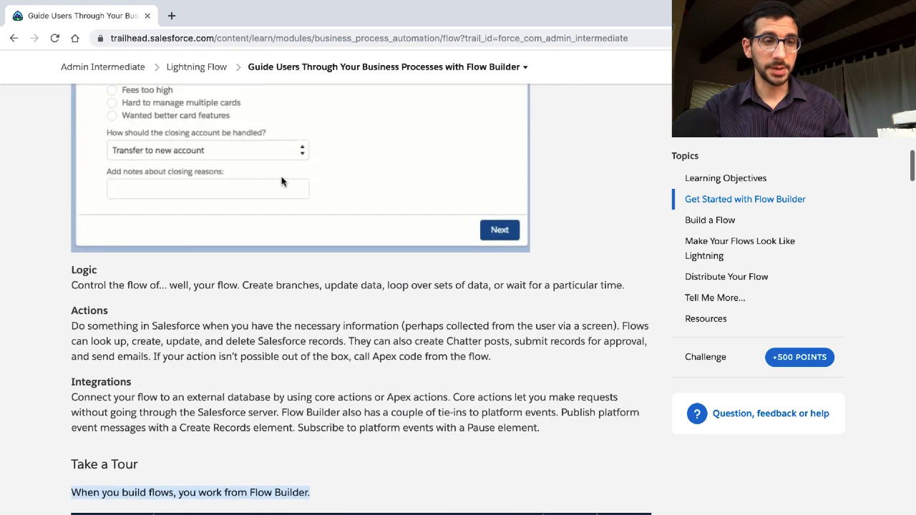
# Review the Screen, Logic, Actions and Integrations descriptions again and return to the Flow Building Blocks section.
pyautogui.scroll(5, 281, 181)
pyautogui.scroll(-4, 281, 181)
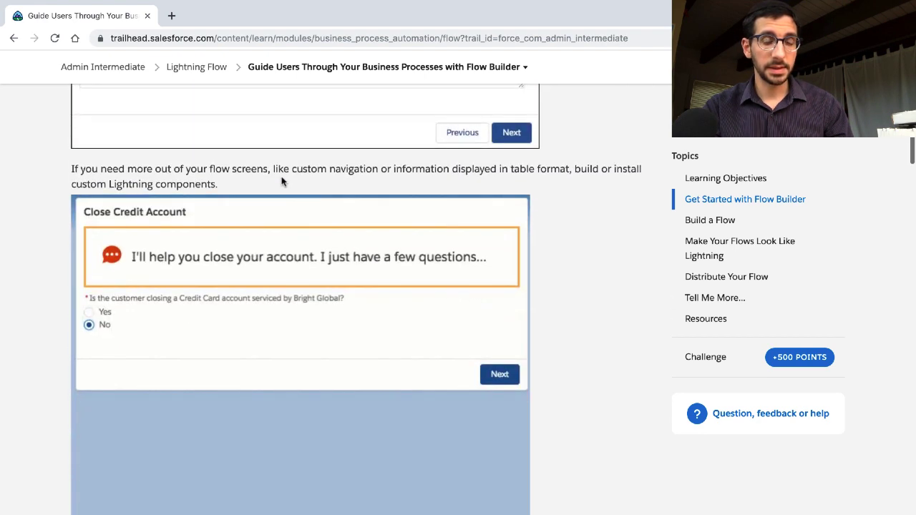
pyautogui.scroll(-5, 282, 179)
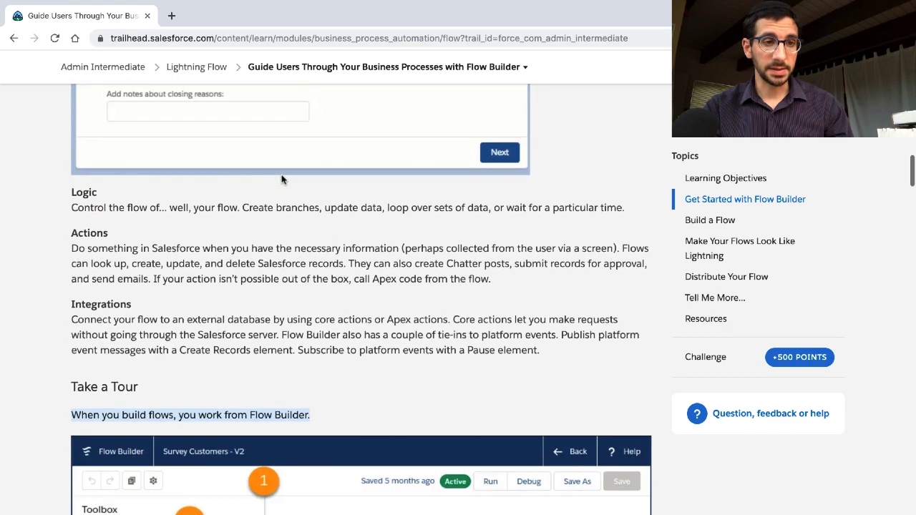
pyautogui.scroll(10, 281, 179)
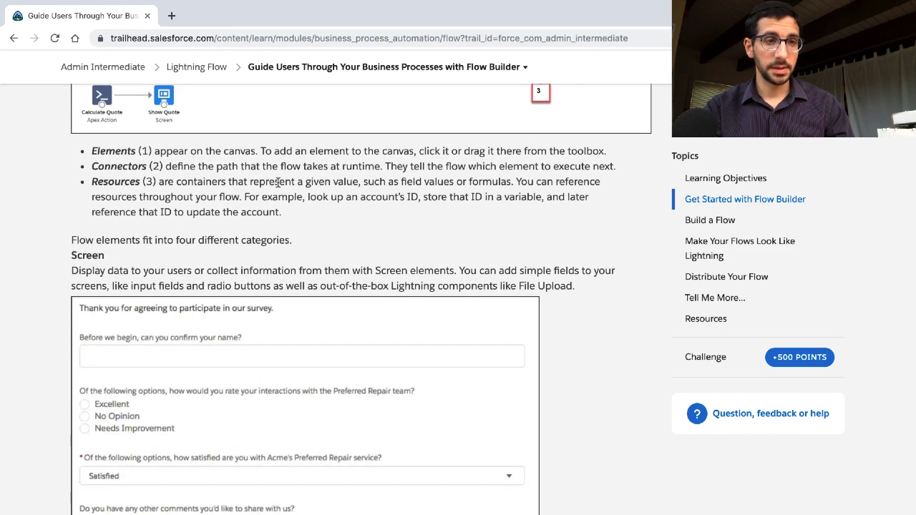
pyautogui.scroll(-9, 278, 183)
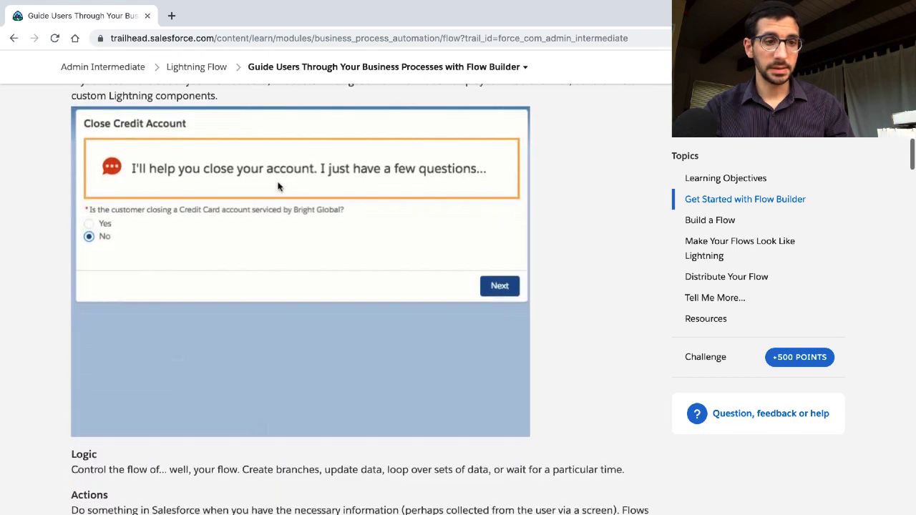
pyautogui.scroll(-1, 278, 187)
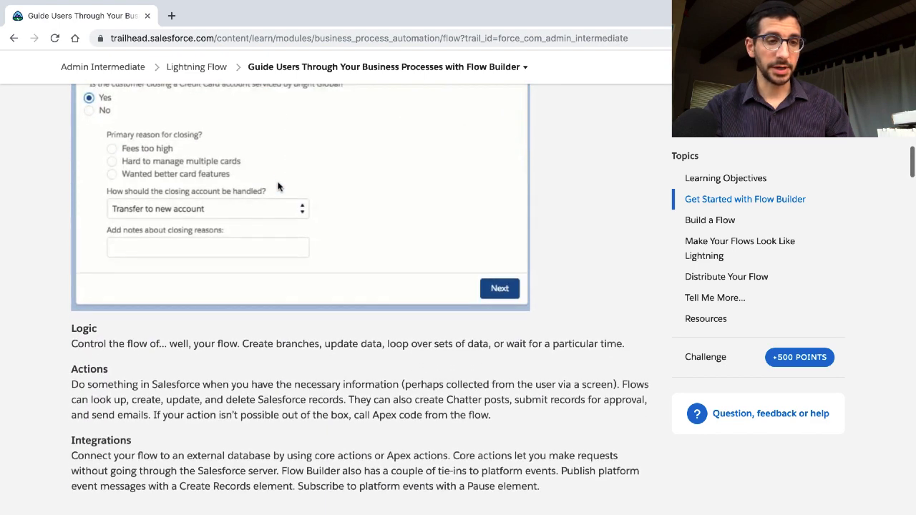
pyautogui.scroll(10, 279, 187)
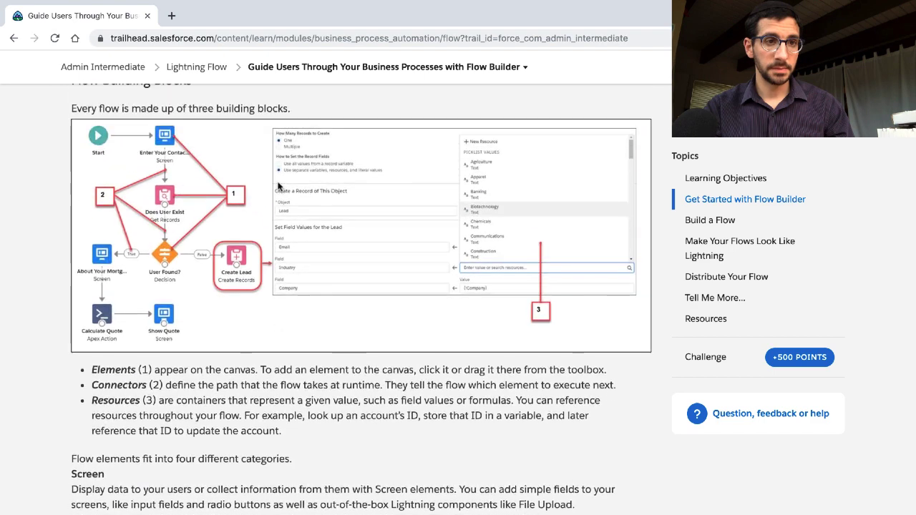
# Examine the Flow Building Blocks diagram and highlight the Elements definition in the list beneath it.
pyautogui.scroll(1, 278, 185)
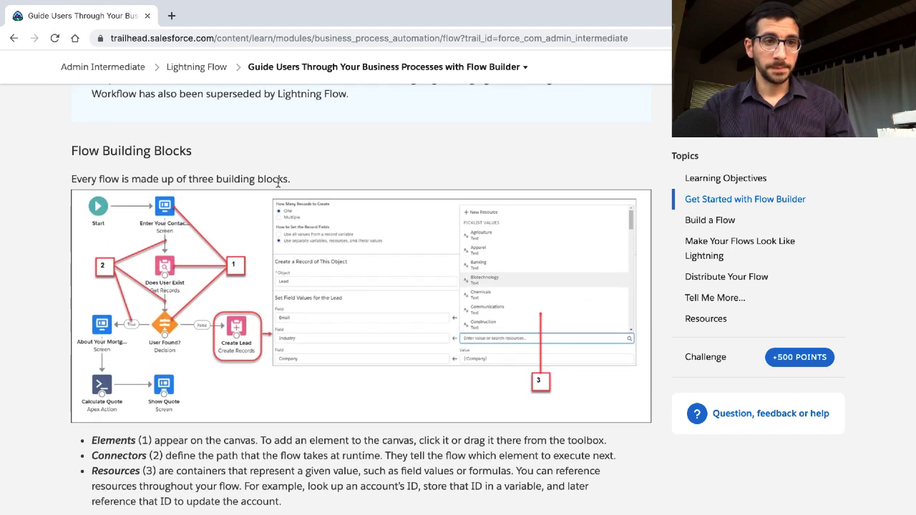
pyautogui.scroll(-1, 278, 185)
pyautogui.scroll(1, 278, 186)
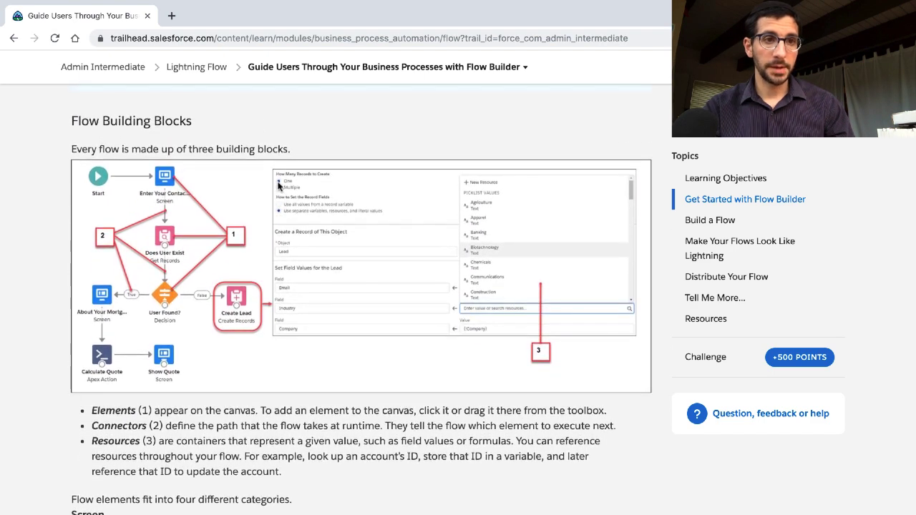
pyautogui.scroll(-1, 278, 185)
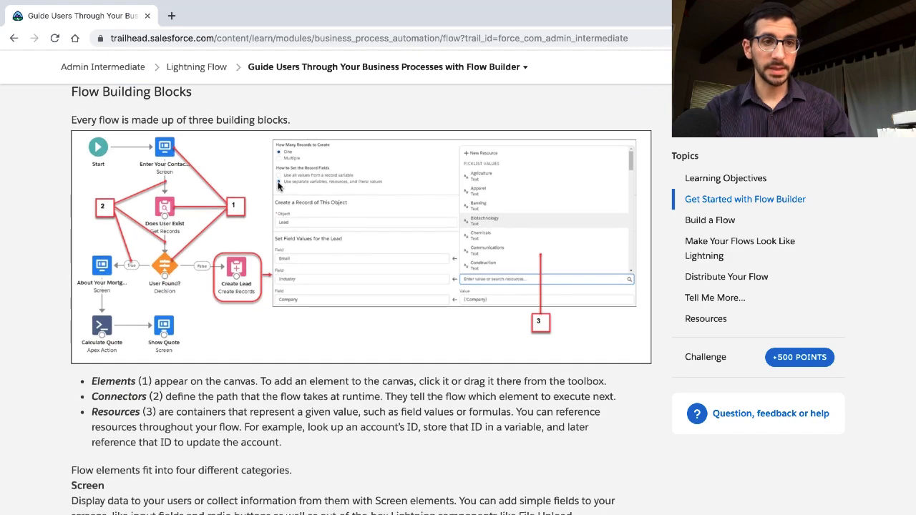
pyautogui.scroll(-1, 278, 186)
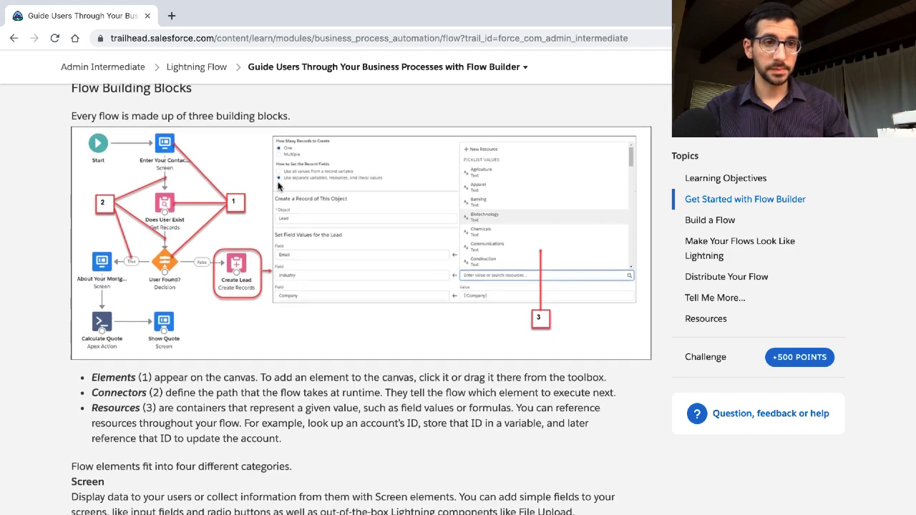
pyautogui.scroll(-4, 278, 185)
pyautogui.scroll(-1, 278, 186)
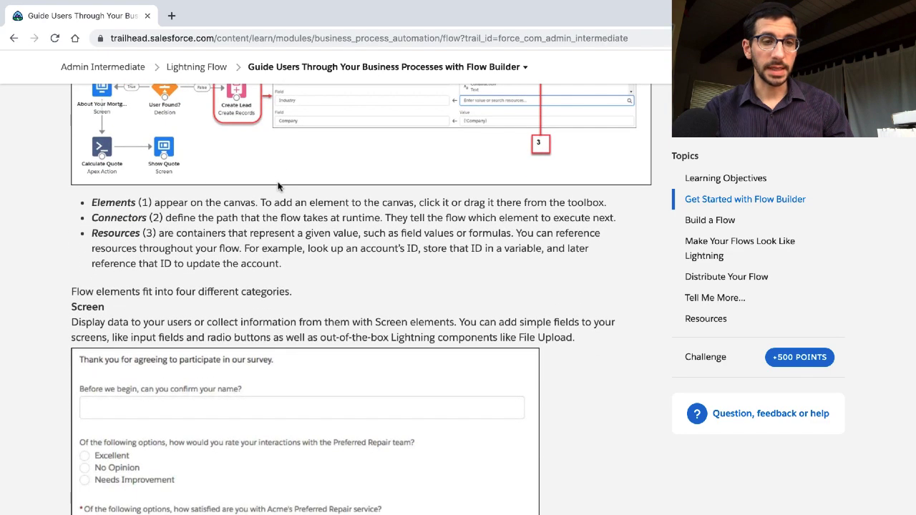
pyautogui.scroll(-1, 278, 186)
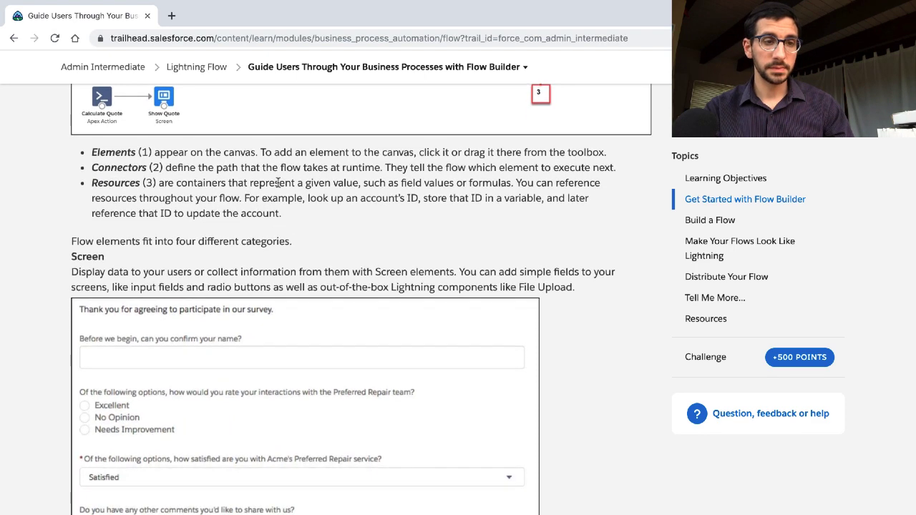
pyautogui.tripleClick(114, 153)
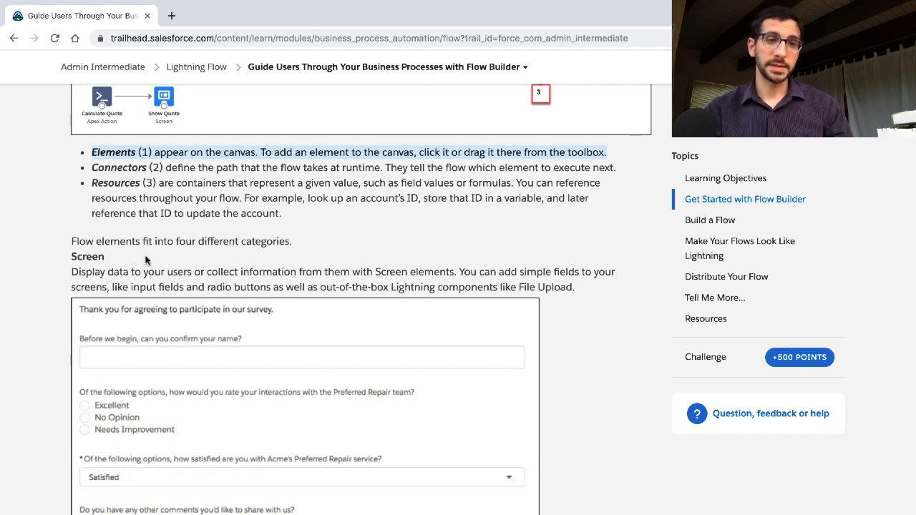
# Look through the element categories down to Integrations, then compare the Flow Building Blocks diagram with its numbered definitions.
pyautogui.scroll(-1, 145, 259)
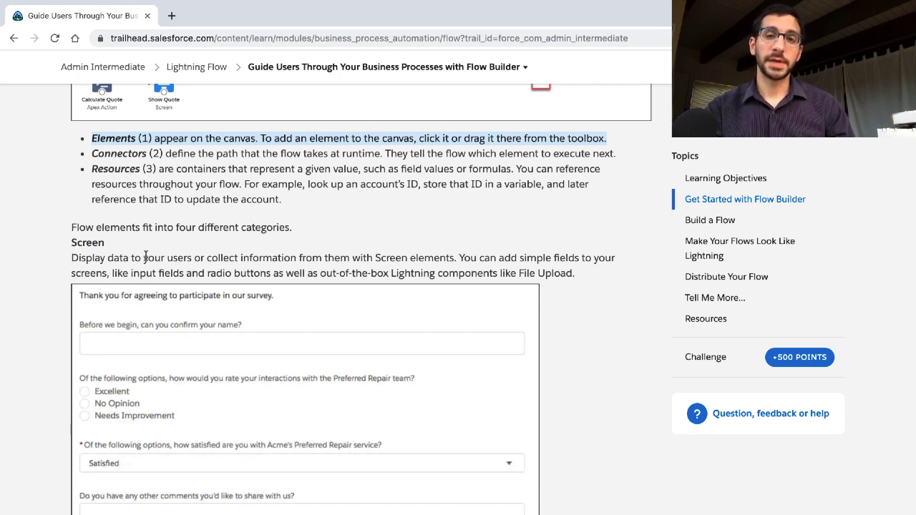
pyautogui.scroll(-10, 145, 259)
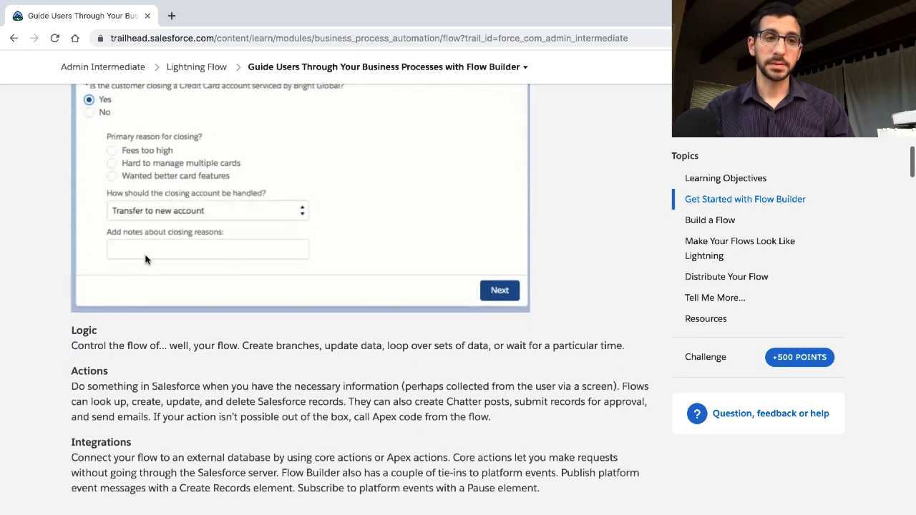
pyautogui.scroll(-2, 145, 260)
pyautogui.scroll(10, 145, 259)
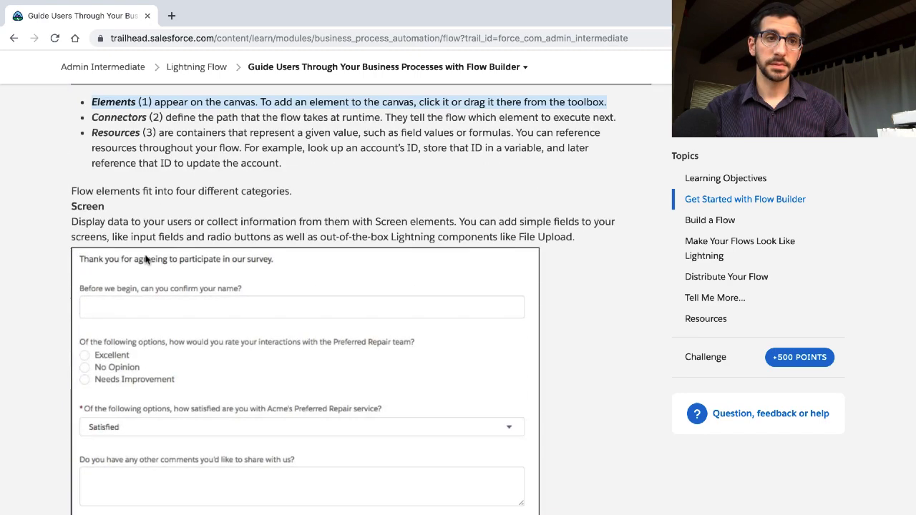
pyautogui.scroll(6, 145, 259)
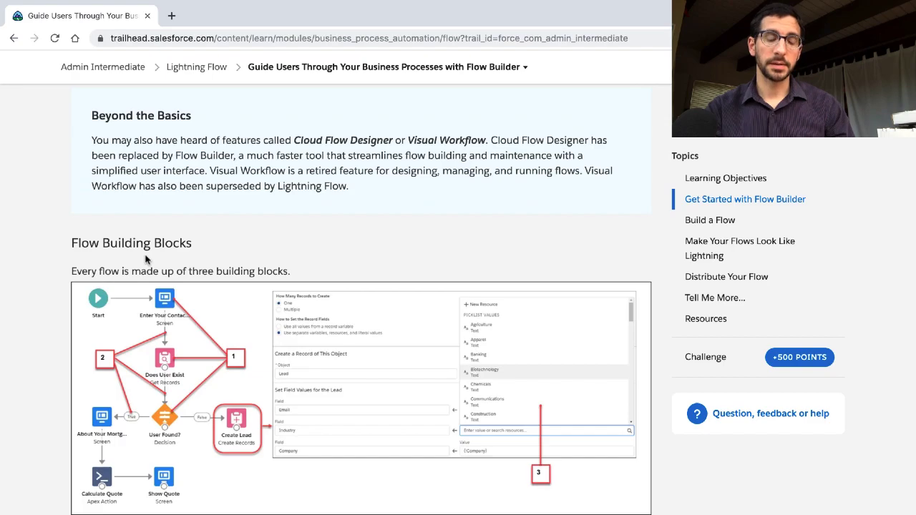
pyautogui.scroll(-2, 519, 238)
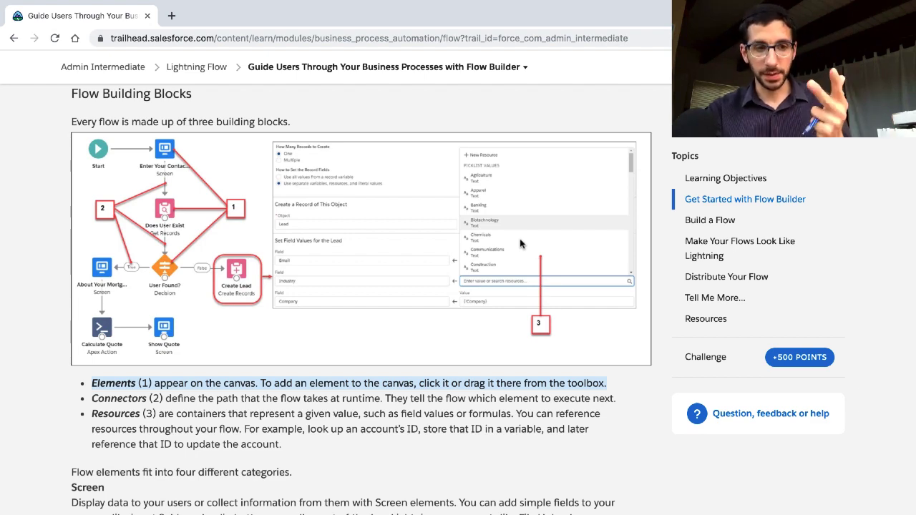
pyautogui.scroll(-3, 519, 243)
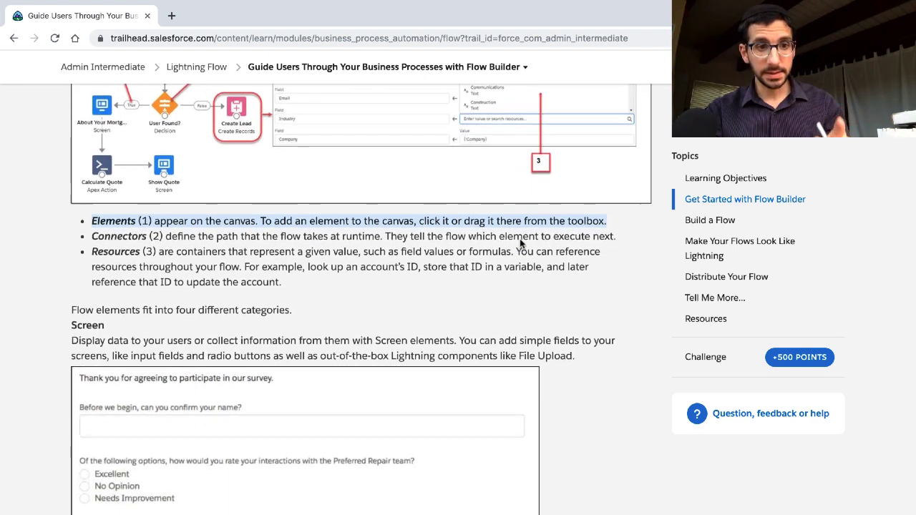
# Highlight the word "four" and then "Flow elements" in the sentence introducing the element categories.
pyautogui.tripleClick(186, 229)
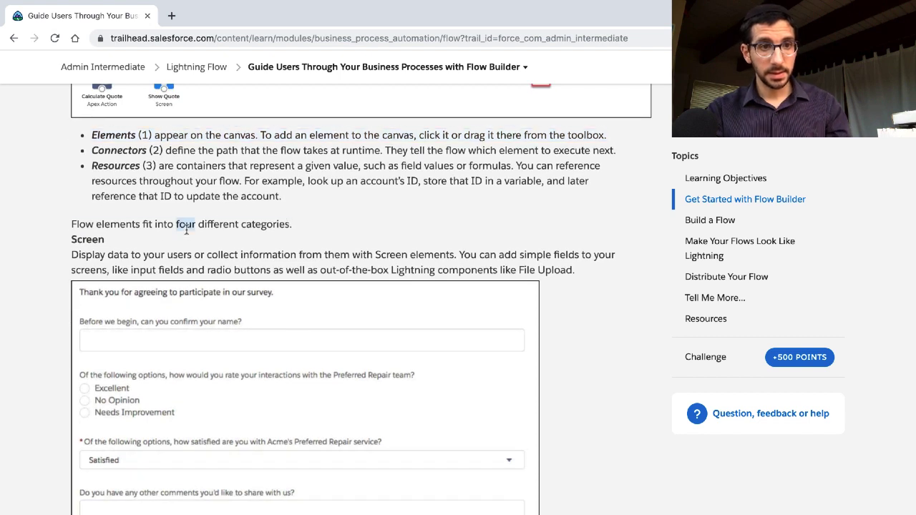
pyautogui.click(123, 228)
pyautogui.moveTo(142, 226); pyautogui.dragTo(65, 228)
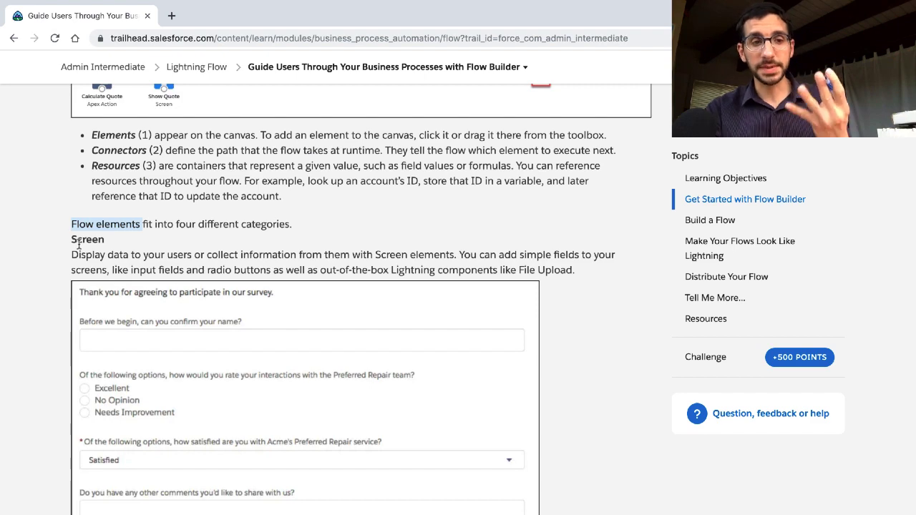
# Review the four element categories and the Take a Tour screenshot, then return to the building blocks definitions.
pyautogui.scroll(-4, 96, 265)
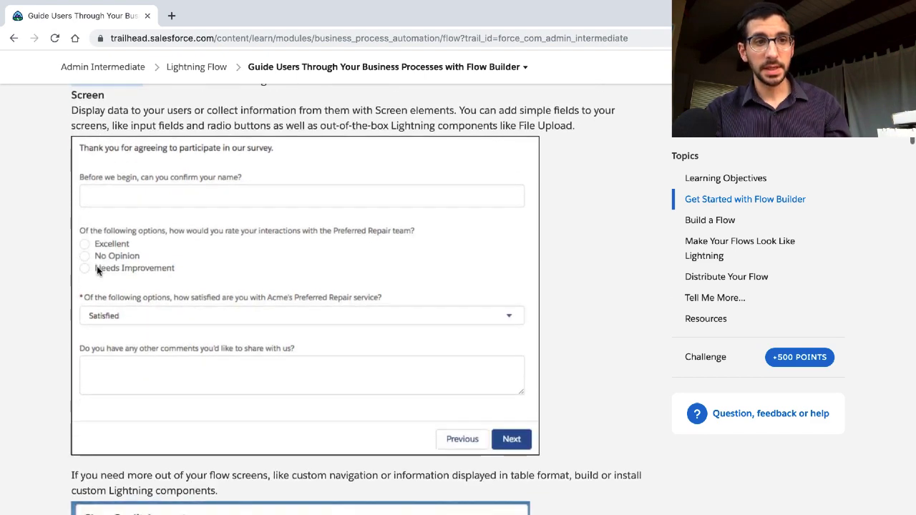
pyautogui.scroll(-5, 97, 271)
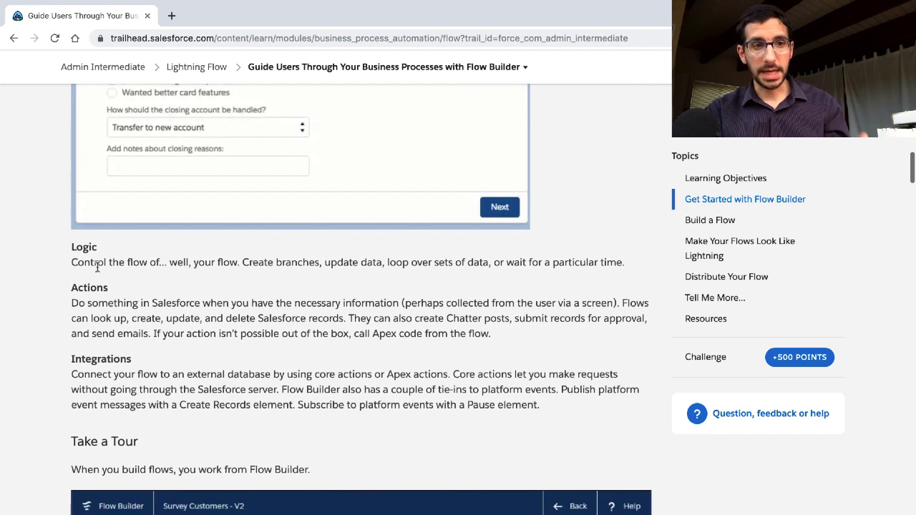
pyautogui.scroll(-2, 97, 265)
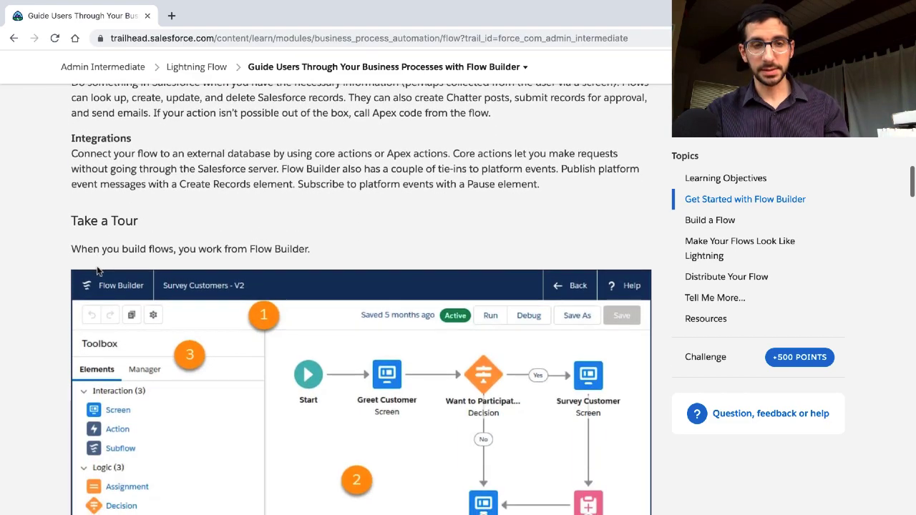
pyautogui.scroll(10, 97, 271)
pyautogui.scroll(7, 97, 270)
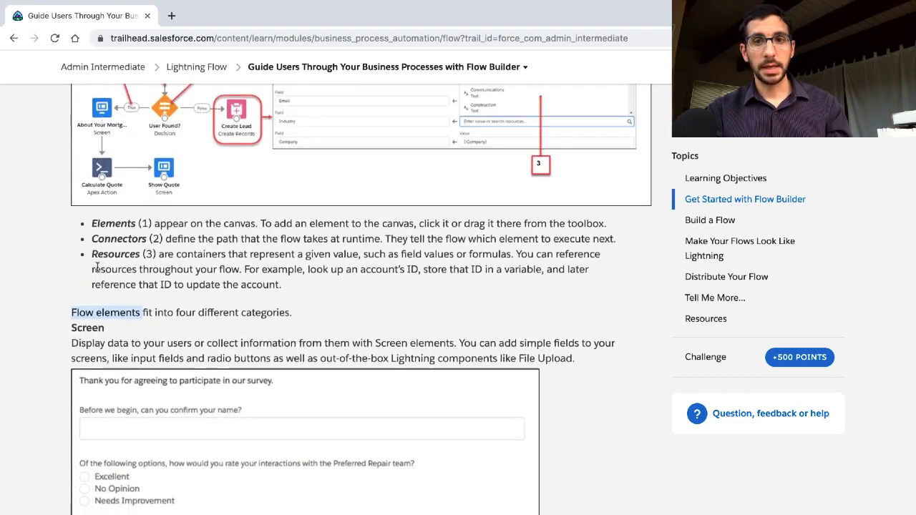
pyautogui.scroll(-15, 97, 270)
pyautogui.scroll(-5, 97, 270)
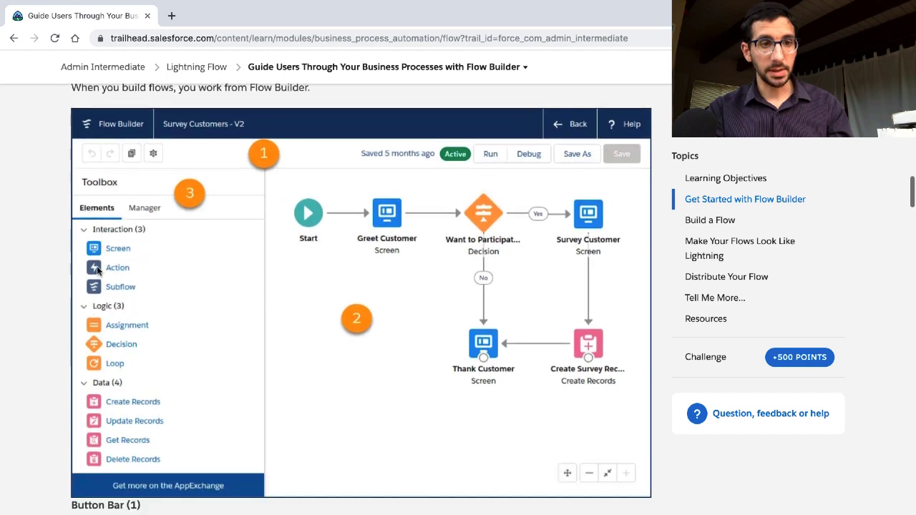
pyautogui.scroll(18, 97, 265)
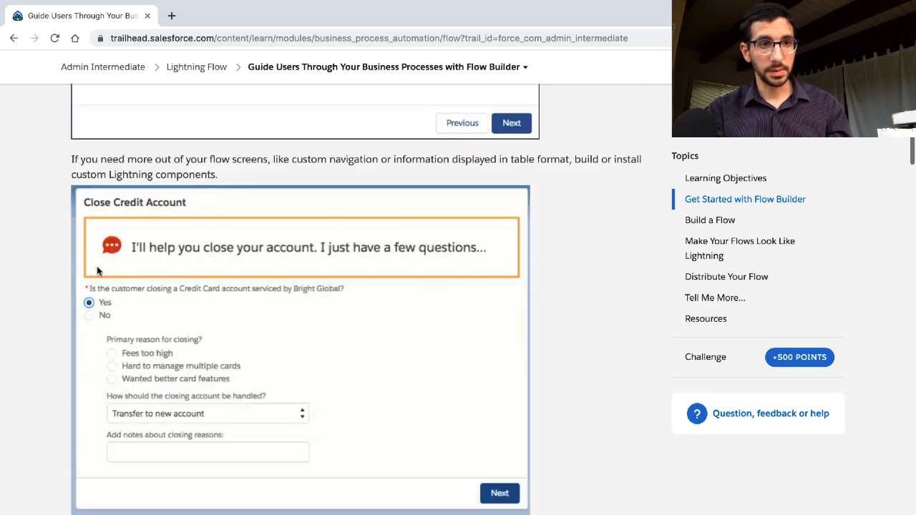
pyautogui.scroll(1, 97, 270)
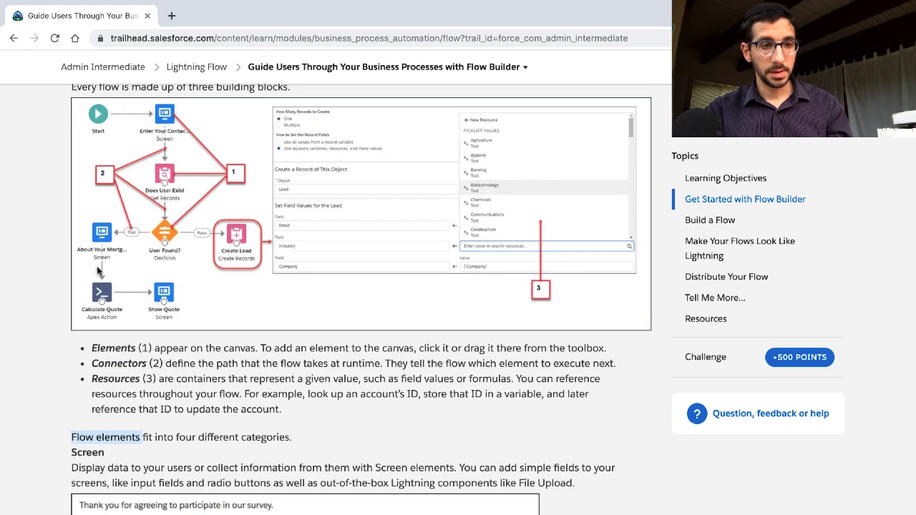
# Highlight the Connectors definition in the building blocks list and move on to the Resources definition.
pyautogui.tripleClick(123, 363)
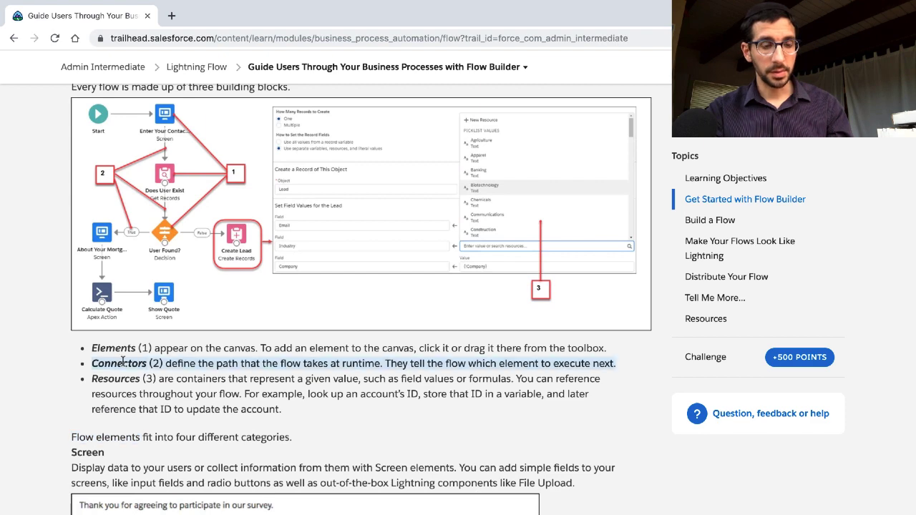
pyautogui.scroll(-1, 123, 362)
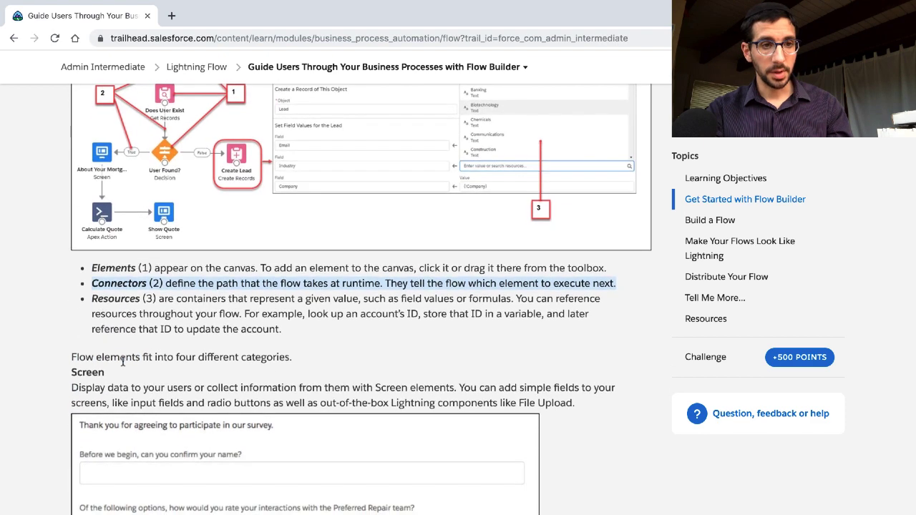
pyautogui.click(122, 300)
# Examine the Flow Builder screenshot under Take a Tour and read on to the Button Bar, Canvas and Toolbox descriptions.
pyautogui.scroll(-15, 122, 302)
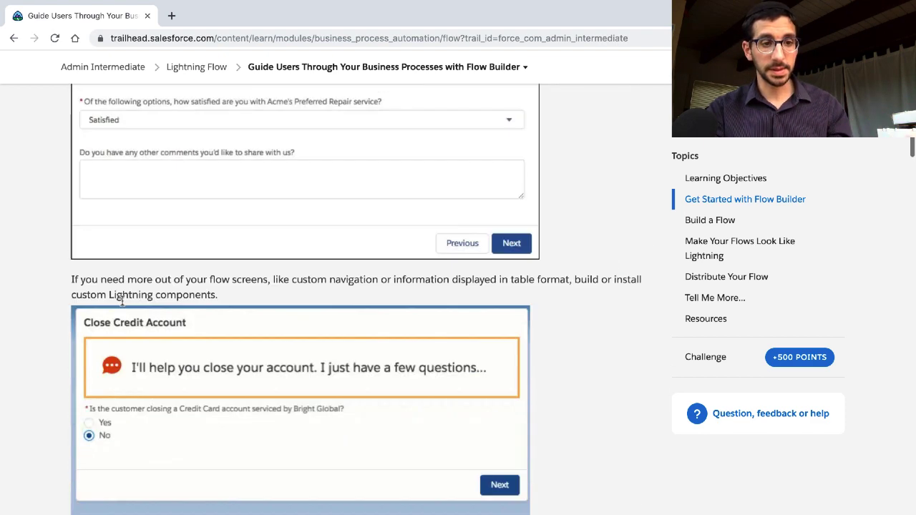
pyautogui.scroll(-1, 122, 305)
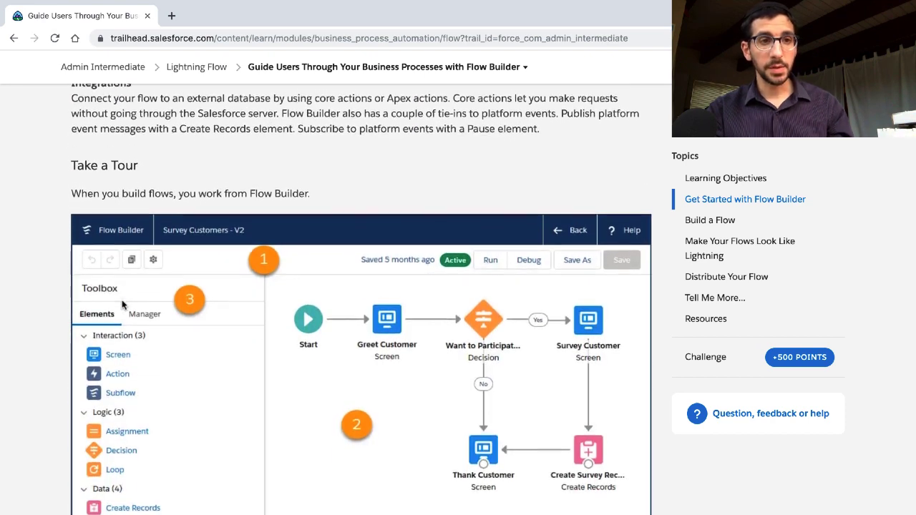
pyautogui.scroll(-1, 122, 305)
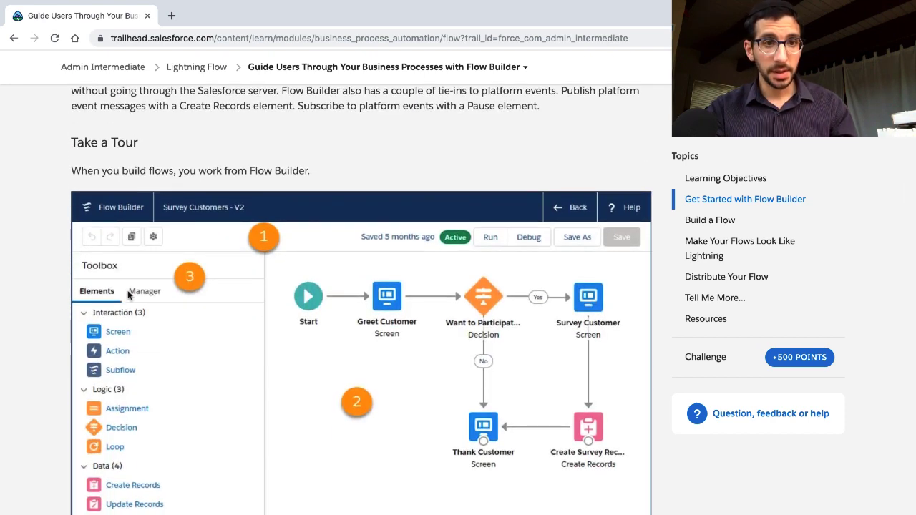
pyautogui.scroll(-3, 232, 286)
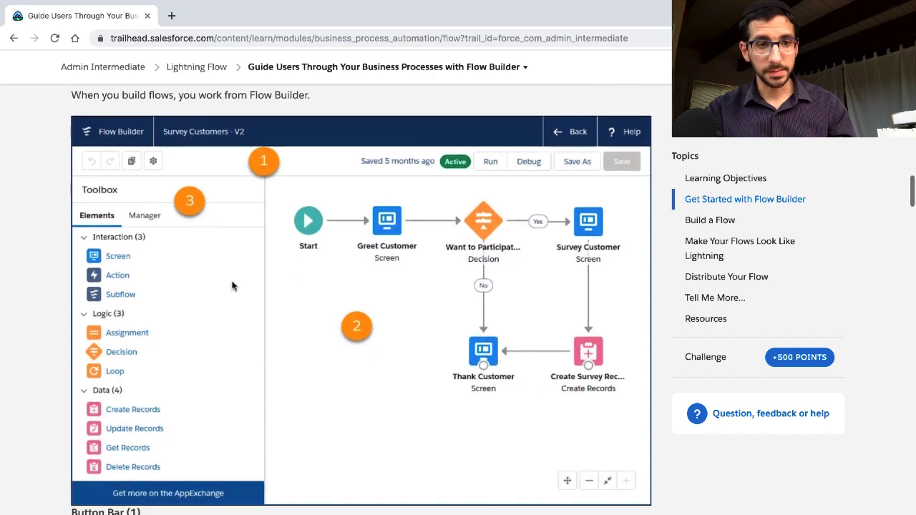
pyautogui.scroll(-5, 231, 286)
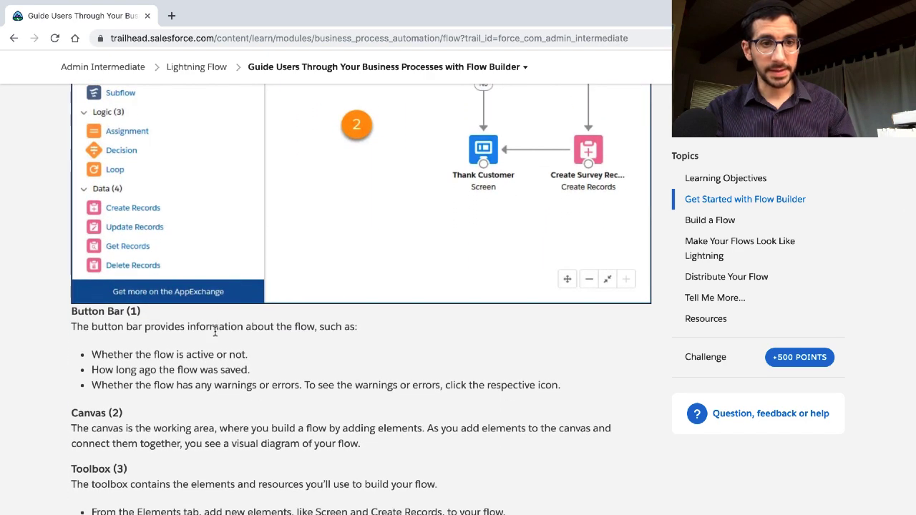
# Highlight the three Button Bar bullets one after another and compare them with the Flow Builder screenshot.
pyautogui.doubleClick(205, 341)
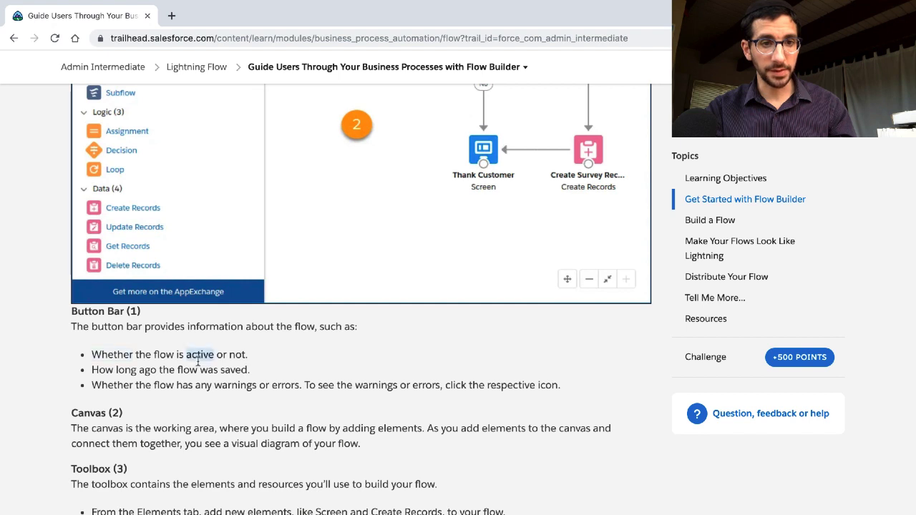
pyautogui.tripleClick(198, 361)
pyautogui.tripleClick(193, 380)
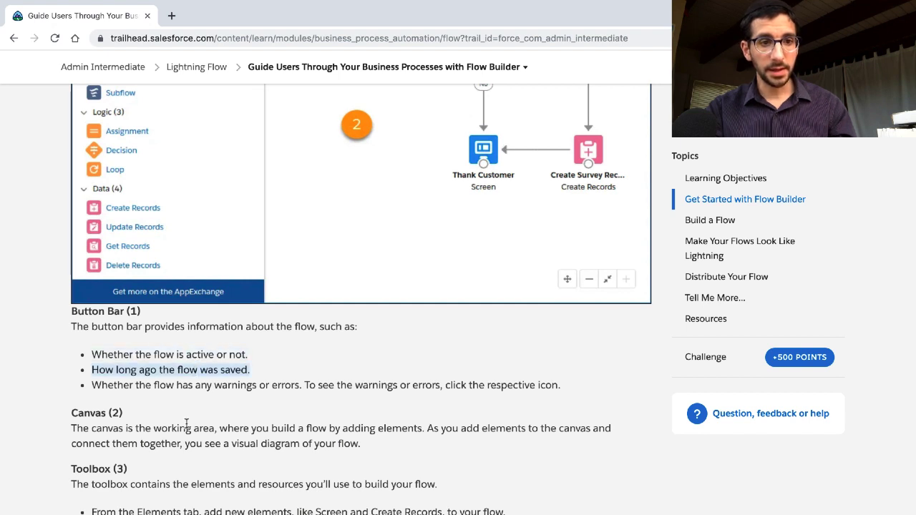
pyautogui.tripleClick(197, 380)
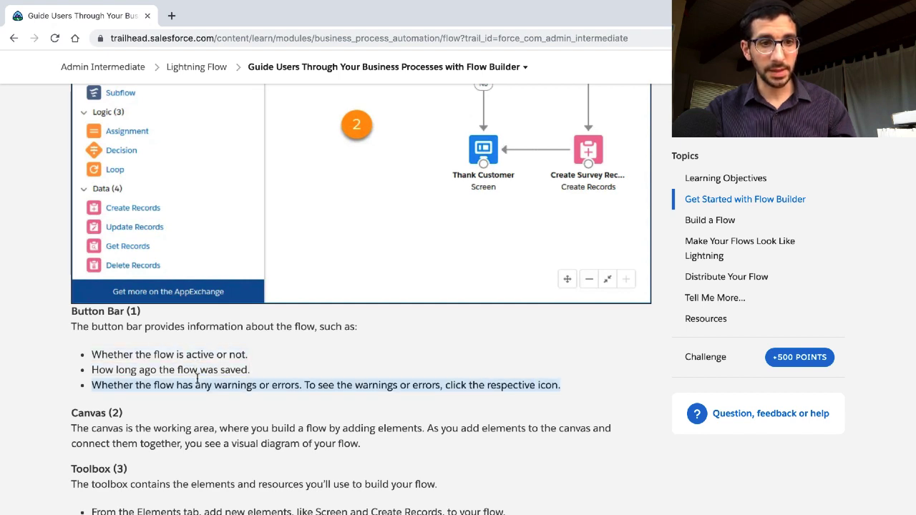
pyautogui.scroll(-2, 197, 380)
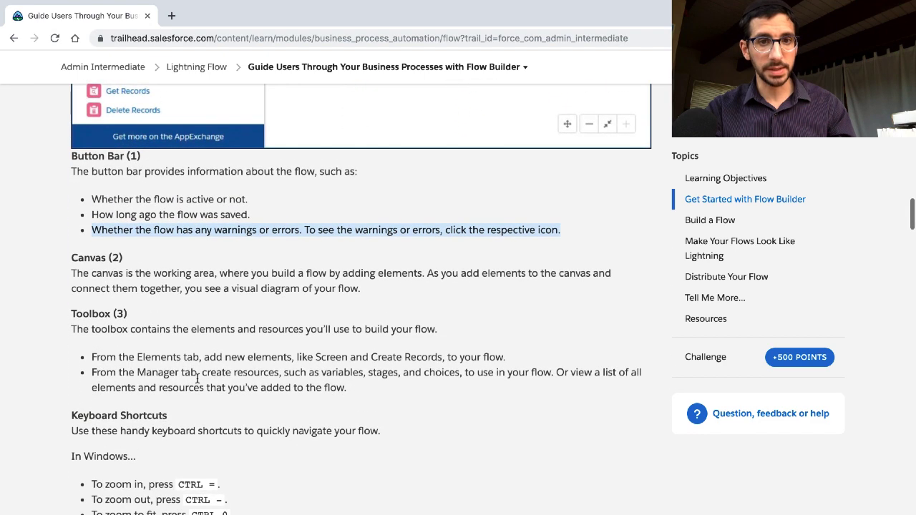
pyautogui.scroll(4, 197, 380)
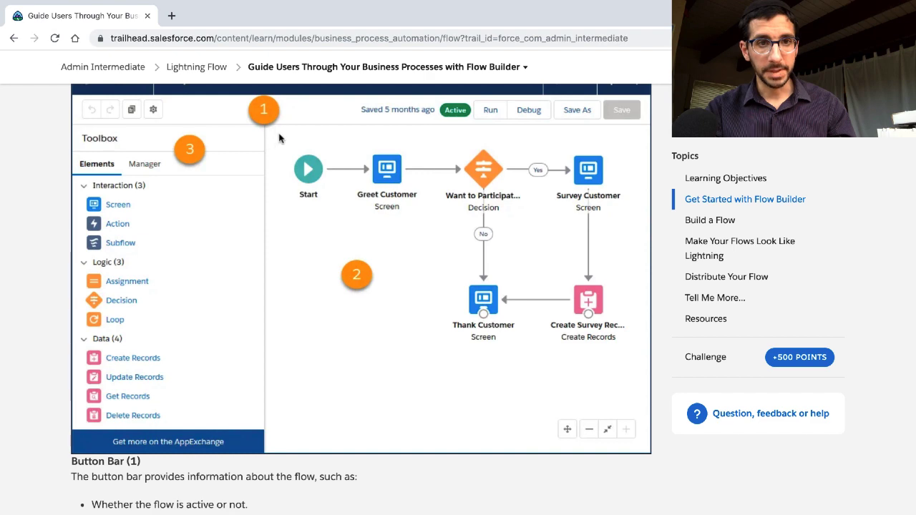
# Highlight the Canvas description and compare it with the canvas area in the Flow Builder screenshot.
pyautogui.scroll(-1, 432, 234)
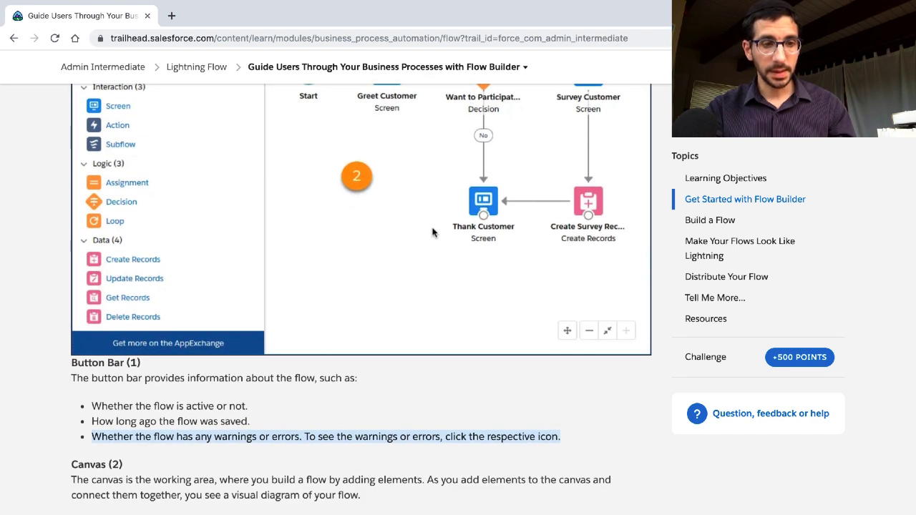
pyautogui.click(339, 483)
pyautogui.tripleClick(339, 483)
pyautogui.scroll(1, 339, 484)
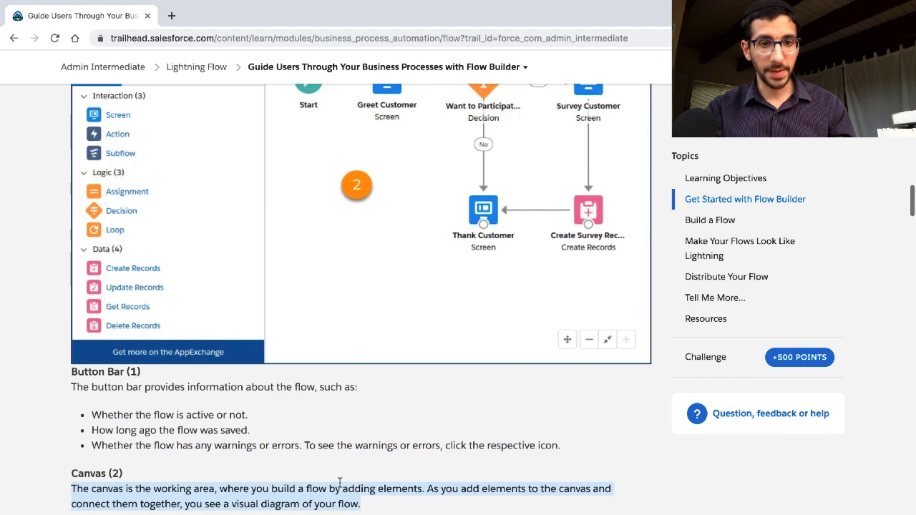
pyautogui.scroll(-1, 340, 486)
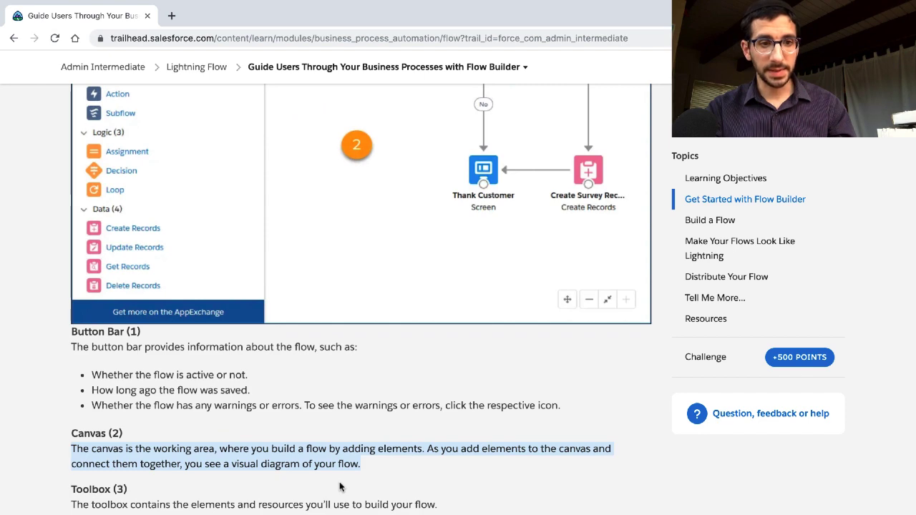
pyautogui.scroll(2, 339, 487)
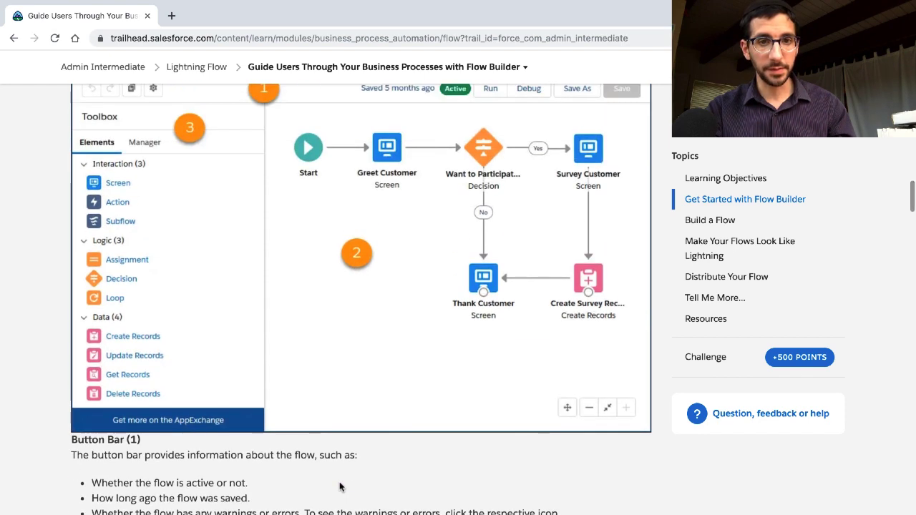
pyautogui.scroll(-3, 339, 486)
pyautogui.click(339, 486)
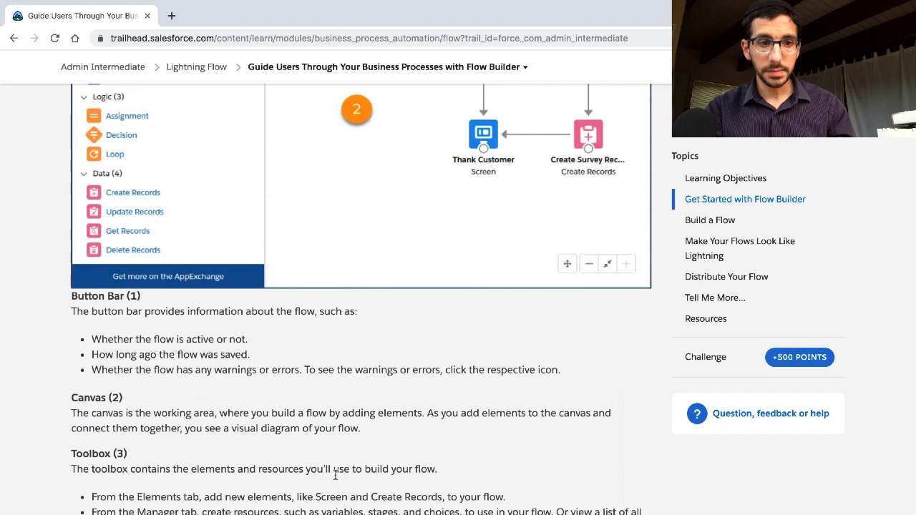
# Highlight the sentence introducing the Toolbox and compare it with the Toolbox in the Flow Builder screenshot.
pyautogui.tripleClick(334, 475)
pyautogui.scroll(1, 335, 475)
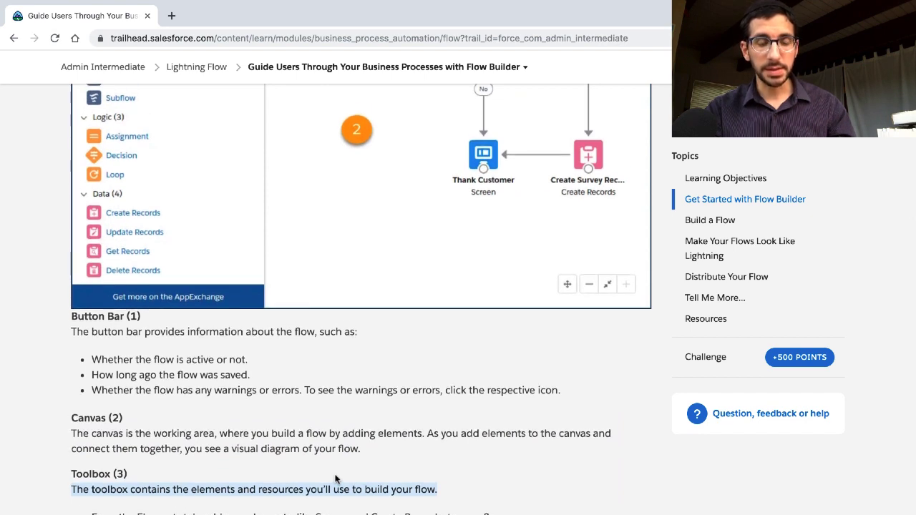
pyautogui.scroll(3, 275, 418)
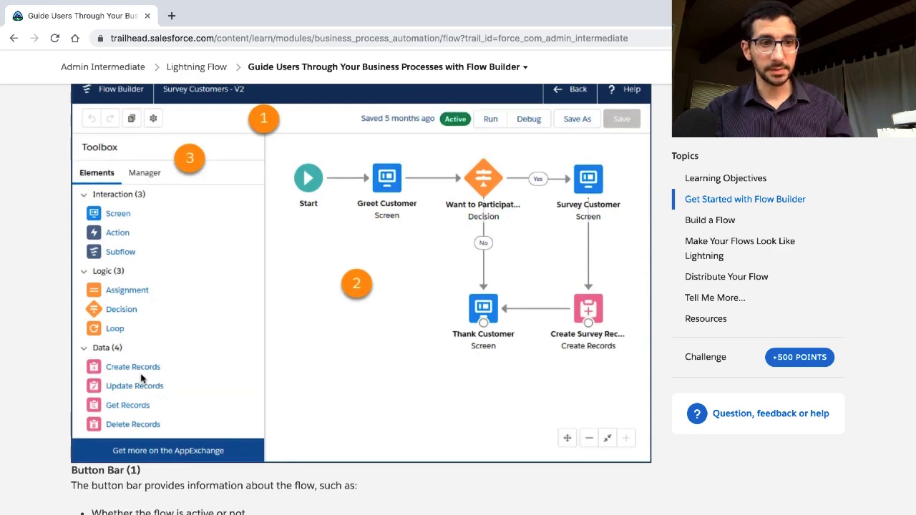
# Compare the Logic, Actions and Integrations category descriptions with the element groups in the screenshot's Toolbox.
pyautogui.scroll(-15, 142, 379)
pyautogui.scroll(-5, 142, 379)
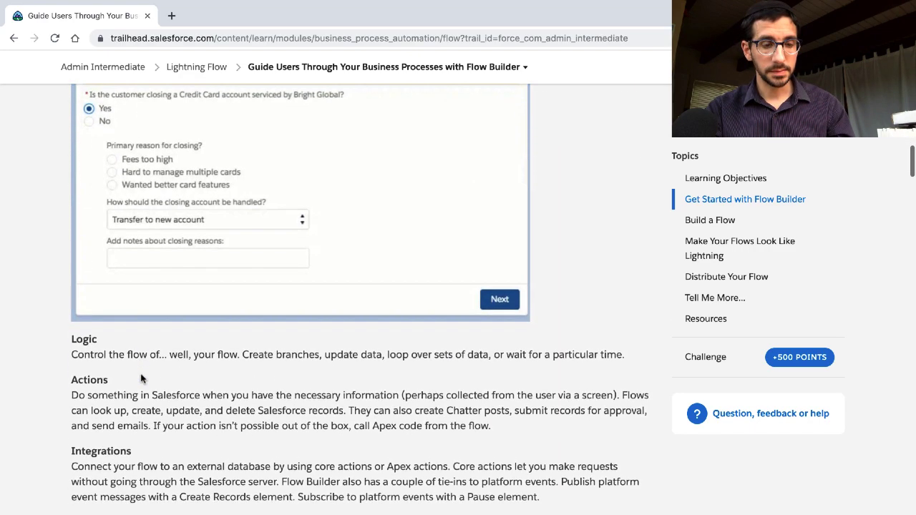
pyautogui.scroll(-5, 141, 379)
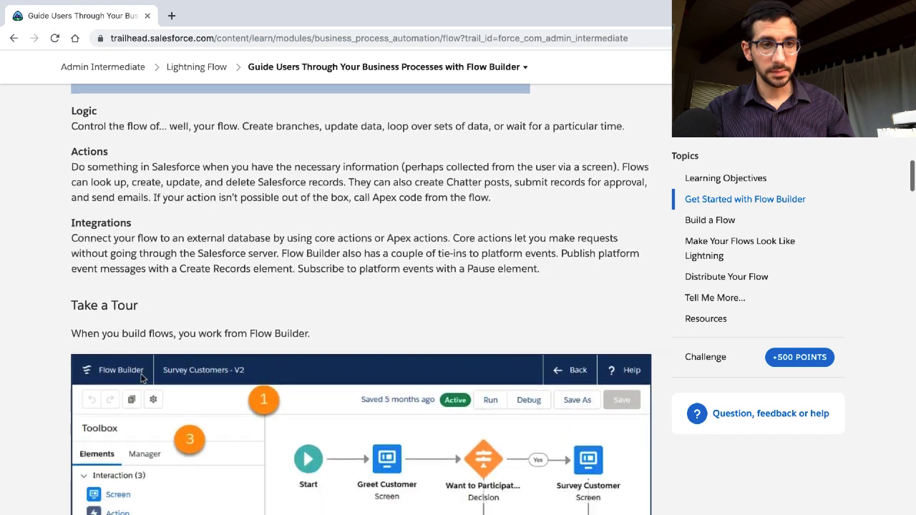
pyautogui.scroll(2, 136, 335)
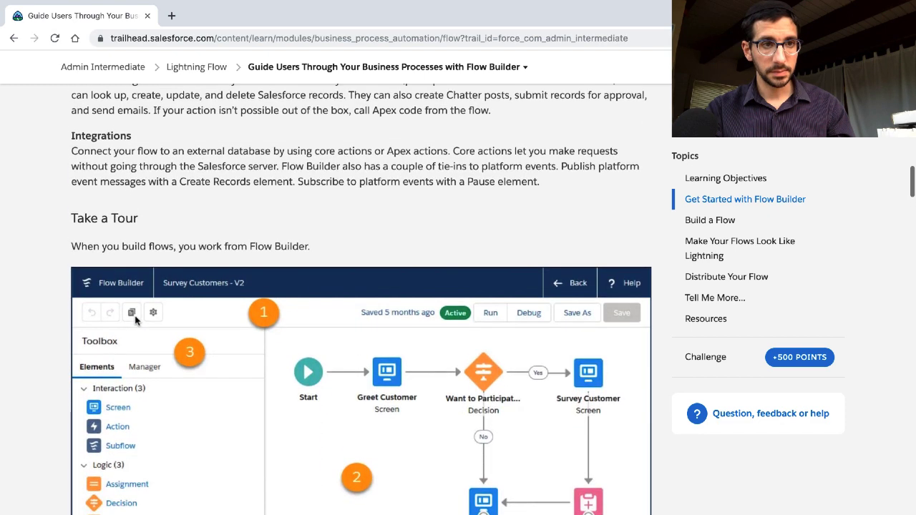
pyautogui.scroll(-1, 136, 335)
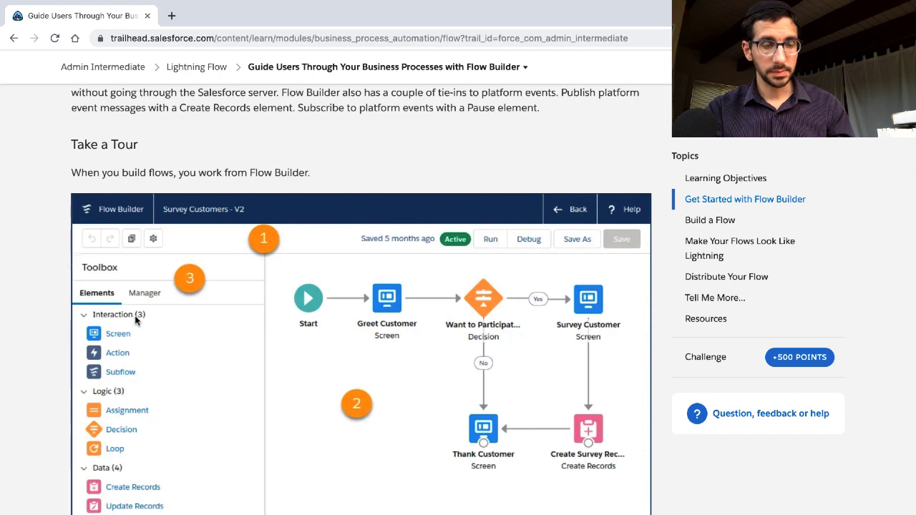
pyautogui.scroll(2, 136, 320)
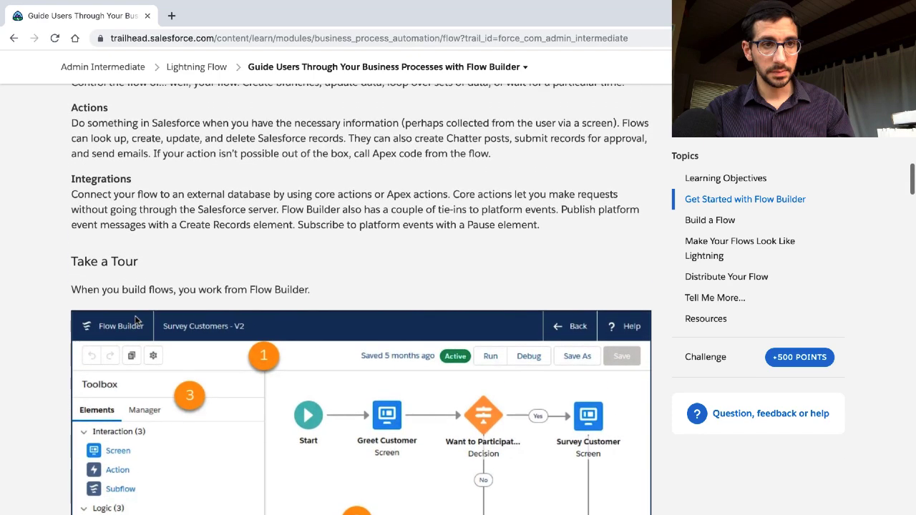
pyautogui.scroll(-1, 136, 320)
pyautogui.scroll(-1, 136, 320)
pyautogui.scroll(4, 136, 320)
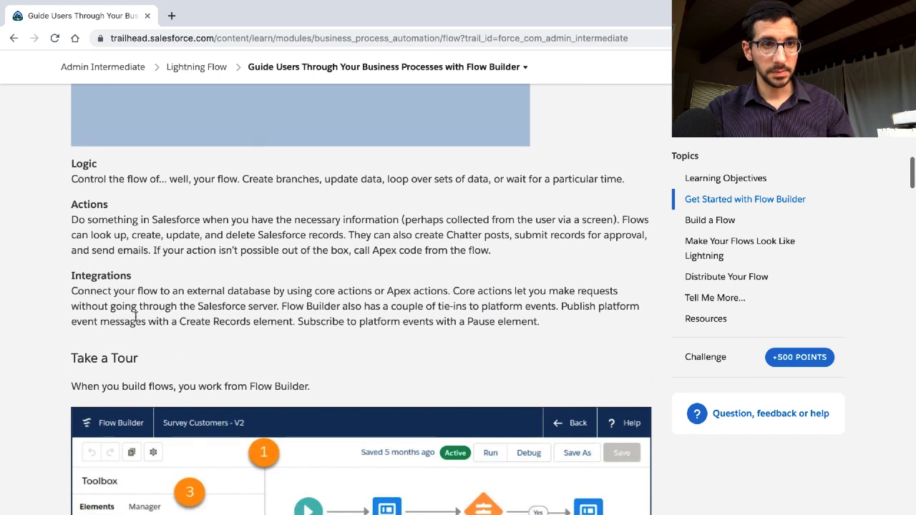
pyautogui.scroll(-4, 136, 320)
pyautogui.scroll(-10, 136, 320)
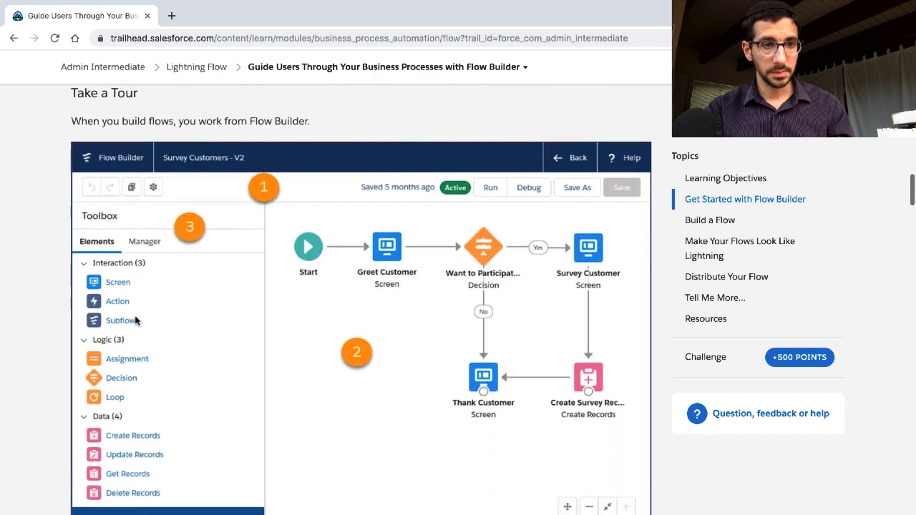
pyautogui.scroll(-7, 135, 321)
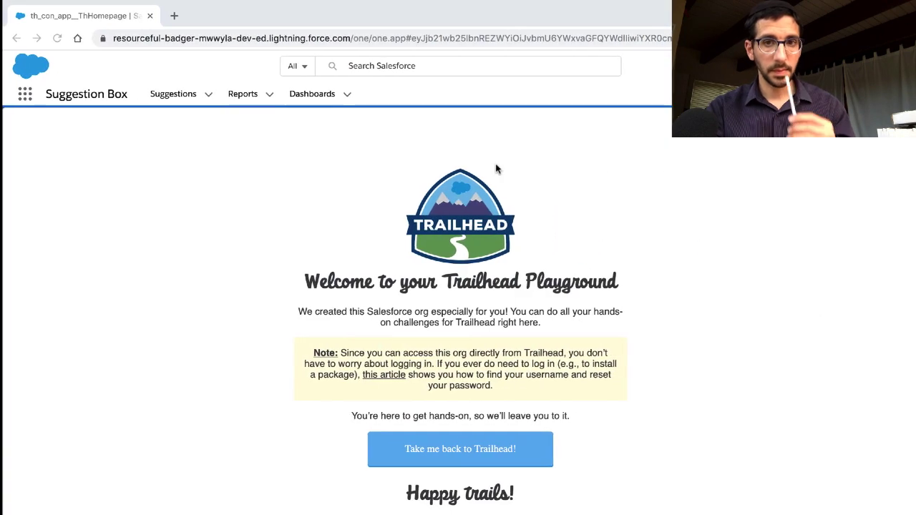
# In the Trailhead Playground, open Setup, search for "flow" and open the Flows page under Process Automation.
pyautogui.click(837, 65)
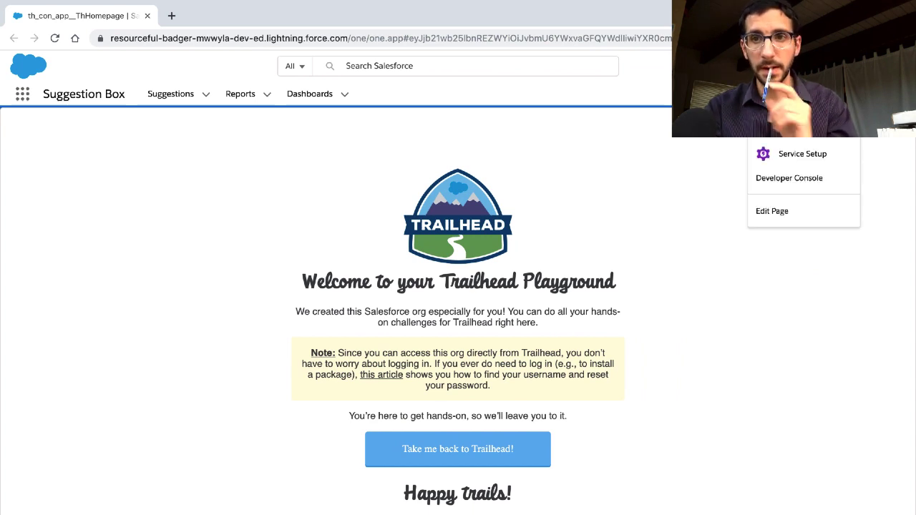
pyautogui.click(794, 153)
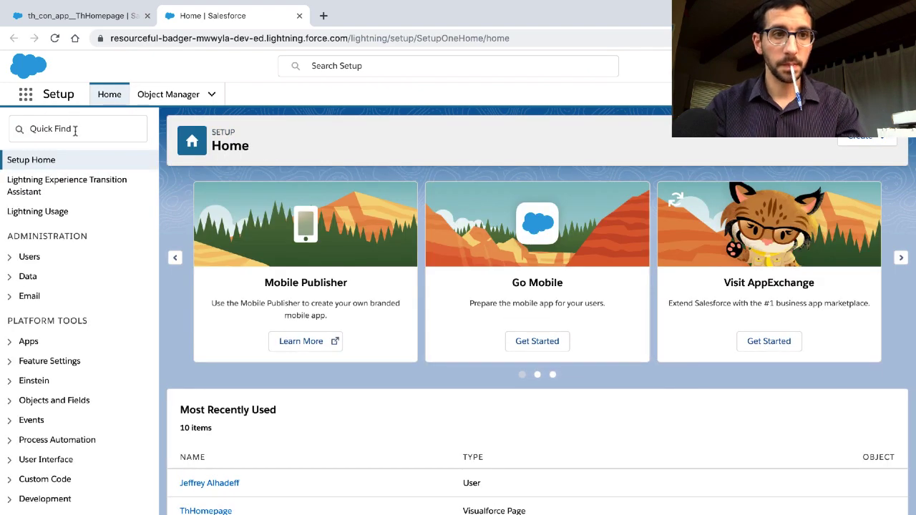
pyautogui.click(74, 130)
pyautogui.write('flow b')
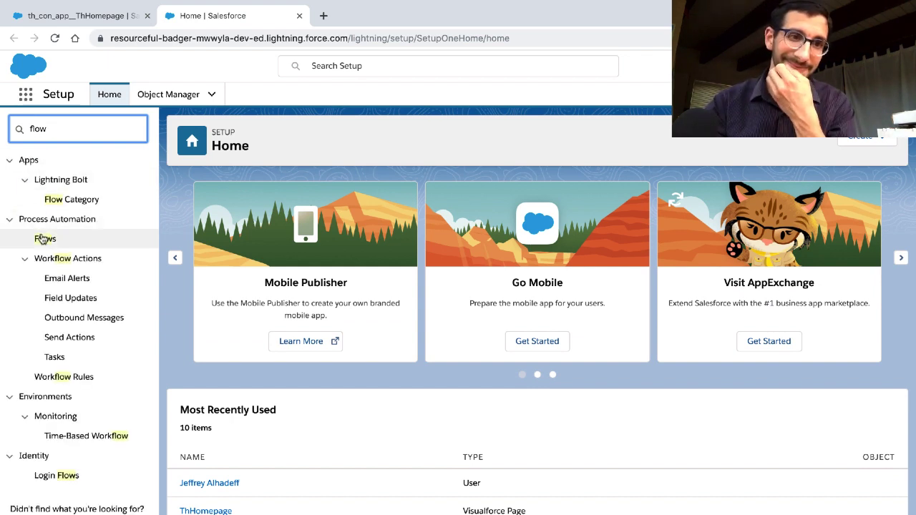
pyautogui.click(43, 239)
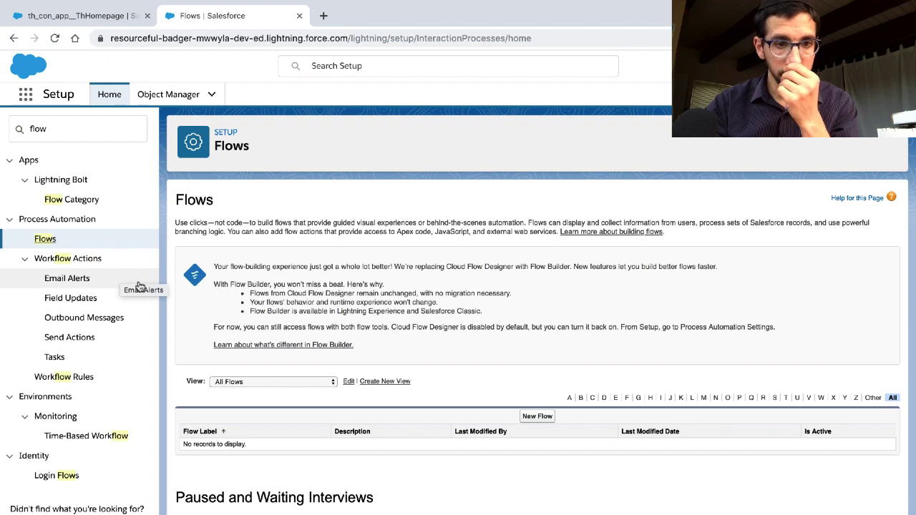
pyautogui.scroll(-1, 283, 339)
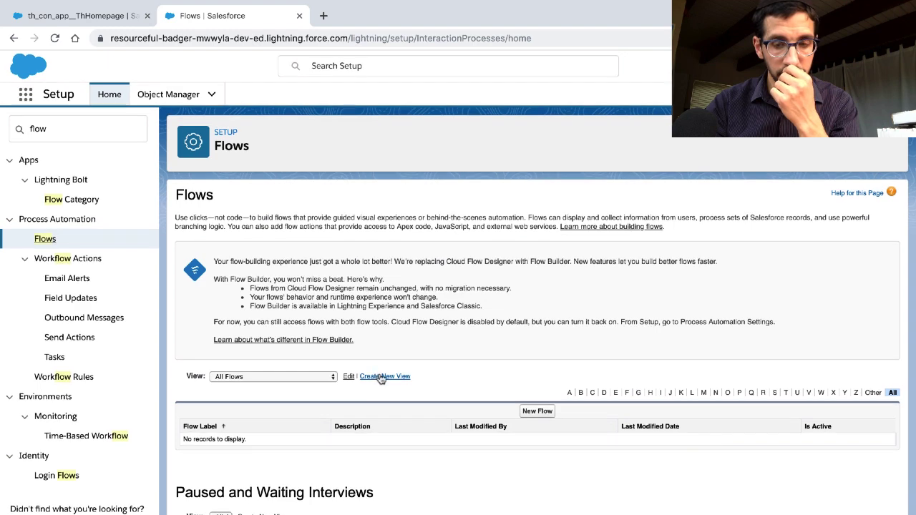
pyautogui.scroll(-1, 385, 379)
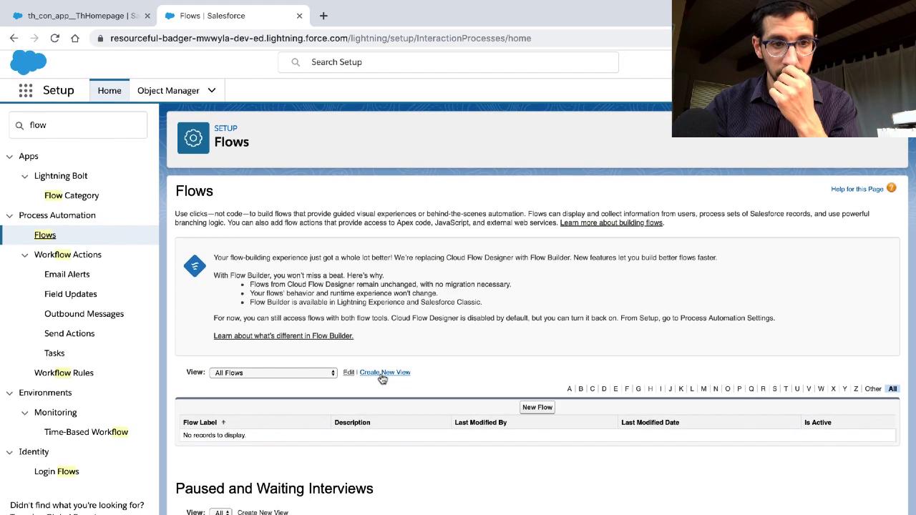
pyautogui.click(382, 379)
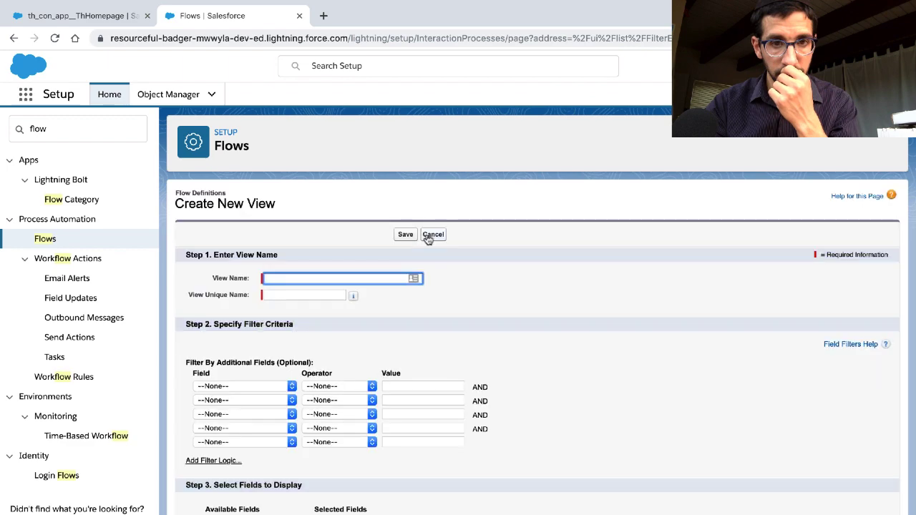
pyautogui.click(432, 235)
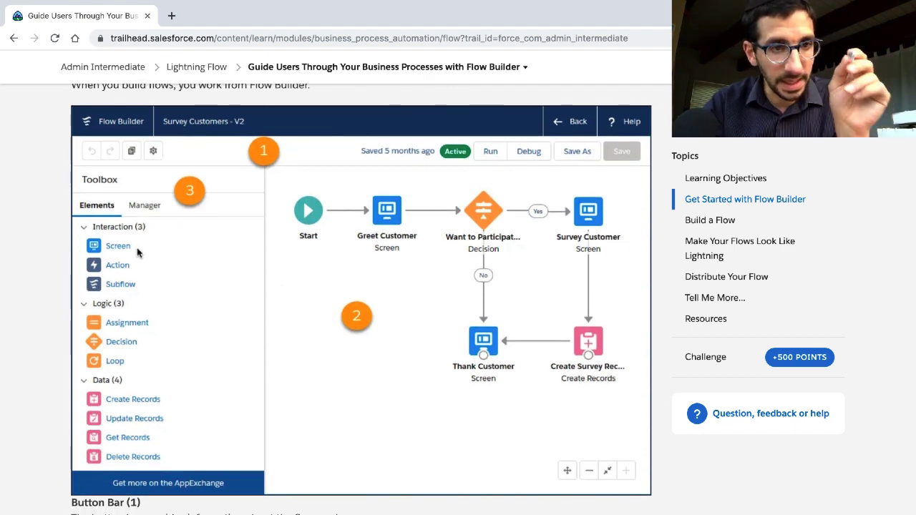
# Back in the Trailhead unit, review the element categories and building blocks definitions against the Elements list in the Take a Tour screenshot.
pyautogui.scroll(4, 150, 368)
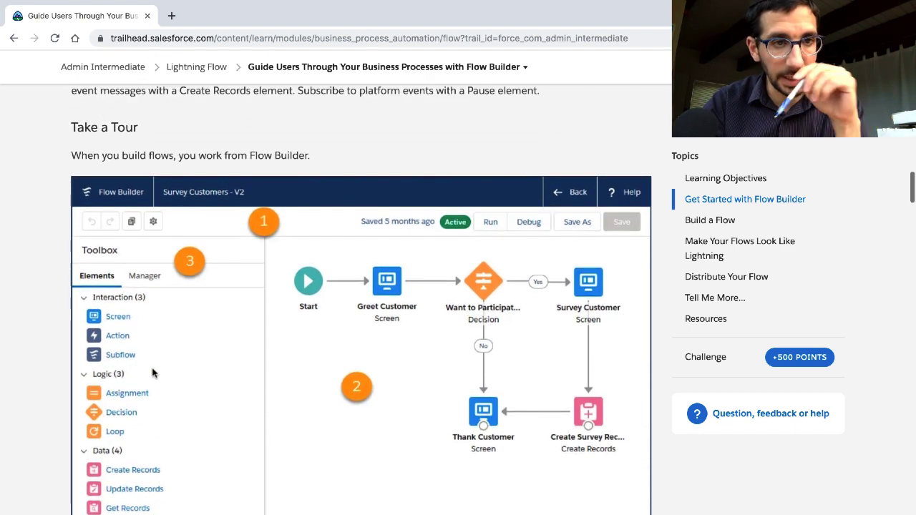
pyautogui.scroll(10, 152, 372)
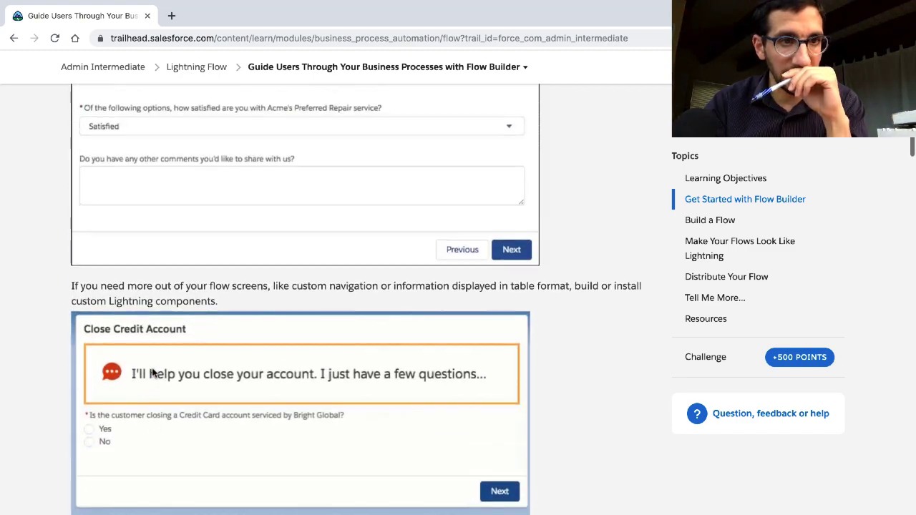
pyautogui.scroll(4, 153, 372)
pyautogui.scroll(-14, 152, 372)
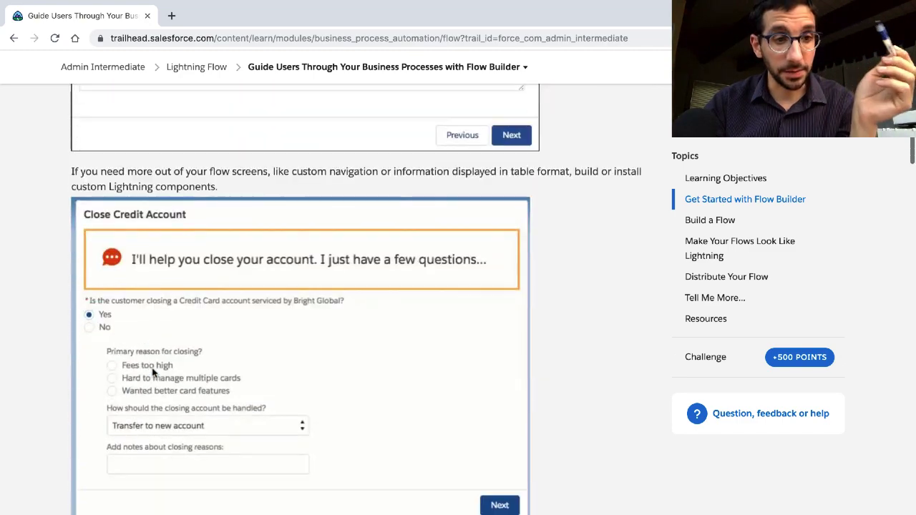
pyautogui.scroll(-3, 153, 372)
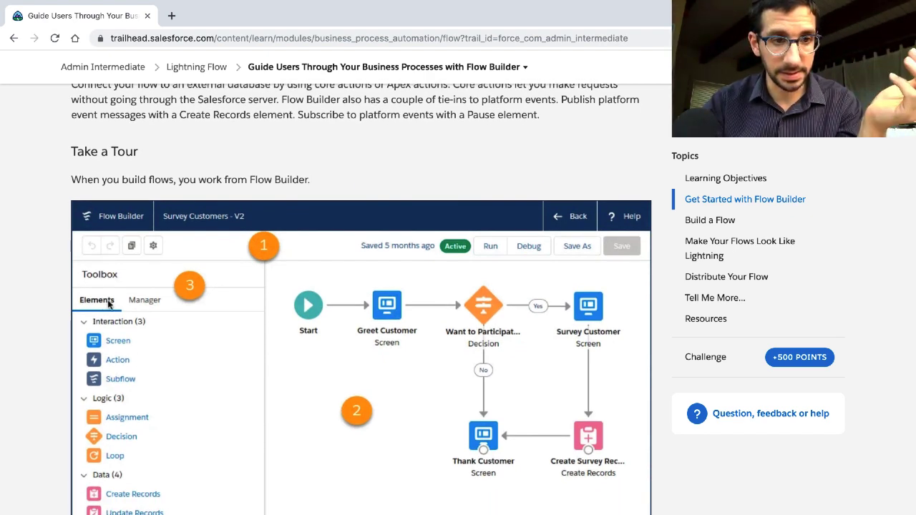
pyautogui.scroll(-1, 108, 304)
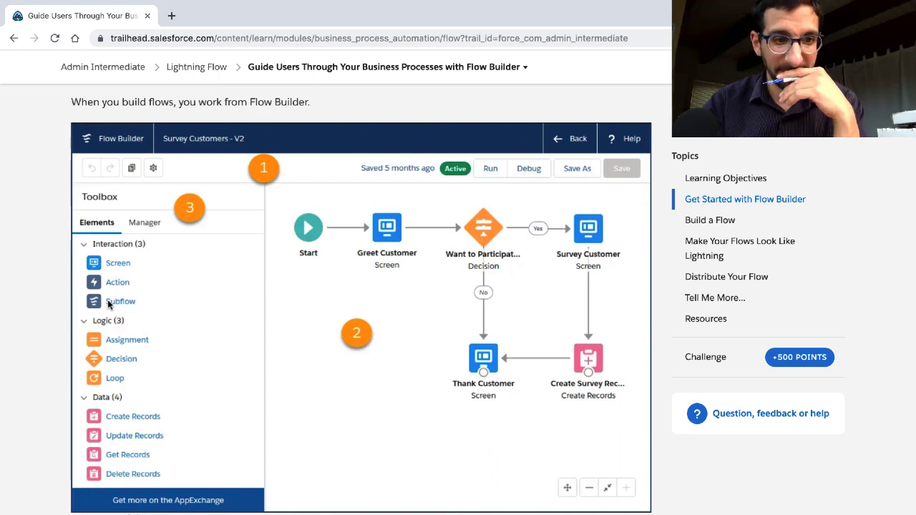
pyautogui.scroll(-12, 109, 304)
pyautogui.scroll(9, 109, 304)
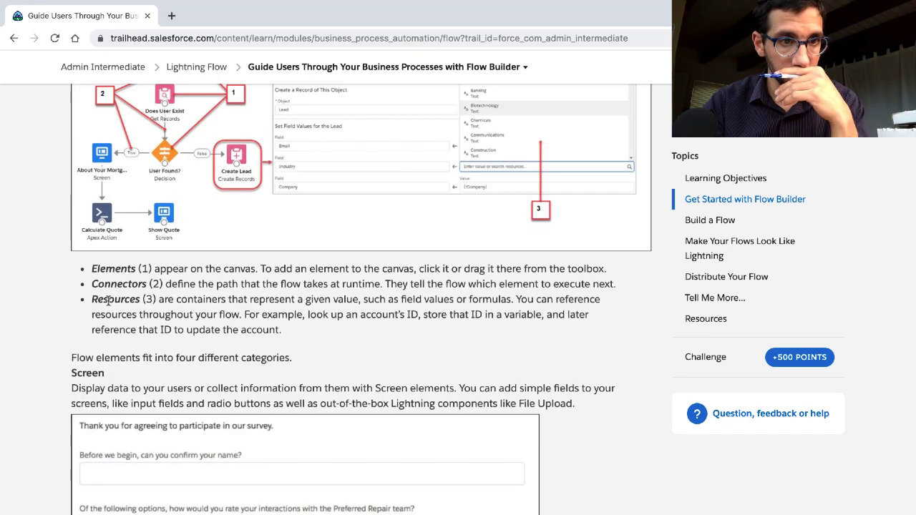
pyautogui.scroll(-1, 109, 301)
pyautogui.scroll(1, 109, 301)
pyautogui.scroll(-5, 109, 304)
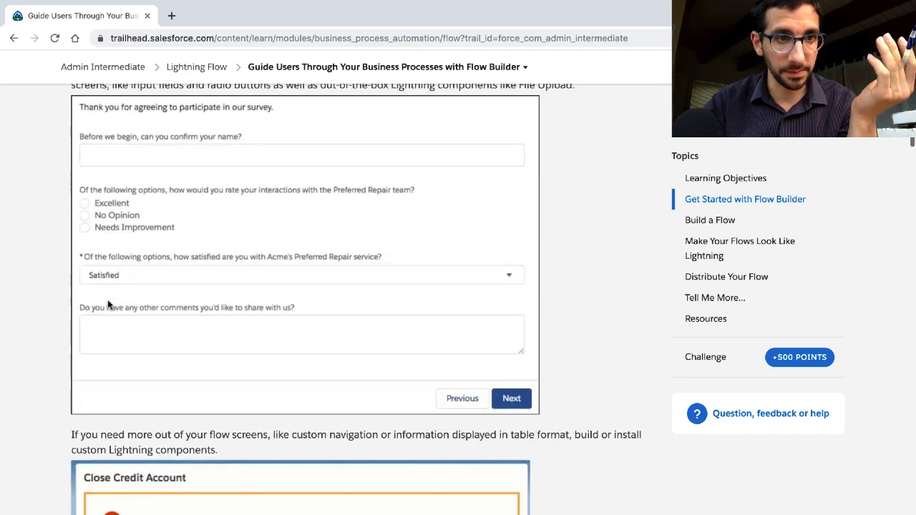
# Review the Screen element examples and the Logic, Actions and Integrations descriptions against the Take a Tour screenshot.
pyautogui.scroll(1, 108, 304)
pyautogui.scroll(-7, 109, 304)
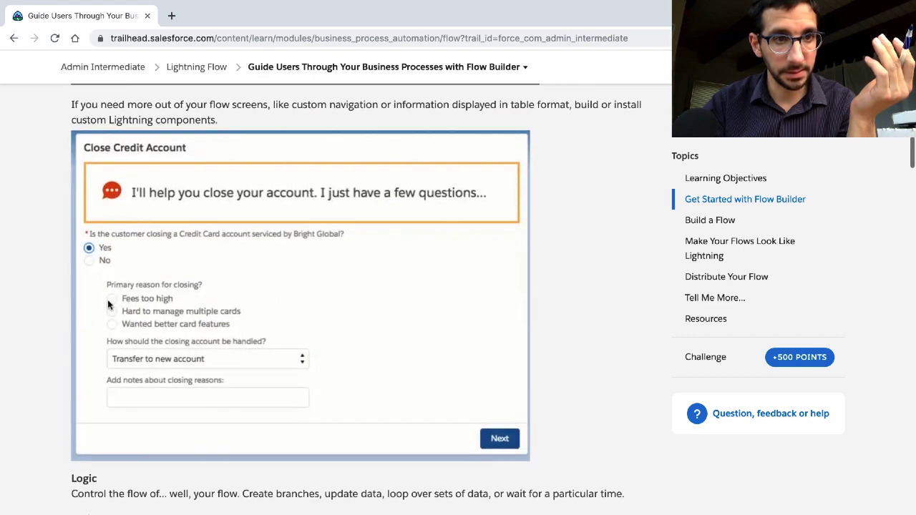
pyautogui.scroll(-5, 108, 305)
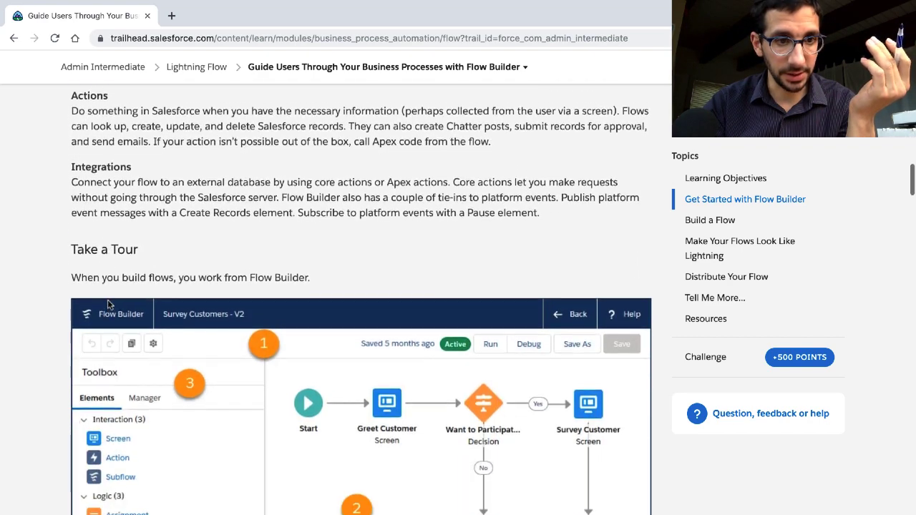
pyautogui.scroll(-1, 107, 301)
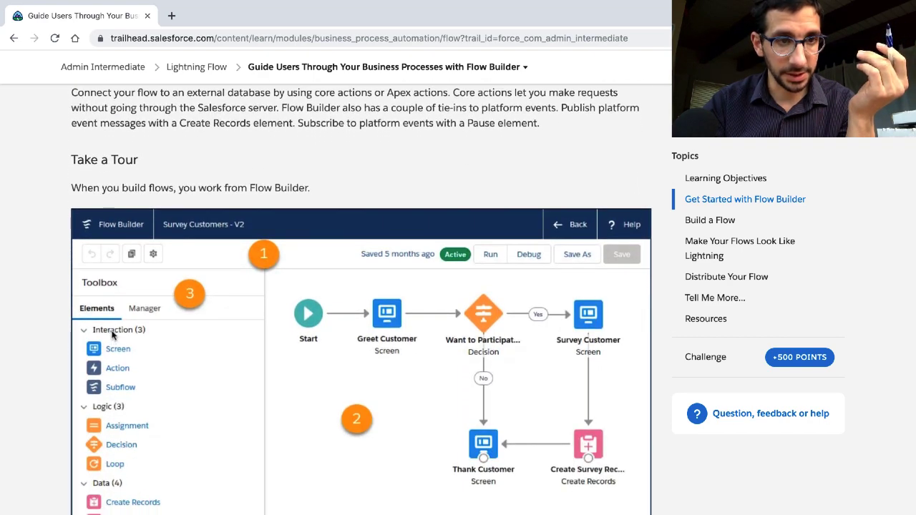
pyautogui.scroll(2, 111, 332)
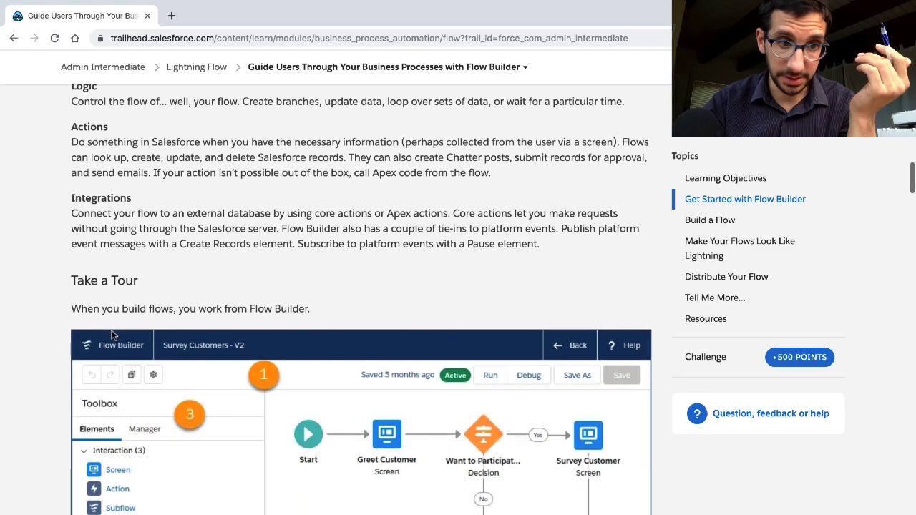
pyautogui.scroll(-1, 111, 334)
pyautogui.scroll(-7, 116, 328)
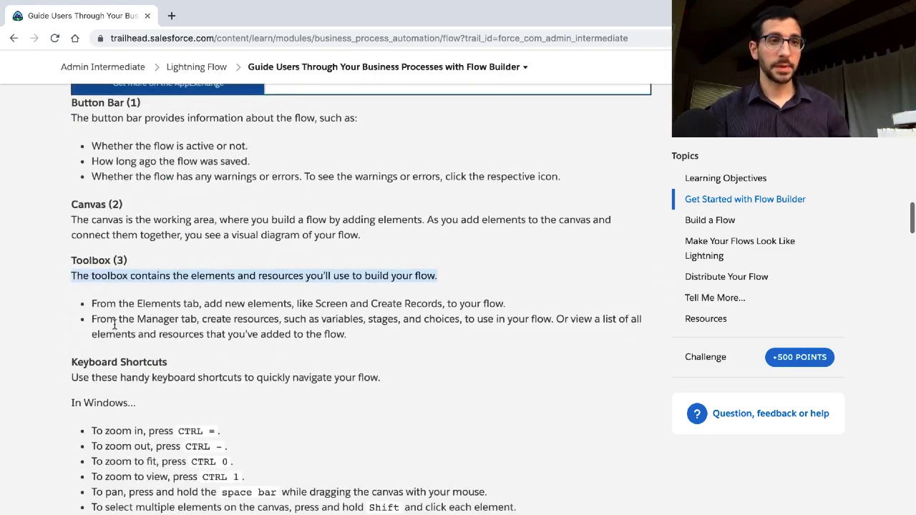
# Check the Toolbox in the tour screenshot, and highlight the bullets describing its Elements tab and Manager tab.
pyautogui.scroll(1, 114, 325)
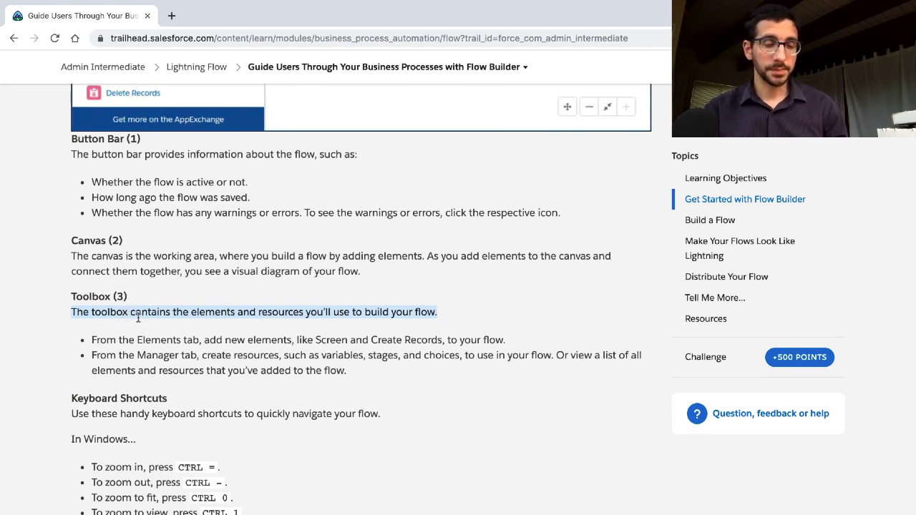
pyautogui.scroll(4, 138, 317)
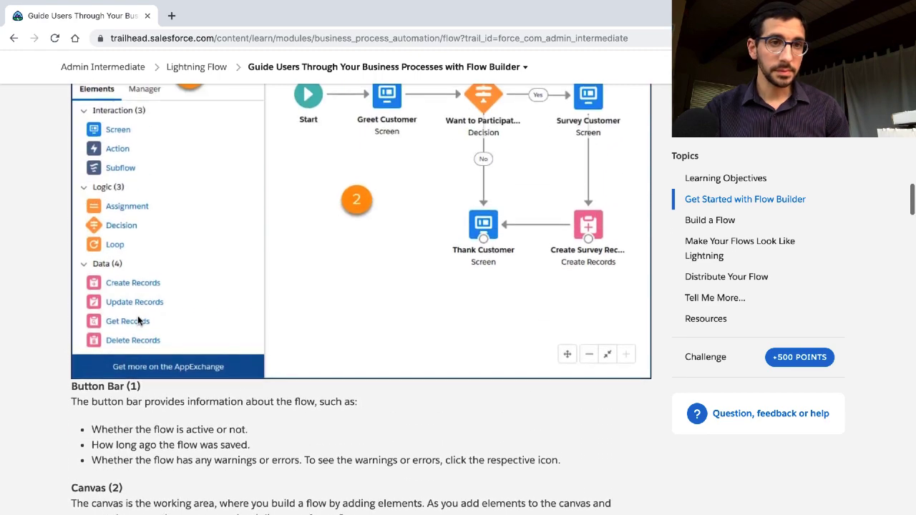
pyautogui.scroll(1, 138, 317)
pyautogui.scroll(1, 139, 286)
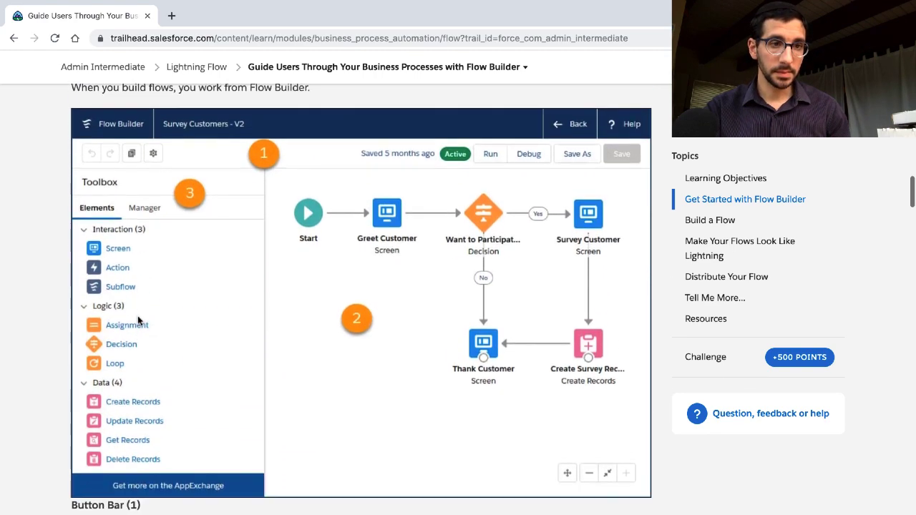
pyautogui.scroll(-3, 141, 300)
pyautogui.scroll(-3, 141, 308)
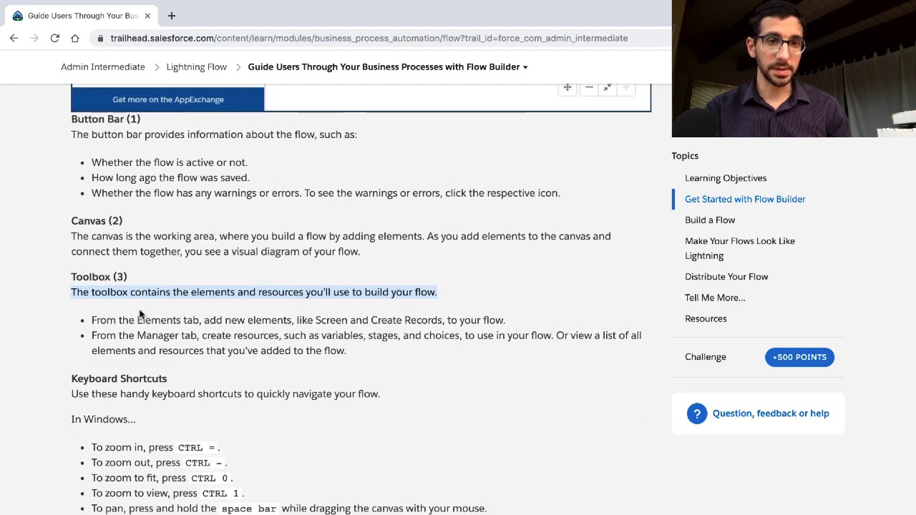
pyautogui.tripleClick(139, 318)
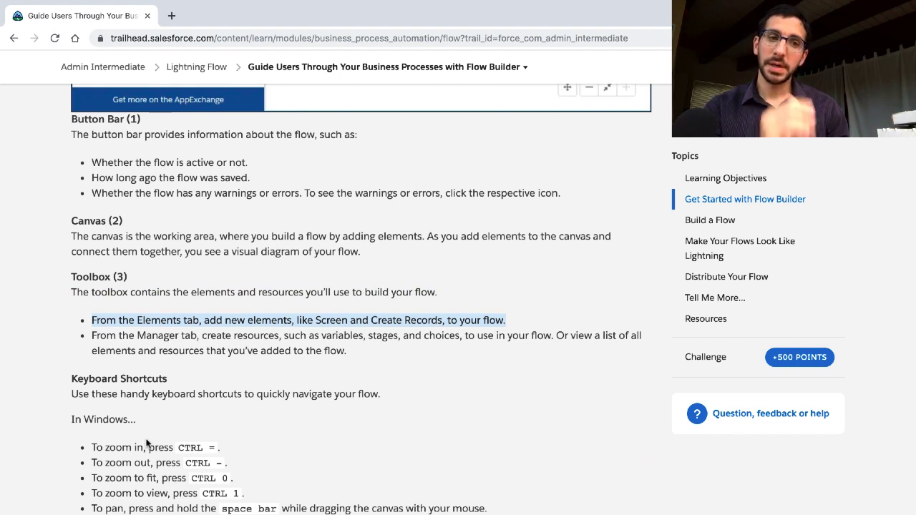
pyautogui.tripleClick(171, 344)
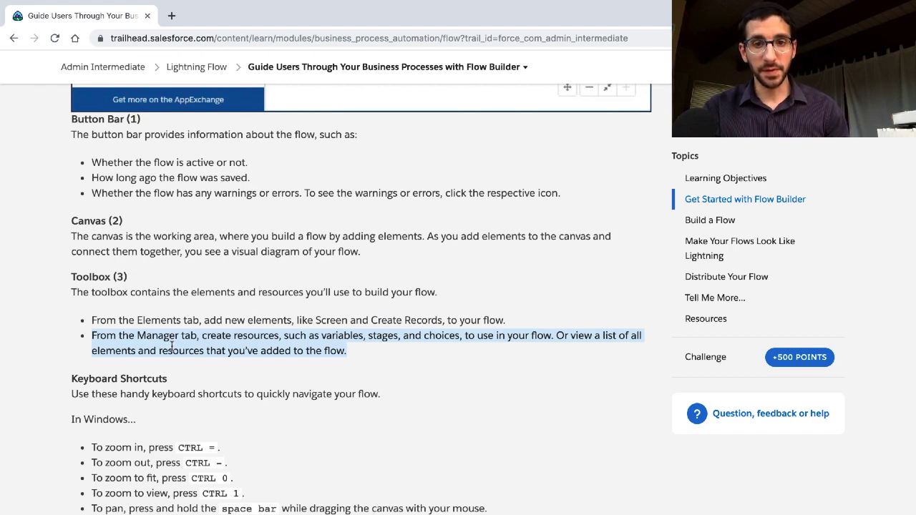
# Read the Keyboard Shortcuts section for Windows and Mac, highlighting its introductory sentence and the "In Windows..." line.
pyautogui.scroll(-2, 172, 347)
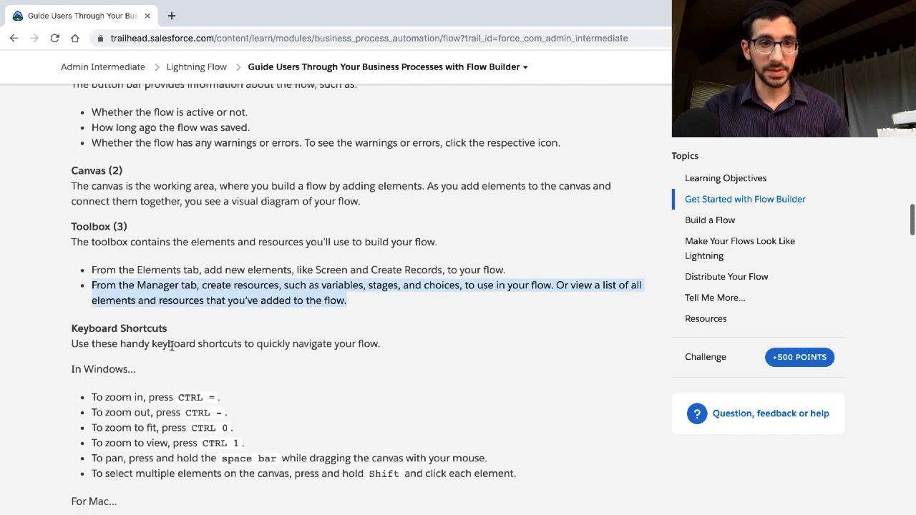
pyautogui.tripleClick(180, 308)
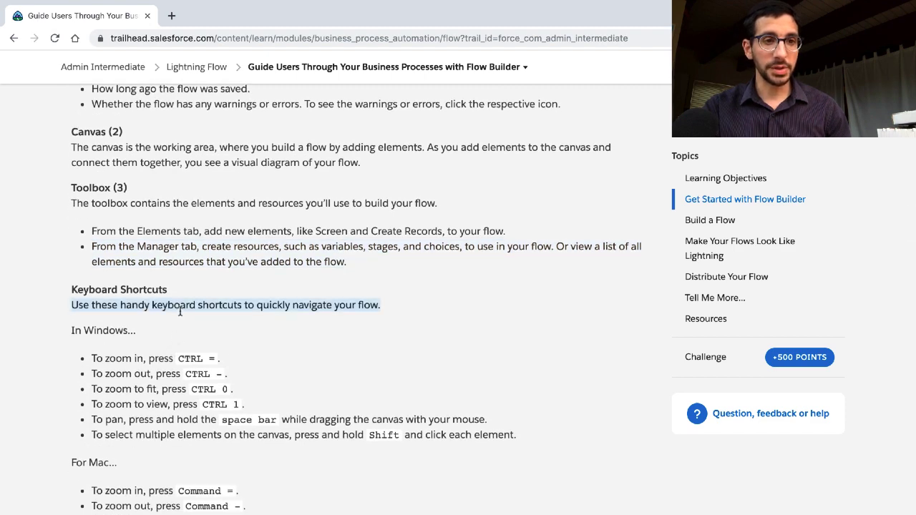
pyautogui.tripleClick(106, 331)
pyautogui.scroll(-2, 107, 330)
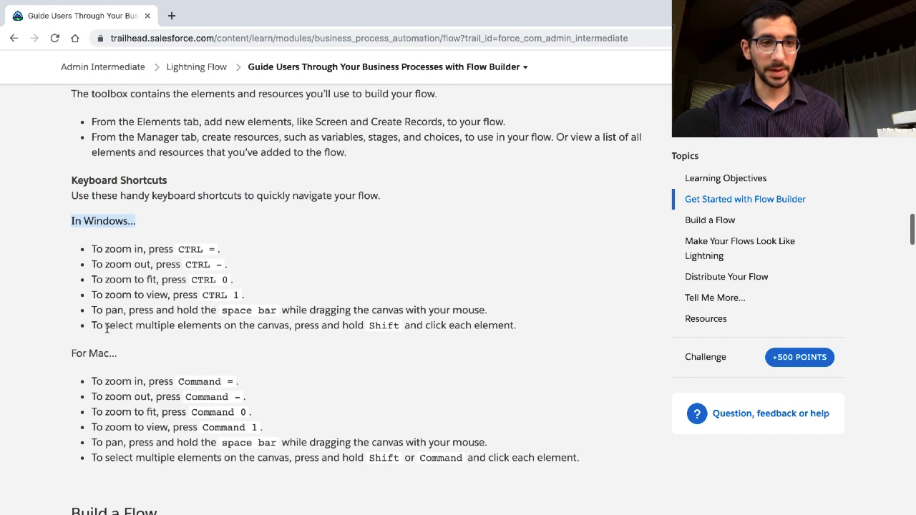
pyautogui.scroll(-2, 108, 360)
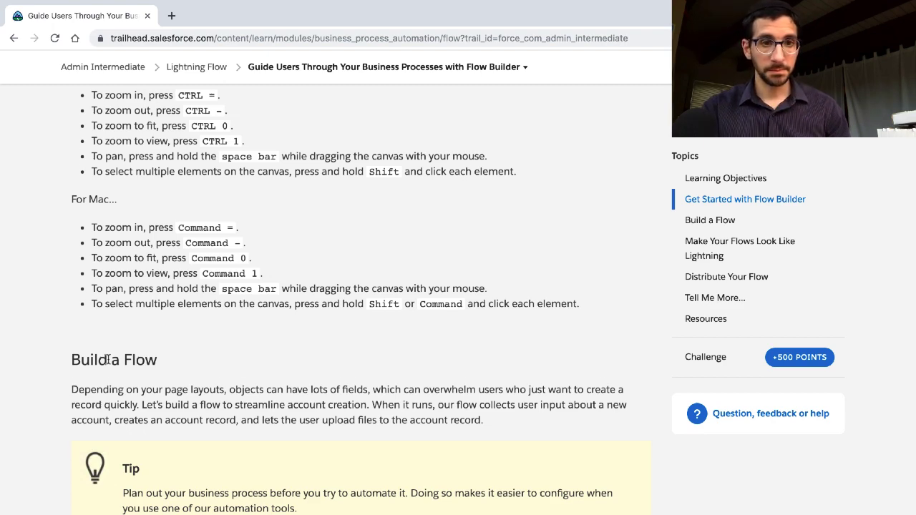
# Highlight and read the introductory paragraph of the Build a Flow section.
pyautogui.scroll(-3, 108, 360)
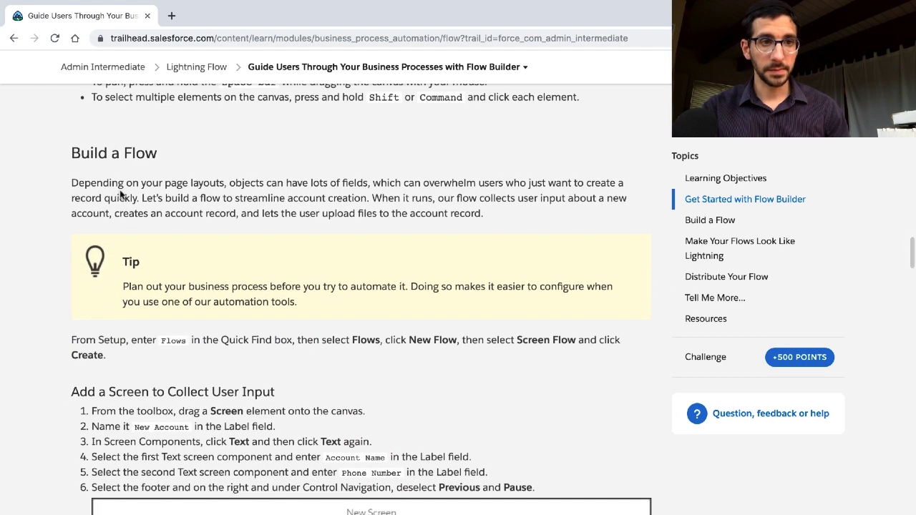
pyautogui.tripleClick(120, 193)
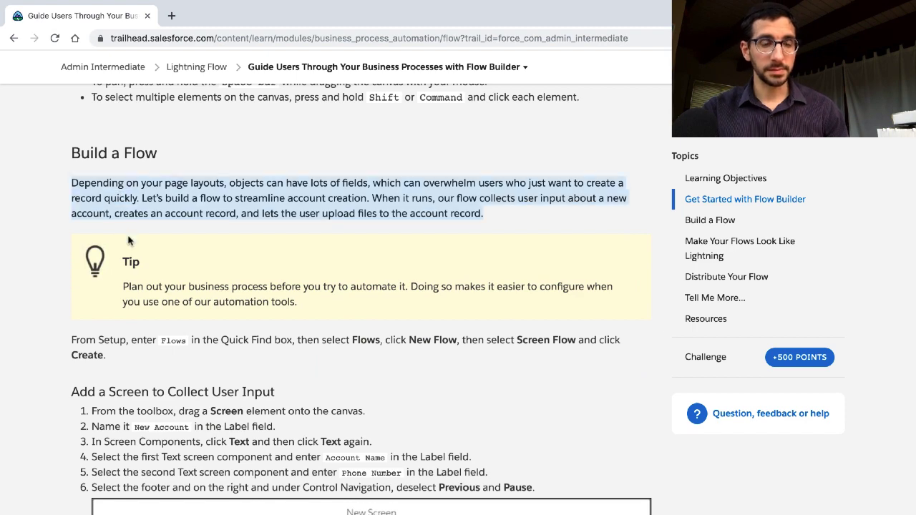
pyautogui.scroll(1, 128, 241)
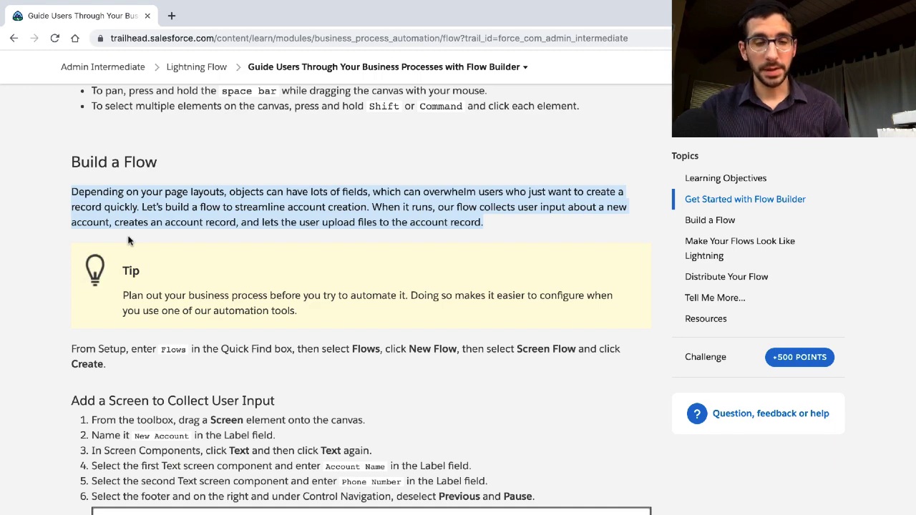
# Revisit the four flow element categories and compare them with the Interaction, Logic and Data groups in the tour screenshot.
pyautogui.scroll(15, 128, 241)
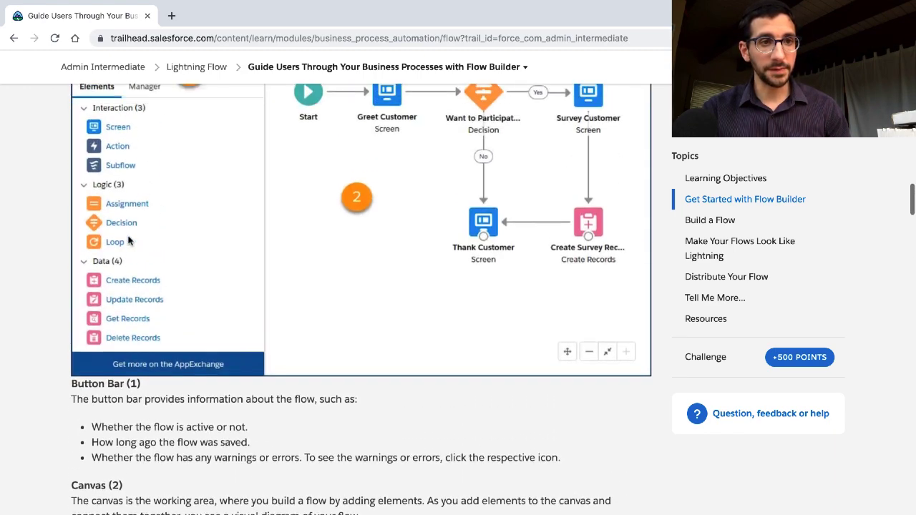
pyautogui.scroll(10, 129, 241)
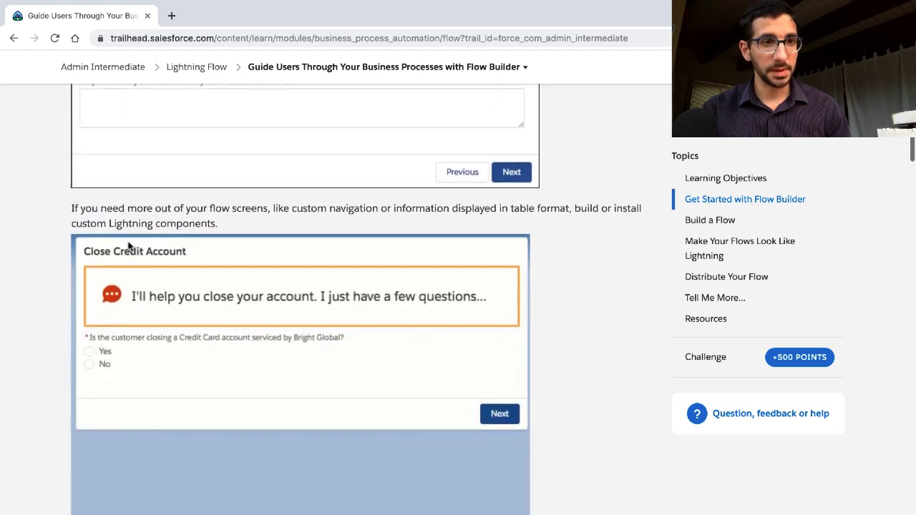
pyautogui.scroll(-9, 129, 243)
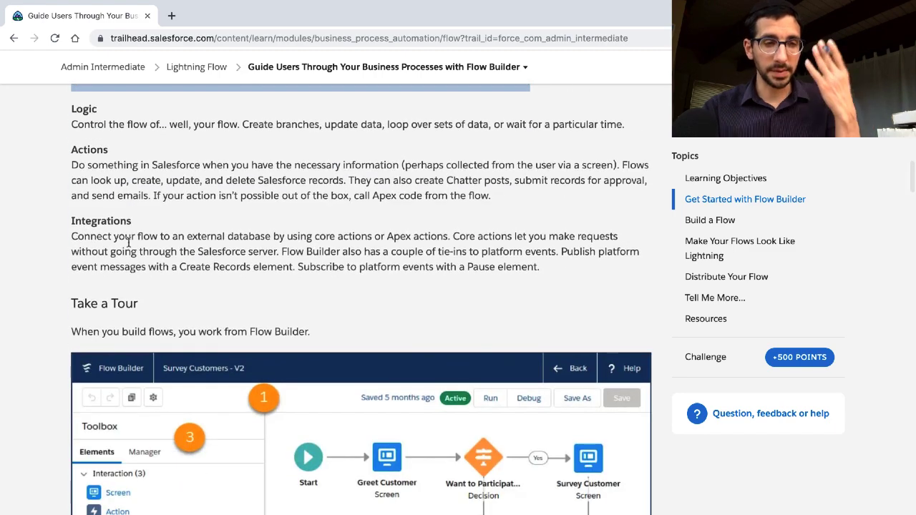
pyautogui.scroll(-5, 128, 243)
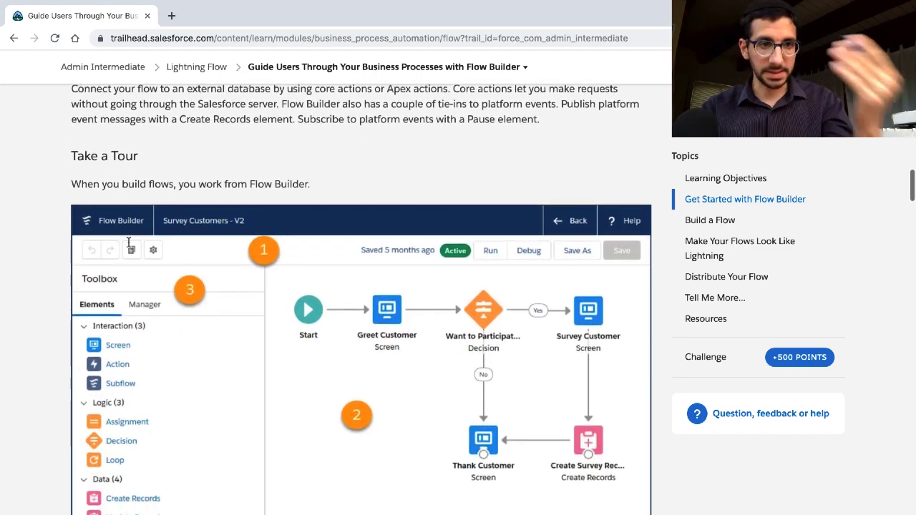
pyautogui.scroll(-2, 129, 243)
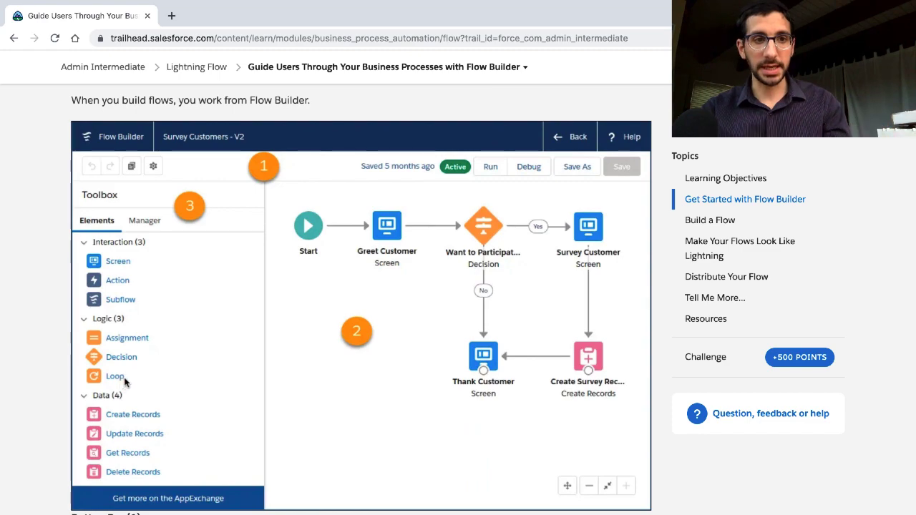
pyautogui.scroll(9, 124, 383)
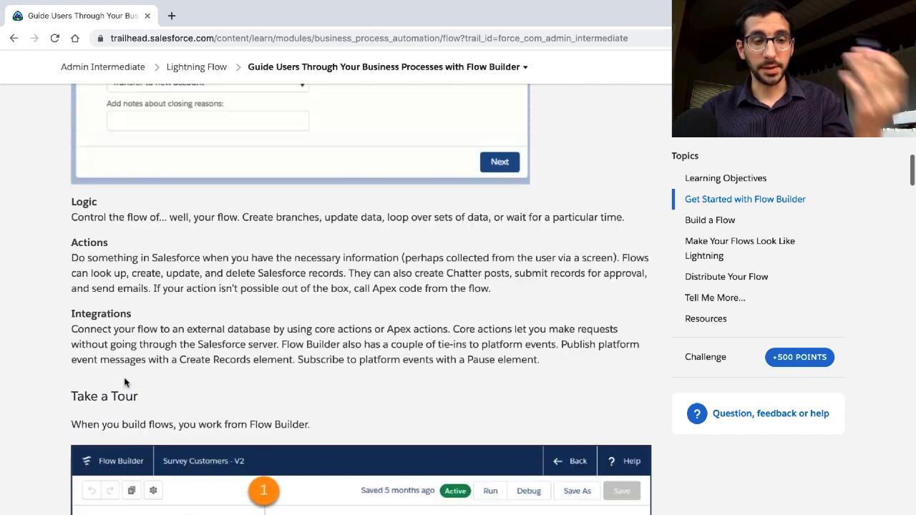
pyautogui.scroll(-6, 125, 383)
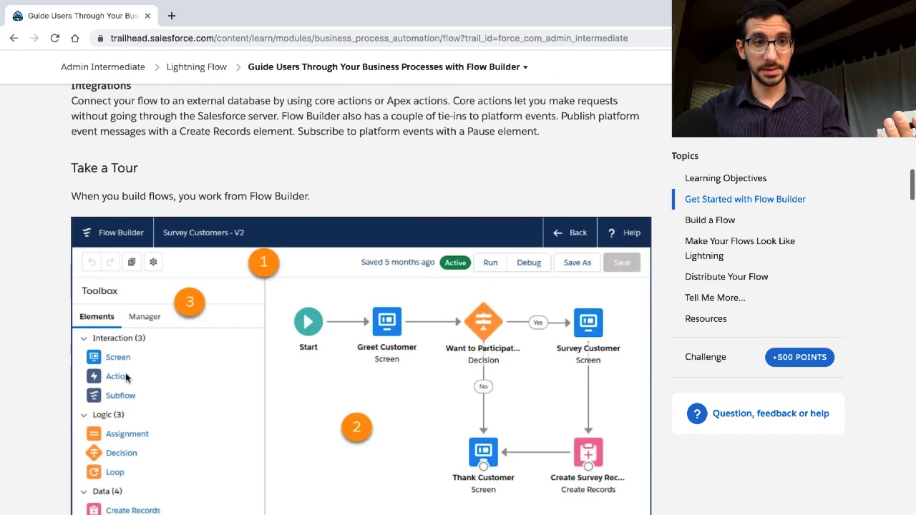
pyautogui.scroll(3, 125, 378)
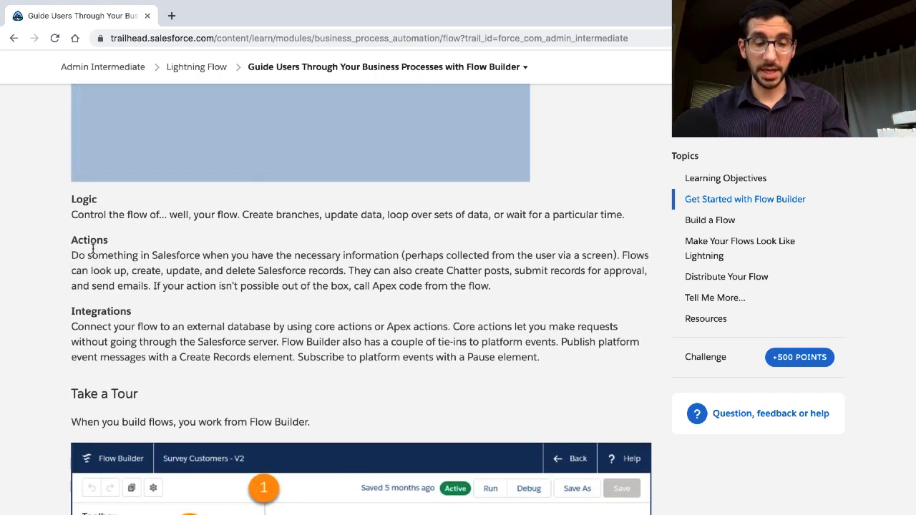
pyautogui.scroll(15, 92, 250)
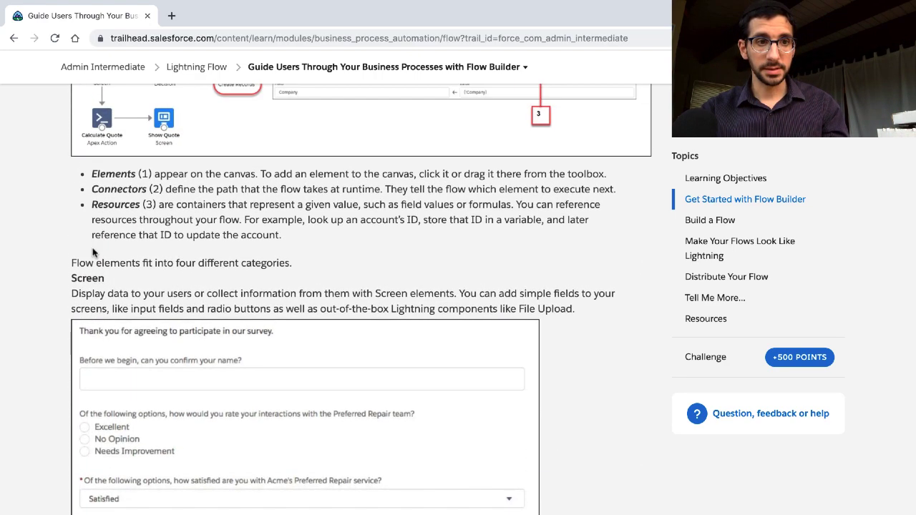
# Skim the Build a Flow instructions and highlight the heading "Add a Screen to Collect User Input".
pyautogui.scroll(-20, 93, 252)
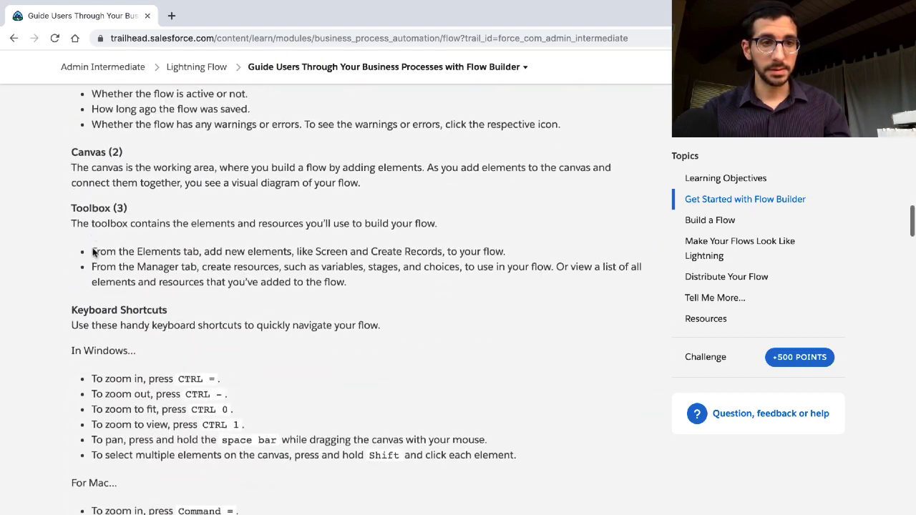
pyautogui.scroll(-20, 93, 252)
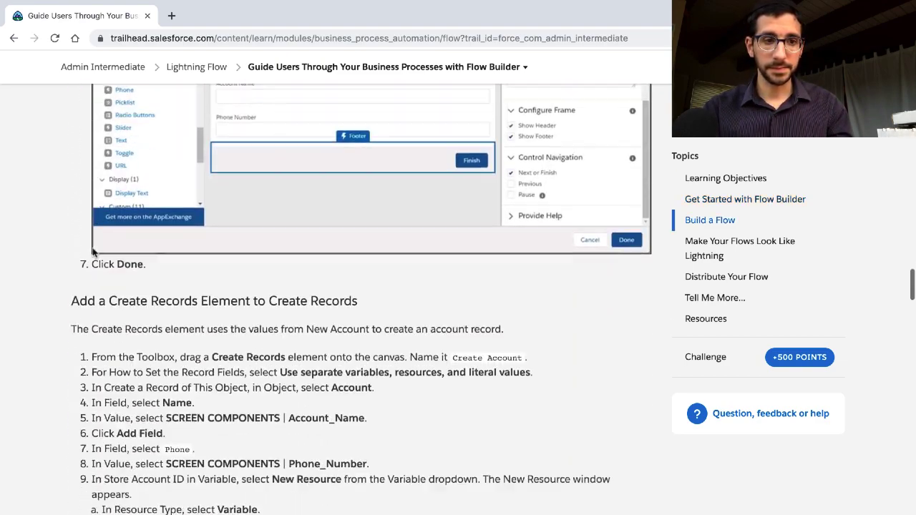
pyautogui.scroll(-2, 92, 251)
pyautogui.scroll(6, 92, 251)
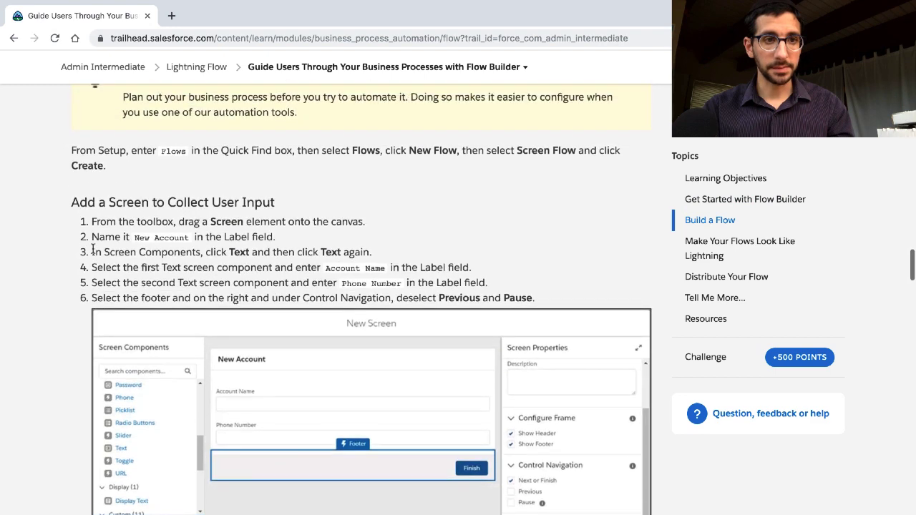
pyautogui.tripleClick(120, 202)
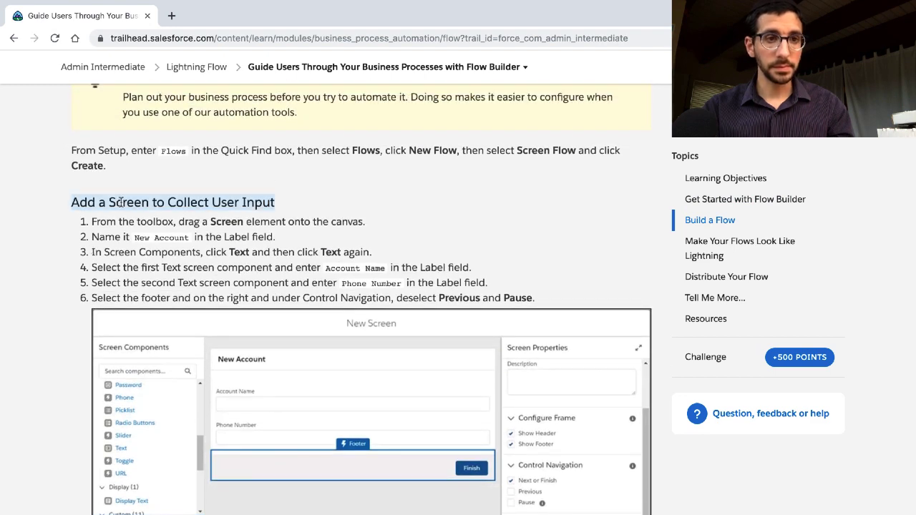
# Read the Build a Flow introduction, highlighting in turn its opening paragraph, the planning tip and the instruction for creating a Screen Flow from Setup.
pyautogui.scroll(3, 120, 202)
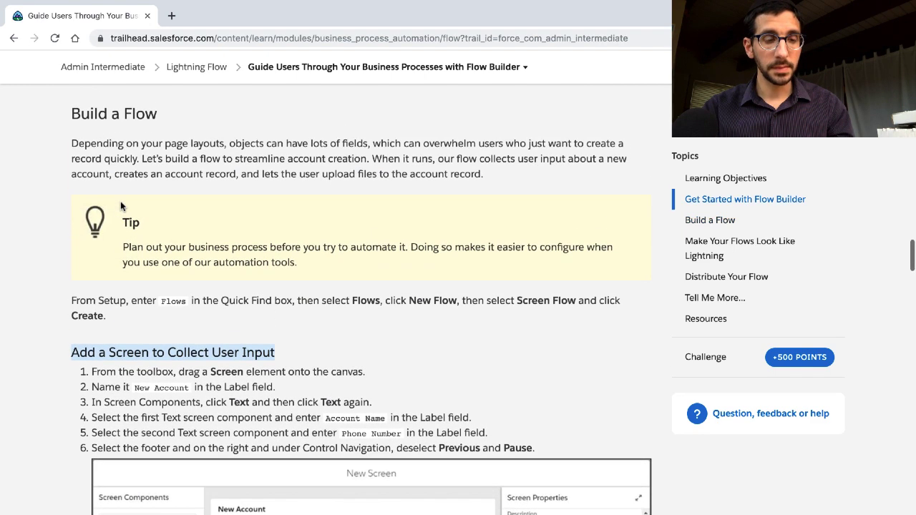
pyautogui.tripleClick(120, 152)
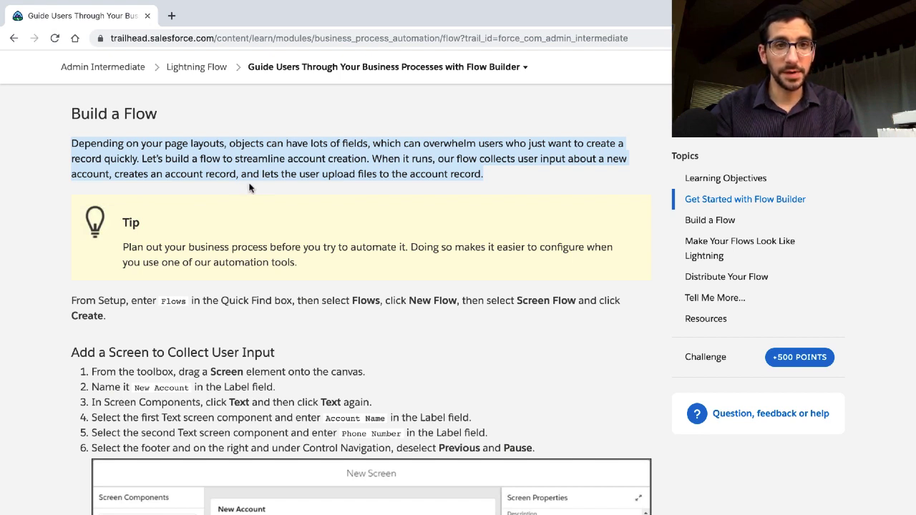
pyautogui.tripleClick(290, 256)
pyautogui.scroll(-2, 290, 257)
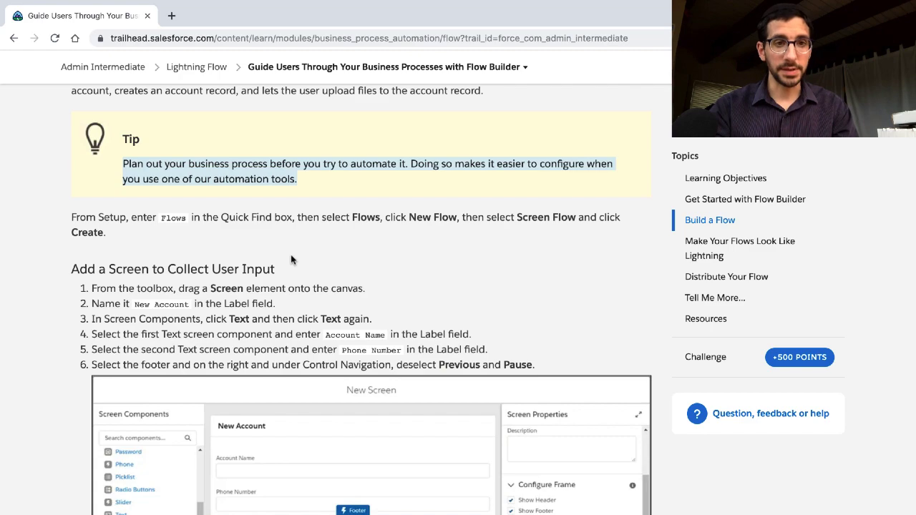
pyautogui.tripleClick(280, 216)
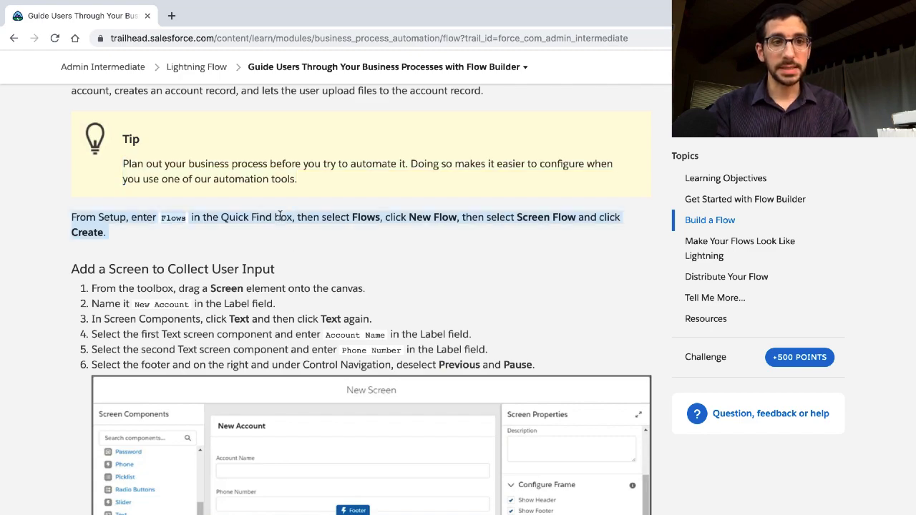
# Switch to Salesforce Setup, search the setup tree for "flows" and open the Flows page under Process Automation.
pyautogui.hotkey('ctrl', 'Right')
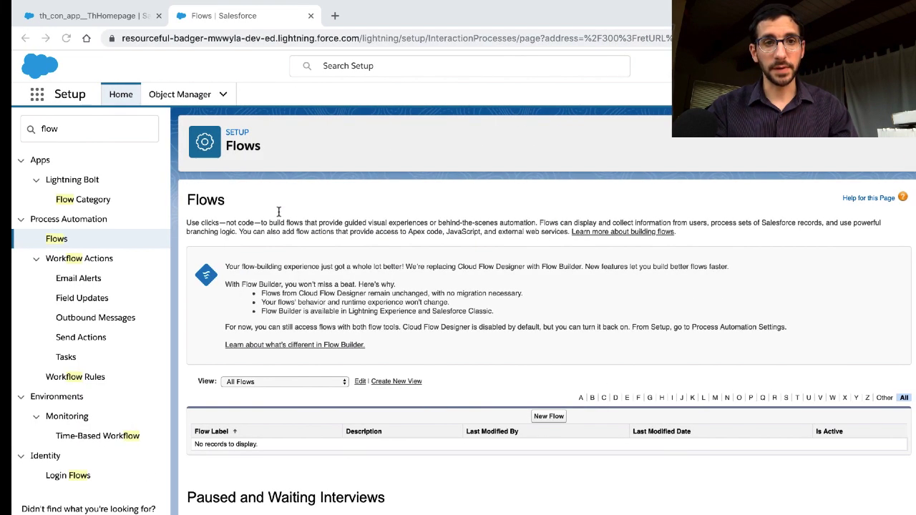
pyautogui.hotkey('ctrl', 'Left')
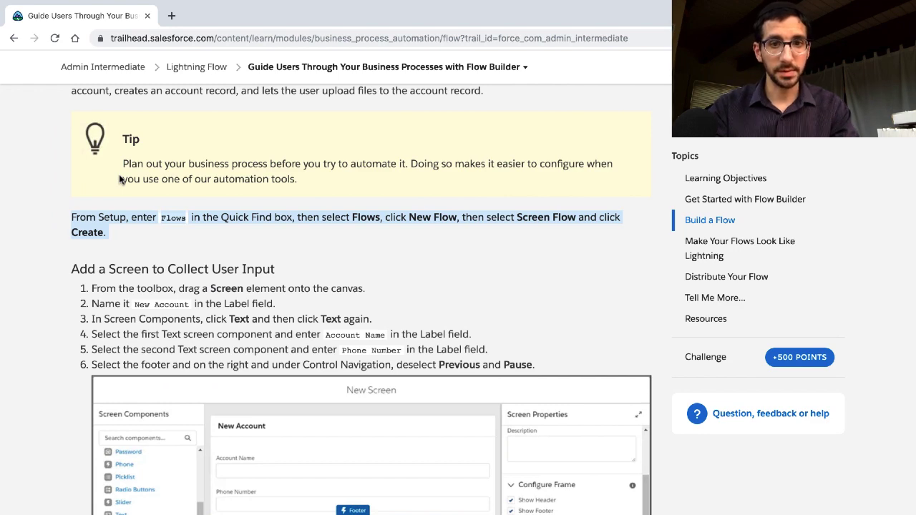
pyautogui.hotkey('ctrl', 'Right')
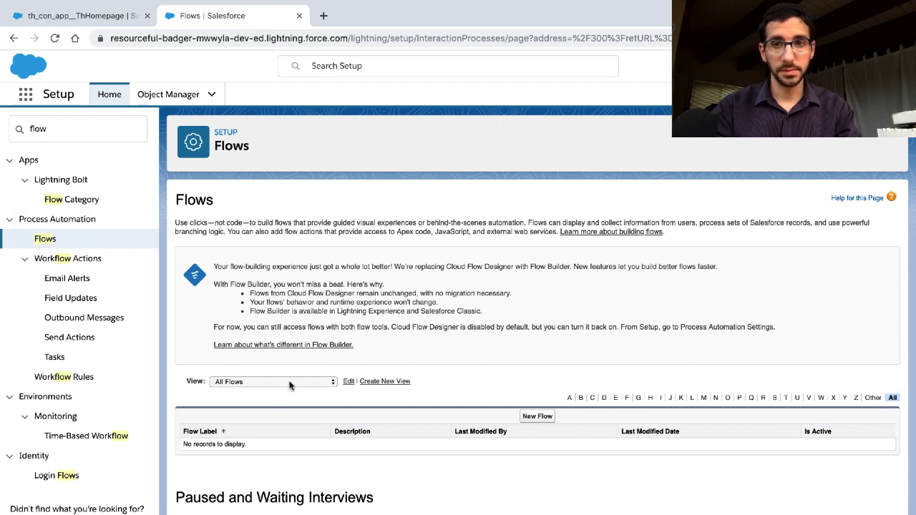
pyautogui.scroll(-1, 290, 385)
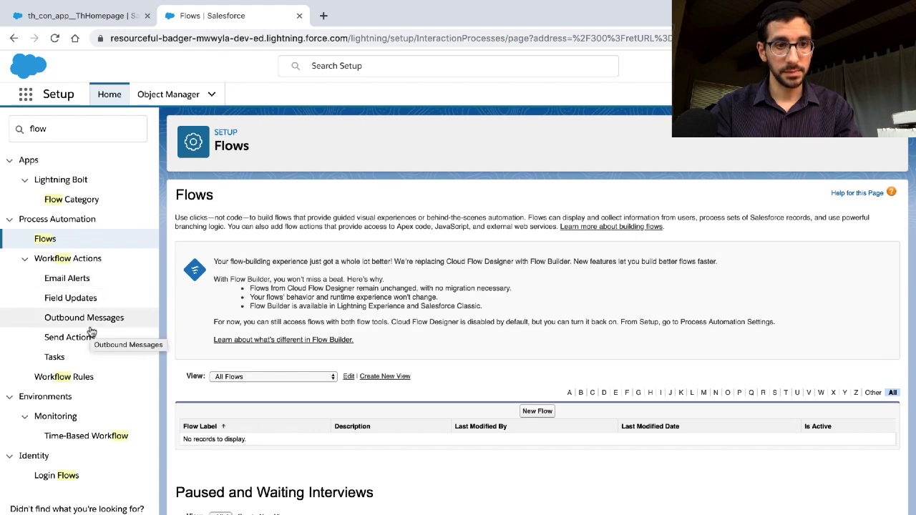
pyautogui.hotkey('ctrl', 'Left')
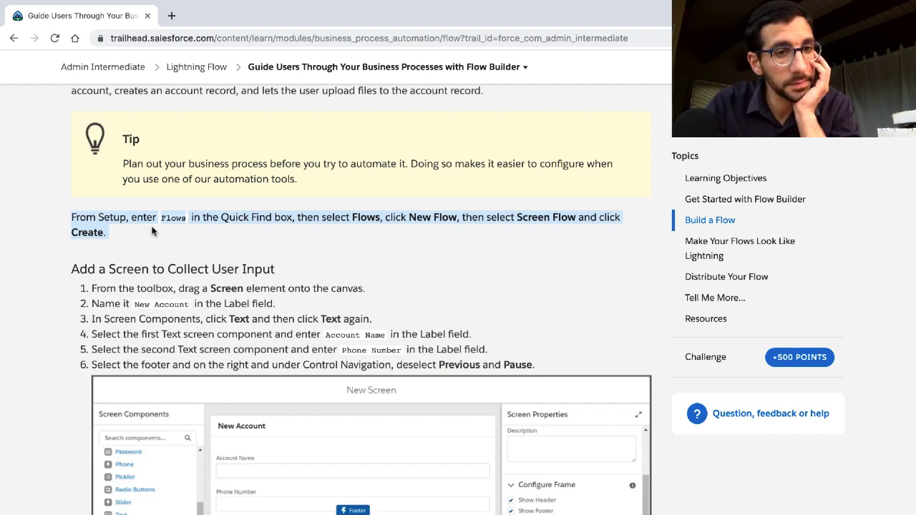
pyautogui.hotkey('ctrl', 'Right')
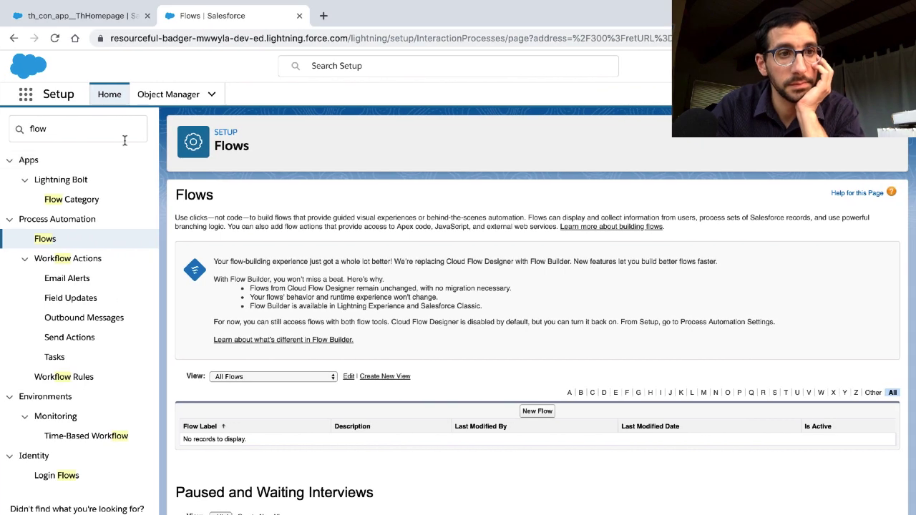
pyautogui.click(121, 138)
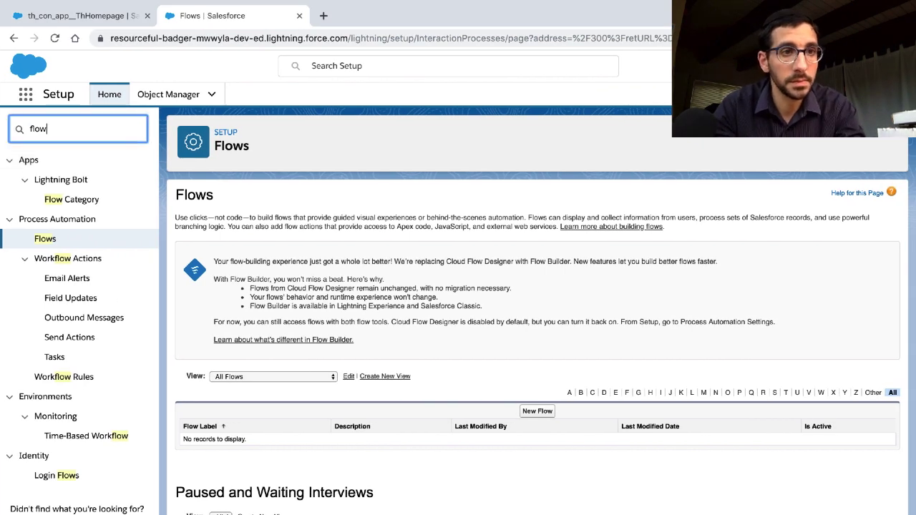
pyautogui.write('s')
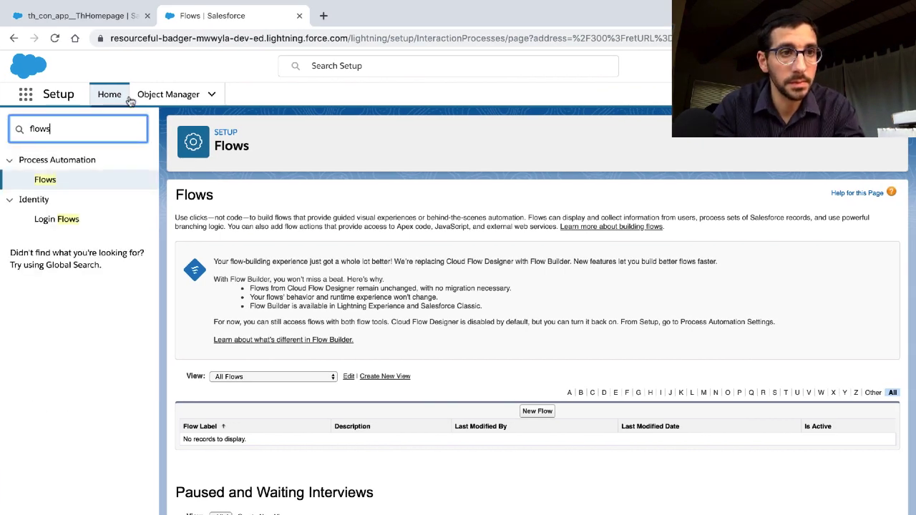
pyautogui.click(44, 181)
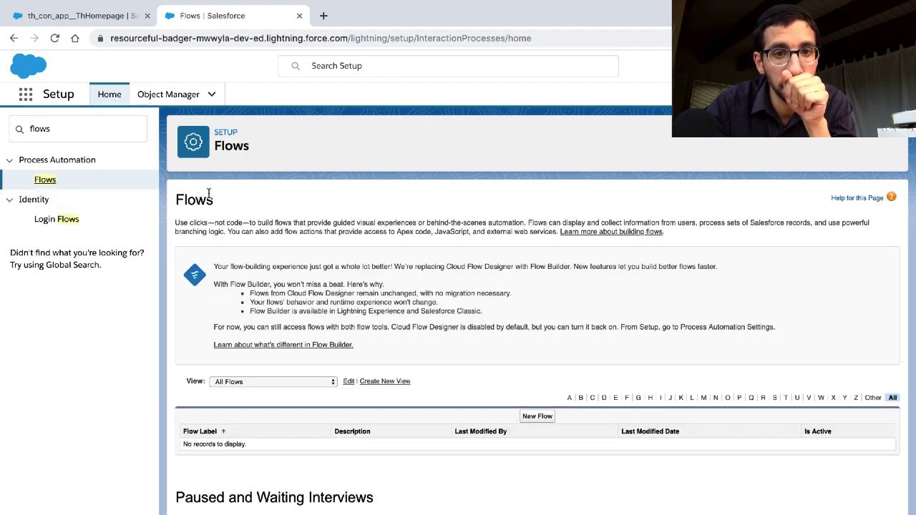
# Create a new flow of the type Screen Flow.
pyautogui.scroll(-1, 208, 192)
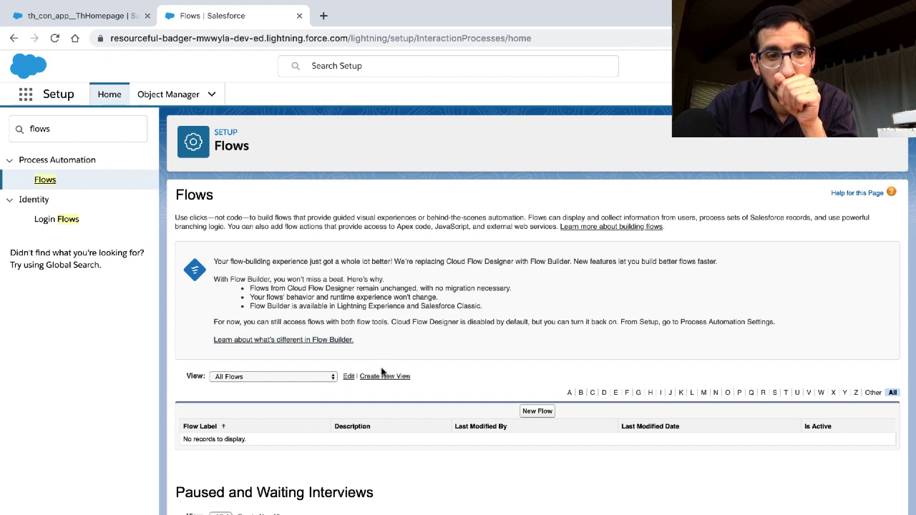
pyautogui.click(541, 410)
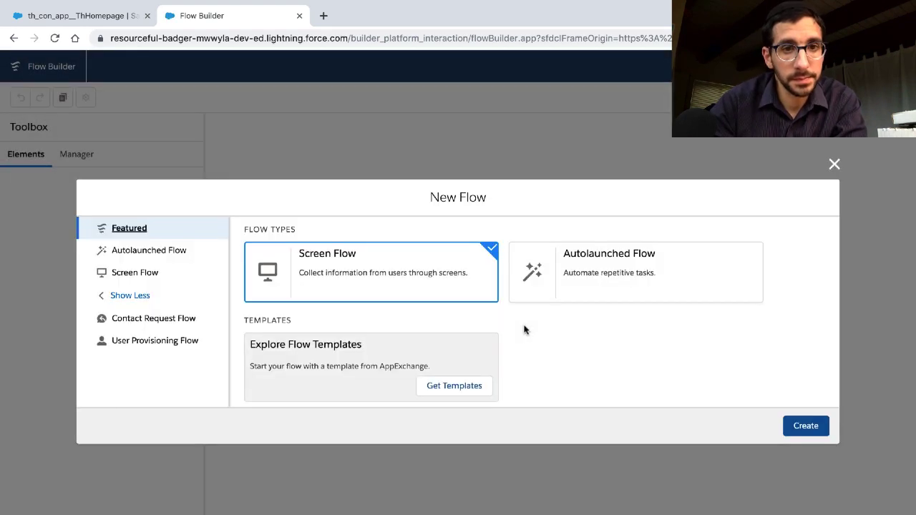
pyautogui.click(428, 288)
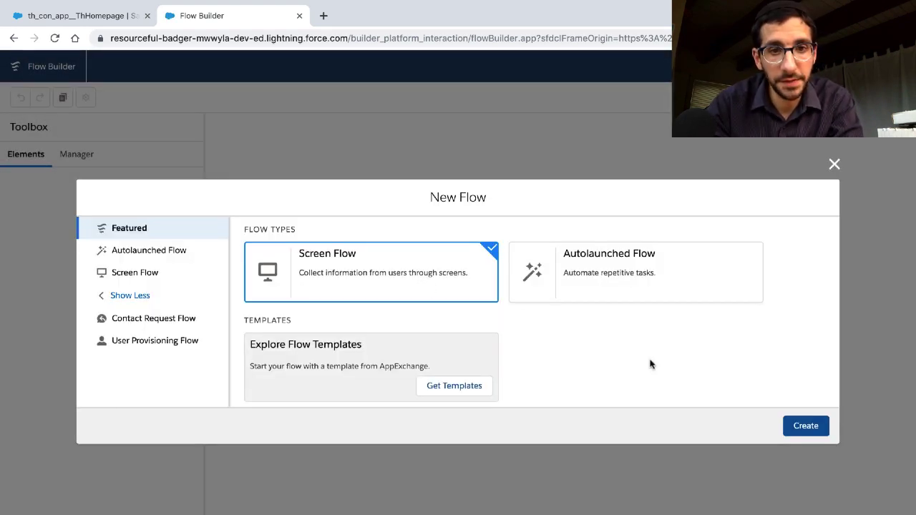
pyautogui.click(804, 427)
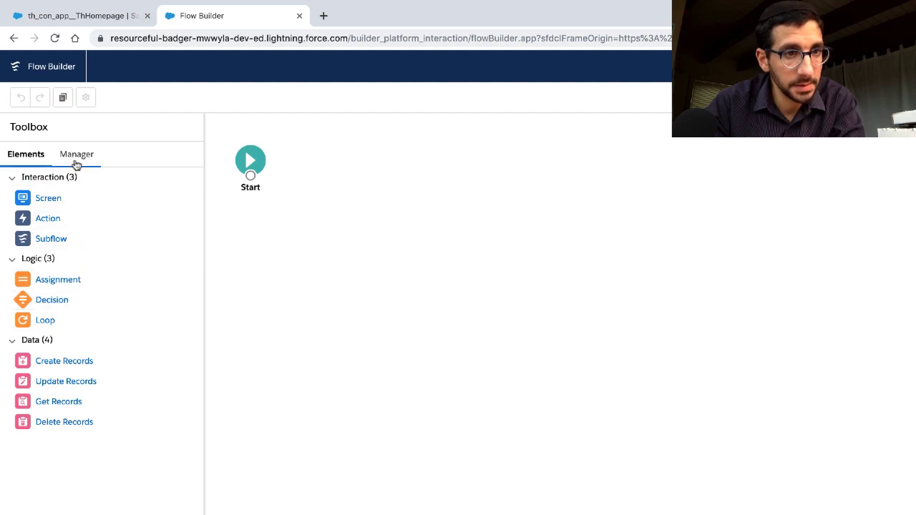
# Switch to the Trailhead unit and review how flow elements are categorised and what the Toolbox contains, highlighting the word "elements".
pyautogui.hotkey('ctrl', 'Left')
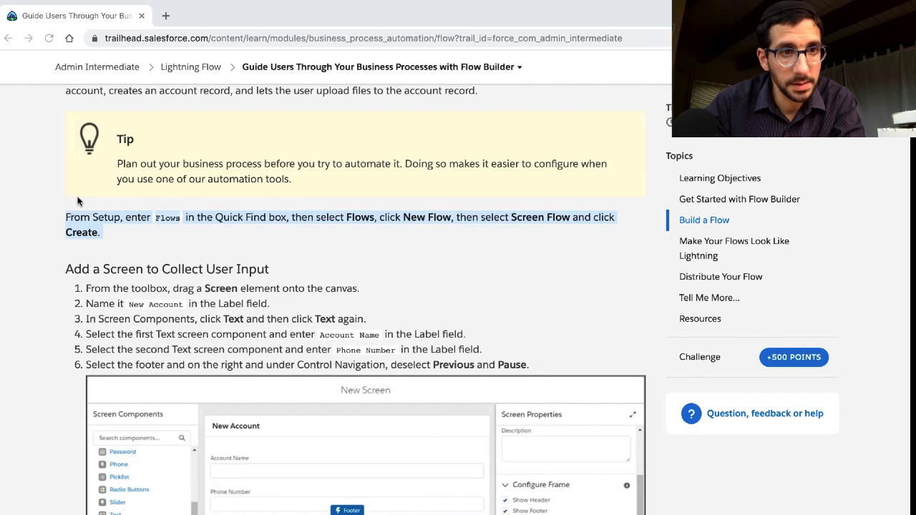
pyautogui.scroll(20, 77, 197)
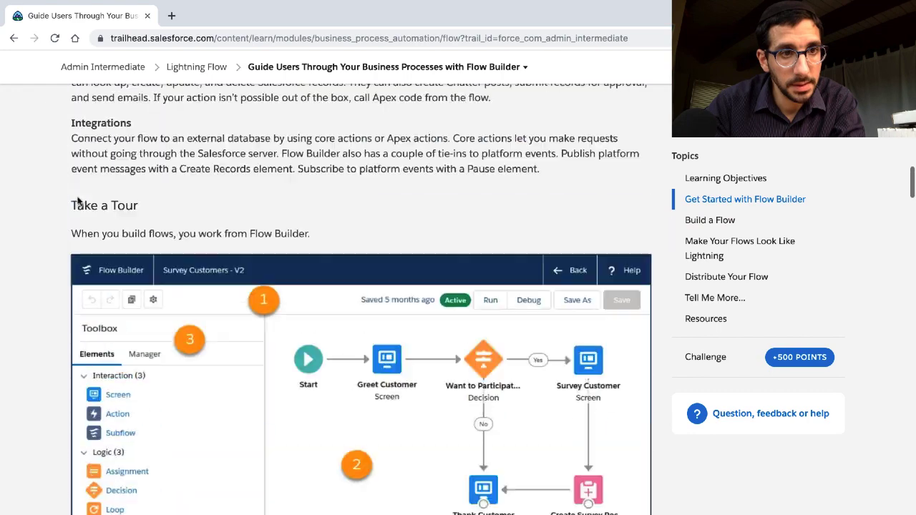
pyautogui.scroll(12, 77, 201)
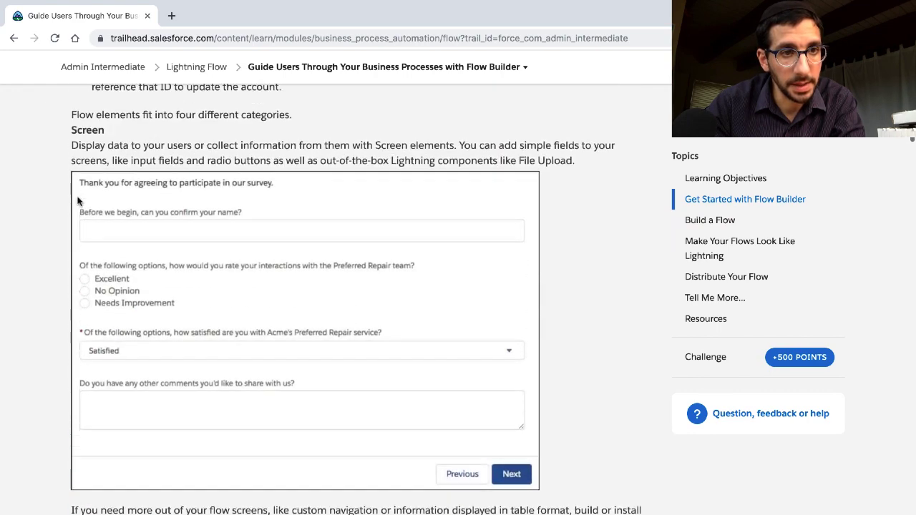
pyautogui.scroll(2, 78, 200)
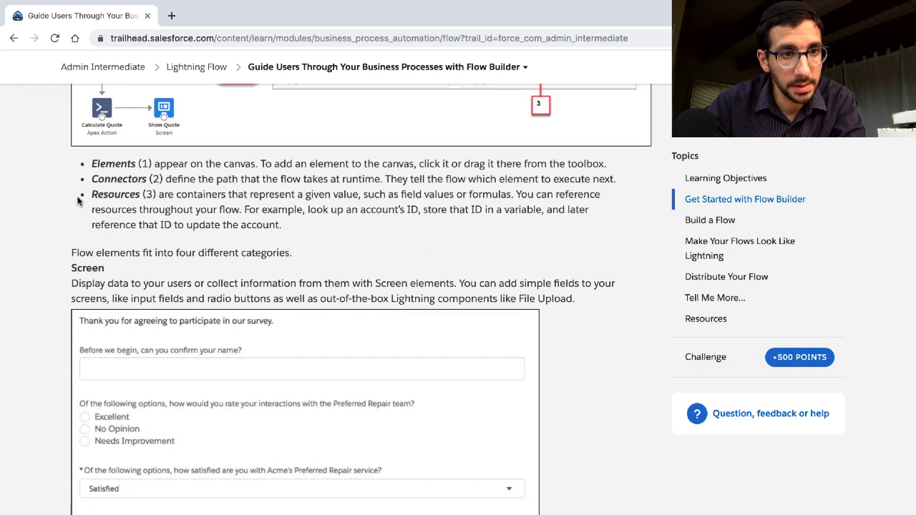
pyautogui.doubleClick(121, 254)
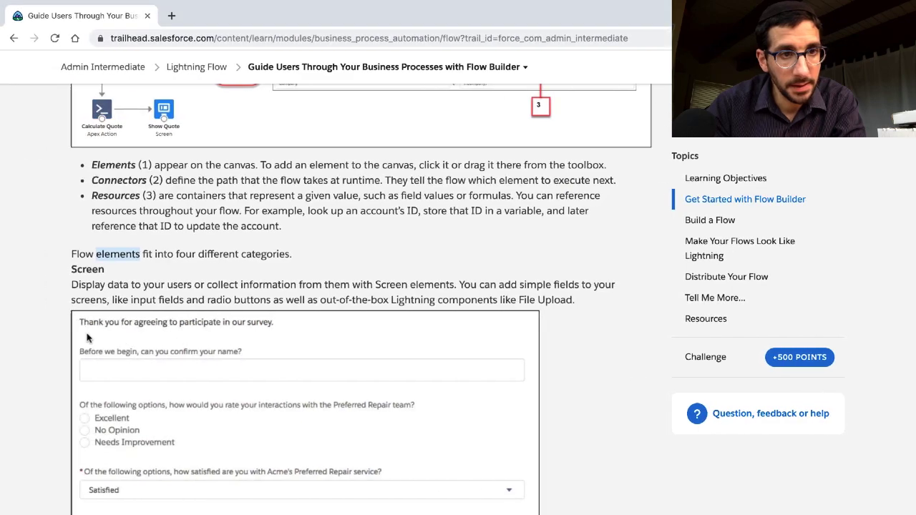
pyautogui.scroll(-10, 86, 335)
pyautogui.scroll(-10, 86, 336)
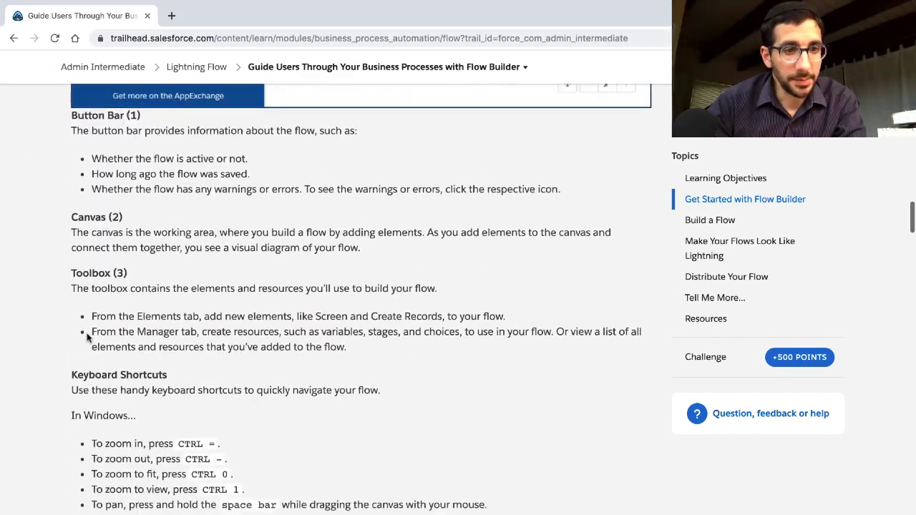
pyautogui.scroll(-10, 87, 336)
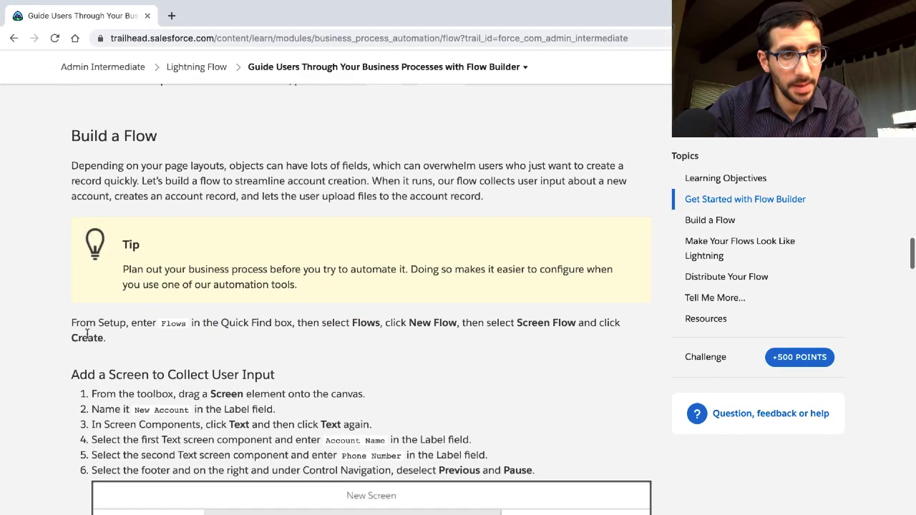
# Check the Trailhead instructions for adding a screen, return to Flow Builder and place a Screen element on the canvas.
pyautogui.scroll(-2, 87, 335)
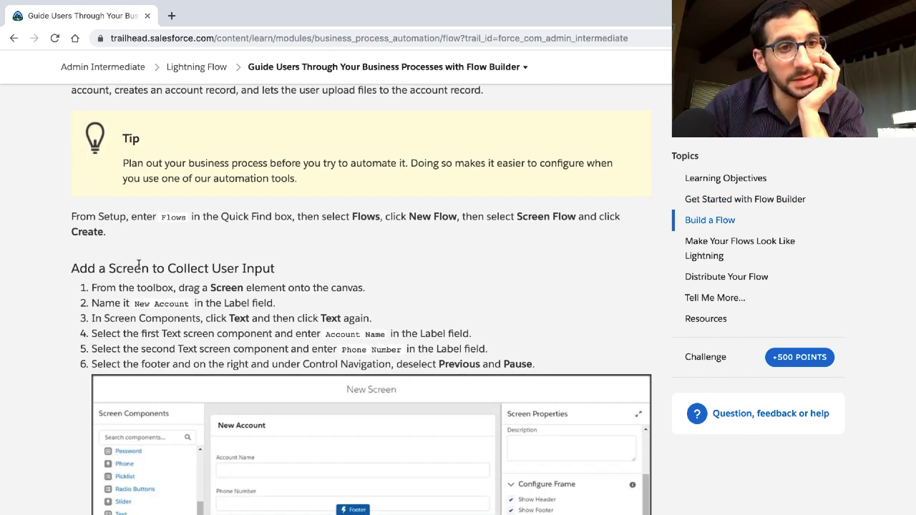
pyautogui.scroll(-2, 145, 269)
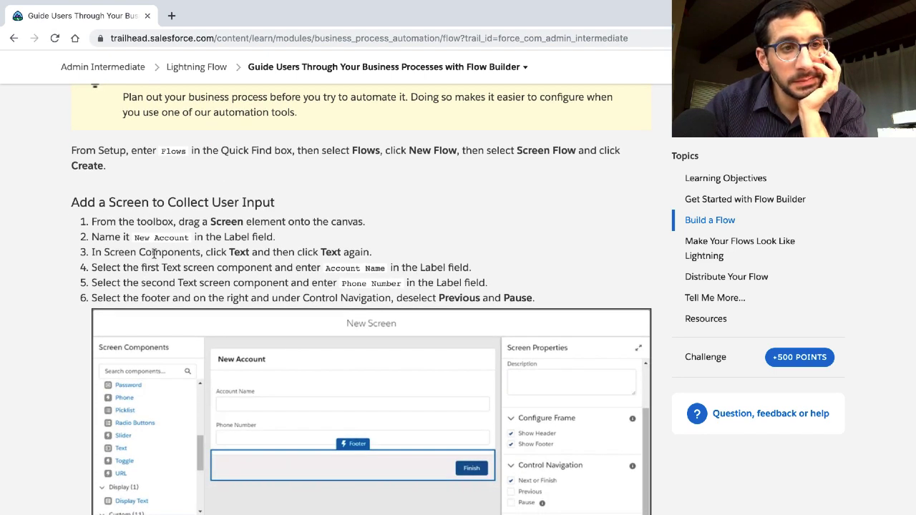
pyautogui.scroll(-1, 152, 244)
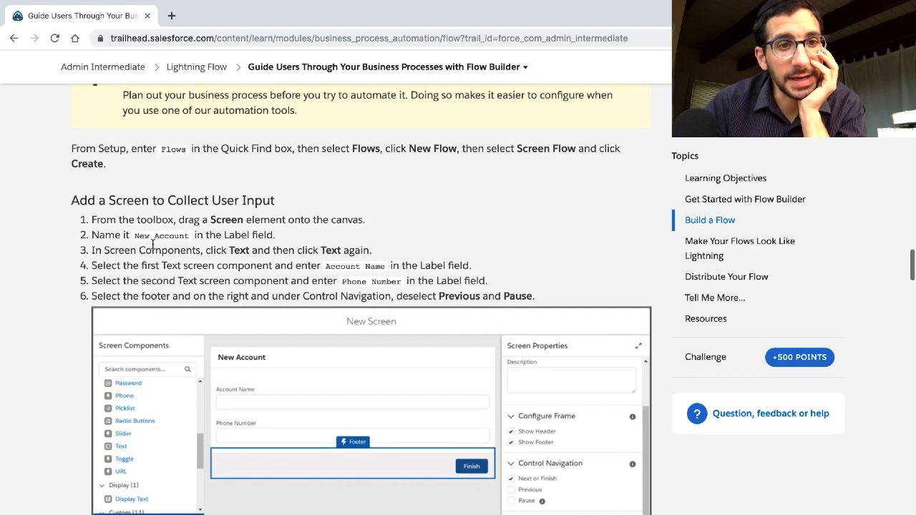
pyautogui.hotkey('ctrl', 'Right')
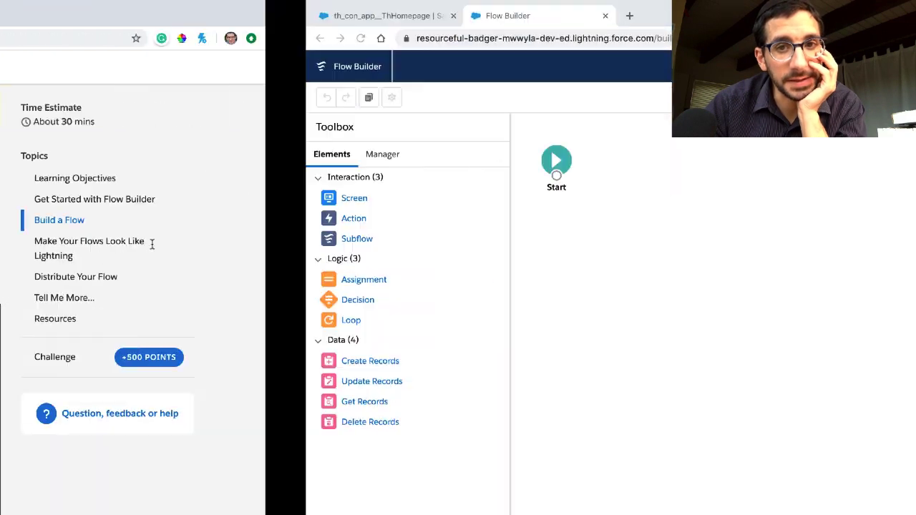
pyautogui.moveTo(48, 199); pyautogui.dragTo(350, 153)
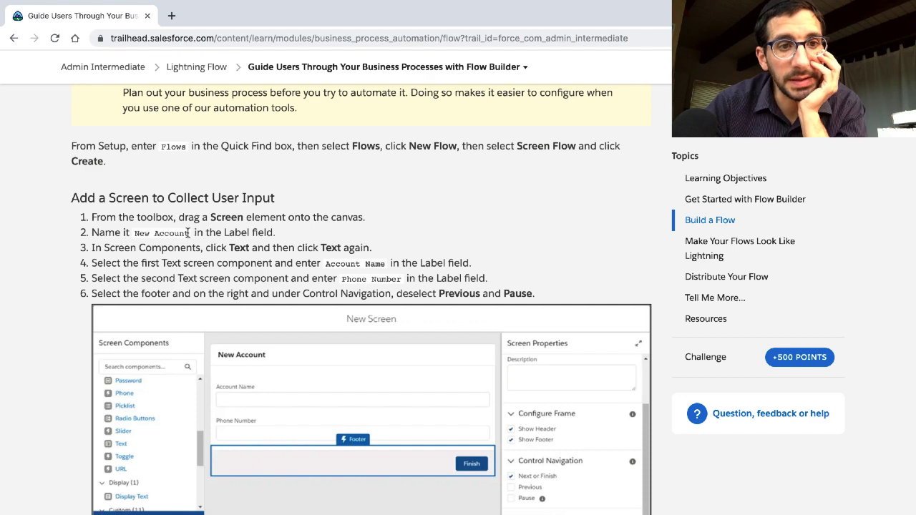
# Copy "New Account" from the Trailhead instructions and use it as the label of the new screen.
pyautogui.moveTo(189, 232); pyautogui.dragTo(140, 232)
pyautogui.hotkey('ctrl', 'c')
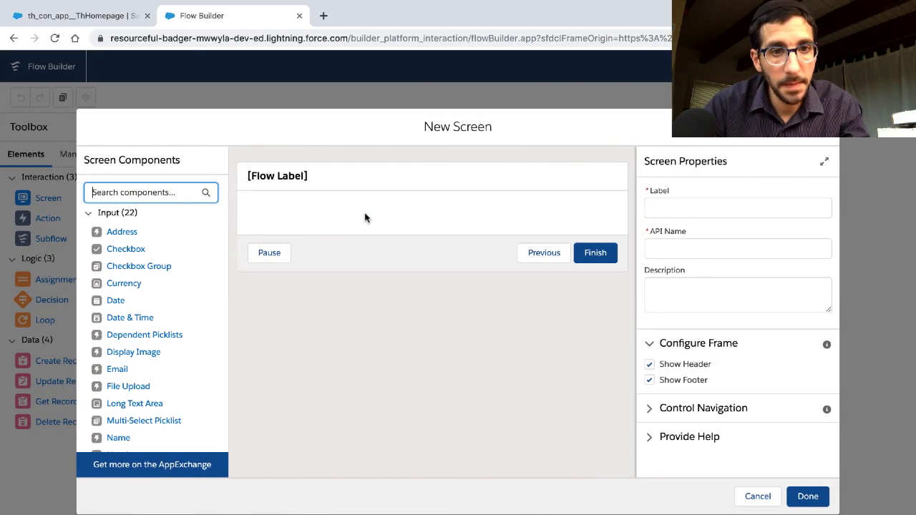
pyautogui.click(328, 179)
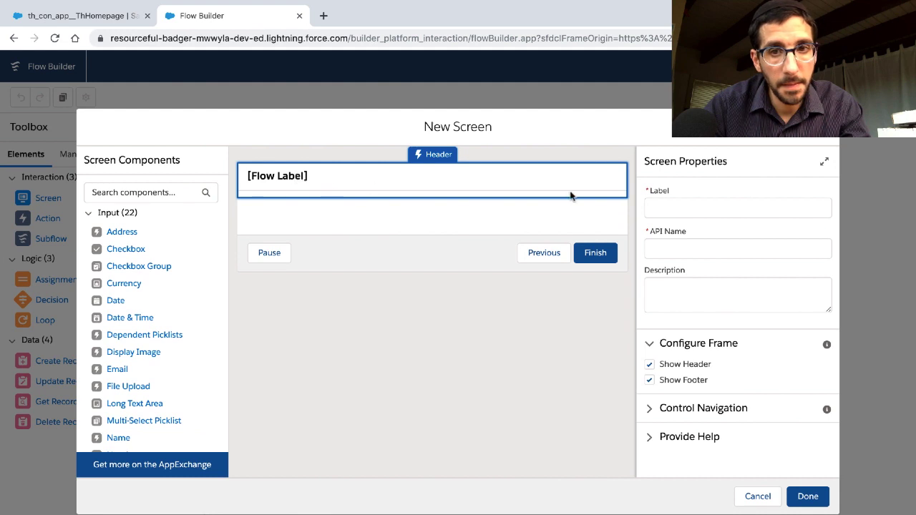
pyautogui.click(672, 209)
pyautogui.hotkey('ctrl', 'v')
pyautogui.click(674, 248)
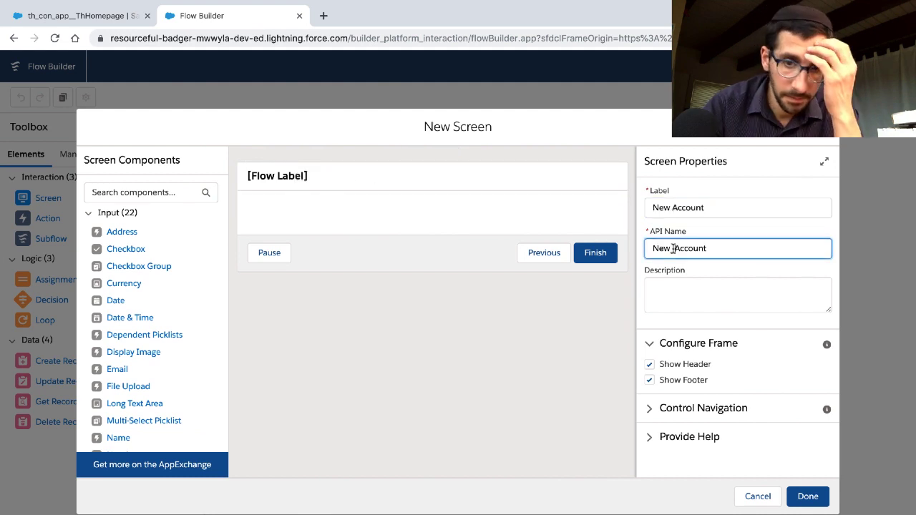
# Enter "Create new accounts with ease" as the screen's description.
pyautogui.click(677, 287)
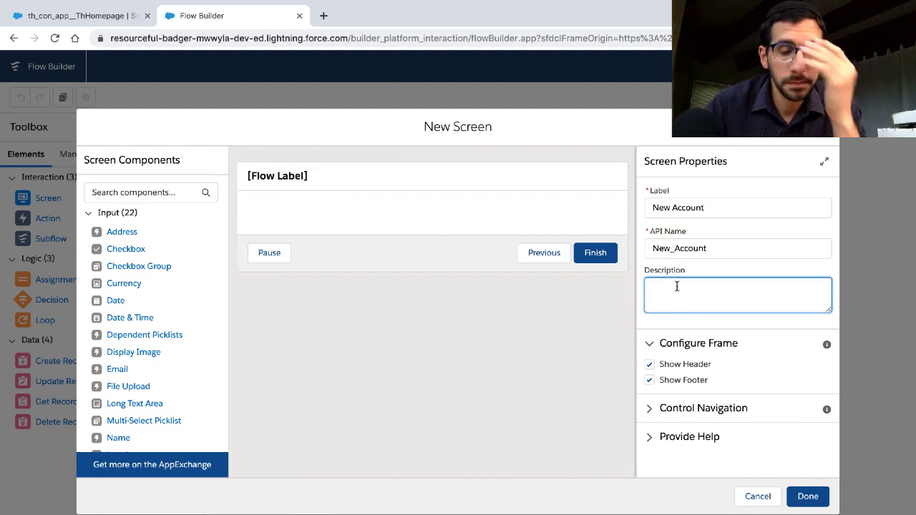
pyautogui.write('For new a')
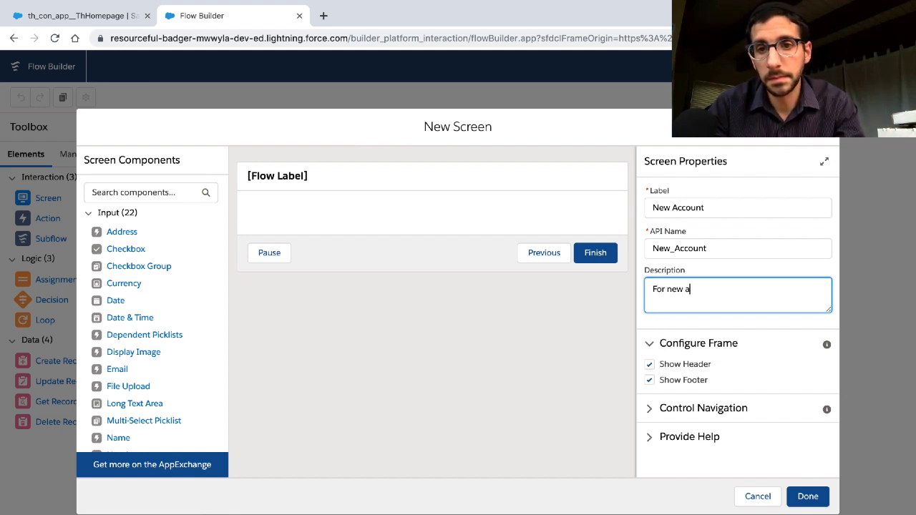
pyautogui.write('ccounts with ease')
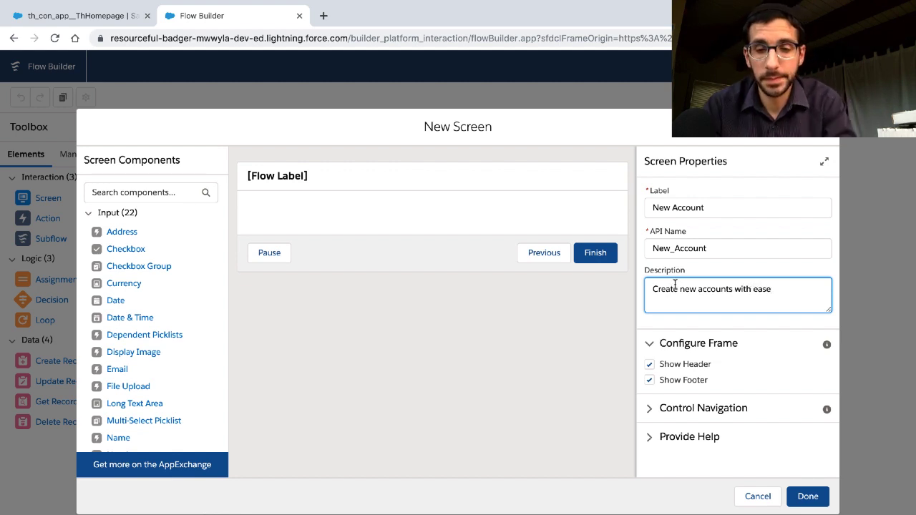
# Consult the Trailhead instruction about adding two Text components and its New Screen example, and return to Flow Builder.
pyautogui.hotkey('ctrl', 'Left')
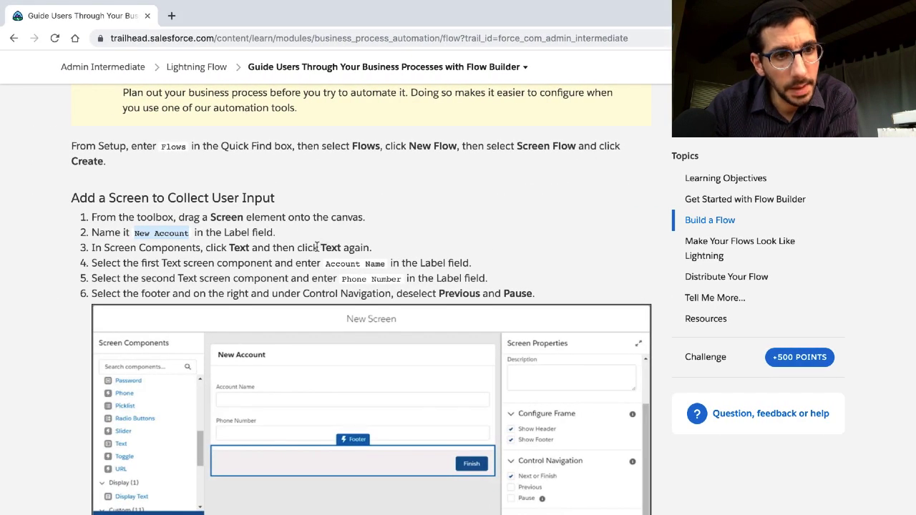
pyautogui.tripleClick(317, 247)
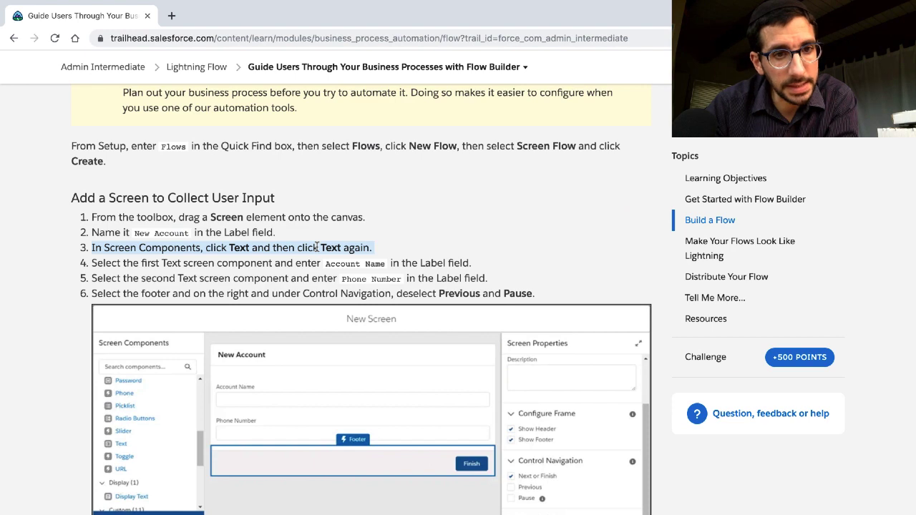
pyautogui.scroll(-2, 316, 247)
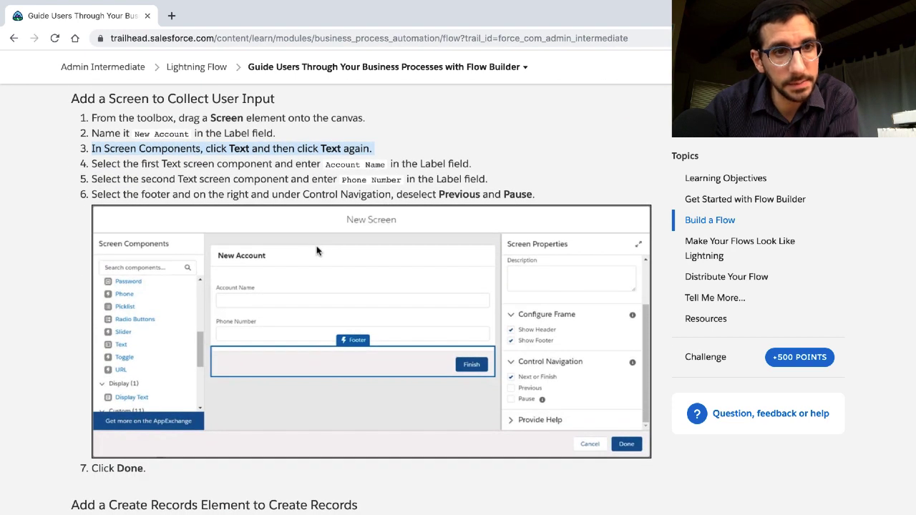
pyautogui.hotkey('ctrl', 'Right')
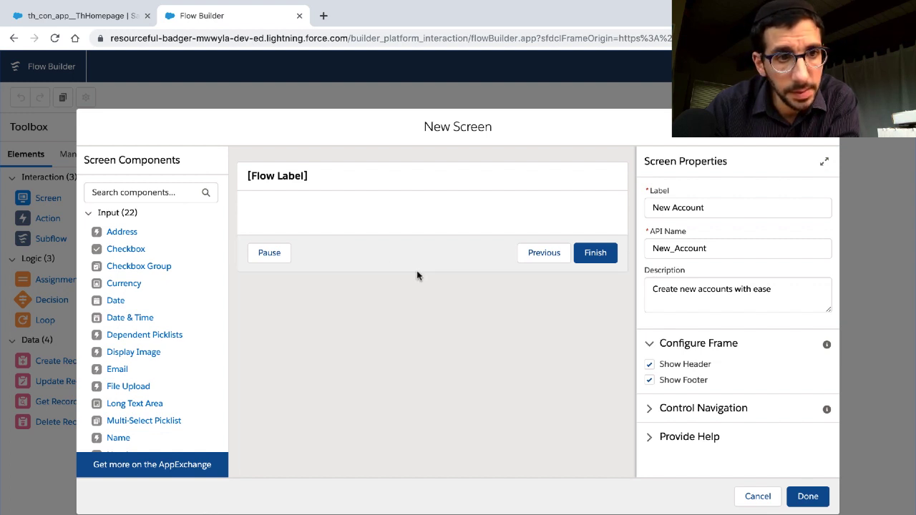
# Add two Text input components, one below the other, to the New Account screen.
pyautogui.scroll(-5, 140, 351)
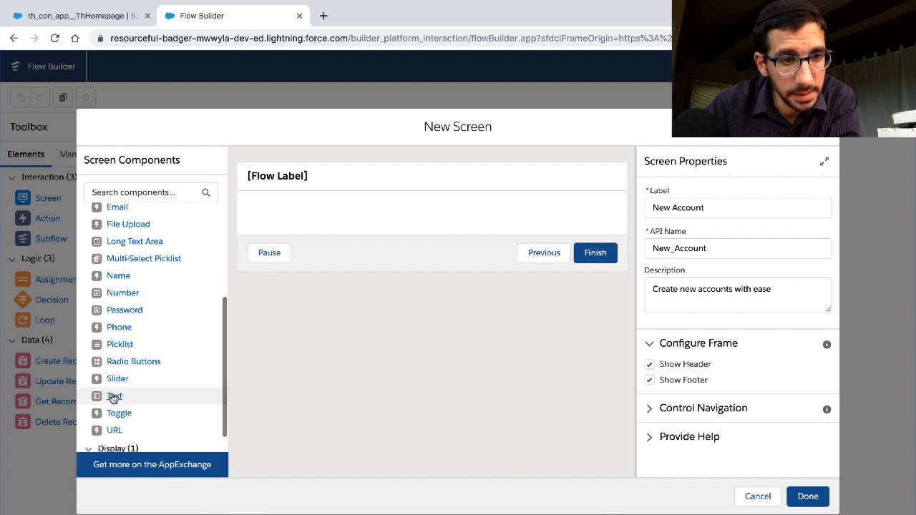
pyautogui.click(114, 396)
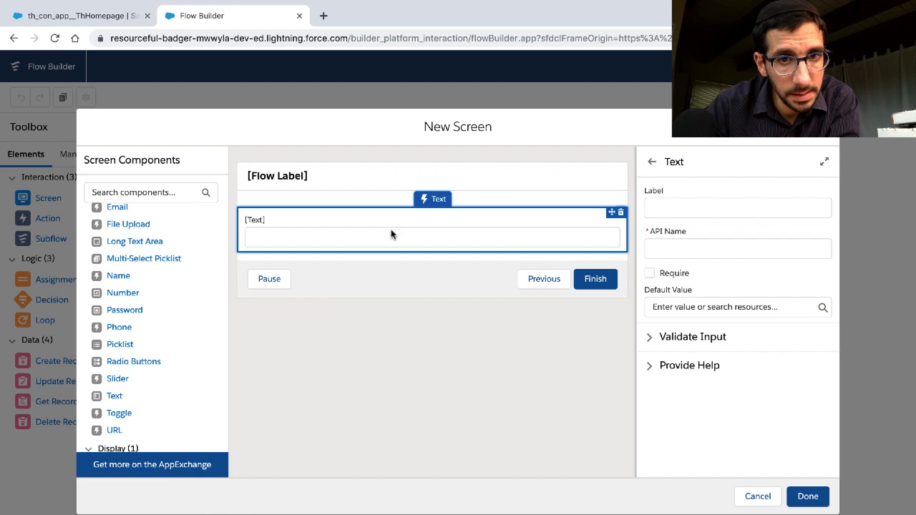
pyautogui.click(113, 397)
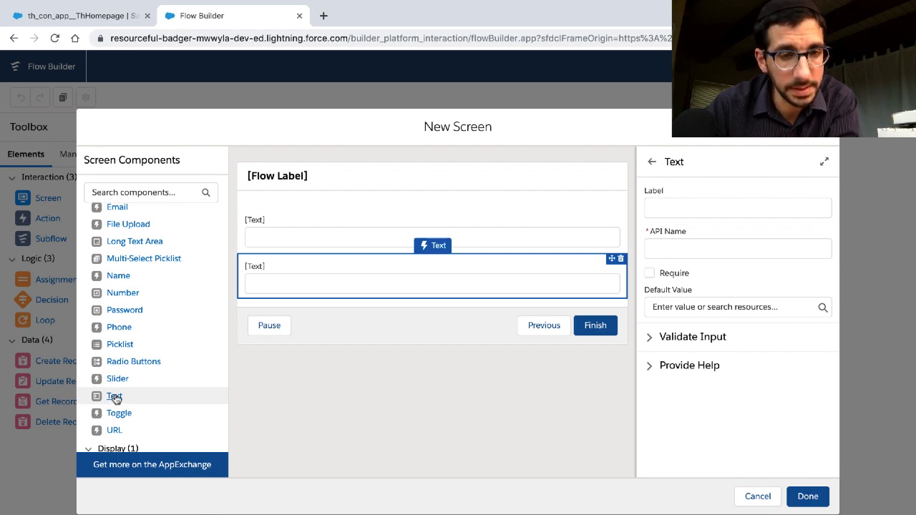
# Copy "Account Name" from the Trailhead instructions and use it as the label of the first Text component.
pyautogui.hotkey('alt', 'Tab')
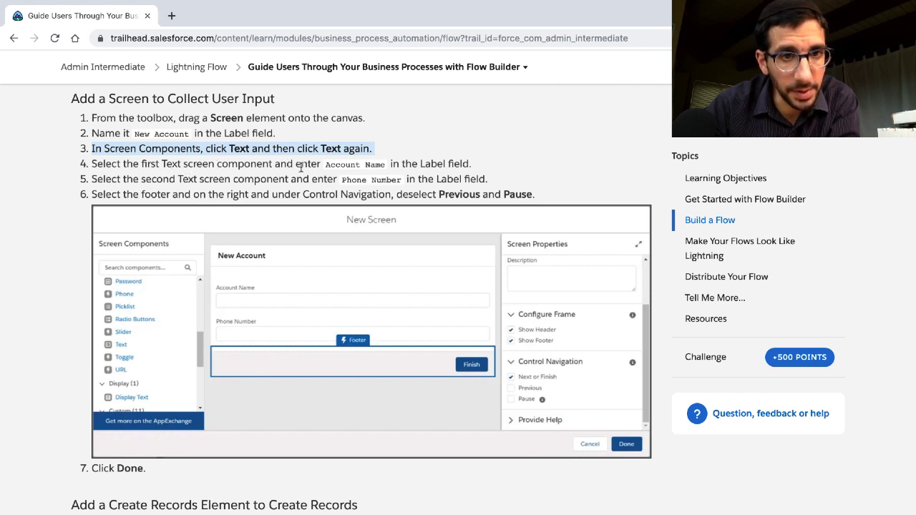
pyautogui.moveTo(326, 165); pyautogui.dragTo(387, 166)
pyautogui.hotkey('ctrl', 'c')
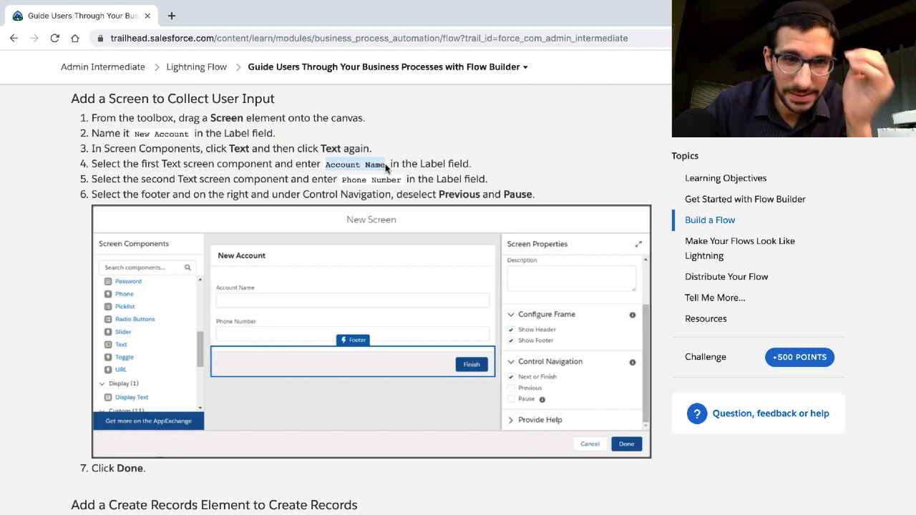
pyautogui.hotkey('ctrl', 'Right')
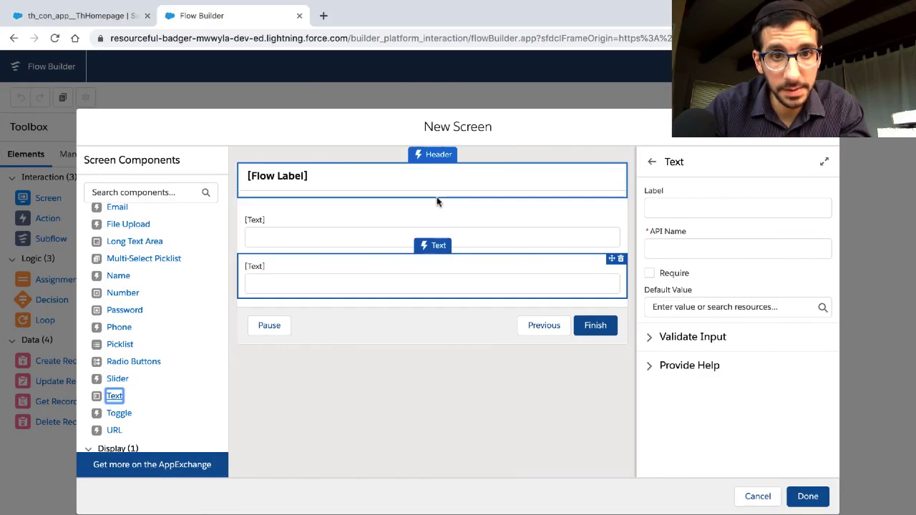
pyautogui.click(508, 200)
pyautogui.click(660, 207)
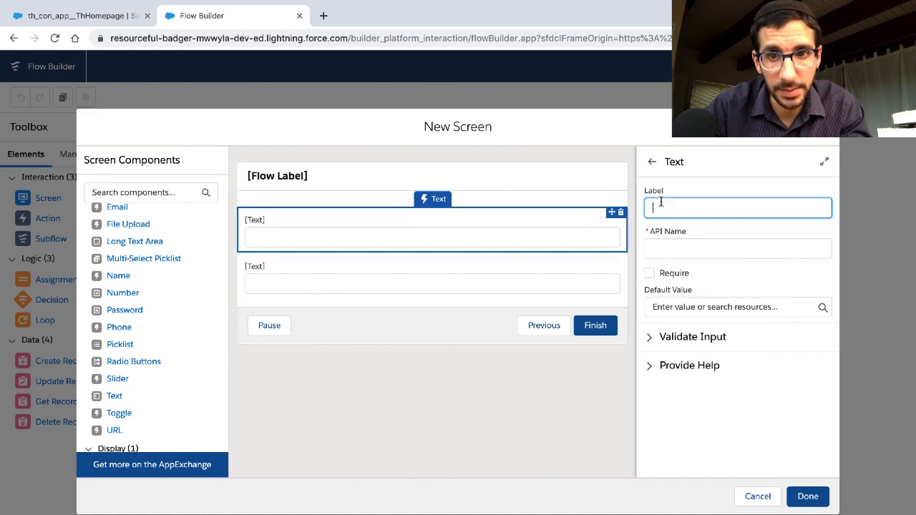
pyautogui.hotkey('ctrl', 'v')
# Copy "Phone Number" from the Trailhead instructions and use it as the label of the second Text component.
pyautogui.hotkey('ctrl', 'Left')
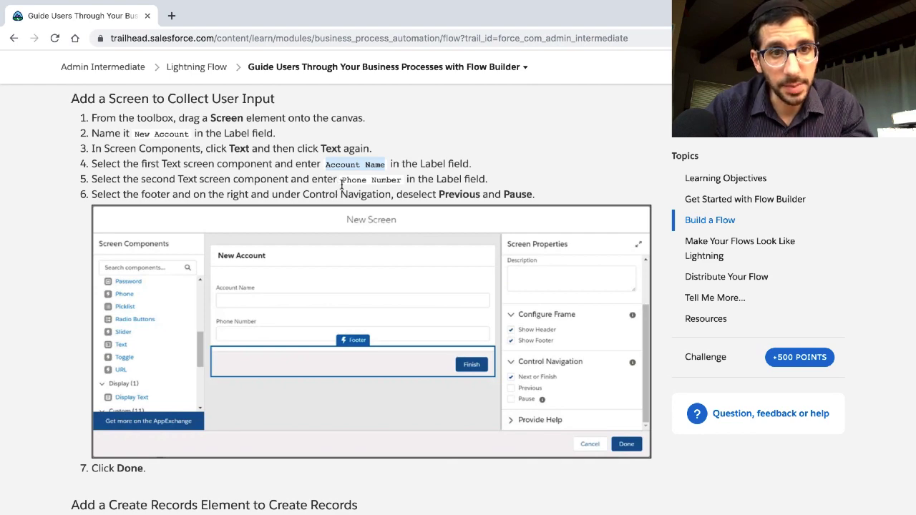
pyautogui.moveTo(340, 185); pyautogui.dragTo(402, 187)
pyautogui.hotkey('ctrl', 'c')
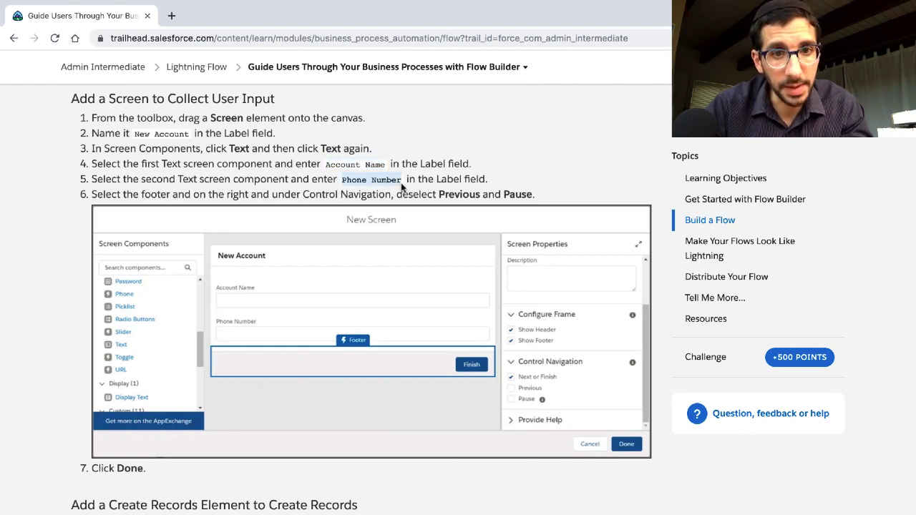
pyautogui.hotkey('ctrl', 'Right')
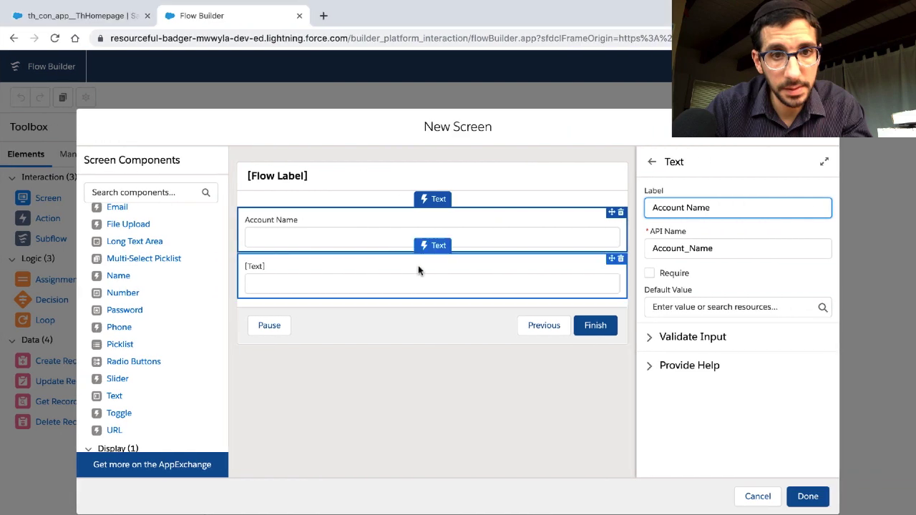
pyautogui.click(512, 265)
pyautogui.click(666, 210)
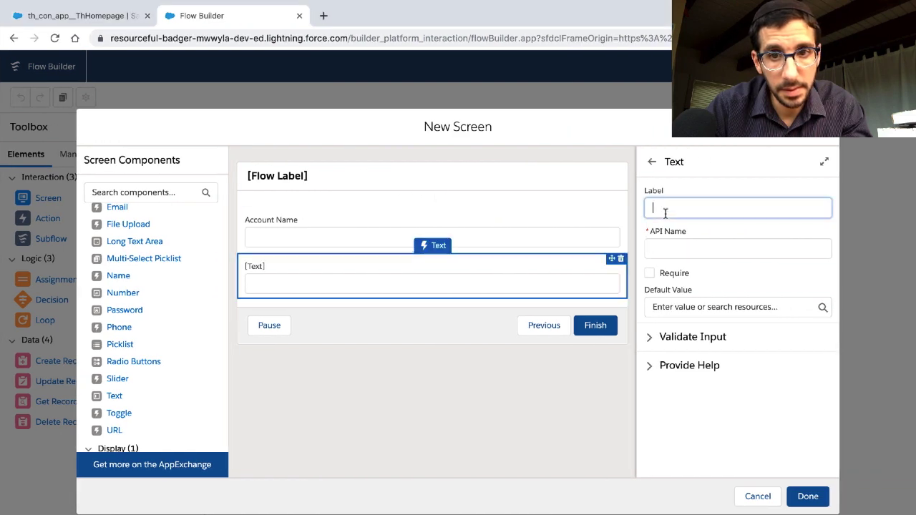
pyautogui.hotkey('ctrl', 'v')
# Check the Trailhead instruction on the footer, return to Flow Builder and disable Previous and Pause in the screen's Control Navigation settings.
pyautogui.hotkey('ctrl', 'Left')
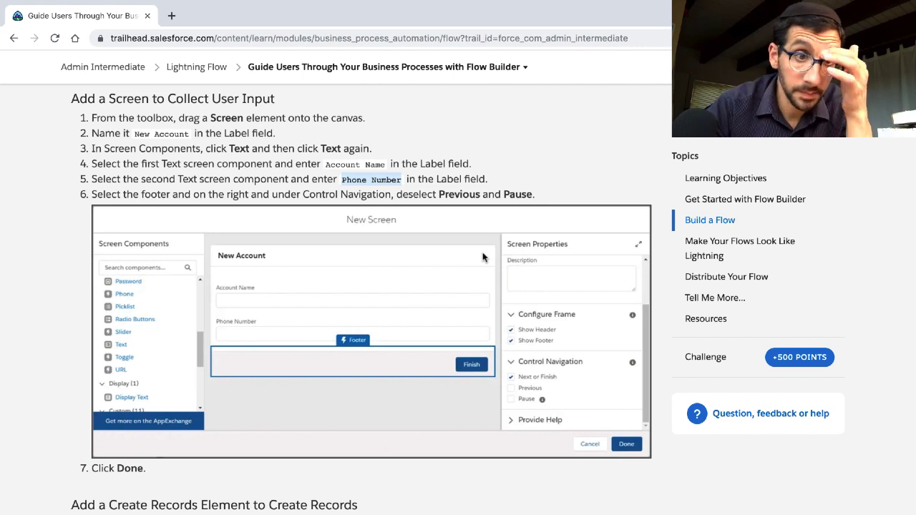
pyautogui.tripleClick(418, 198)
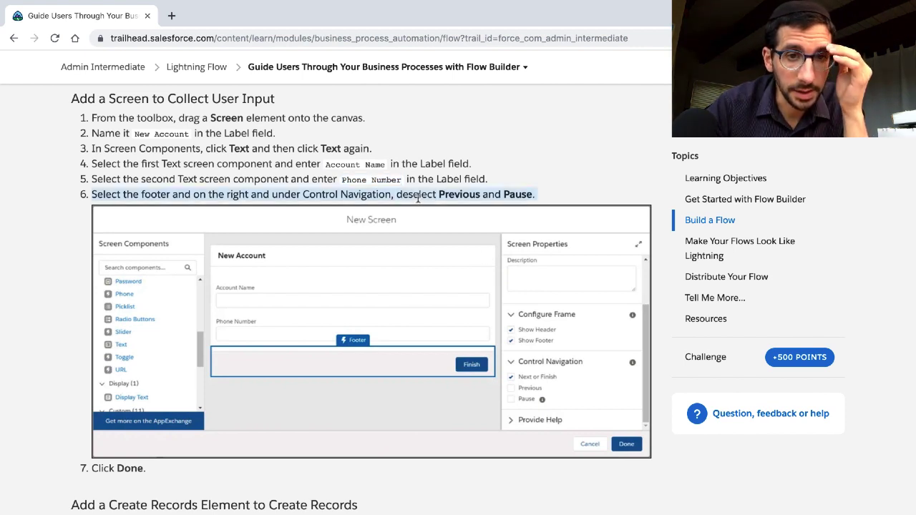
pyautogui.scroll(-1, 418, 198)
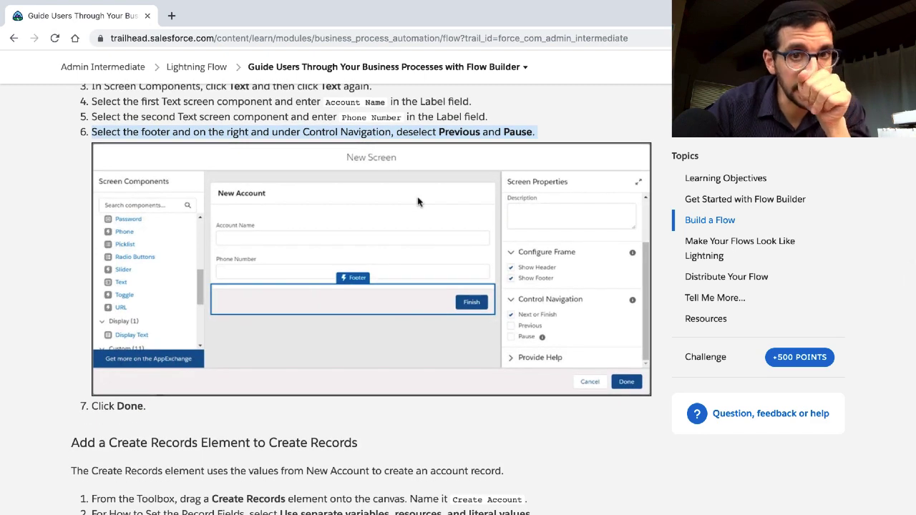
pyautogui.scroll(-1, 417, 202)
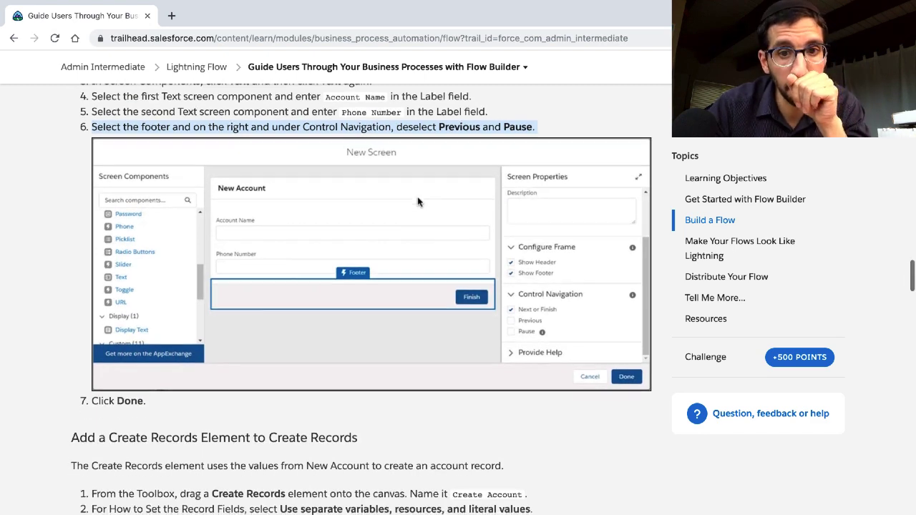
pyautogui.hotkey('ctrl', 'Right')
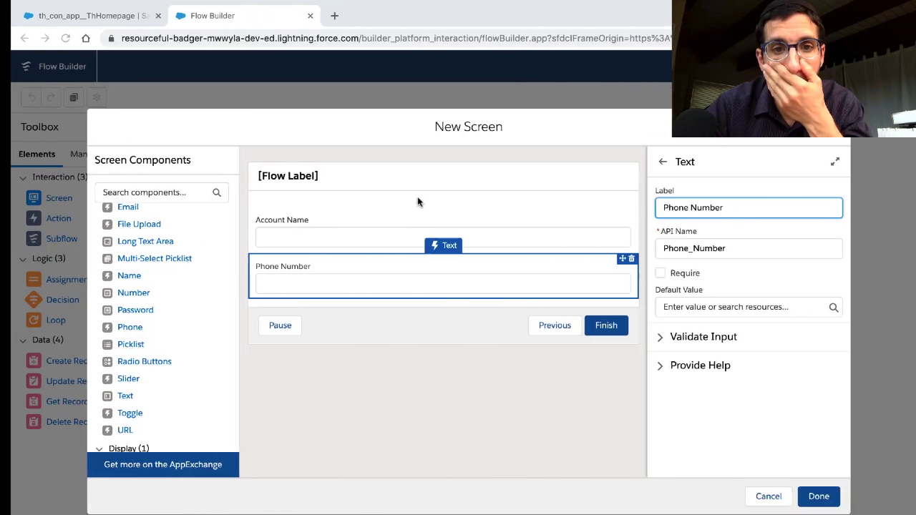
pyautogui.click(406, 323)
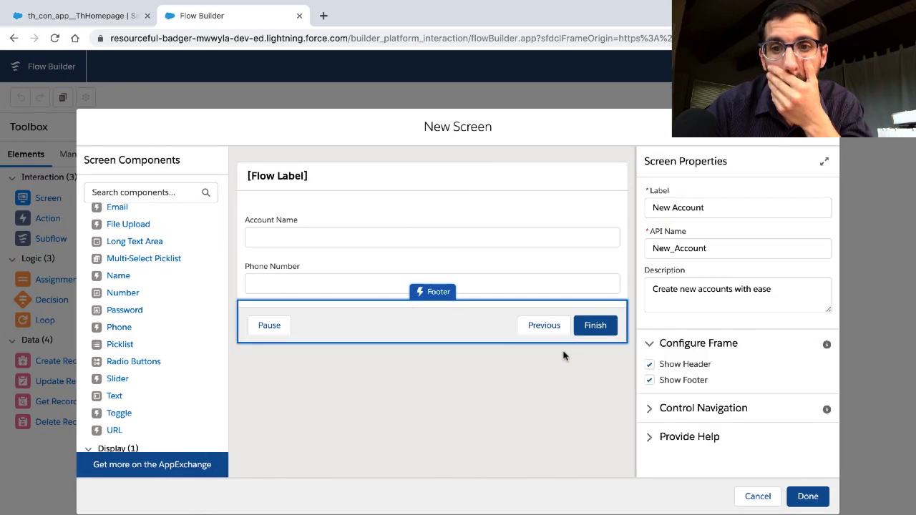
pyautogui.click(650, 410)
pyautogui.scroll(-5, 650, 411)
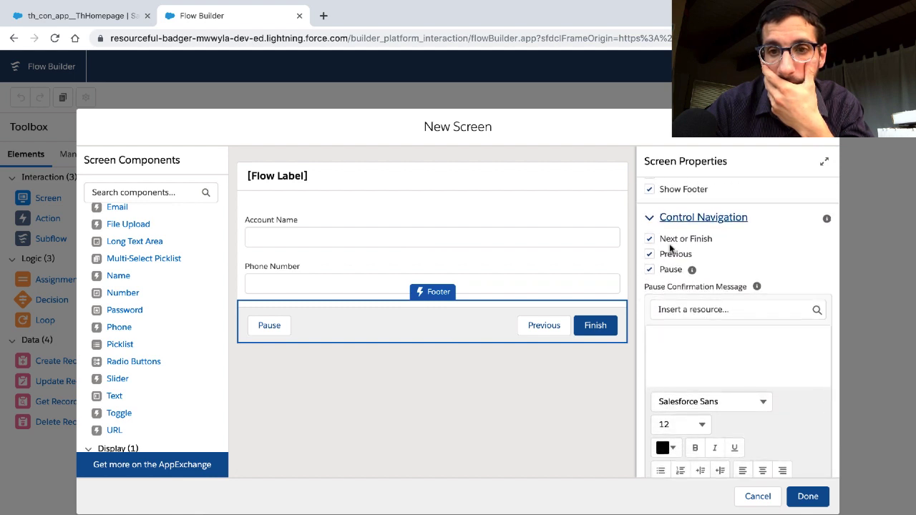
pyautogui.click(650, 254)
pyautogui.click(649, 269)
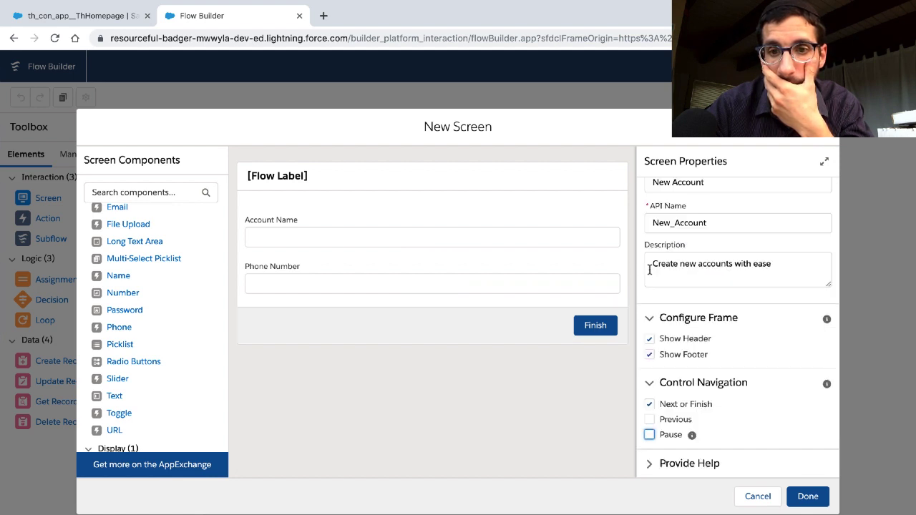
pyautogui.click(465, 320)
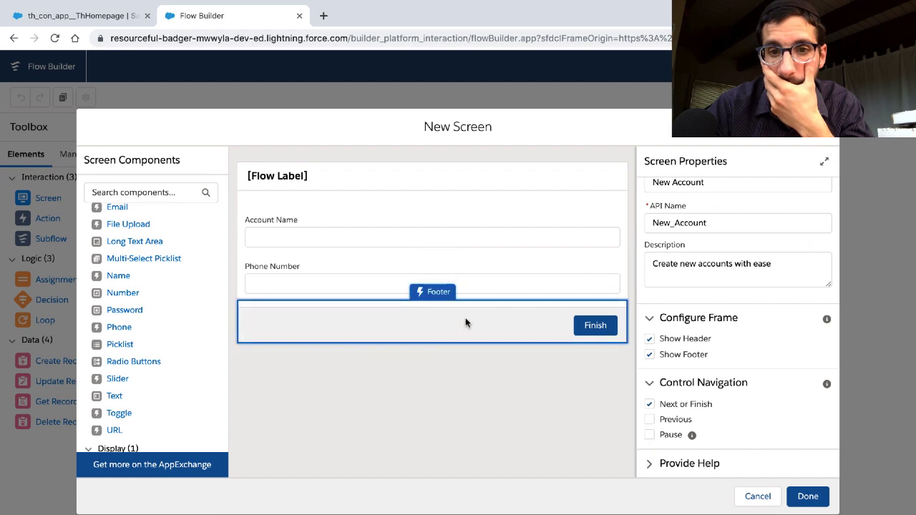
# Review the Trailhead instruction about deselecting Previous and Pause together with its New Screen example.
pyautogui.hotkey('ctrl', 'Left')
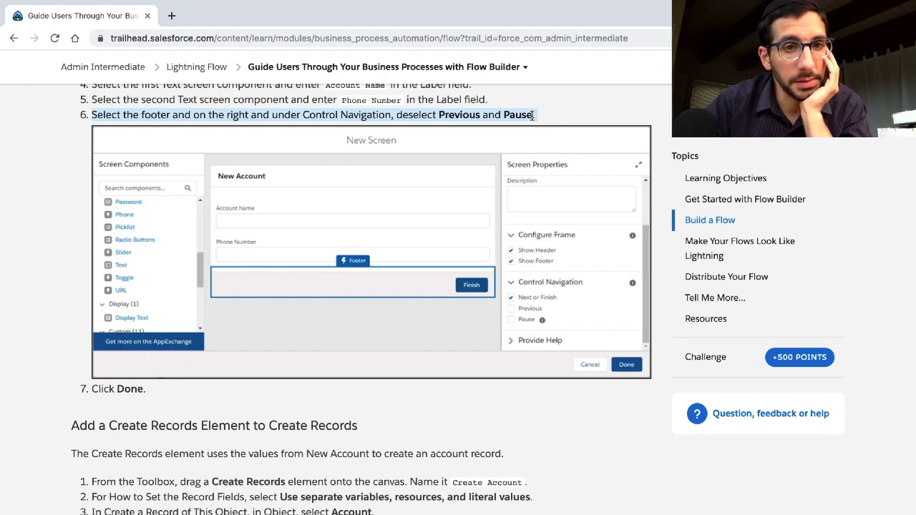
pyautogui.scroll(1, 532, 116)
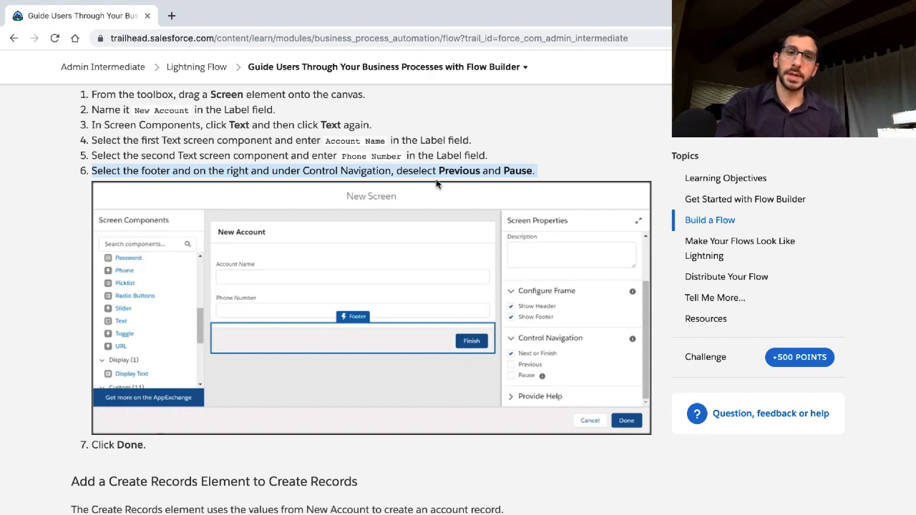
pyautogui.click(580, 155)
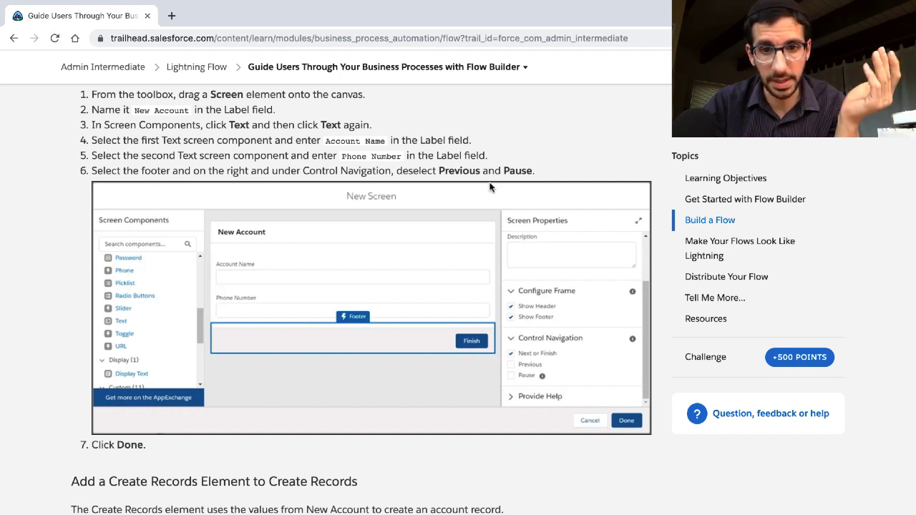
pyautogui.scroll(-2, 489, 186)
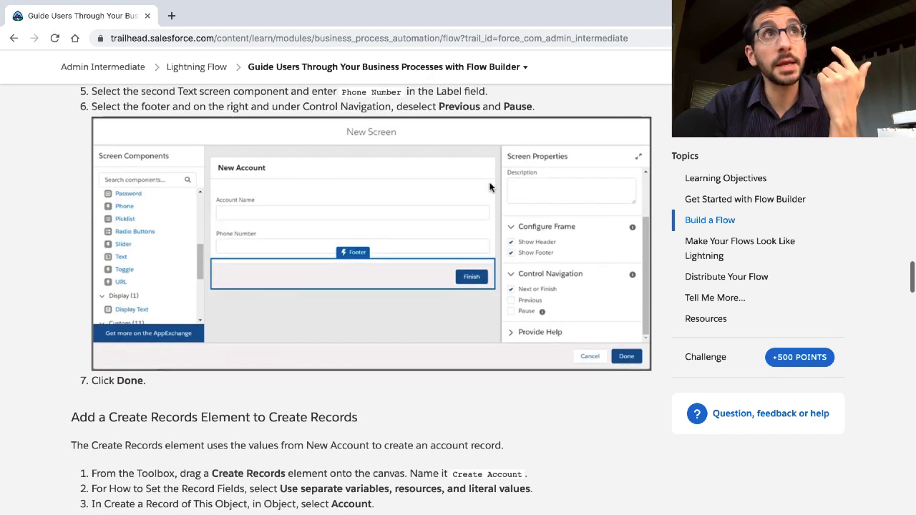
pyautogui.scroll(1, 490, 186)
pyautogui.scroll(-1, 490, 187)
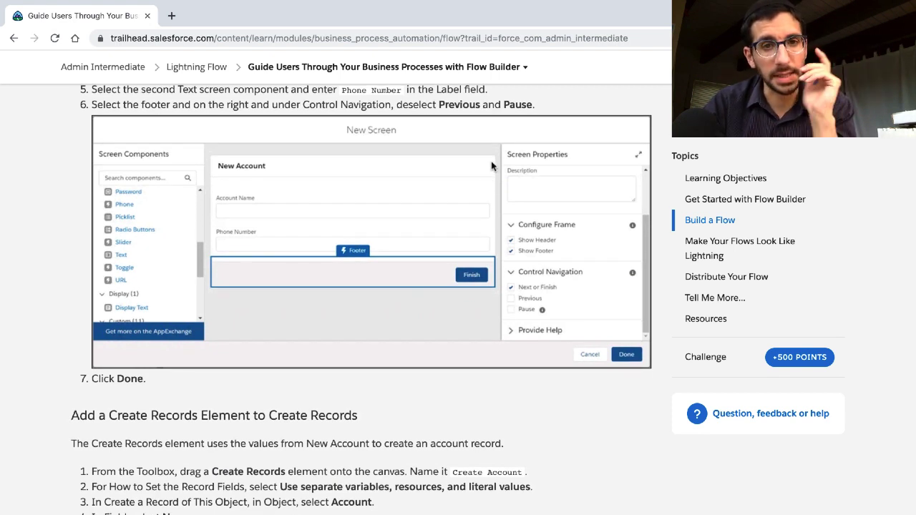
pyautogui.moveTo(540, 103); pyautogui.dragTo(398, 102)
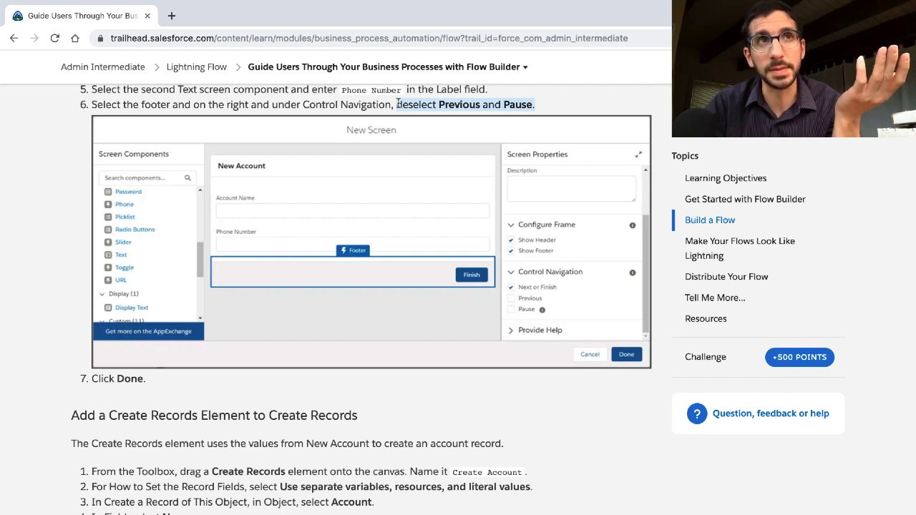
pyautogui.tripleClick(344, 106)
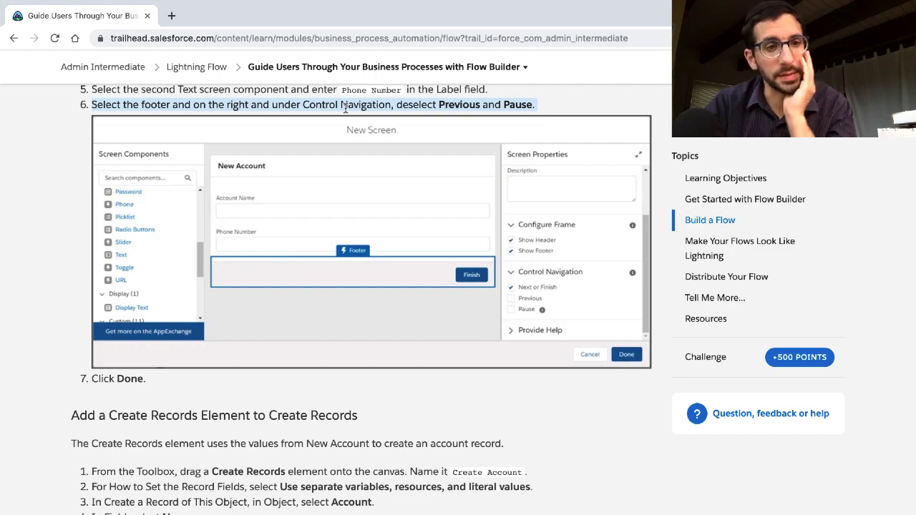
pyautogui.scroll(-3, 344, 107)
pyautogui.scroll(-3, 344, 111)
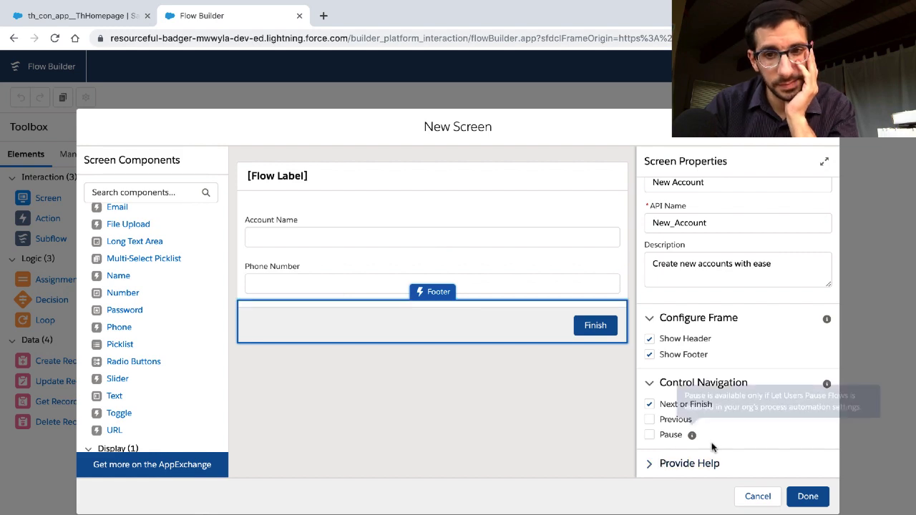
# Finish the New Account screen in Flow Builder and nudge its element slightly upward beside Start on the canvas.
pyautogui.click(808, 496)
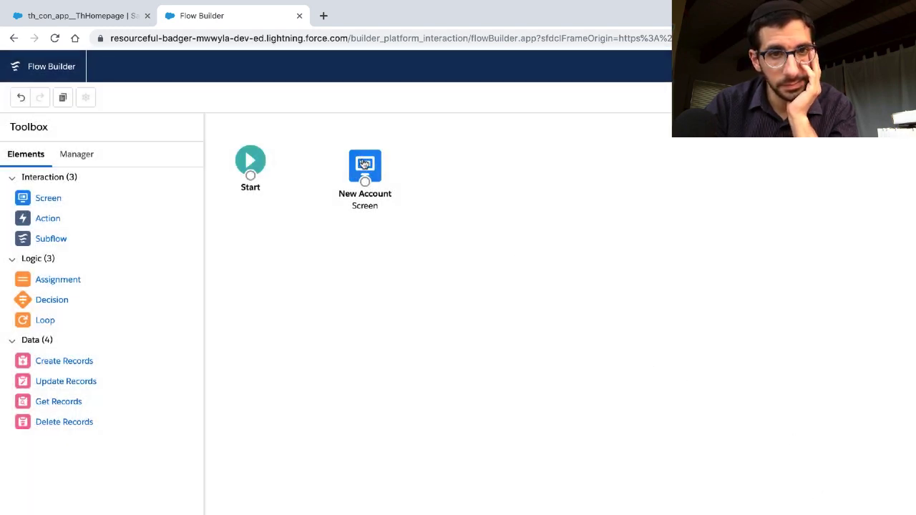
pyautogui.moveTo(364, 163); pyautogui.dragTo(366, 160)
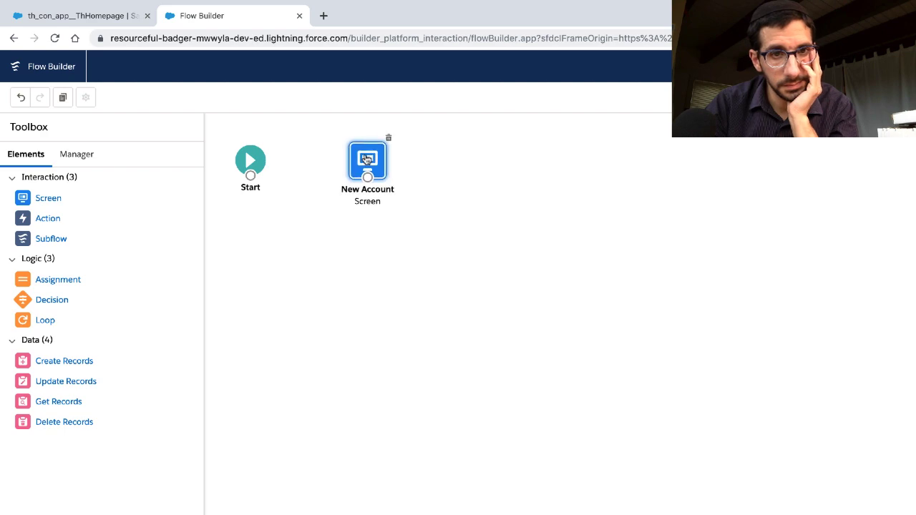
pyautogui.click(332, 214)
# Return to Trailhead and read the introduction to adding a Create Records element.
pyautogui.hotkey('ctrl', 'Left')
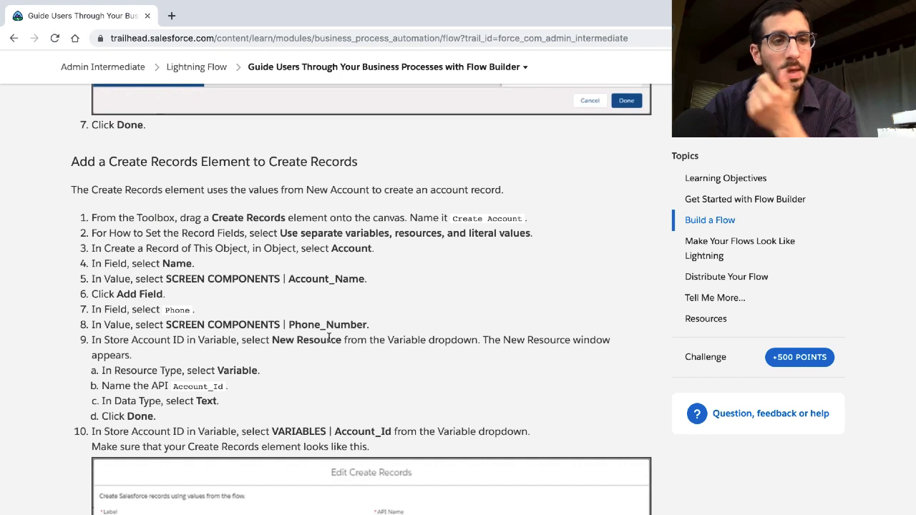
pyautogui.tripleClick(266, 164)
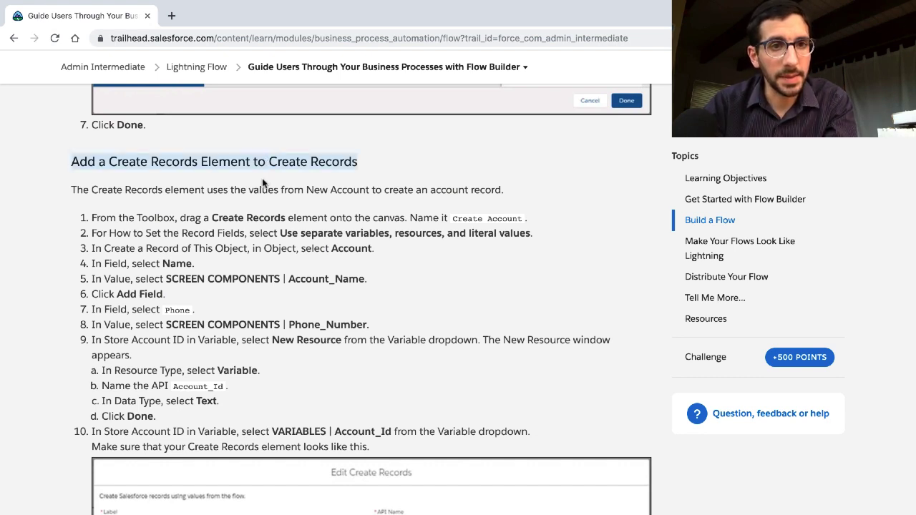
pyautogui.tripleClick(261, 188)
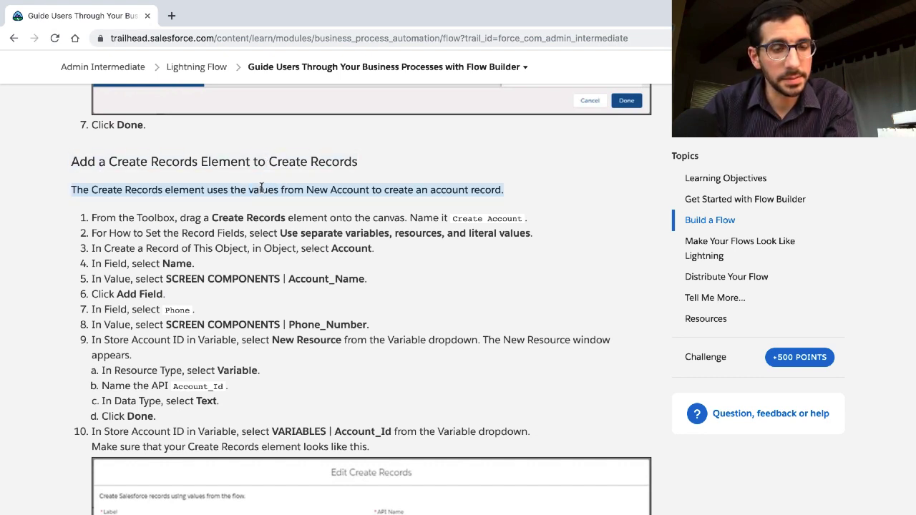
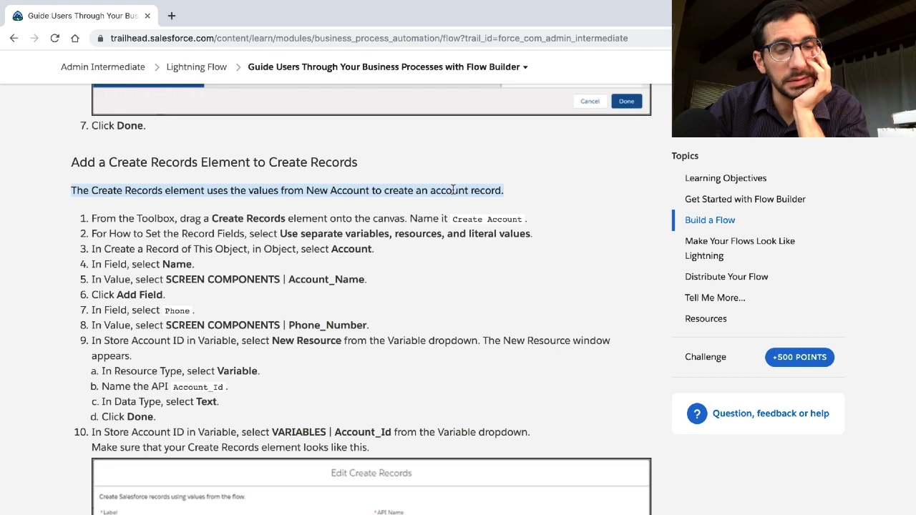
pyautogui.doubleClick(142, 189)
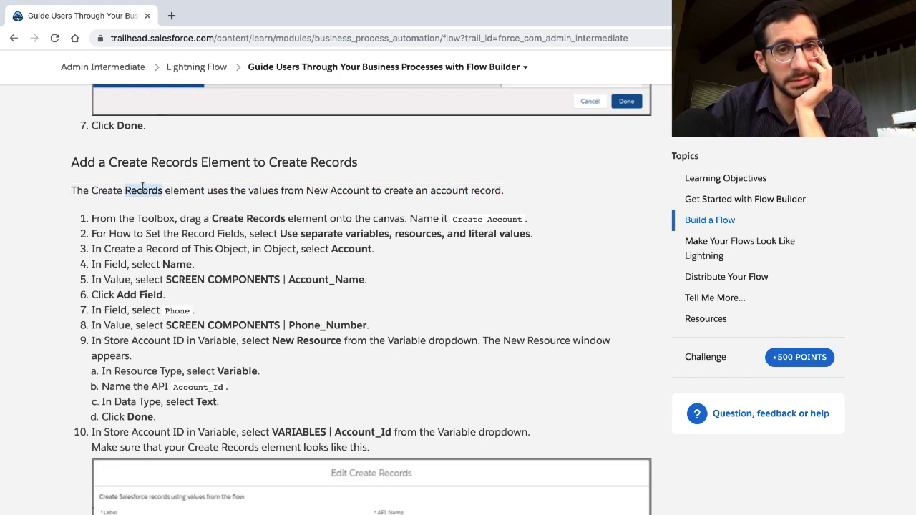
# Read the Trailhead introduction to the Create Records element, comparing it with the toolbox and the New Account screen in Flow Builder.
pyautogui.doubleClick(476, 190)
pyautogui.click(451, 192)
pyautogui.doubleClick(362, 192)
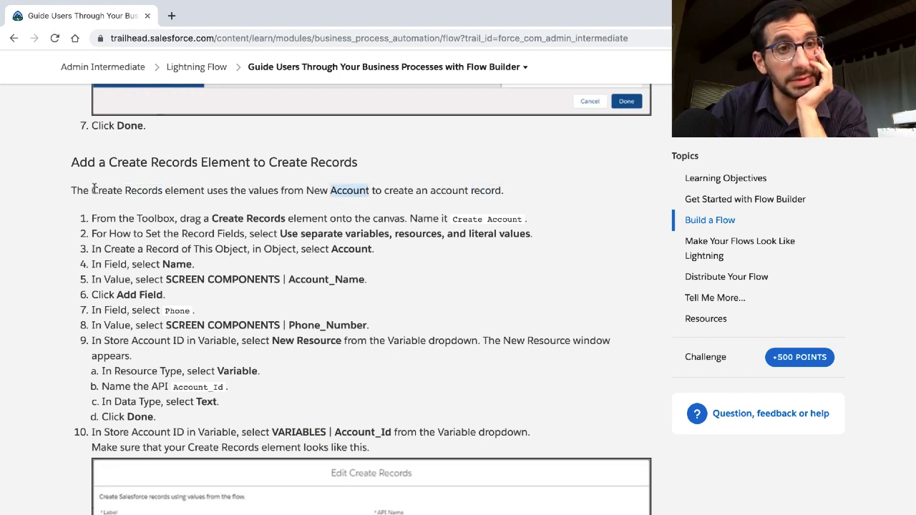
pyautogui.moveTo(88, 189); pyautogui.dragTo(203, 187)
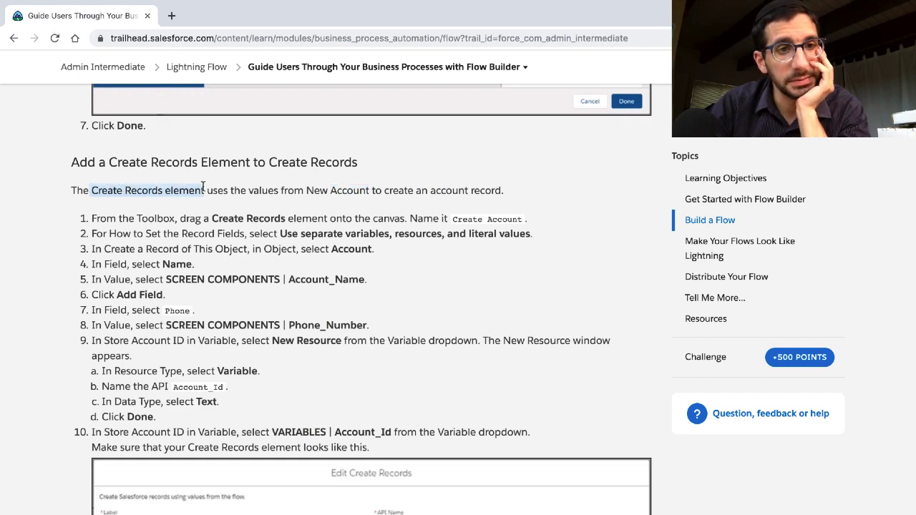
pyautogui.hotkey('ctrl', 'Right')
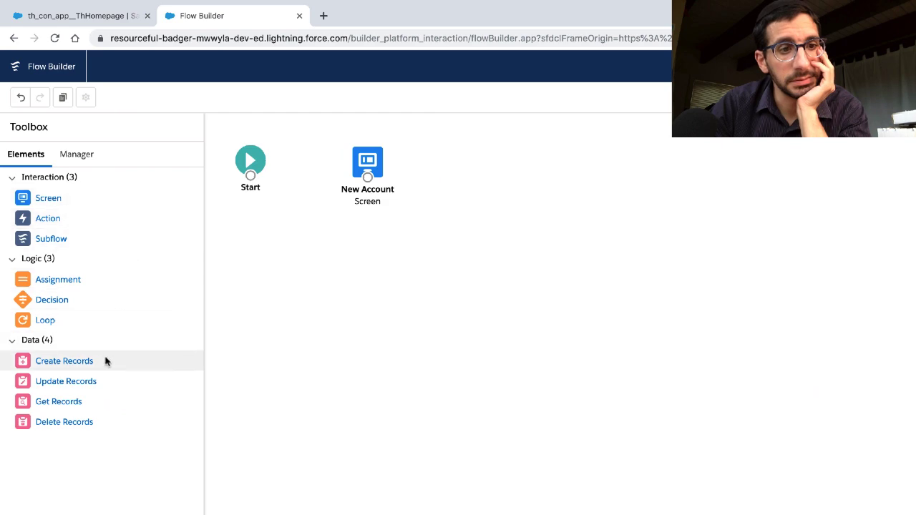
pyautogui.hotkey('ctrl', 'Left')
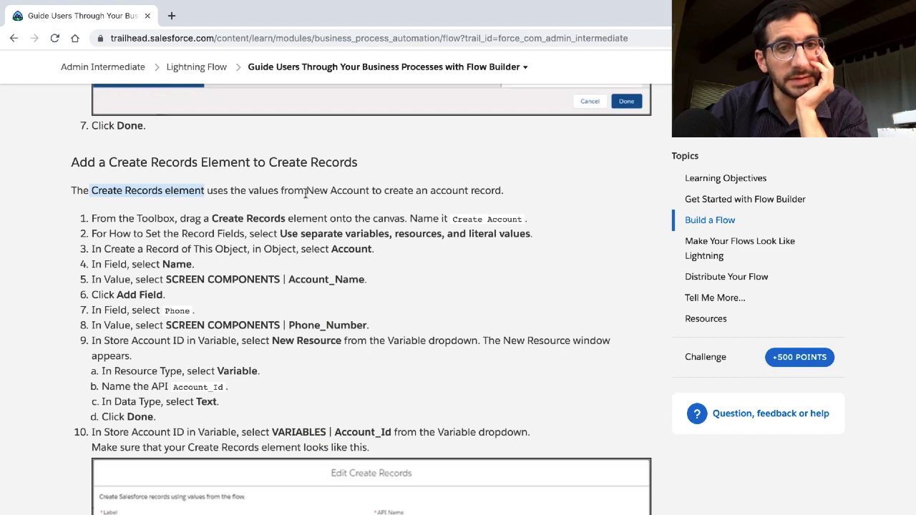
pyautogui.hotkey('ctrl', 'Right')
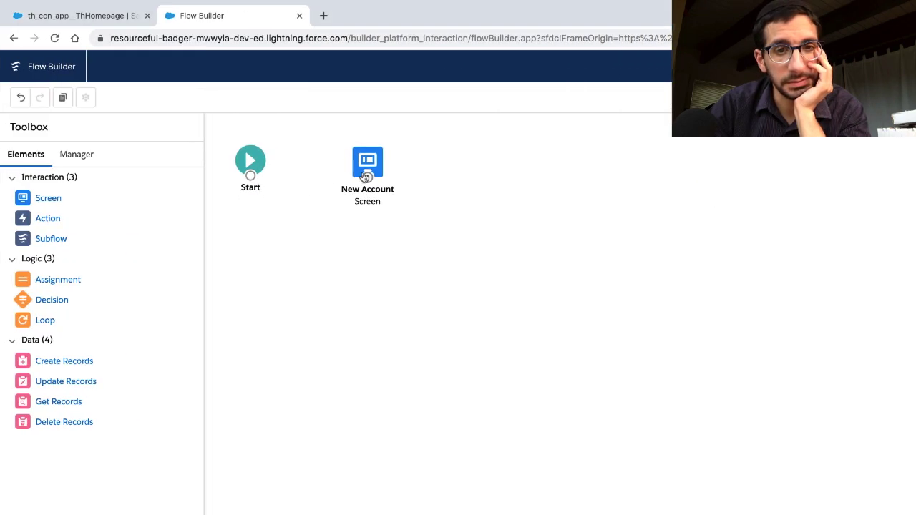
pyautogui.hotkey('ctrl', 'Left')
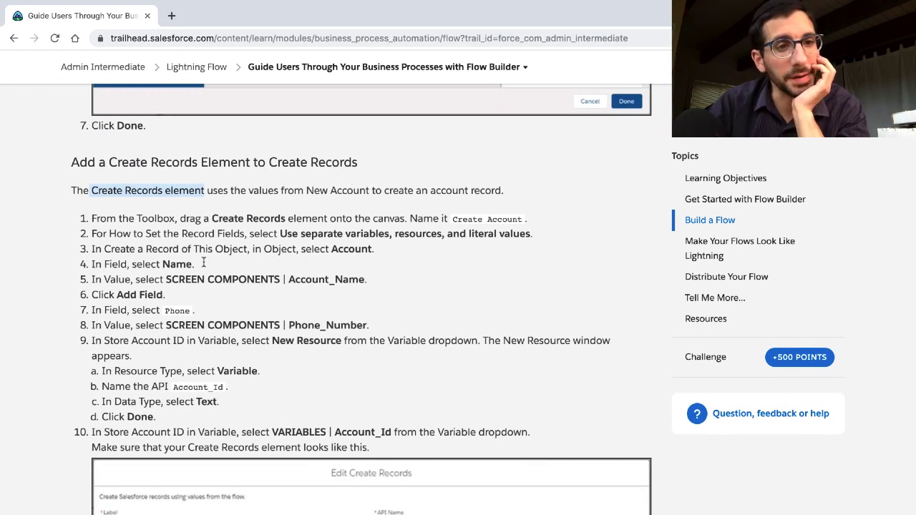
# Copy the element name from Trailhead and add a Create Records element in Flow Builder with label and description "Create Account".
pyautogui.scroll(-1, 165, 222)
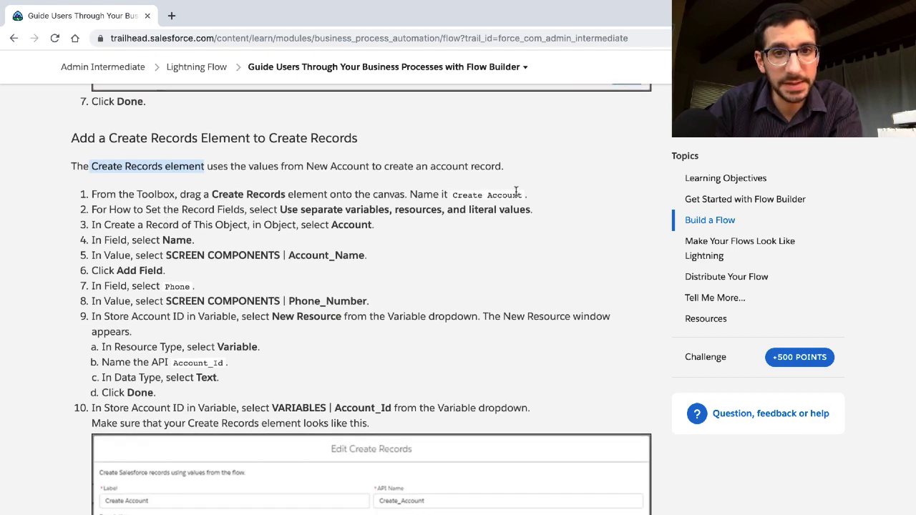
pyautogui.moveTo(520, 195); pyautogui.dragTo(453, 194)
pyautogui.hotkey('ctrl', 'c')
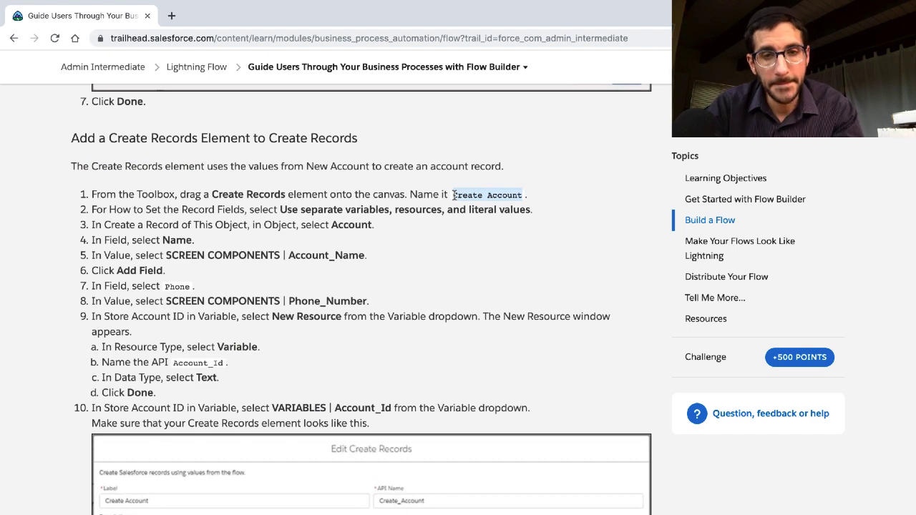
pyautogui.hotkey('ctrl', 'Right')
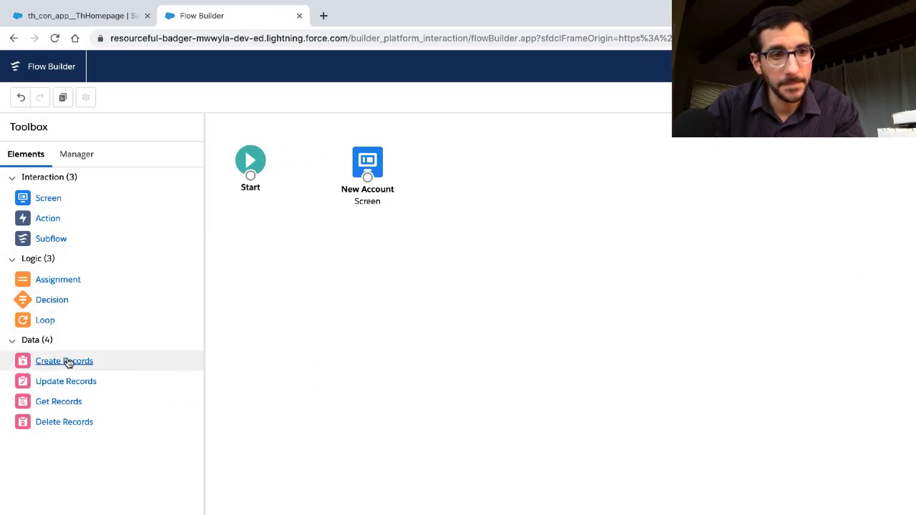
pyautogui.moveTo(68, 363); pyautogui.dragTo(417, 147)
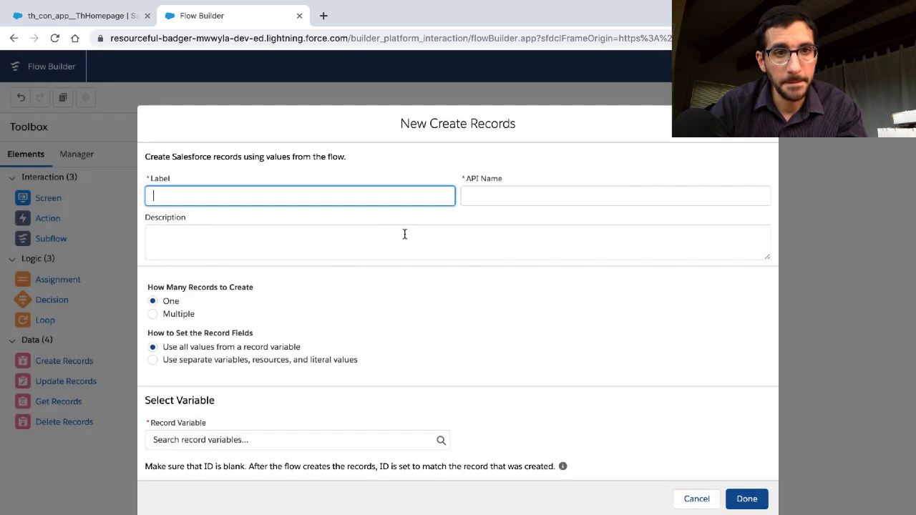
pyautogui.write('Create Account')
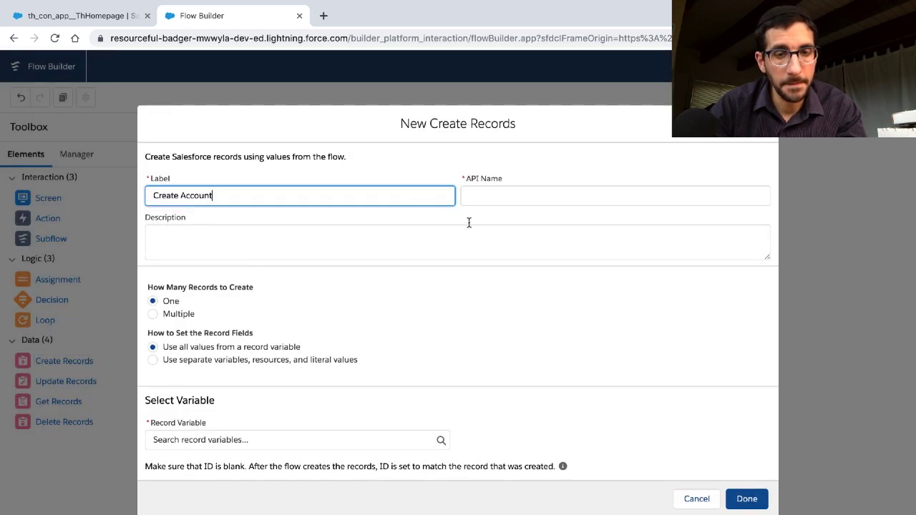
pyautogui.click(452, 243)
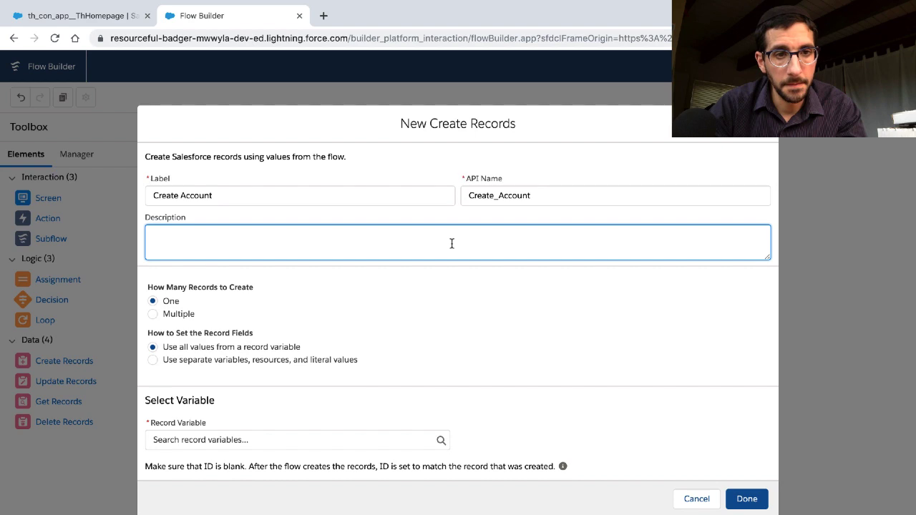
pyautogui.hotkey('ctrl', 'v')
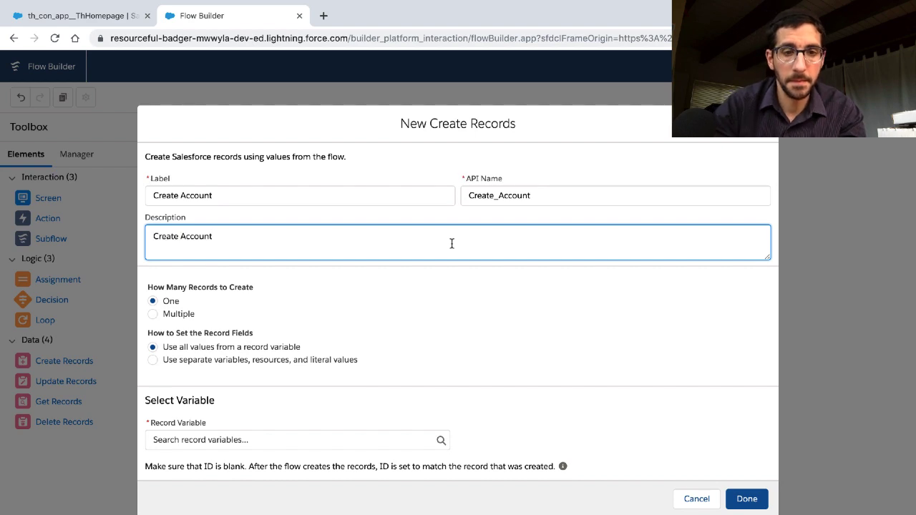
# Following the Trailhead instruction, set How to Set the Record Fields to "Use separate variables, resources, and literal values" in Flow Builder.
pyautogui.hotkey('ctrl', 'Left')
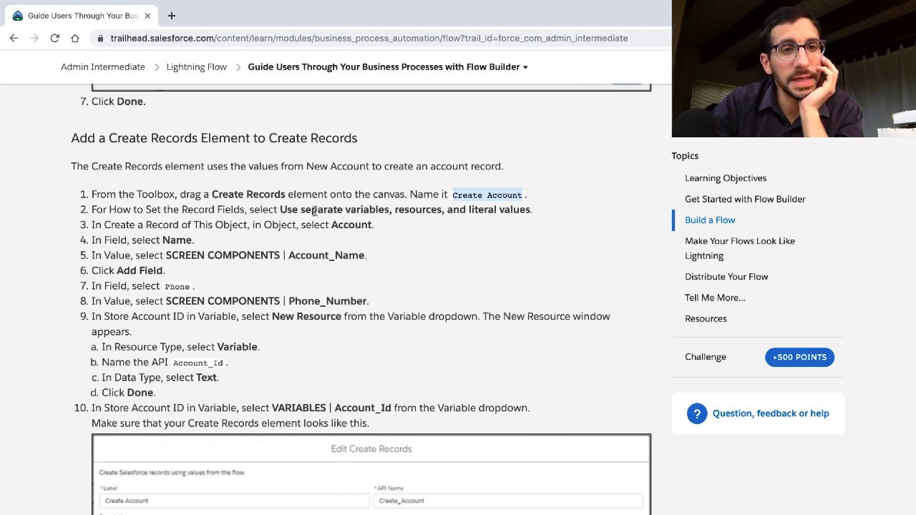
pyautogui.scroll(-2, 314, 213)
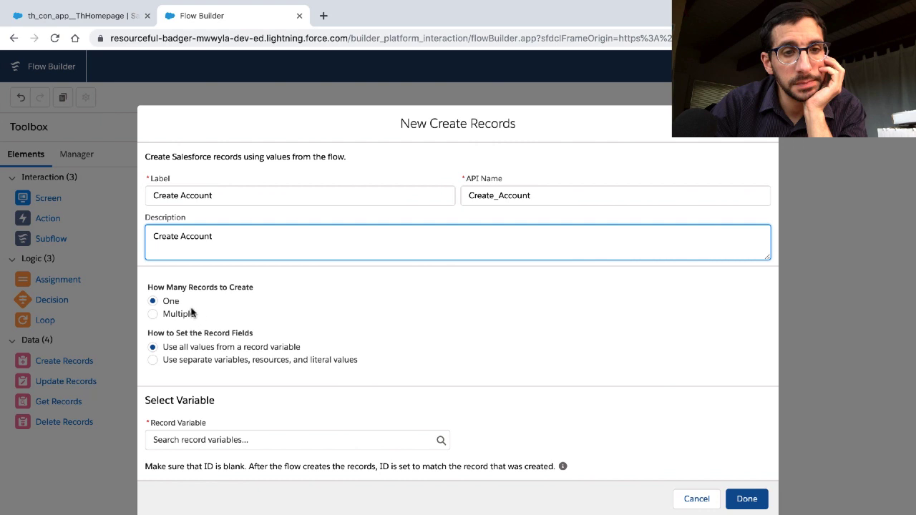
pyautogui.click(210, 438)
pyautogui.click(248, 396)
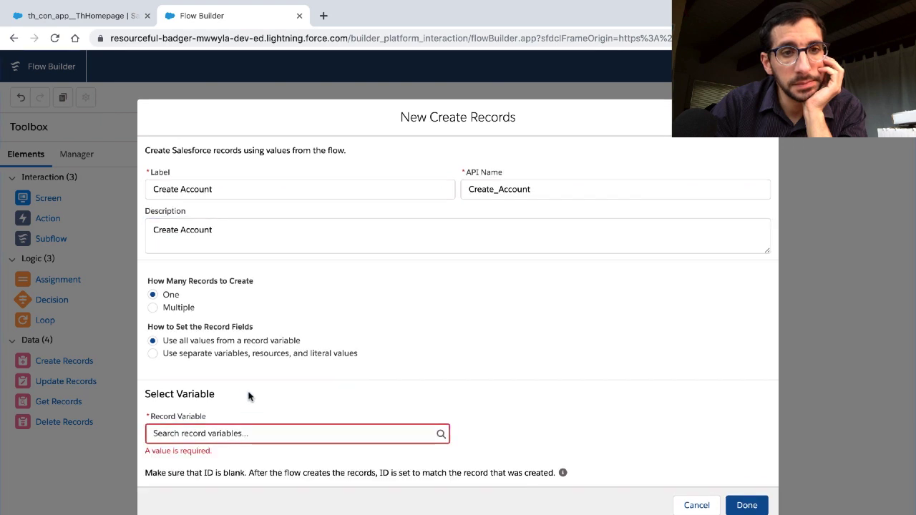
pyautogui.doubleClick(306, 311)
pyautogui.click(298, 352)
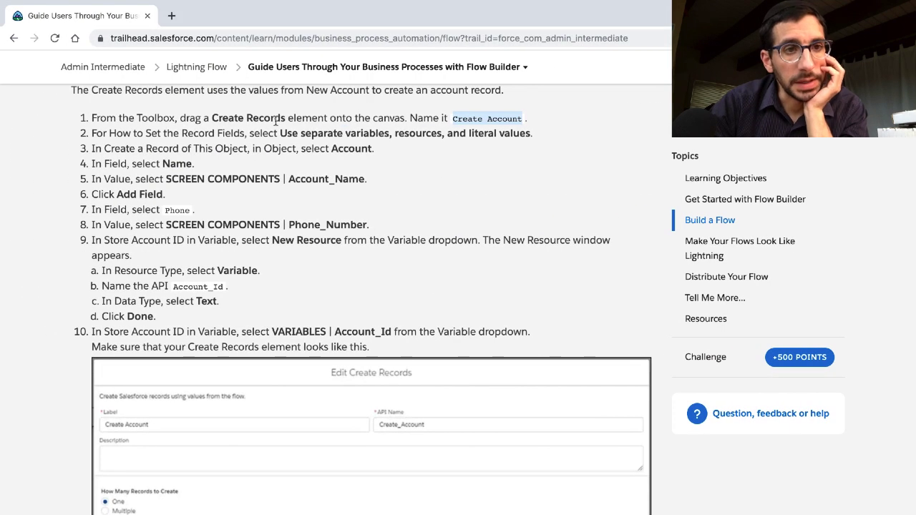
pyautogui.tripleClick(269, 133)
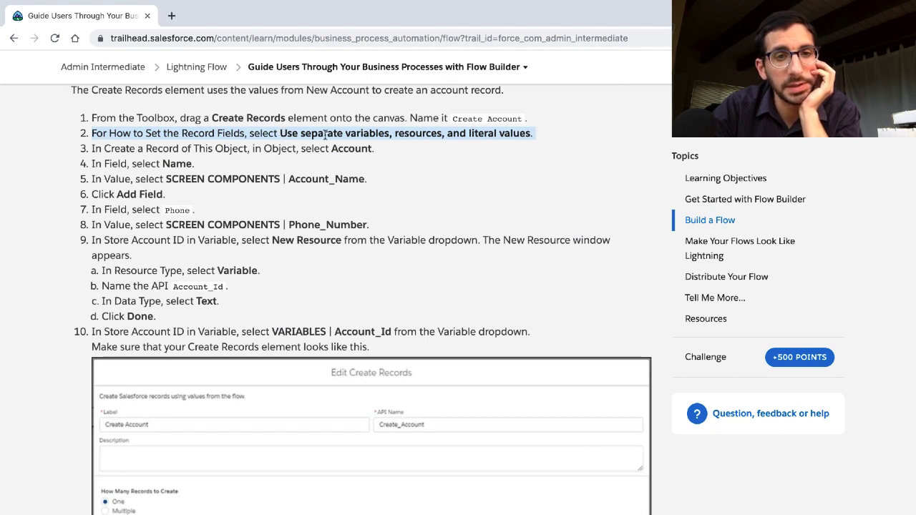
pyautogui.hotkey('ctrl', 'Right')
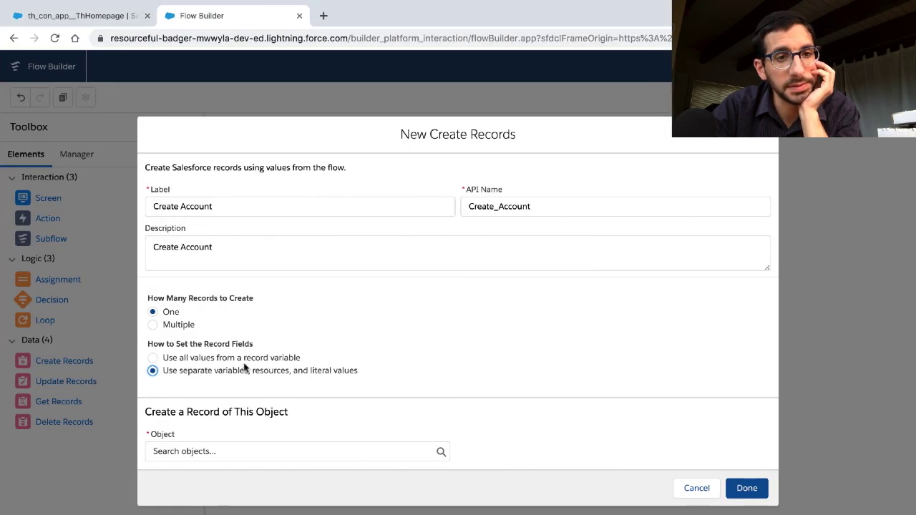
# Check the Trailhead object instruction and choose Account as the object of the record to create in Flow Builder.
pyautogui.hotkey('ctrl', 'Left')
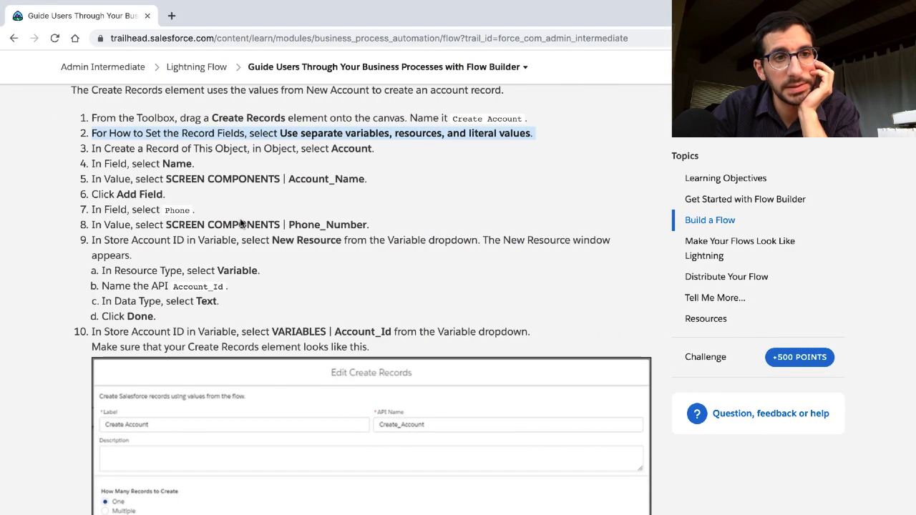
pyautogui.tripleClick(219, 151)
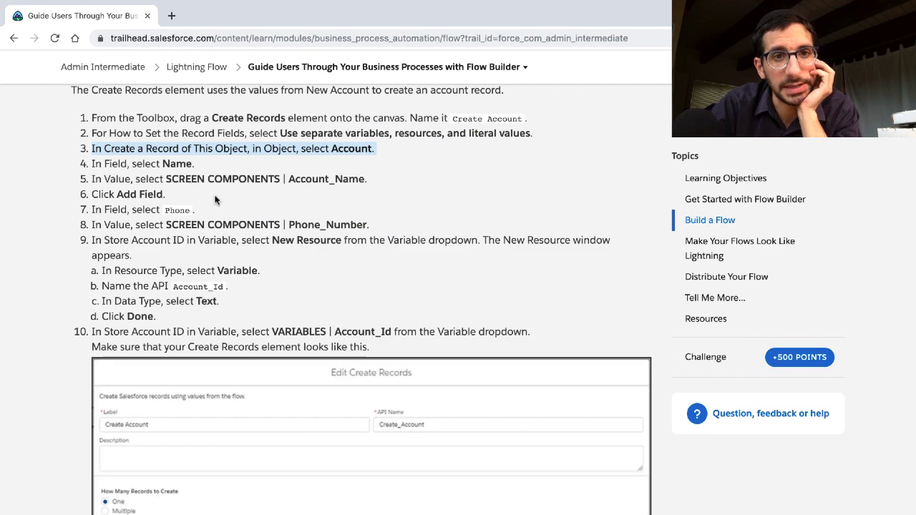
pyautogui.hotkey('ctrl', 'Right')
pyautogui.click(233, 449)
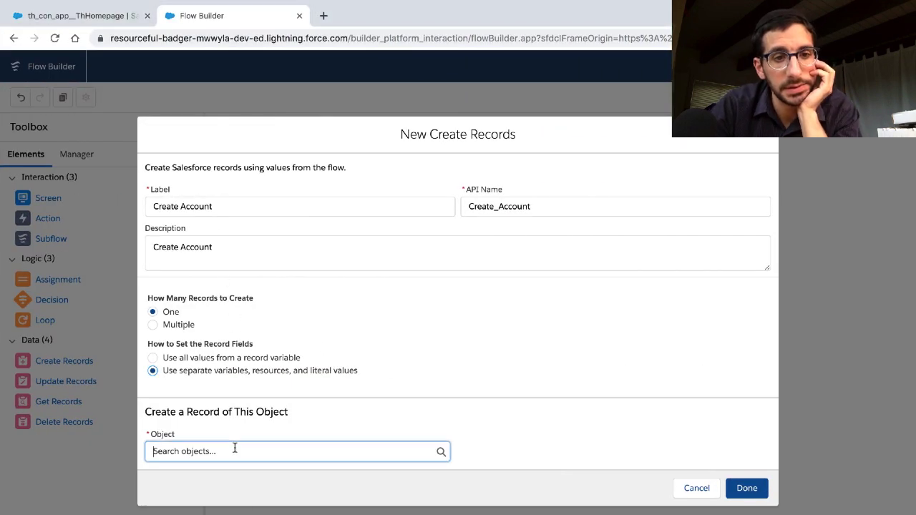
pyautogui.write('account')
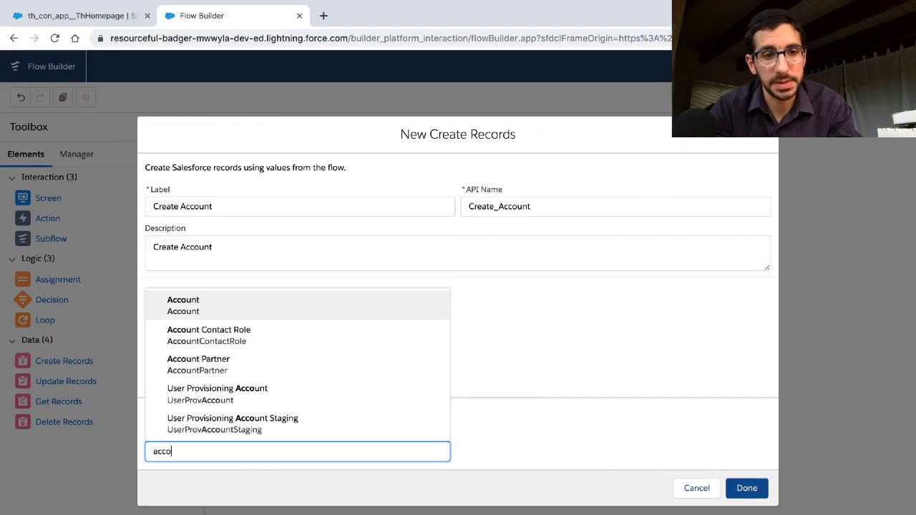
pyautogui.click(219, 309)
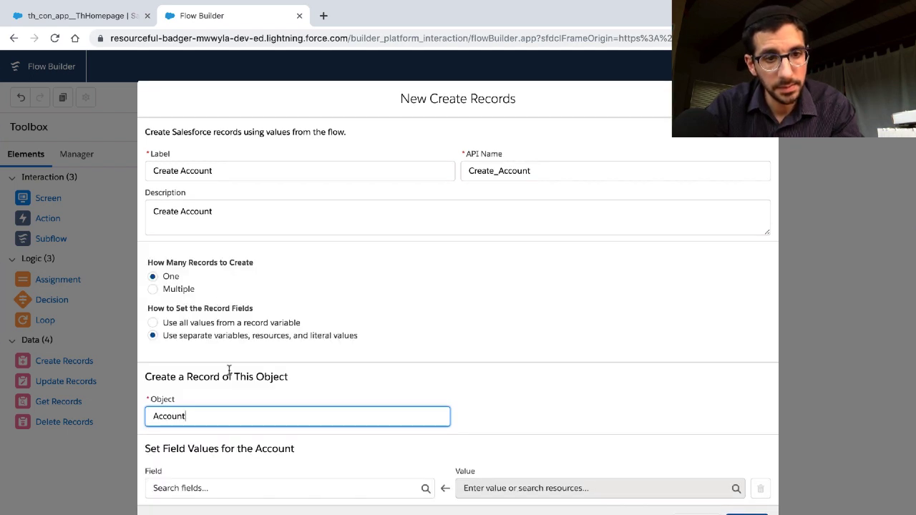
pyautogui.scroll(-2, 229, 372)
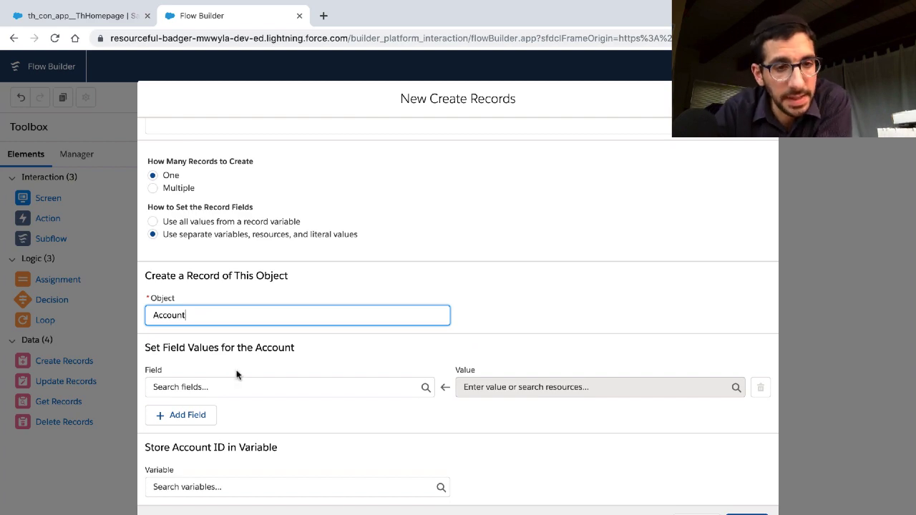
# Copy the field name from Trailhead and select Name as the first field under Set Field Values for the Account in Flow Builder.
pyautogui.hotkey('ctrl', 'Left')
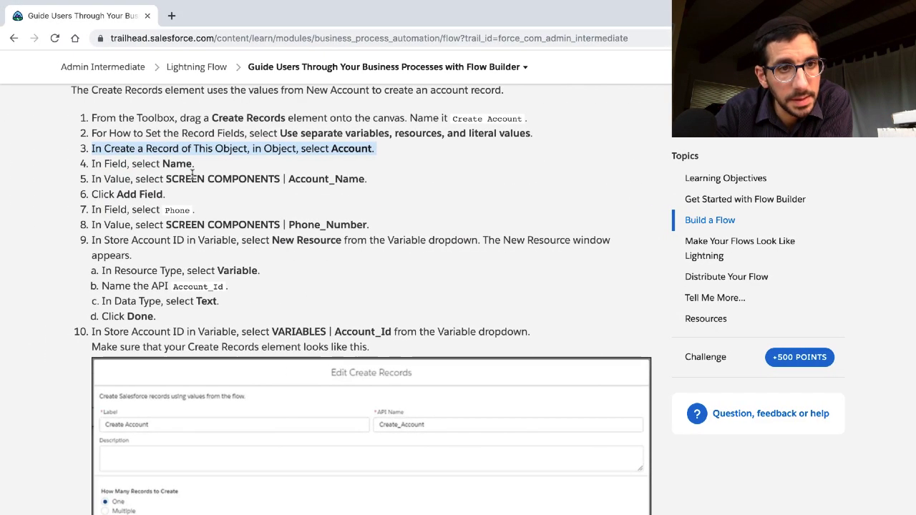
pyautogui.moveTo(163, 164); pyautogui.dragTo(186, 166)
pyautogui.hotkey('ctrl', 'c')
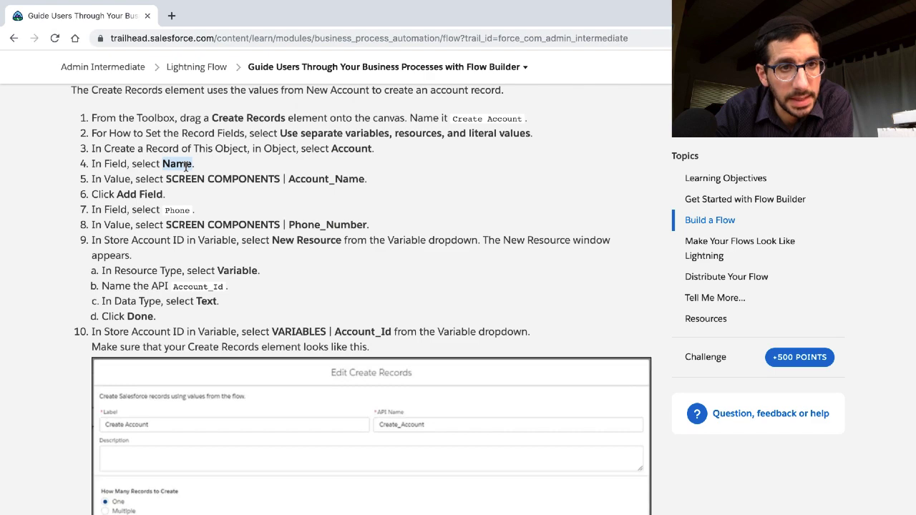
pyautogui.hotkey('ctrl', 'Right')
pyautogui.click(266, 386)
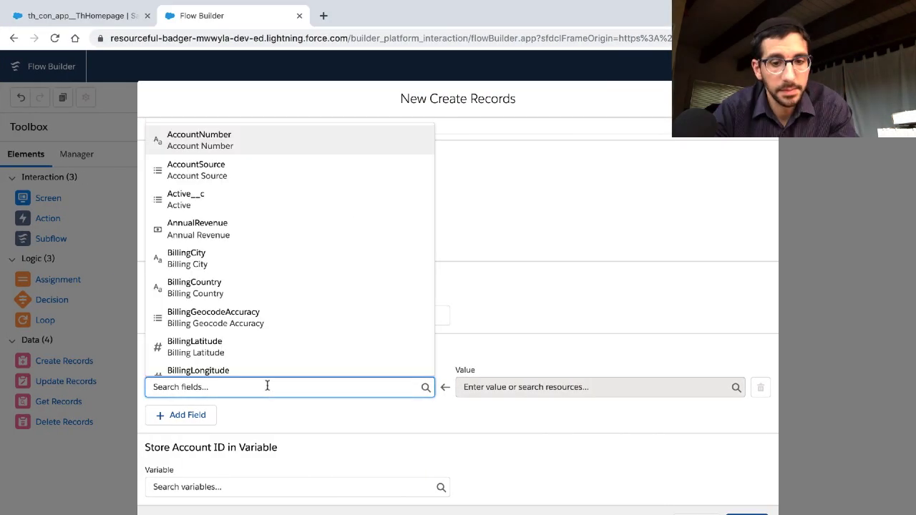
pyautogui.hotkey('ctrl', 'v')
pyautogui.write('e')
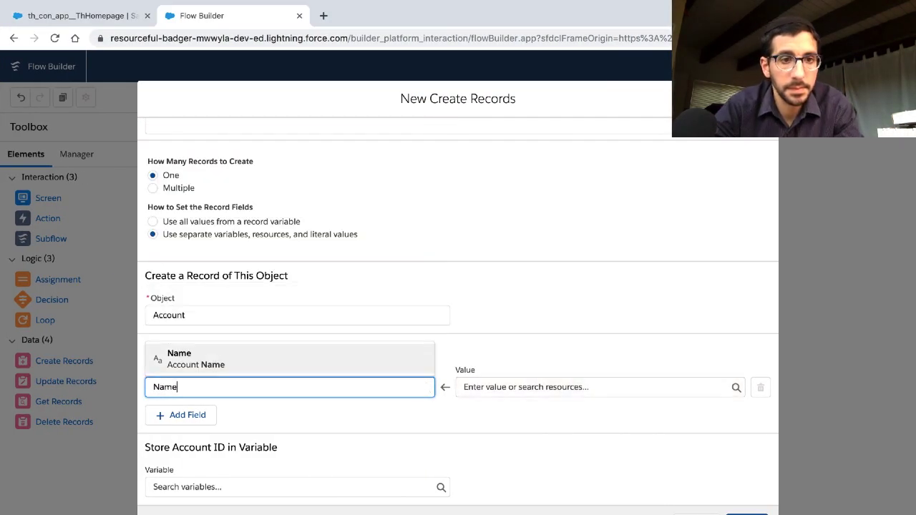
pyautogui.click(260, 357)
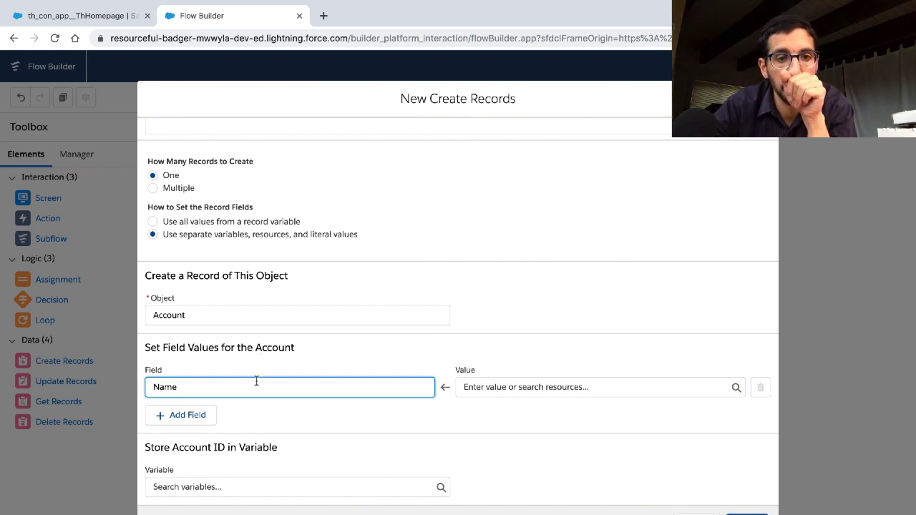
pyautogui.click(257, 386)
pyautogui.click(191, 418)
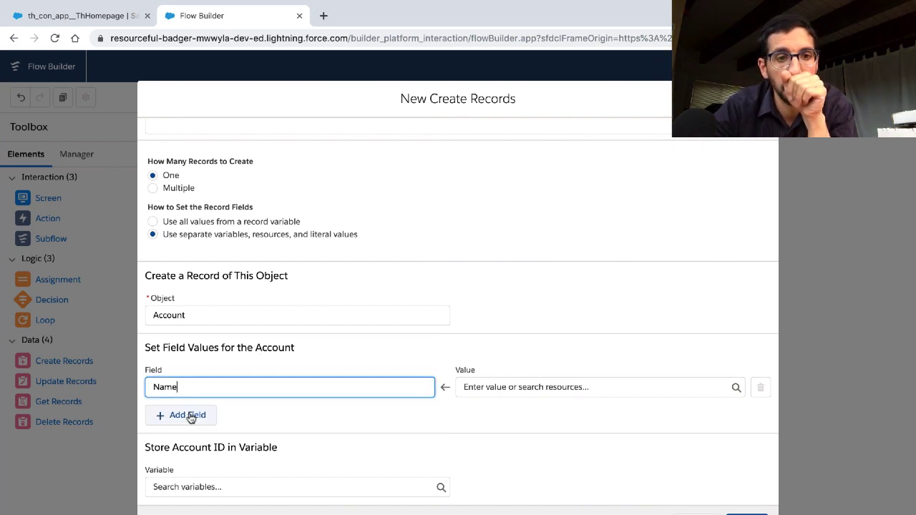
# Check the Trailhead instruction for the Name field's value and open that field's value choices in Flow Builder.
pyautogui.hotkey('ctrl', 'Left')
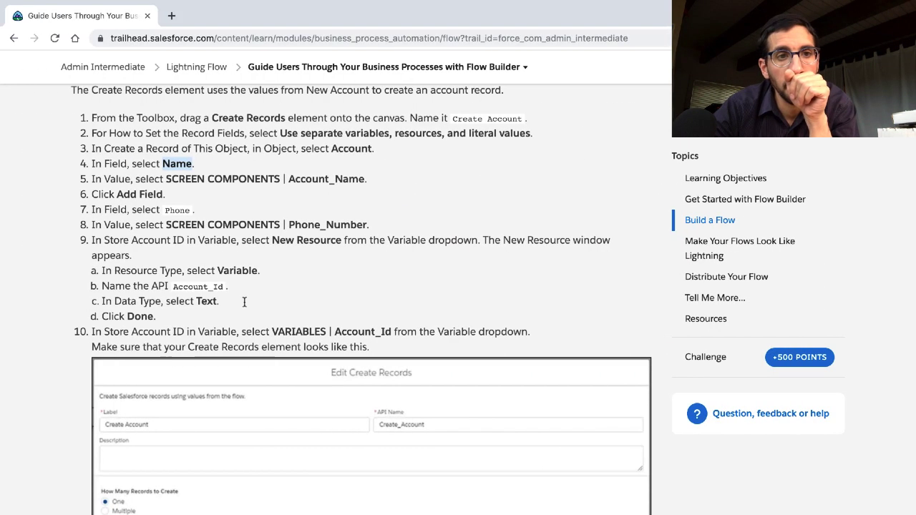
pyautogui.doubleClick(221, 178)
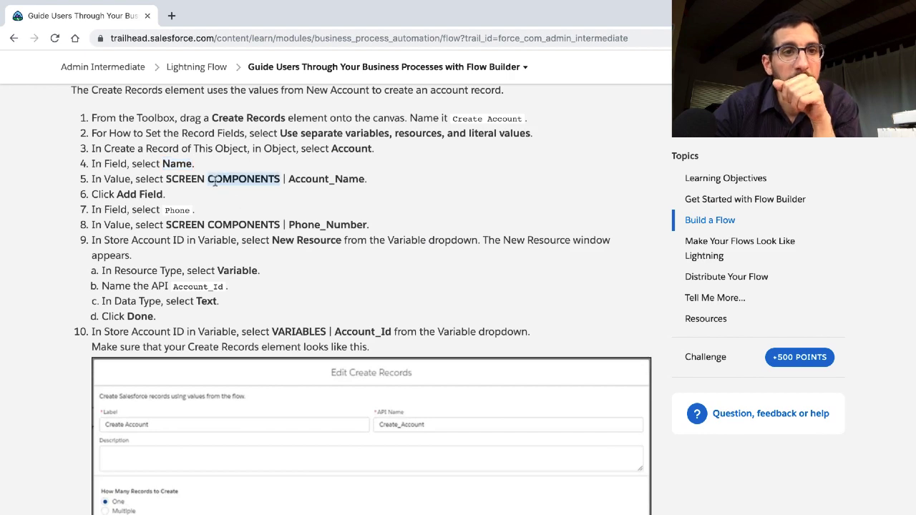
pyautogui.hotkey('ctrl', 'Right')
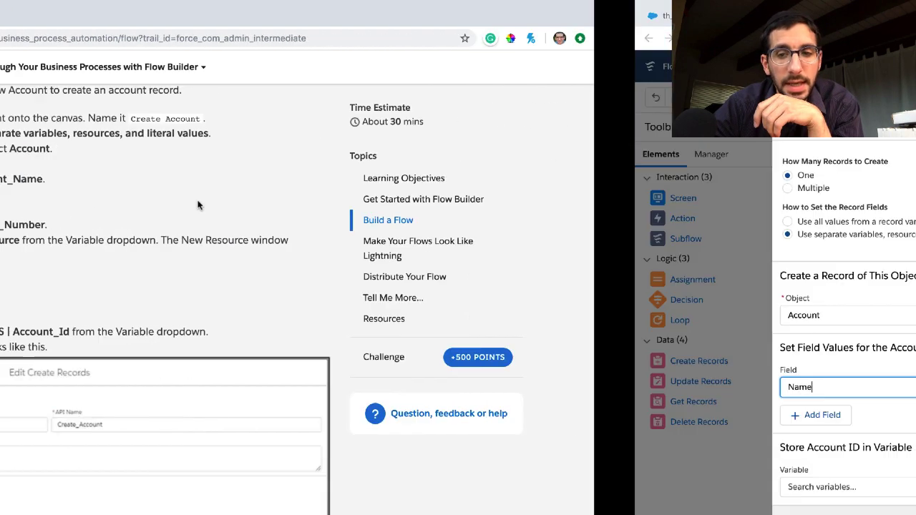
pyautogui.click(477, 386)
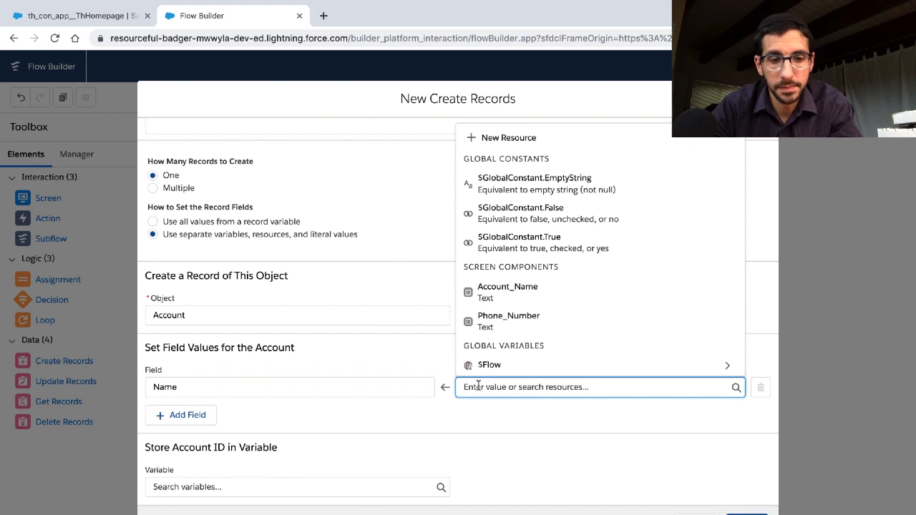
pyautogui.write('screen com')
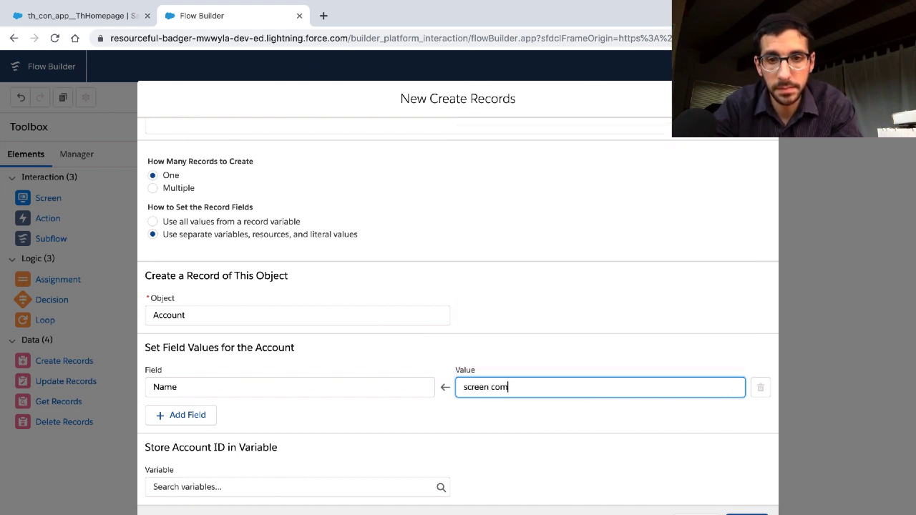
pyautogui.hotkey('alt', 'shift', 'Left')
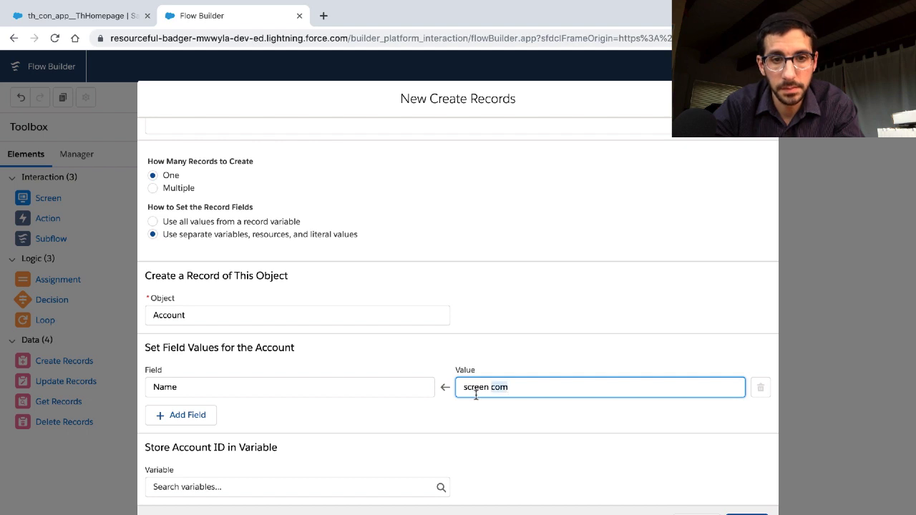
pyautogui.hotkey('alt', 'shift', 'Left')
pyautogui.press('BackSpace')
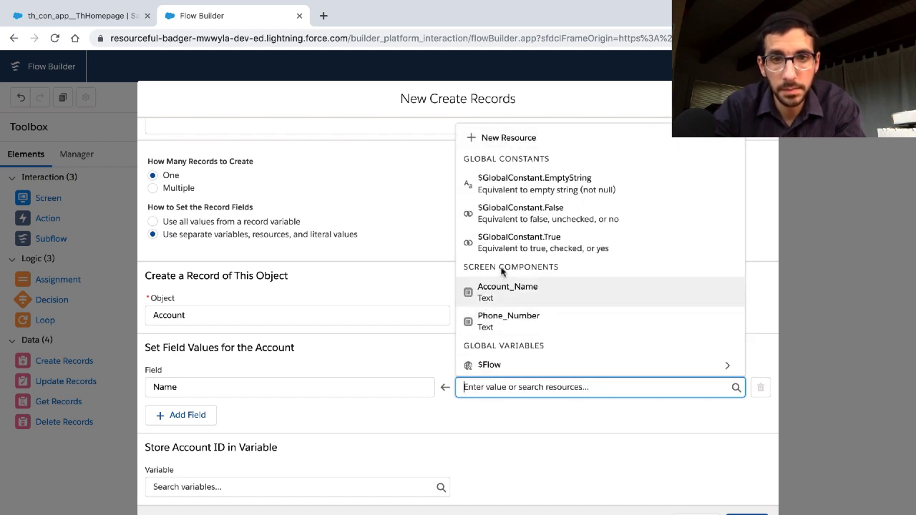
# Set the Name field's value to the Account_Name screen component, check the following instructions in Trailhead and return to Flow Builder.
pyautogui.click(494, 299)
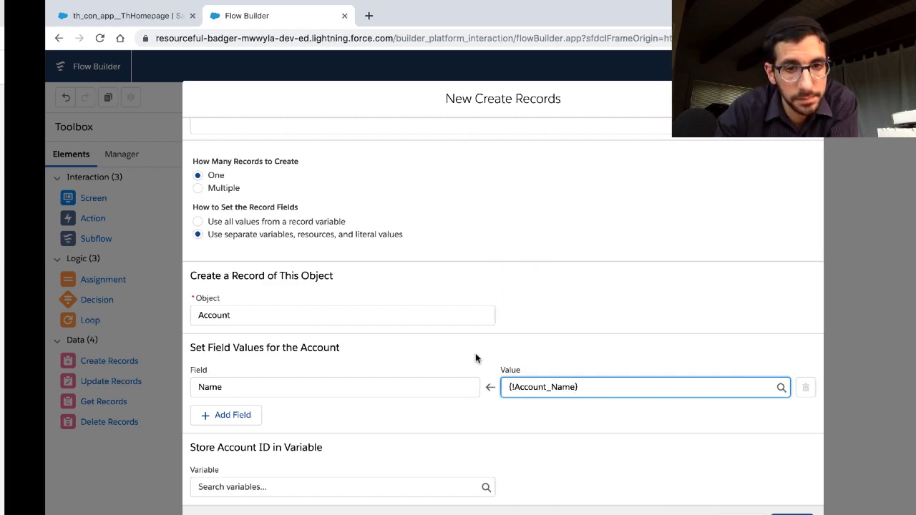
pyautogui.hotkey('alt', 'Tab')
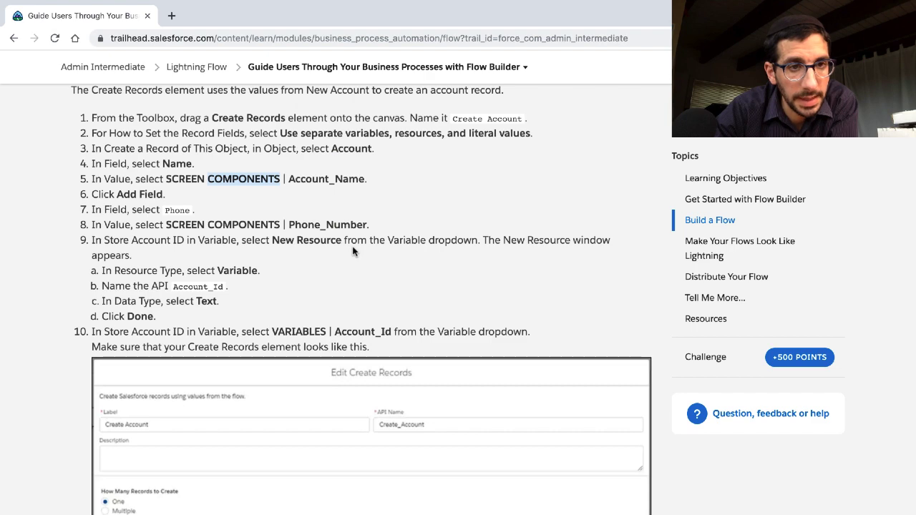
pyautogui.hotkey('alt', 'Tab')
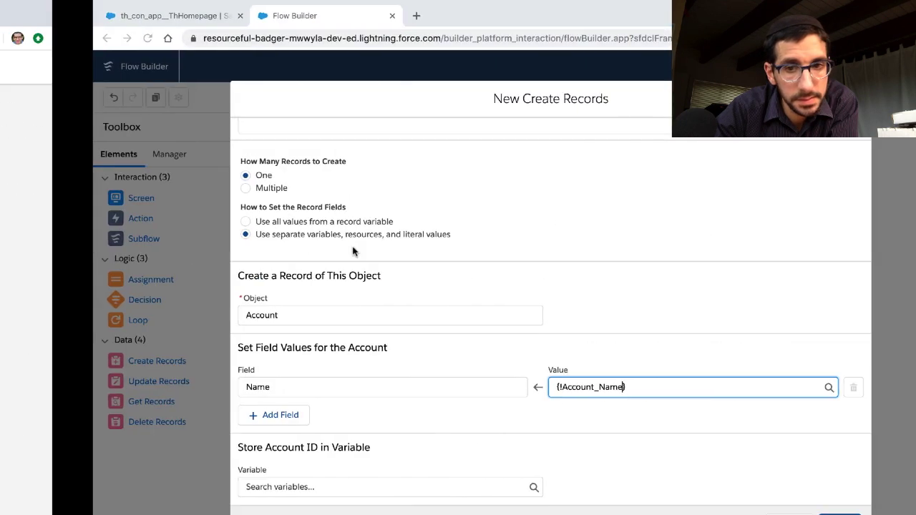
# Add a second field assignment for the account, setting Phone to the Phone_Number screen component.
pyautogui.click(204, 414)
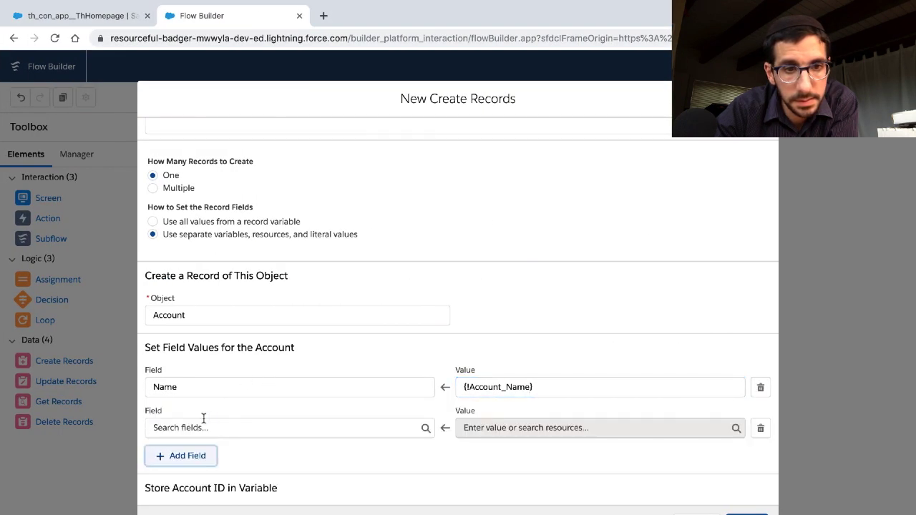
pyautogui.click(206, 428)
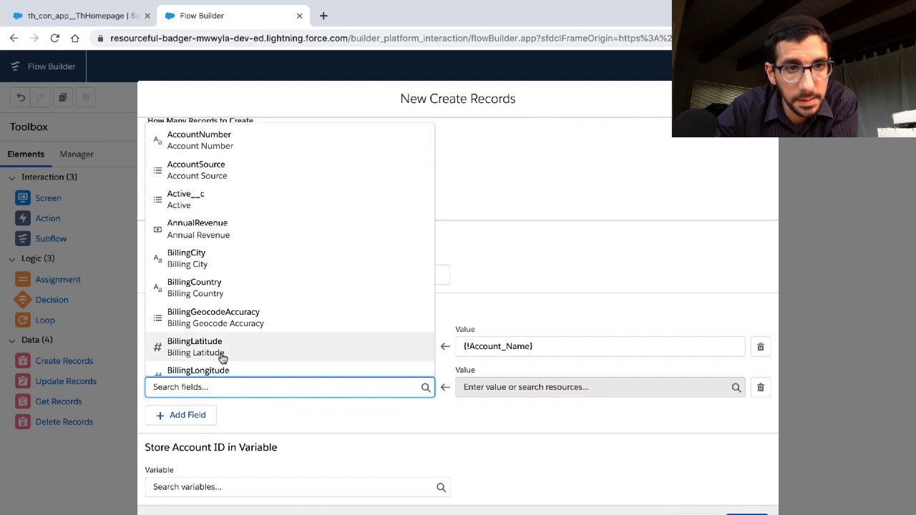
pyautogui.hotkey('alt', 'Tab')
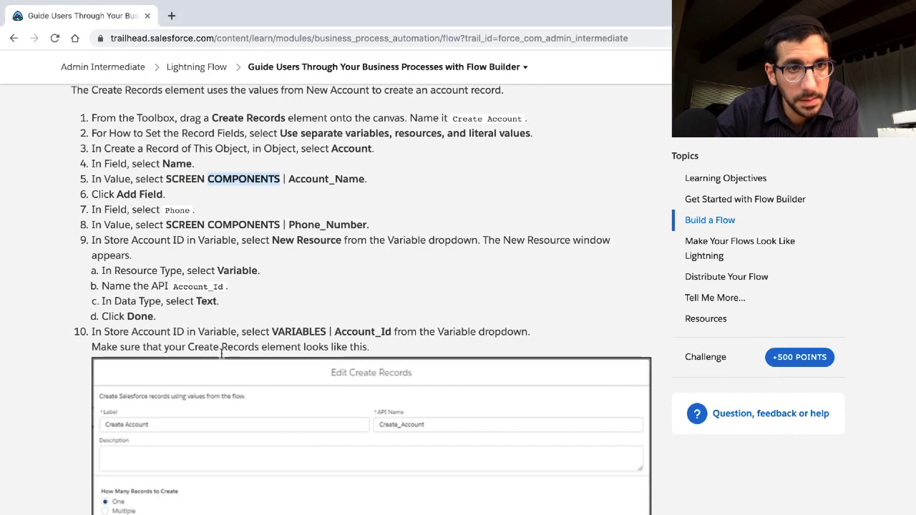
pyautogui.hotkey('alt', 'Tab')
pyautogui.click(236, 383)
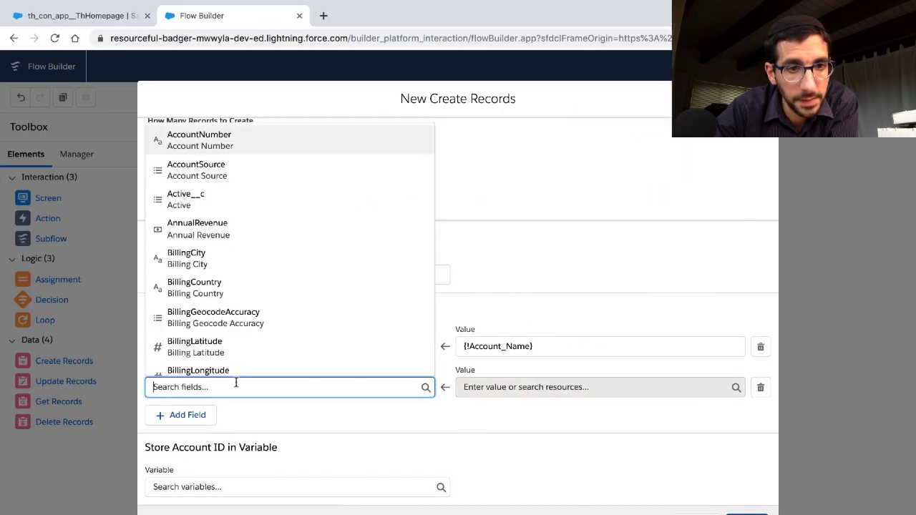
pyautogui.write('phone')
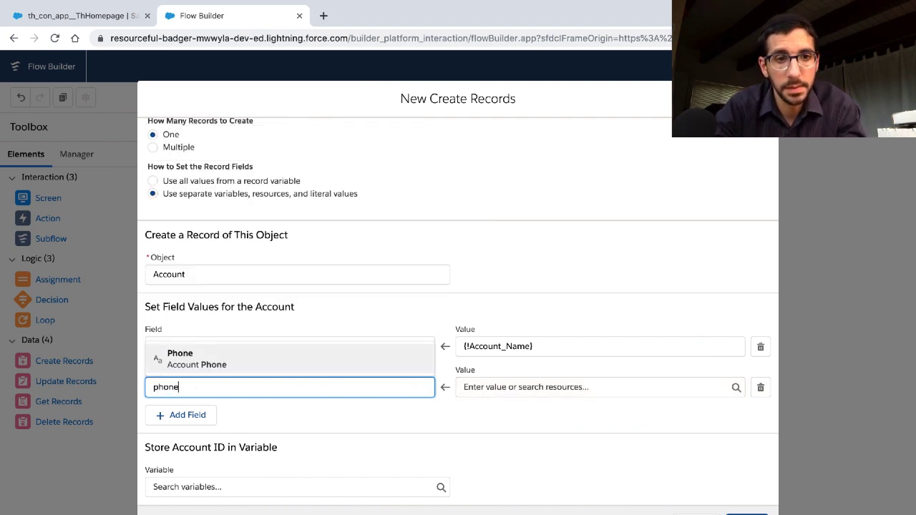
pyautogui.click(214, 367)
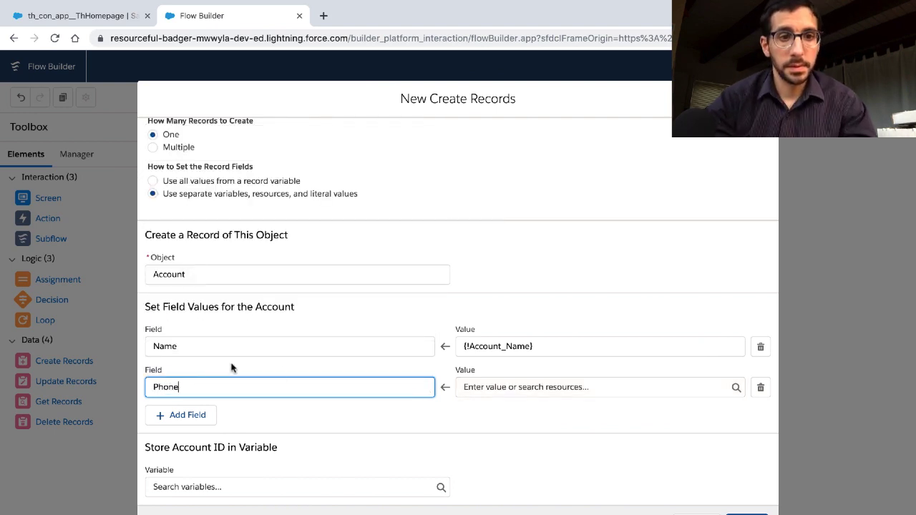
pyautogui.click(489, 386)
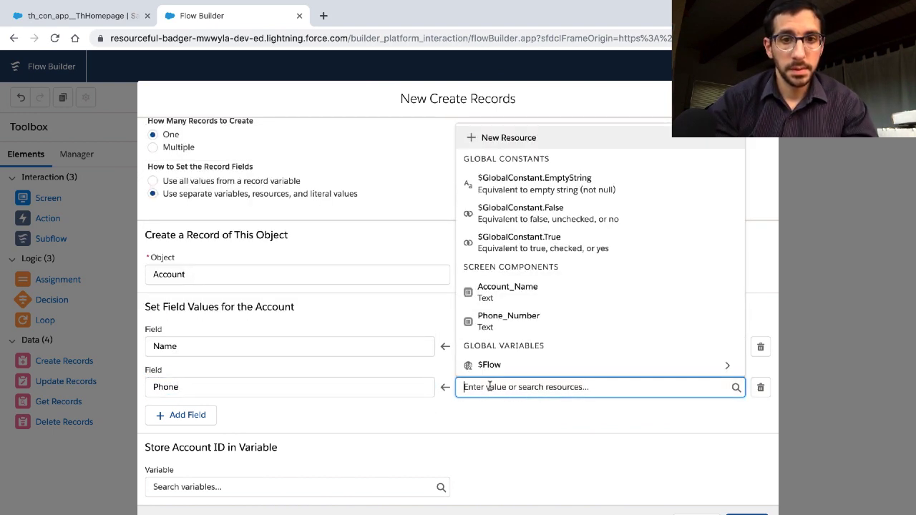
pyautogui.click(485, 333)
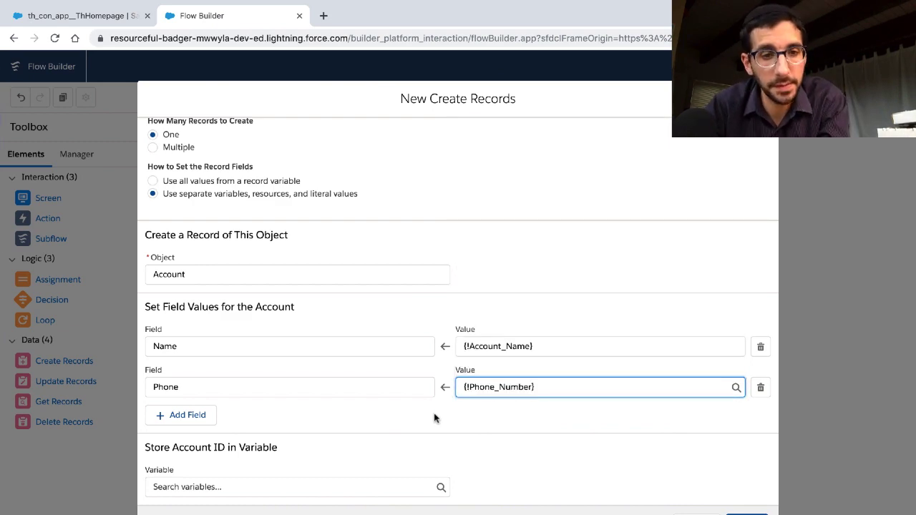
# Compare the Trailhead instructions for the Name and Phone values with the form and read how to store the account ID.
pyautogui.hotkey('alt', 'Tab')
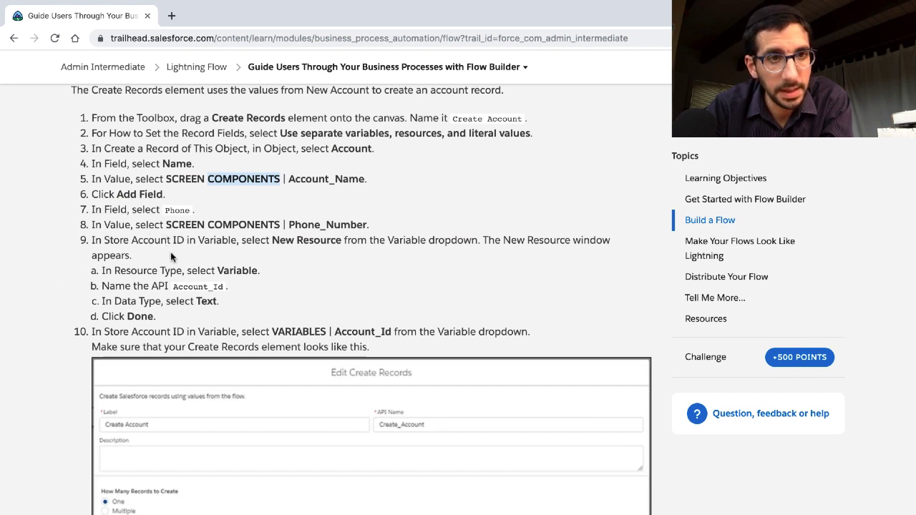
pyautogui.scroll(1, 170, 254)
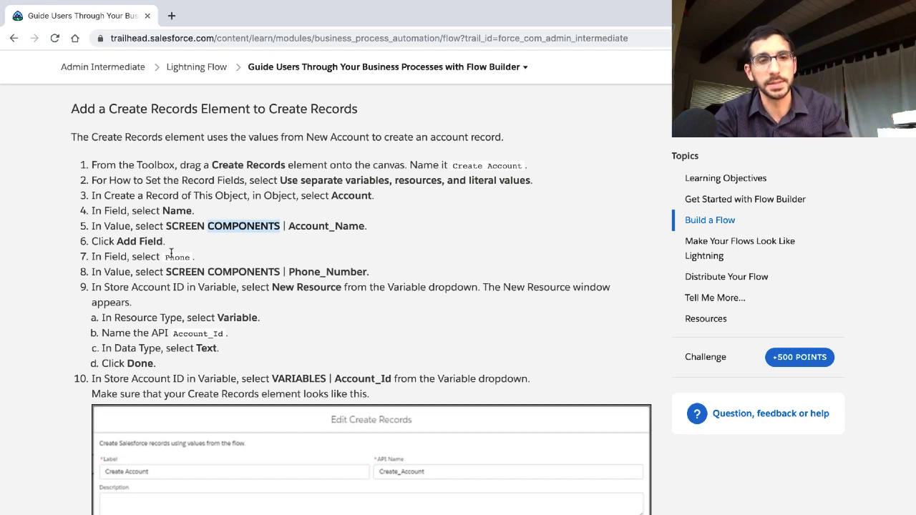
pyautogui.tripleClick(158, 272)
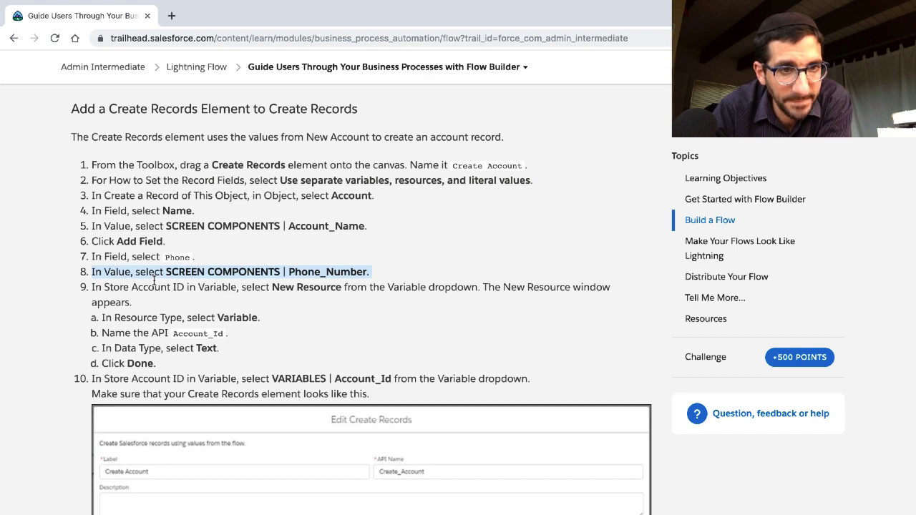
pyautogui.hotkey('ctrl', 'Right')
pyautogui.click(271, 344)
pyautogui.hotkey('ctrl', 'Left')
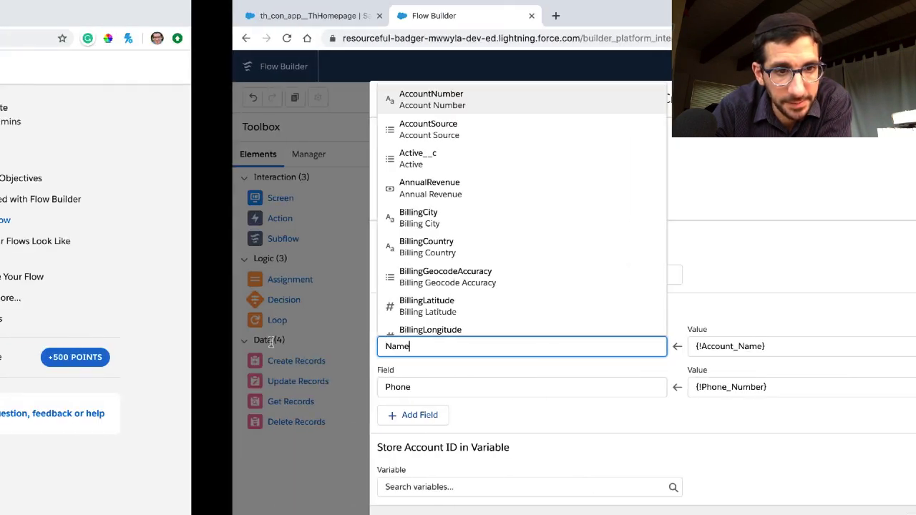
pyautogui.tripleClick(223, 287)
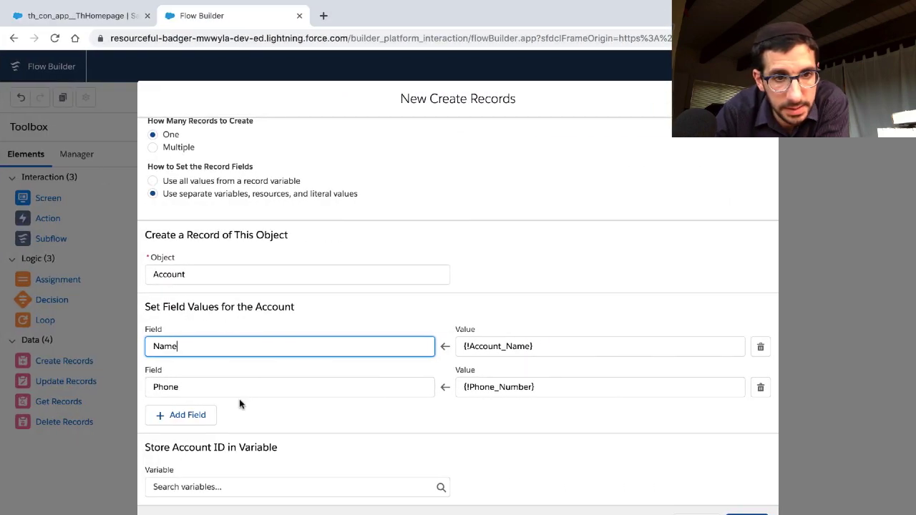
pyautogui.click(251, 487)
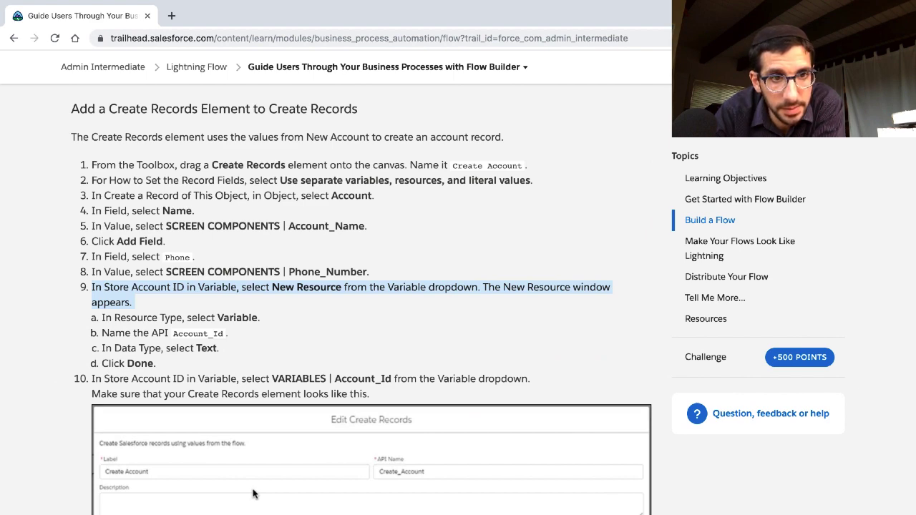
pyautogui.hotkey('ctrl', 'Right')
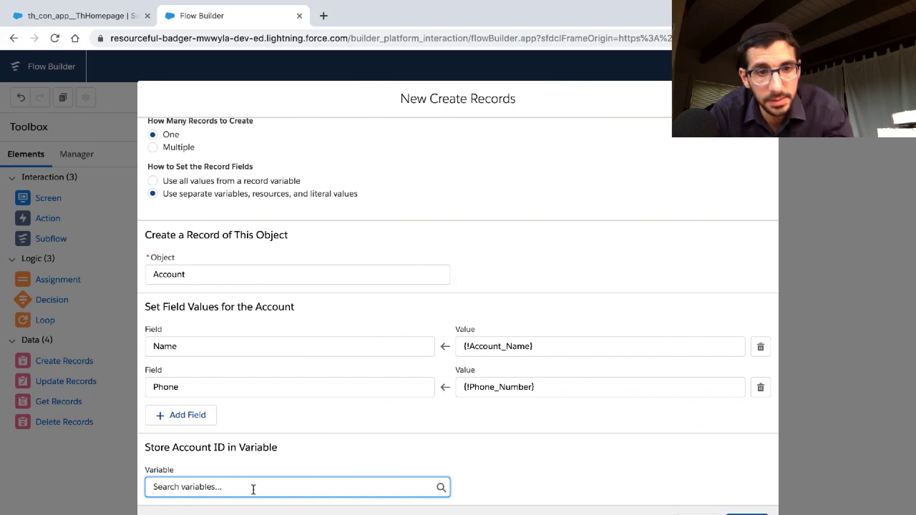
pyautogui.write('var')
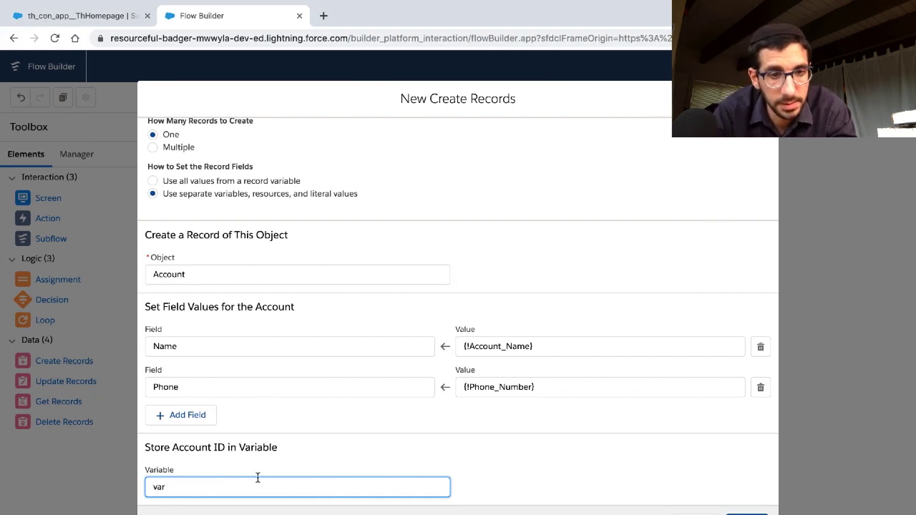
pyautogui.doubleClick(254, 478)
pyautogui.press('BackSpace')
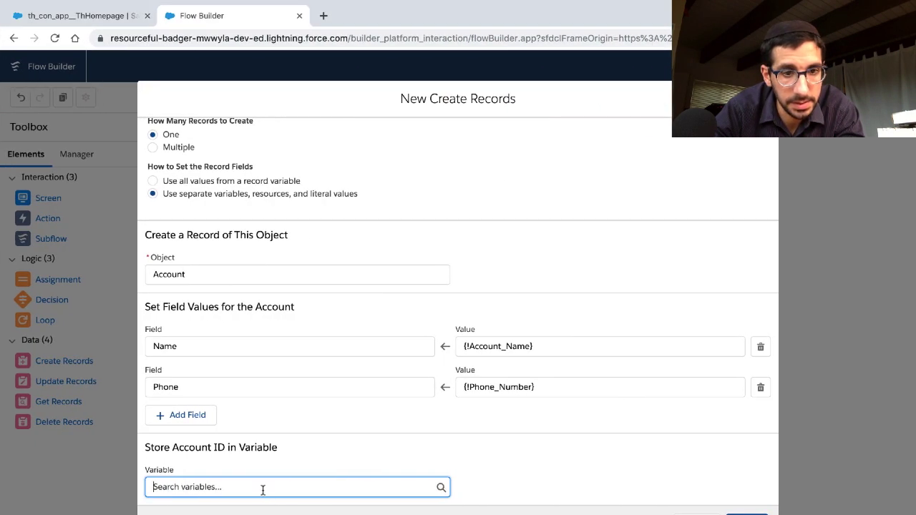
# Start a new resource for storing the account ID and set its resource type to Variable.
pyautogui.click(262, 489)
pyautogui.click(230, 511)
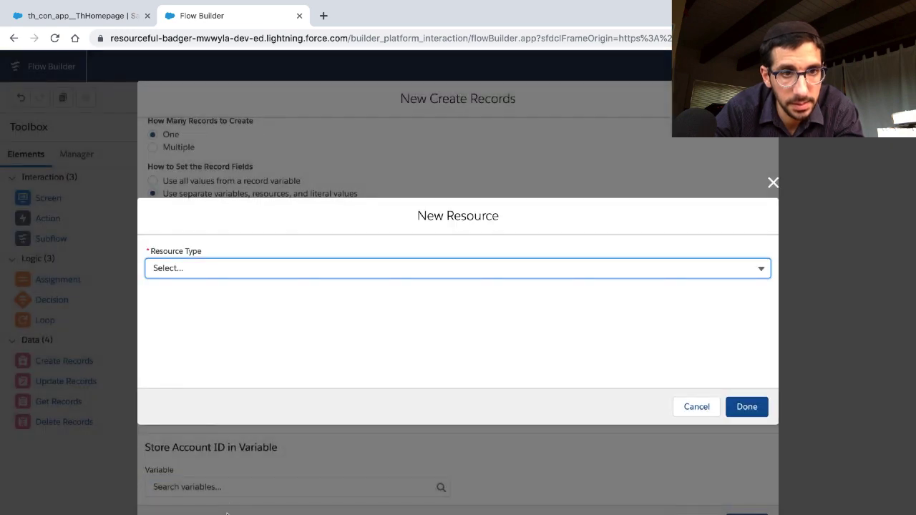
pyautogui.click(318, 272)
pyautogui.click(334, 279)
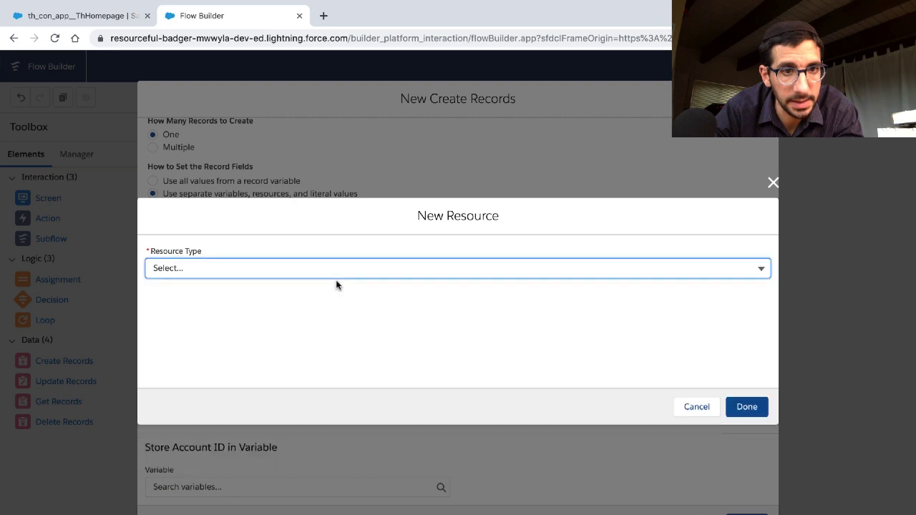
pyautogui.click(358, 264)
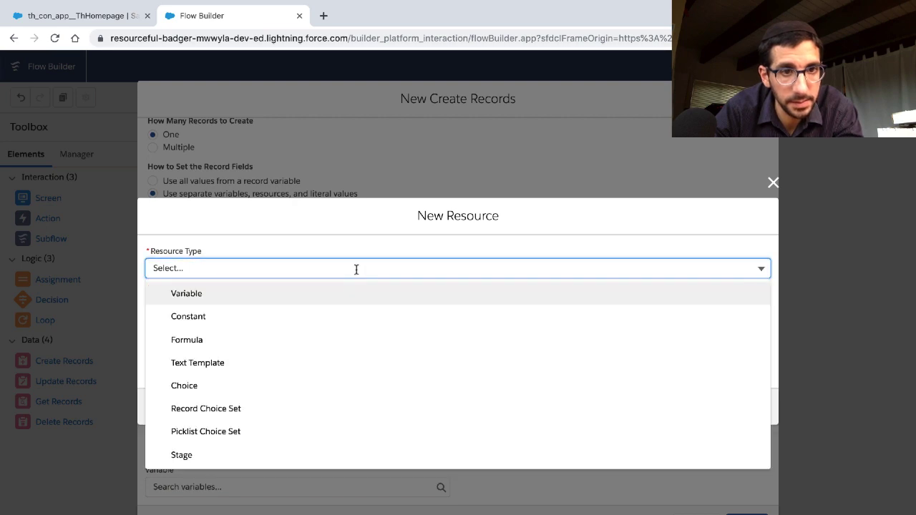
pyautogui.click(301, 296)
# Copy Account_Id from the Trailhead instructions and enter it as the new variable's API name.
pyautogui.hotkey('ctrl', 'Left')
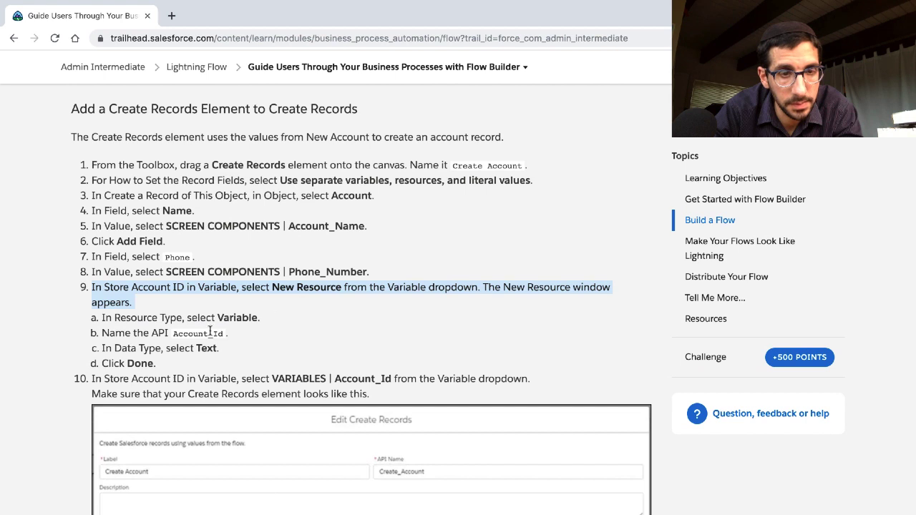
pyautogui.moveTo(225, 334); pyautogui.dragTo(170, 337)
pyautogui.hotkey('ctrl', 'c')
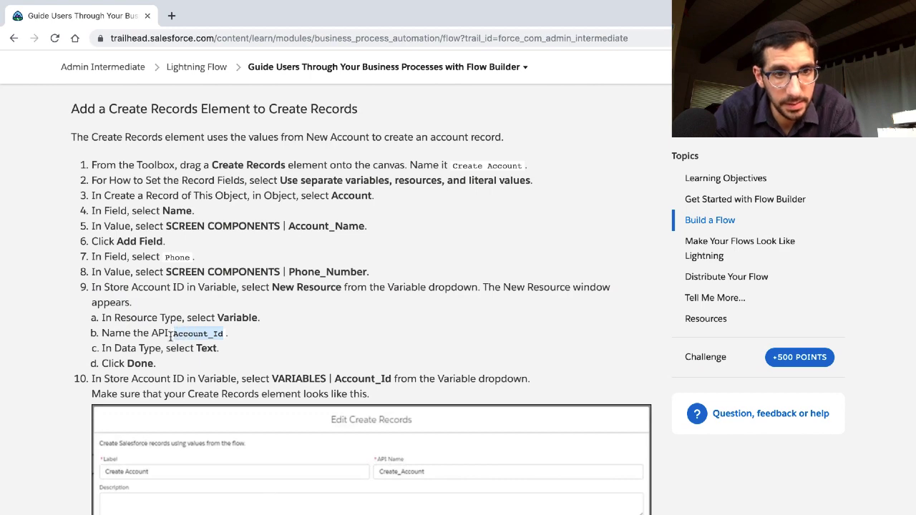
pyautogui.hotkey('ctrl', 'Right')
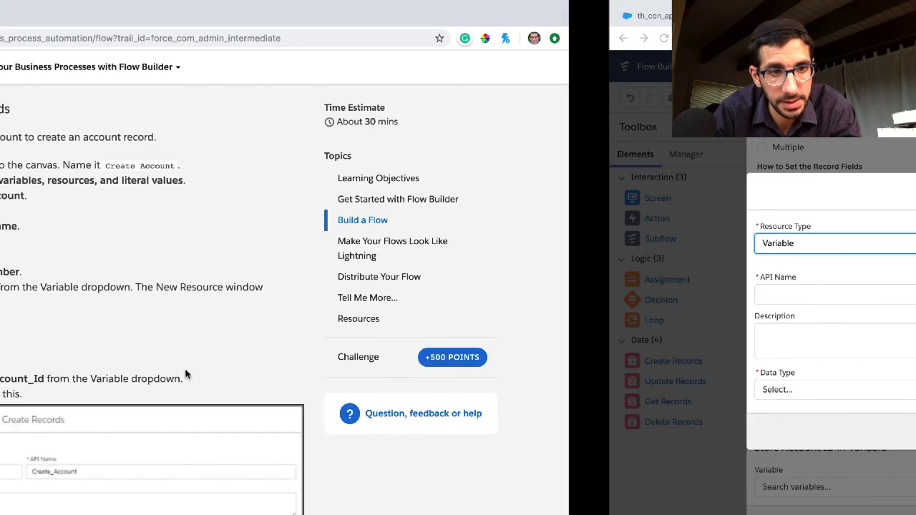
pyautogui.click(213, 301)
pyautogui.hotkey('ctrl', 'v')
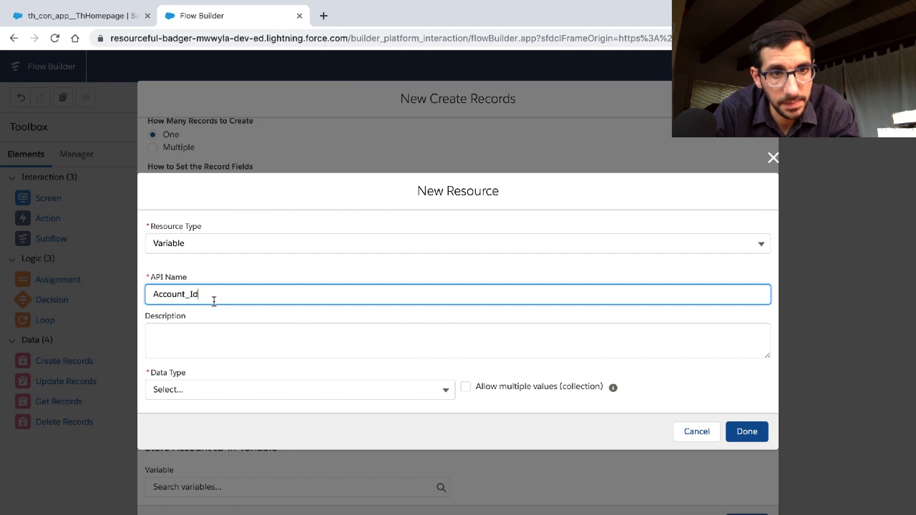
# Set the data type of the Account_Id variable to Text.
pyautogui.click(215, 330)
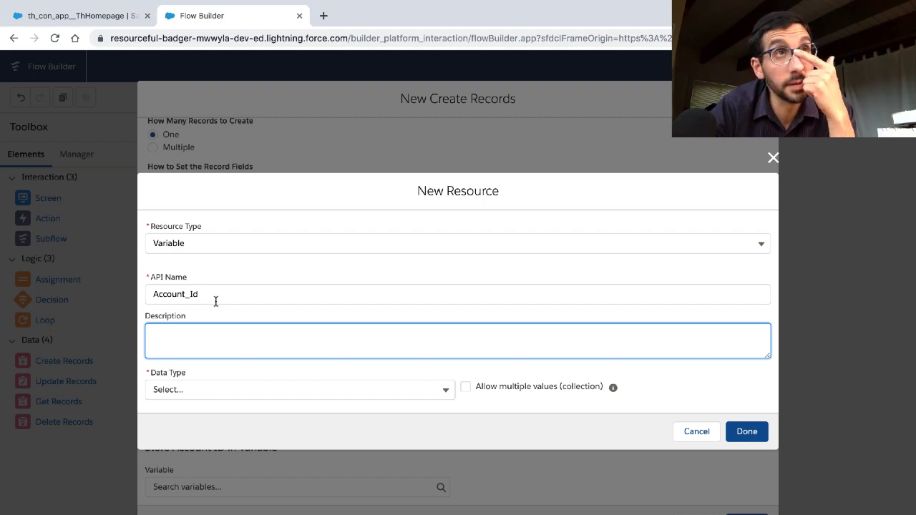
pyautogui.hotkey('ctrl', 'Left')
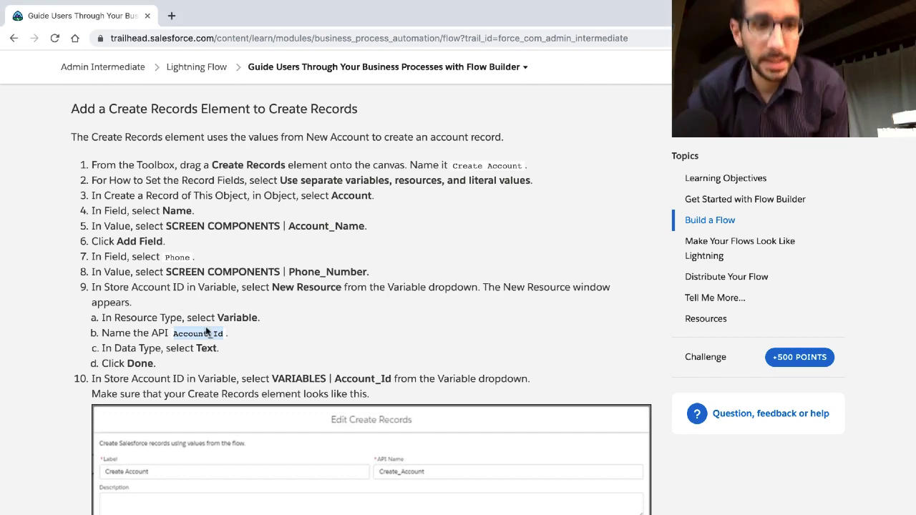
pyautogui.hotkey('ctrl', 'Right')
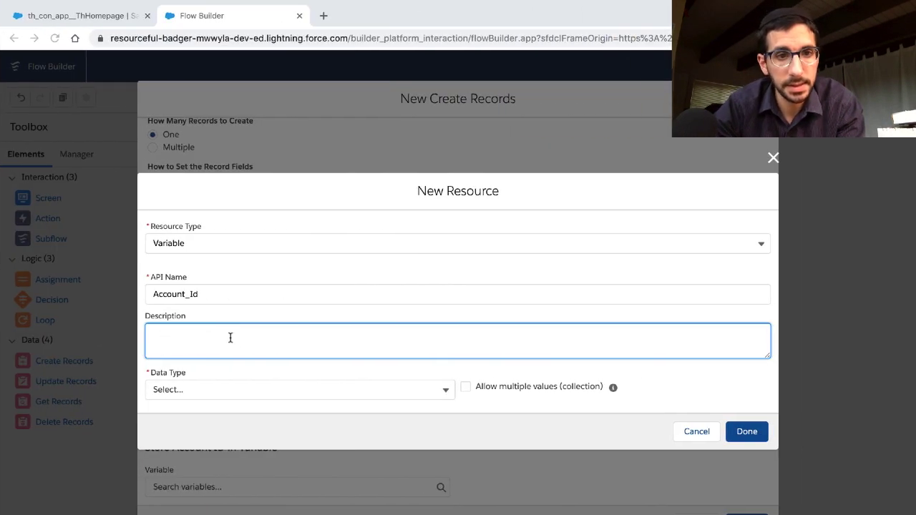
pyautogui.click(229, 388)
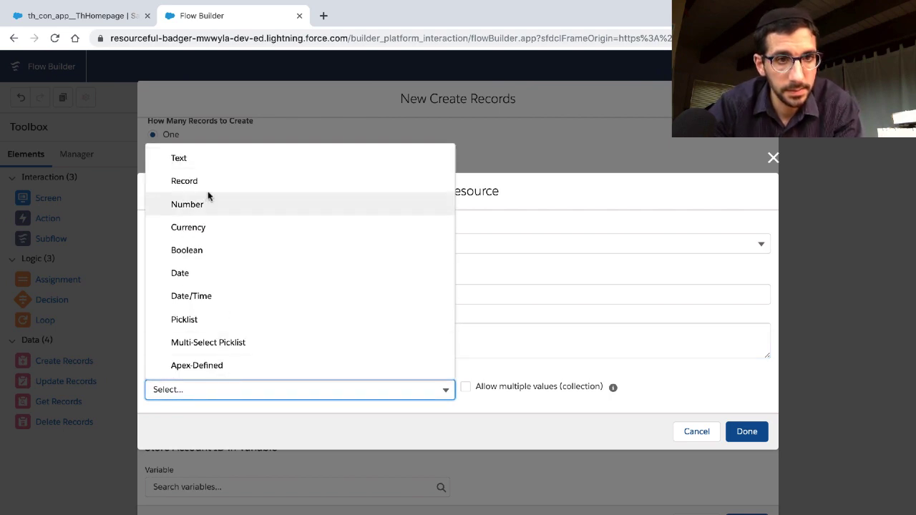
pyautogui.click(206, 163)
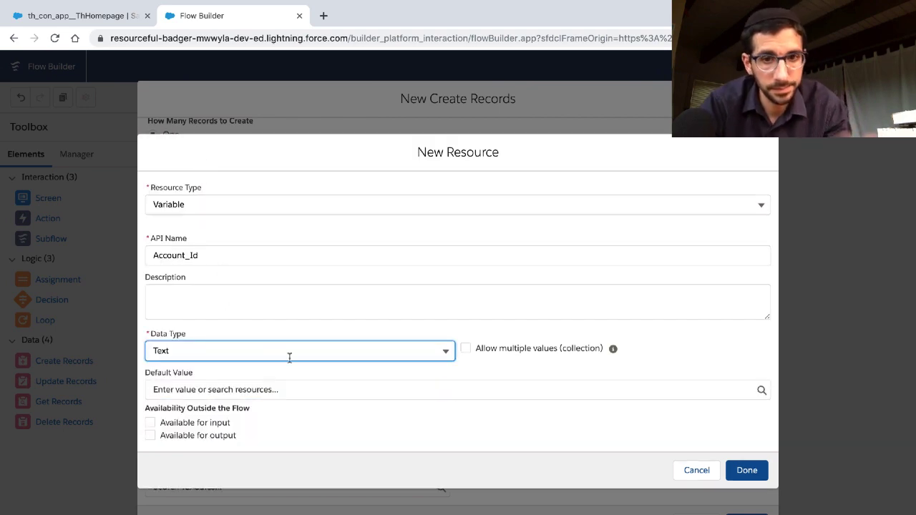
# Check the data type and completion instructions in Trailhead, and save the new Account_Id resource.
pyautogui.hotkey('ctrl', 'Left')
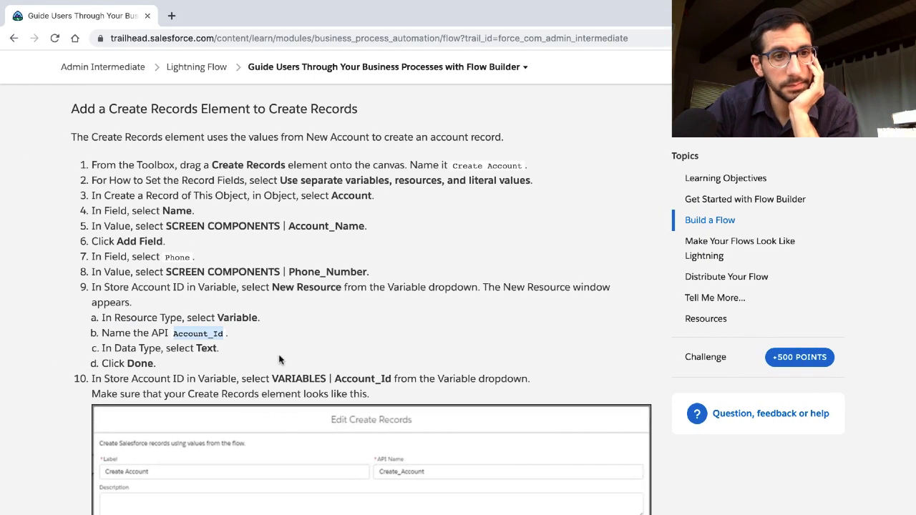
pyautogui.tripleClick(205, 348)
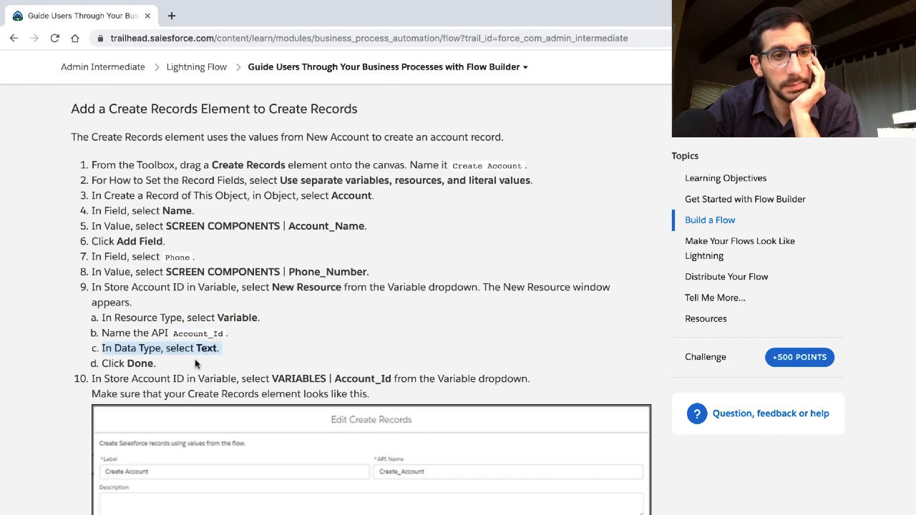
pyautogui.tripleClick(191, 368)
pyautogui.hotkey('ctrl', 'Right')
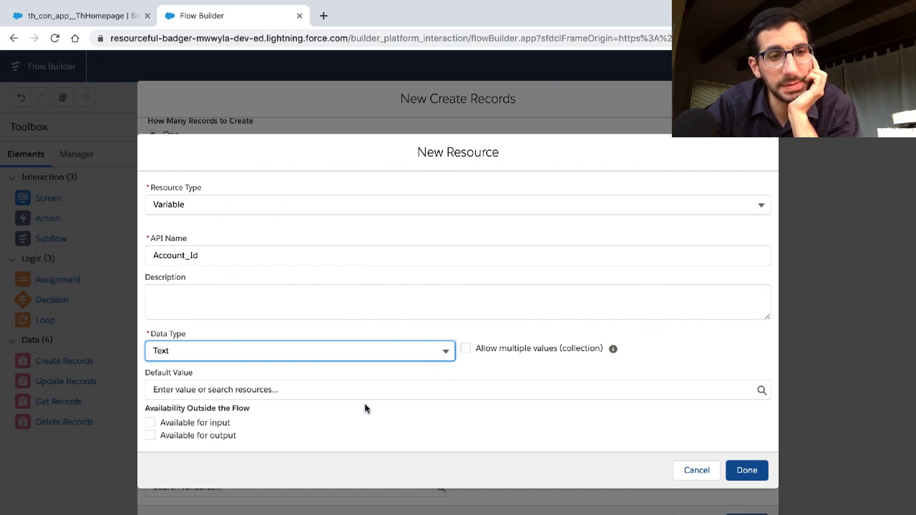
pyautogui.click(746, 470)
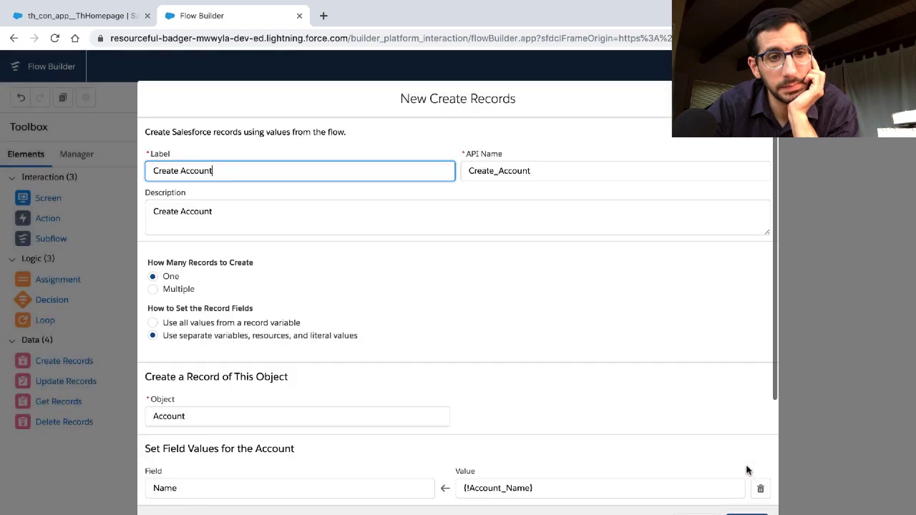
# Check the Trailhead instruction for storing the account ID, and select the Account_Id variable in the Create Account element.
pyautogui.hotkey('ctrl', 'Left')
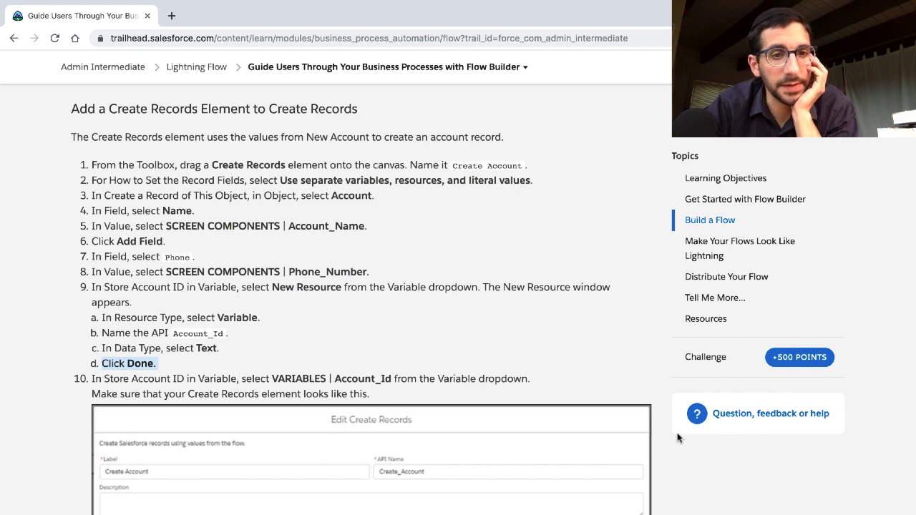
pyautogui.click(678, 438)
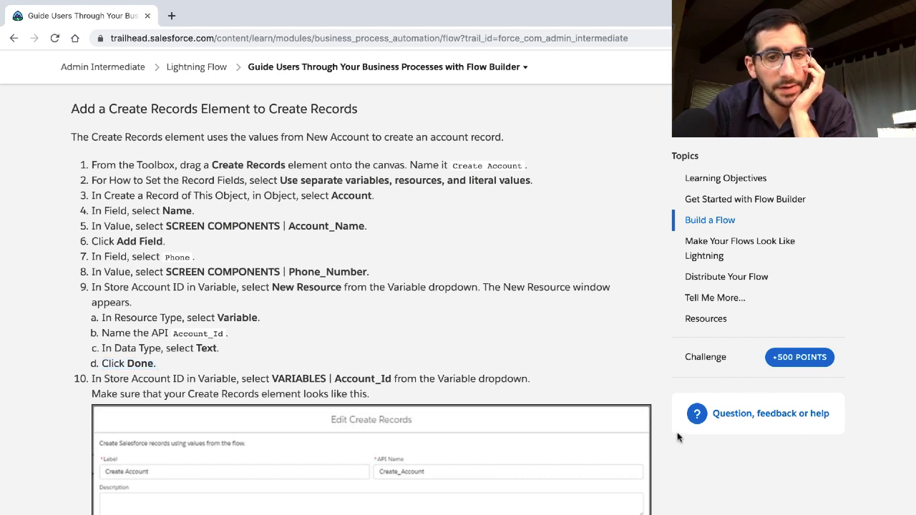
pyautogui.scroll(-3, 678, 438)
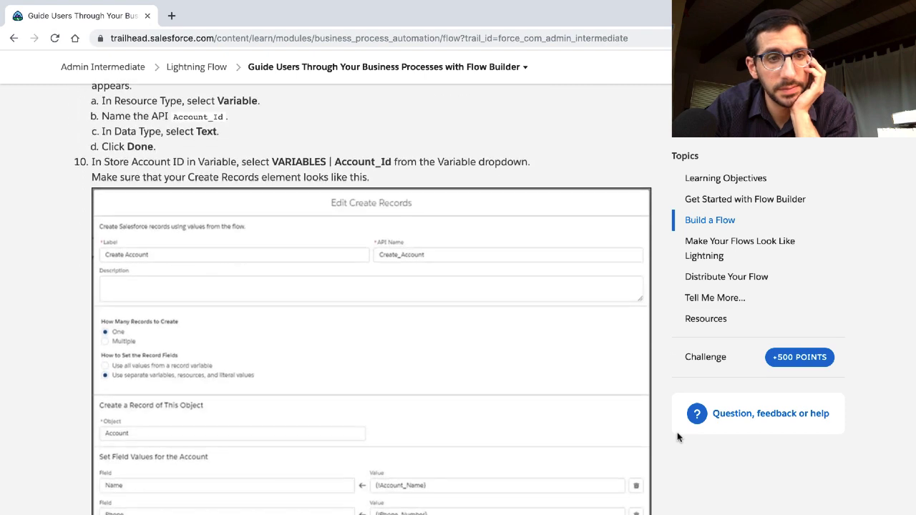
pyautogui.scroll(-1, 678, 438)
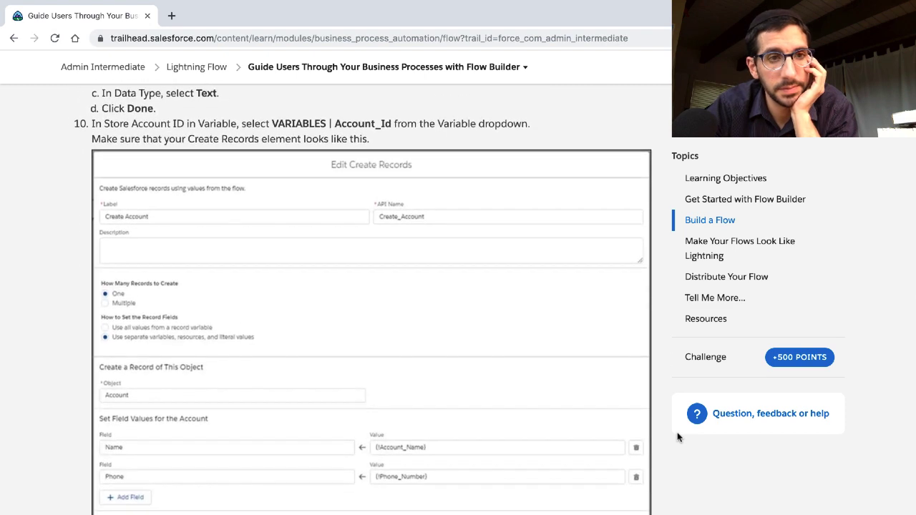
pyautogui.scroll(-1, 678, 438)
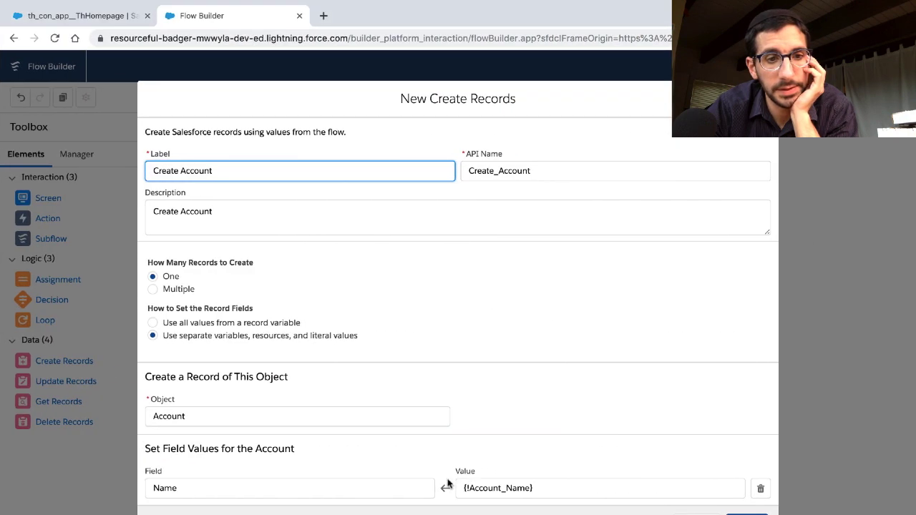
pyautogui.click(395, 489)
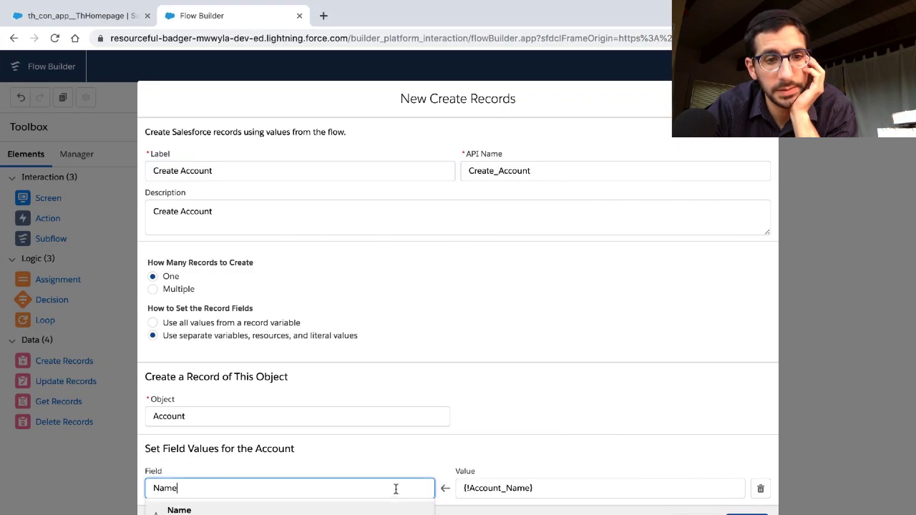
pyautogui.click(403, 462)
pyautogui.scroll(-2, 404, 462)
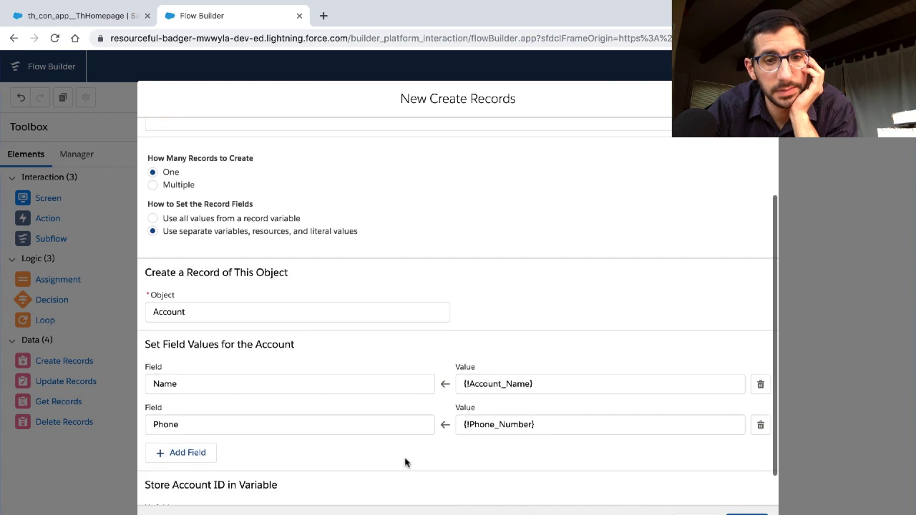
pyautogui.click(388, 478)
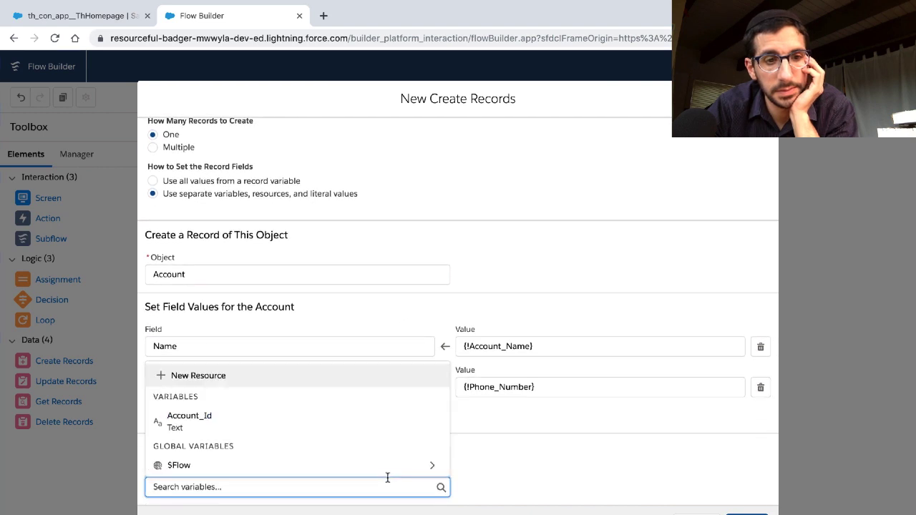
pyautogui.click(371, 425)
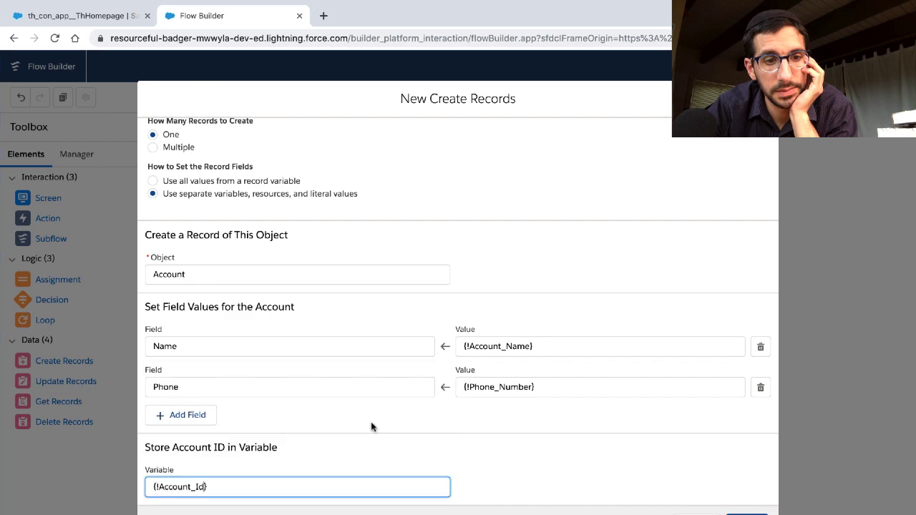
pyautogui.click(456, 473)
# Compare the Create Account element's settings with the Trailhead example and save the element.
pyautogui.scroll(2, 457, 473)
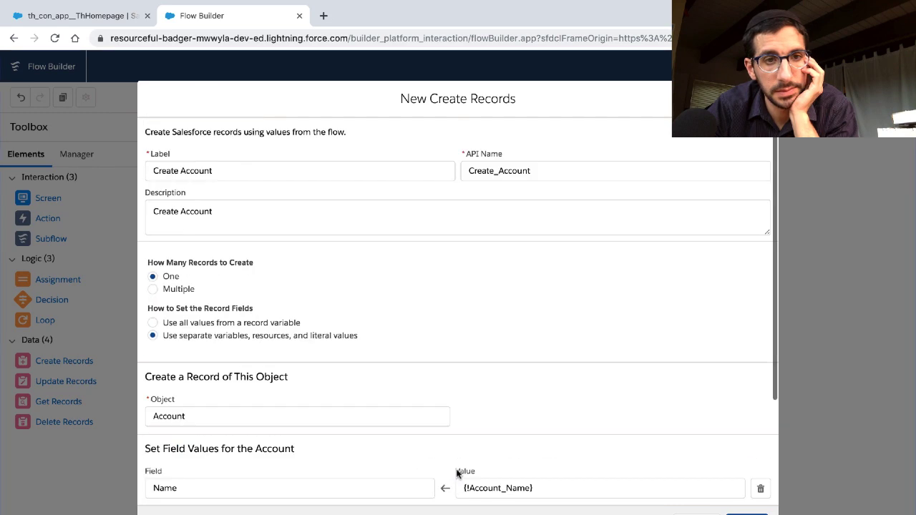
pyautogui.hotkey('alt', 'Tab')
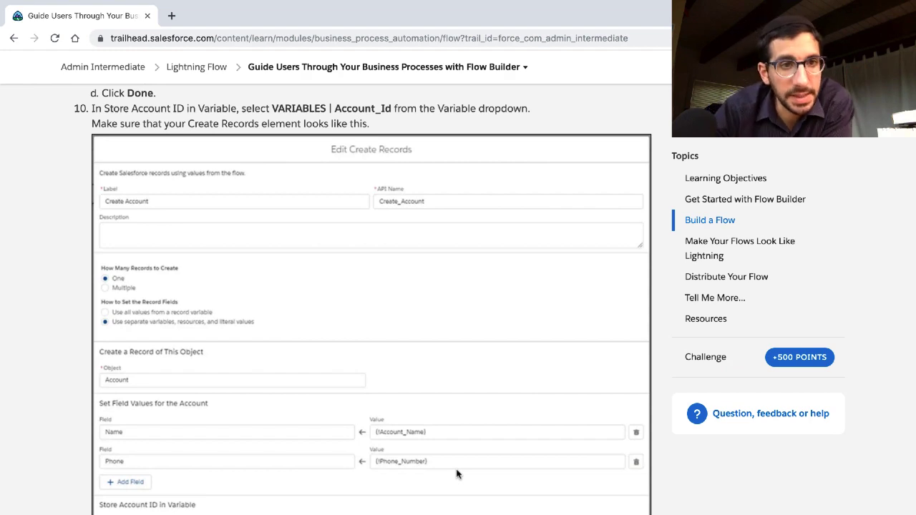
pyautogui.hotkey('alt', 'Tab')
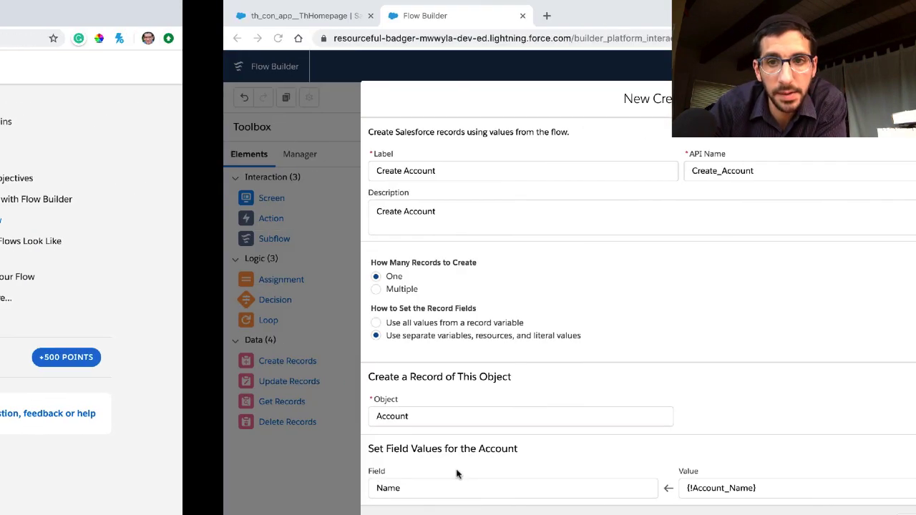
pyautogui.hotkey('alt', 'Tab')
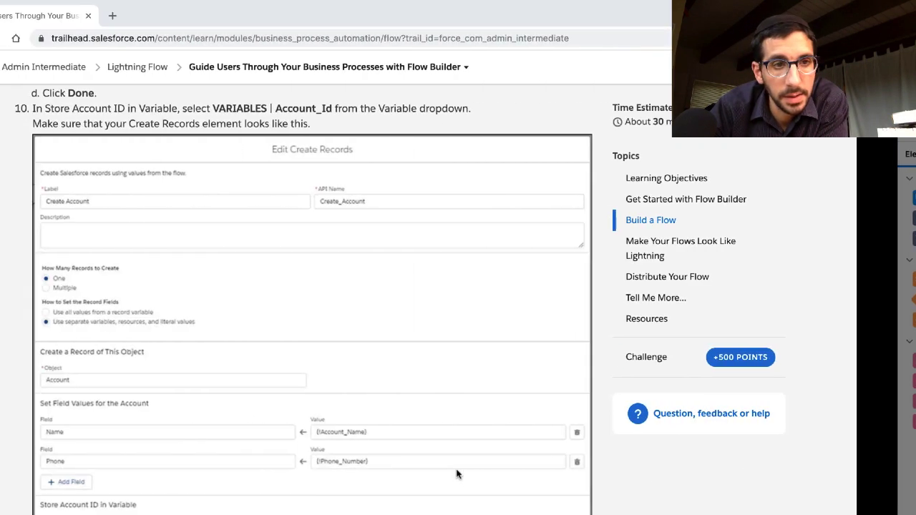
pyautogui.scroll(-1, 456, 473)
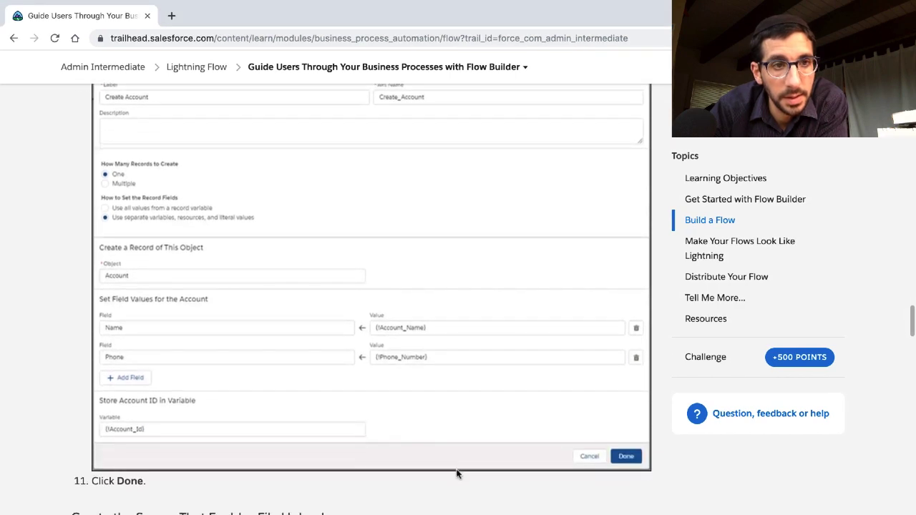
pyautogui.hotkey('alt', 'Tab')
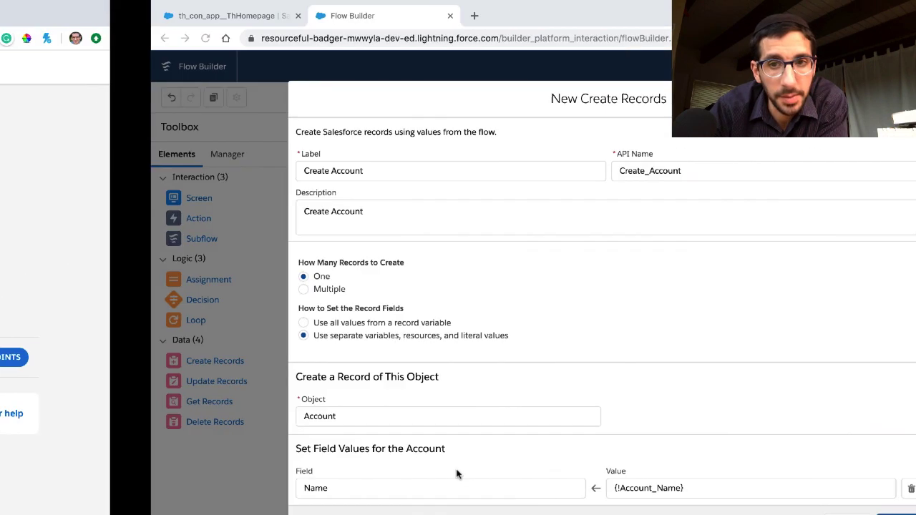
pyautogui.scroll(-2, 456, 473)
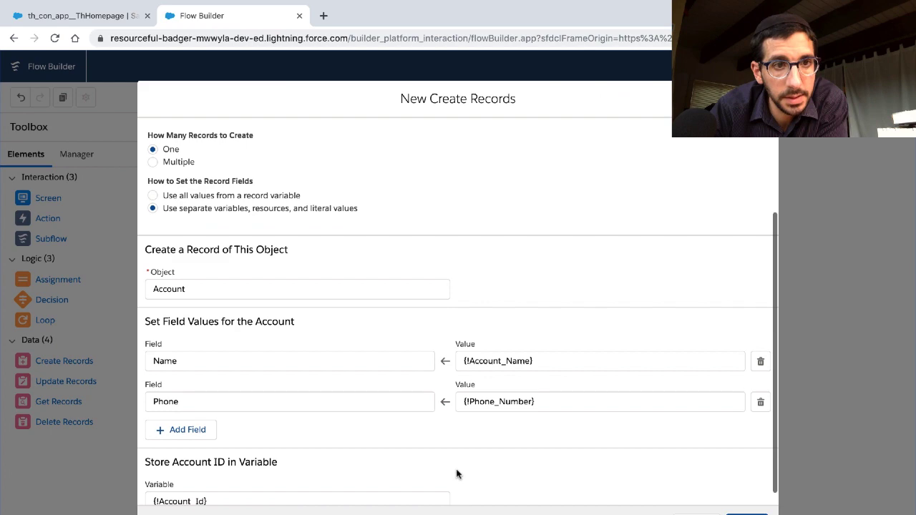
pyautogui.hotkey('alt', 'Tab')
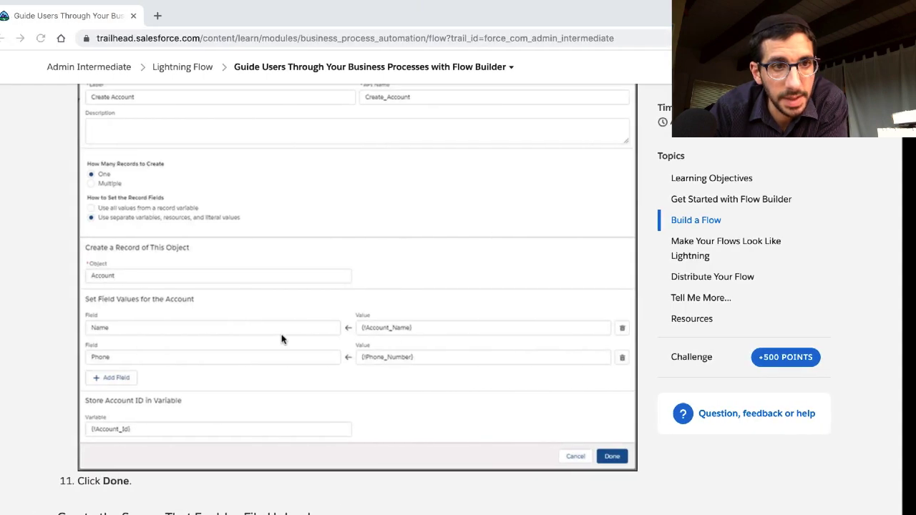
pyautogui.scroll(-1, 281, 339)
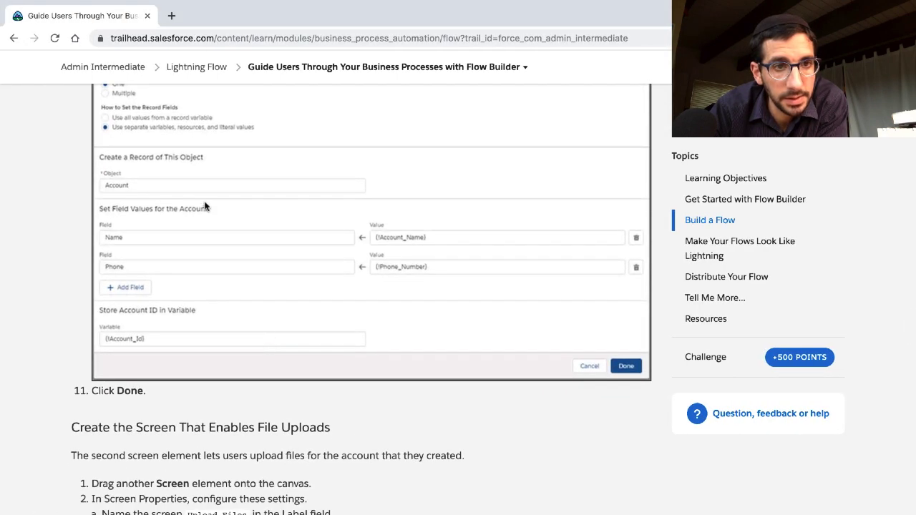
pyautogui.hotkey('alt', 'Tab')
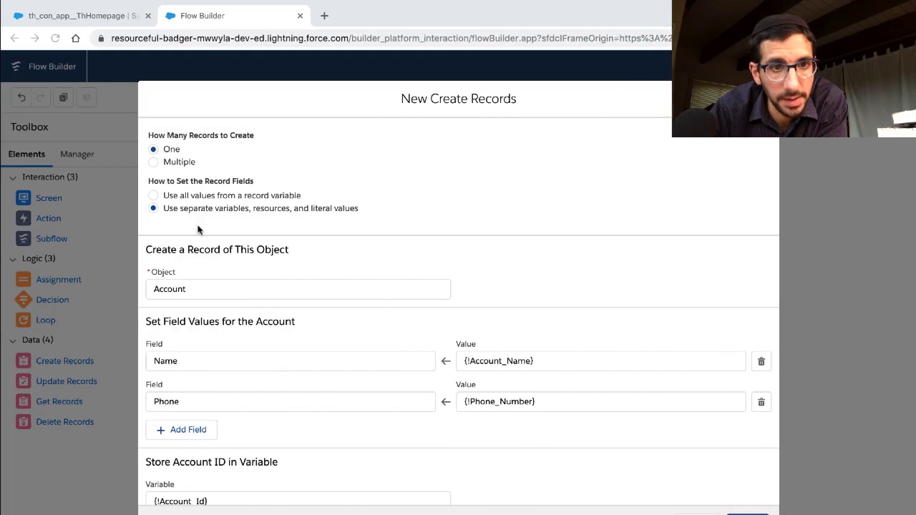
pyautogui.scroll(-1, 234, 265)
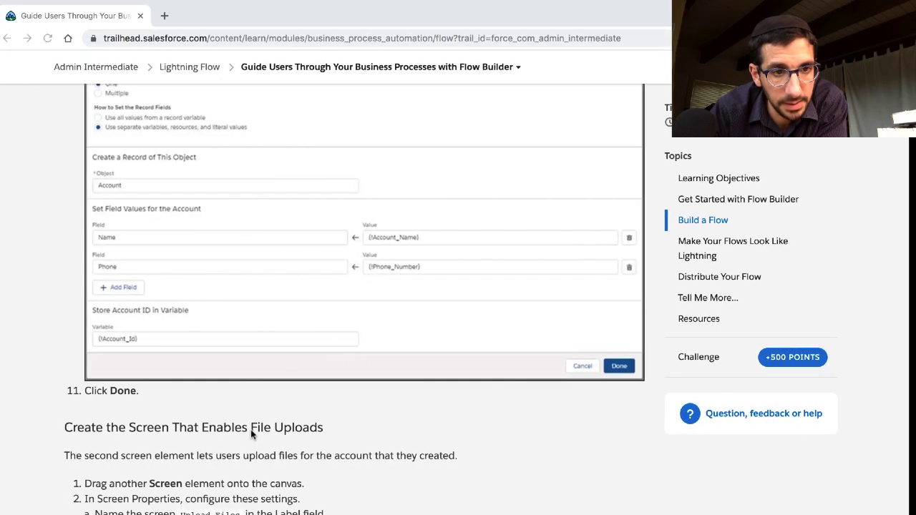
pyautogui.scroll(-2, 252, 434)
pyautogui.scroll(-5, 251, 434)
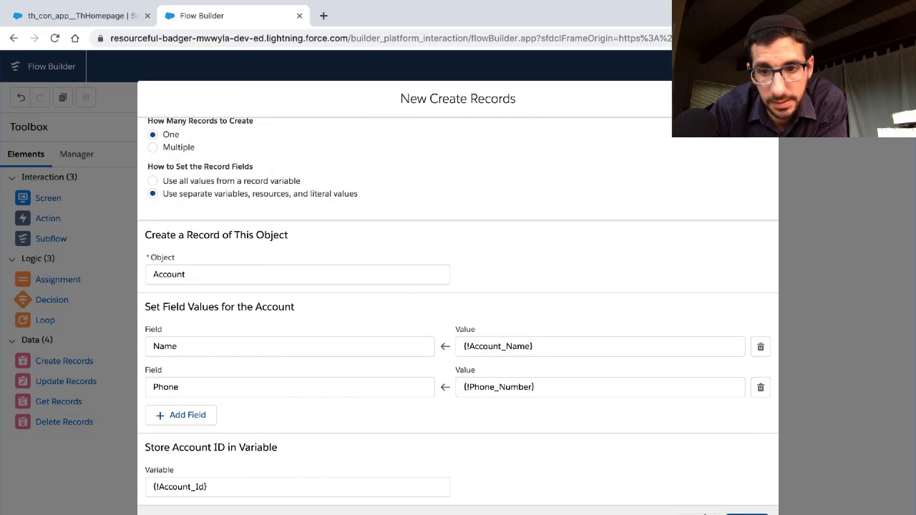
pyautogui.click(746, 514)
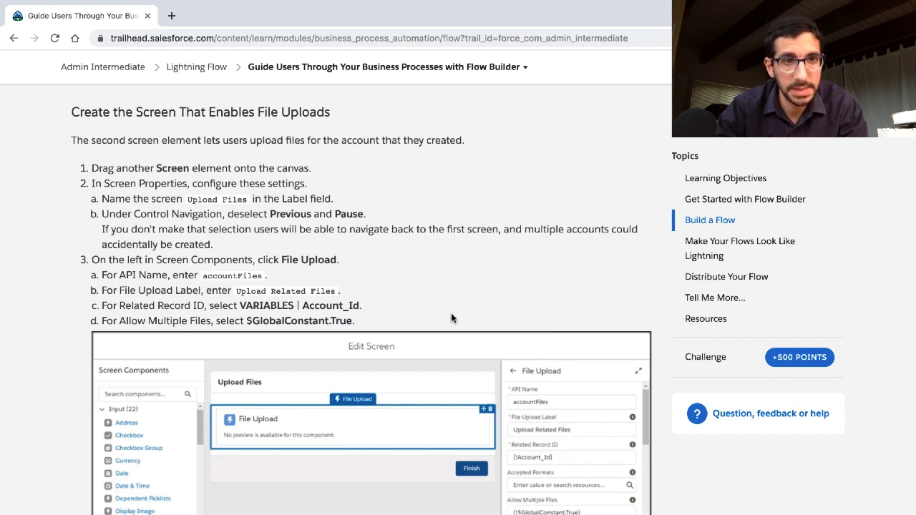
# Read the Trailhead instructions for the file upload screen and add a Screen element to the canvas beside Create Account.
pyautogui.tripleClick(352, 141)
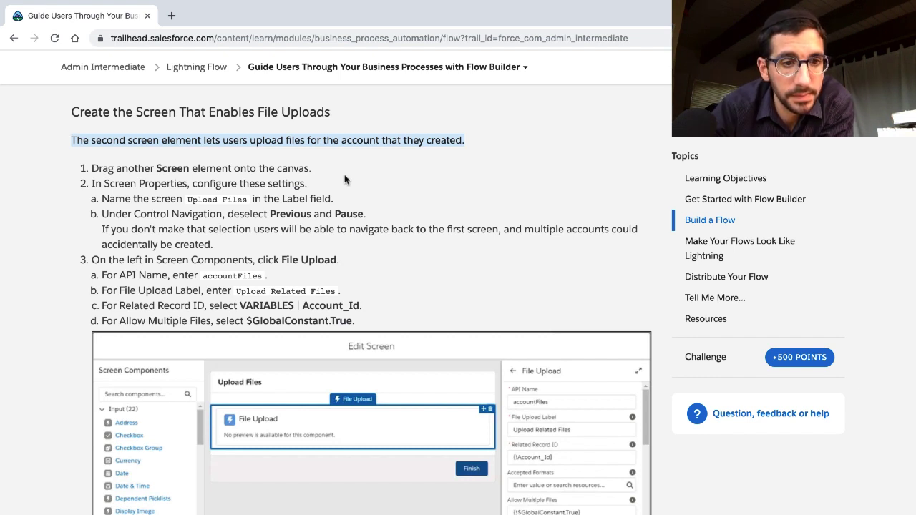
pyautogui.hotkey('ctrl', 'Right')
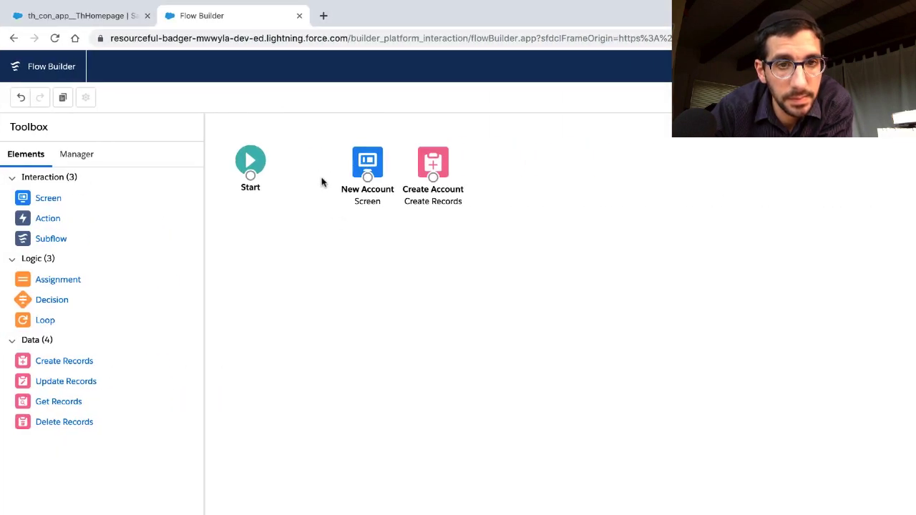
pyautogui.hotkey('ctrl', 'Left')
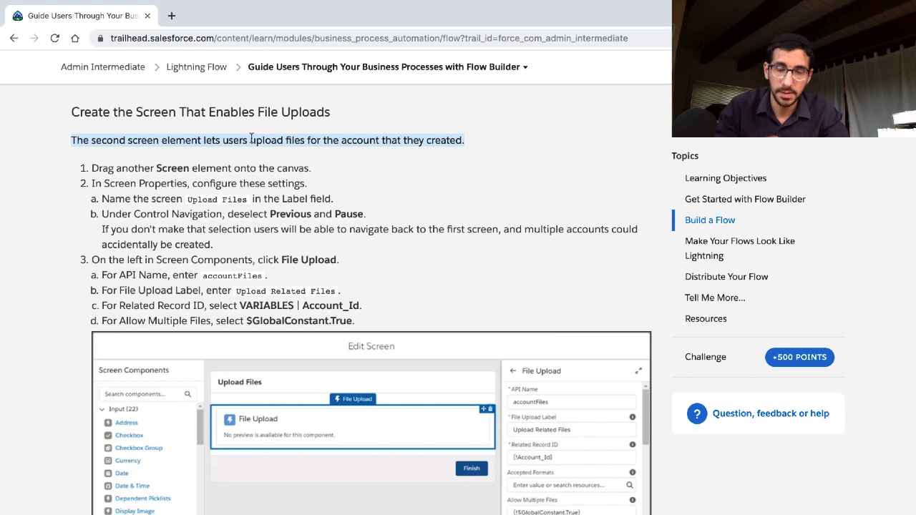
pyautogui.tripleClick(209, 169)
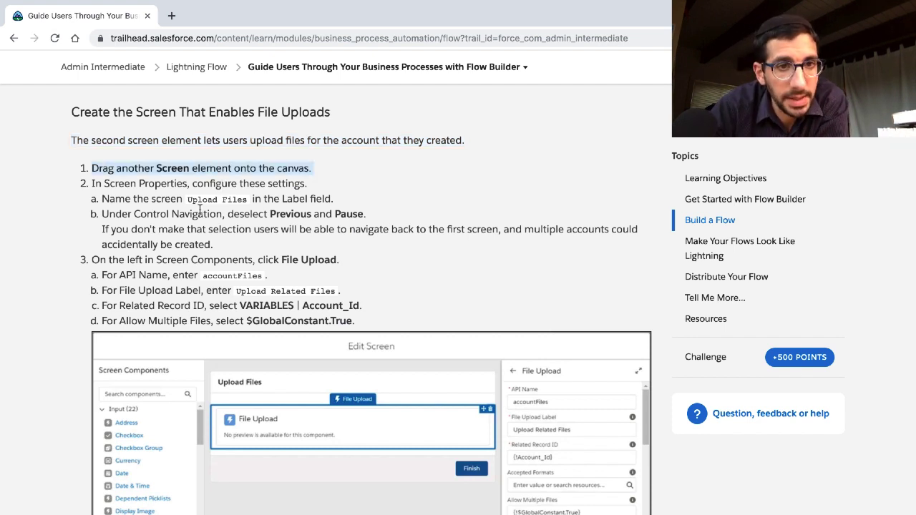
pyautogui.hotkey('ctrl', 'Right')
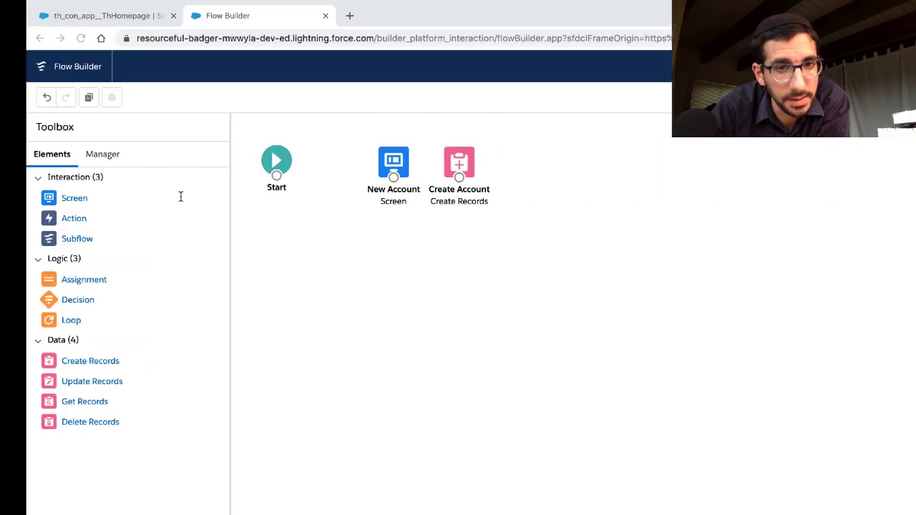
pyautogui.moveTo(45, 201); pyautogui.dragTo(530, 153)
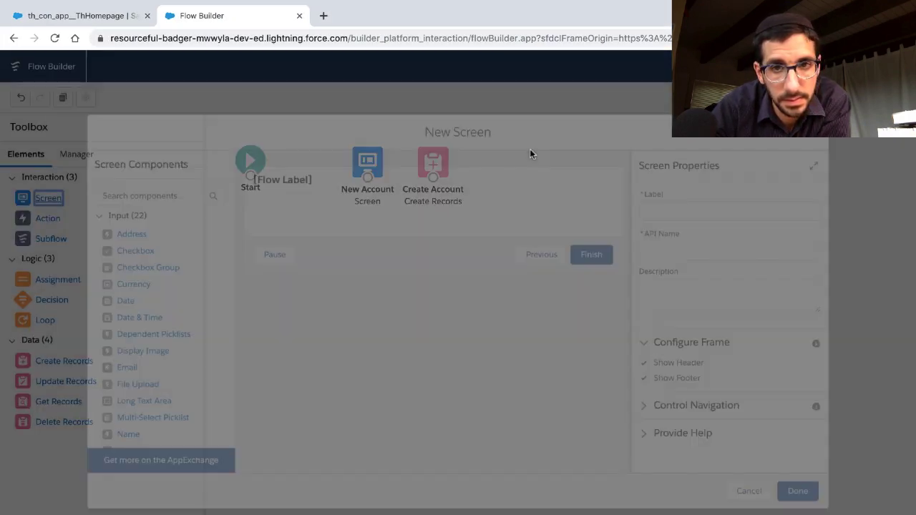
# Copy Upload Files from the Trailhead instructions and enter it as the new screen's label.
pyautogui.hotkey('ctrl', 'Left')
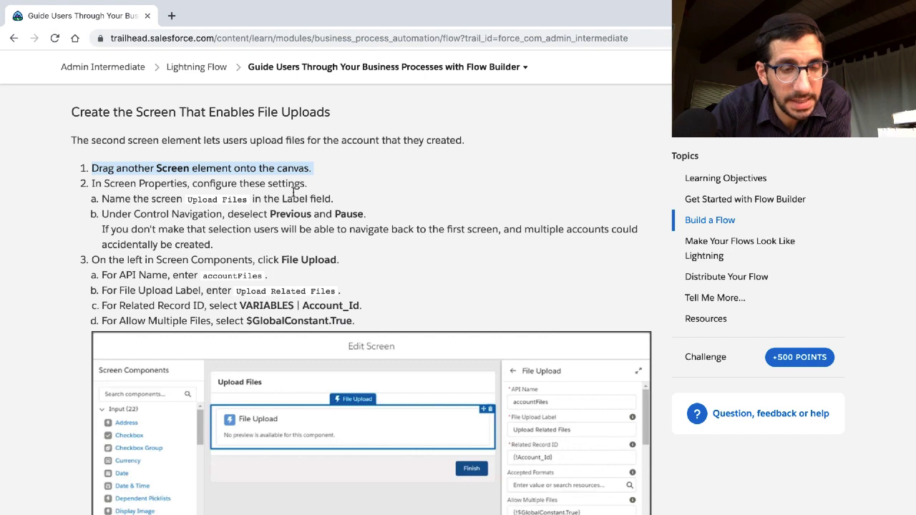
pyautogui.scroll(-1, 293, 193)
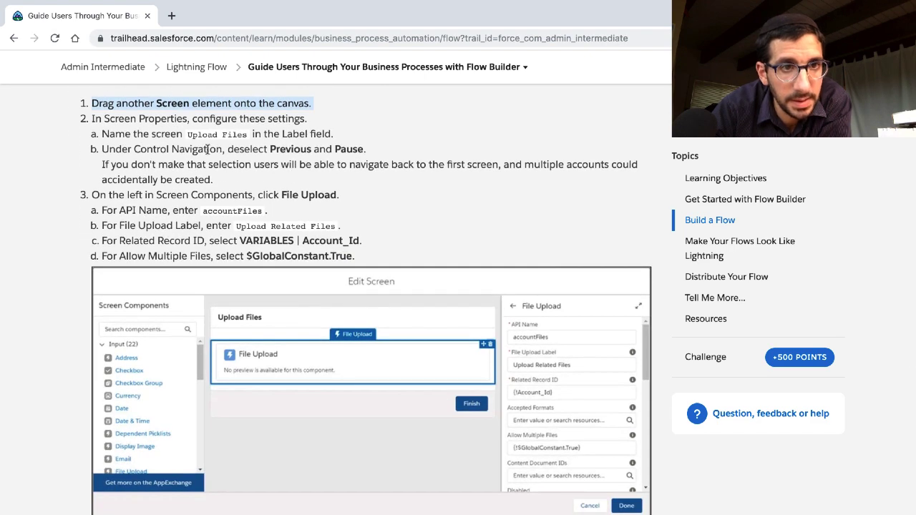
pyautogui.moveTo(186, 135); pyautogui.dragTo(248, 136)
pyautogui.hotkey('ctrl', 'c')
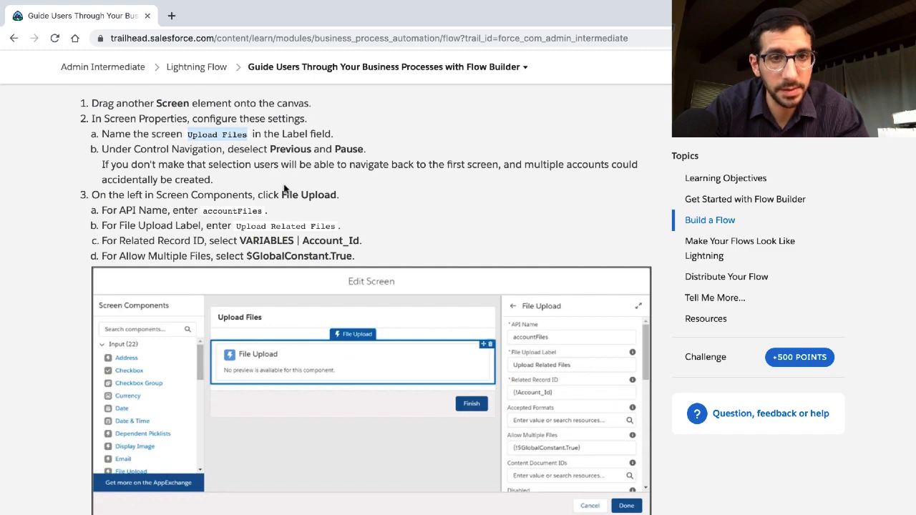
pyautogui.hotkey('ctrl', 'Right')
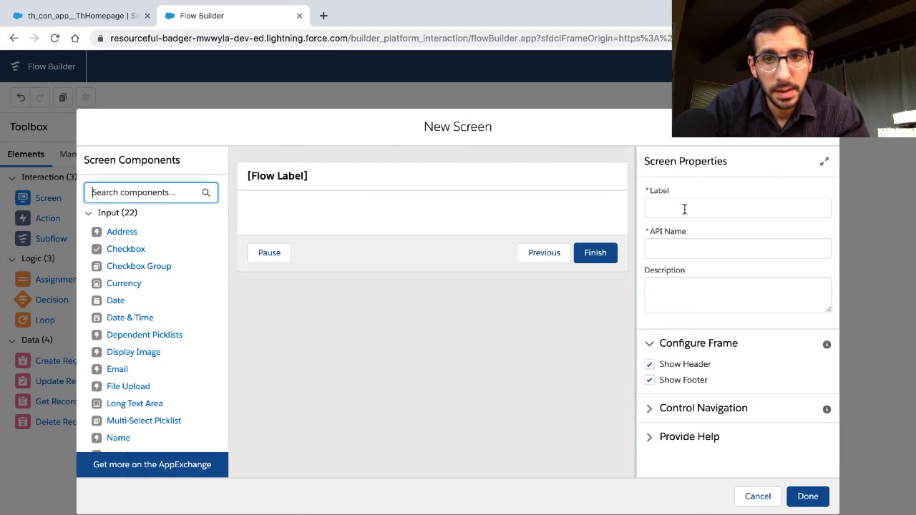
pyautogui.click(684, 209)
pyautogui.hotkey('ctrl', 'v')
pyautogui.click(670, 291)
# Check the Trailhead instructions for the Upload Files screen and disable Previous and Pause in its navigation controls.
pyautogui.hotkey('ctrl', 'Left')
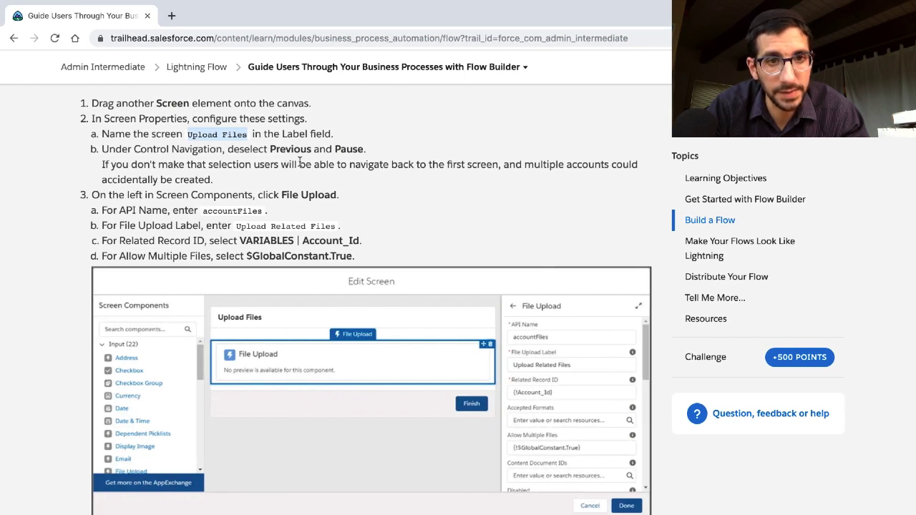
pyautogui.scroll(-3, 299, 164)
pyautogui.hotkey('ctrl', 'Right')
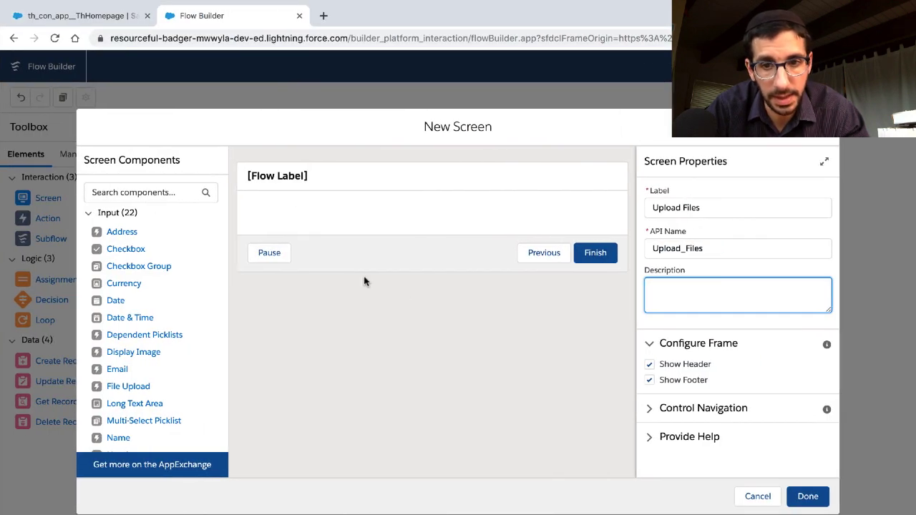
pyautogui.click(651, 409)
pyautogui.scroll(-5, 651, 411)
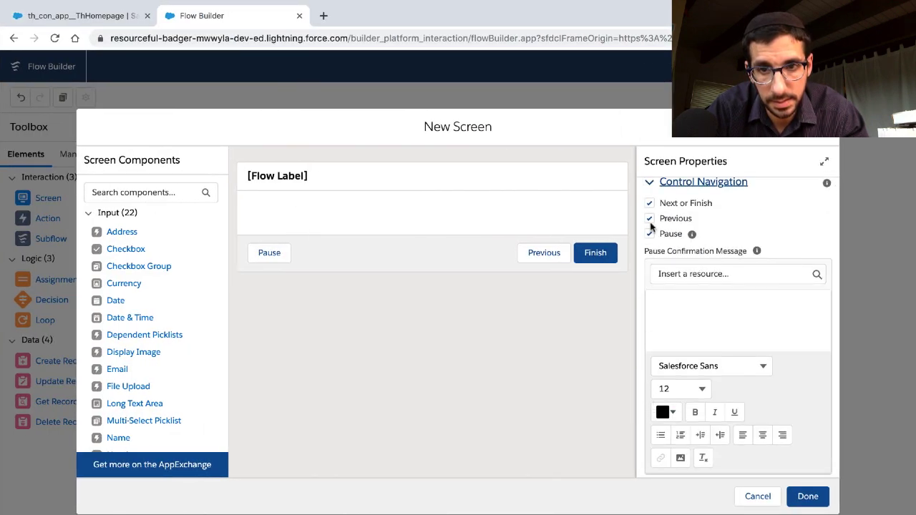
pyautogui.click(649, 219)
pyautogui.click(649, 234)
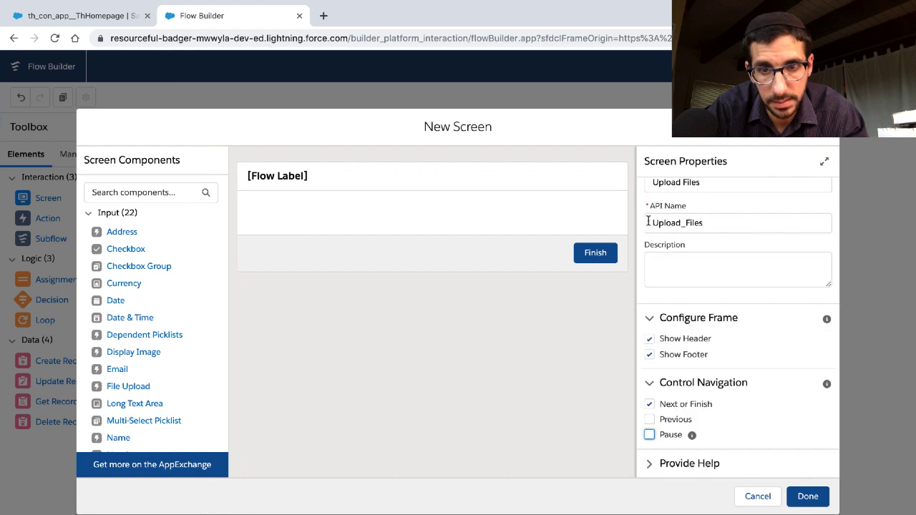
# Re-enable Previous and Pause to compare the footer preview, and disable both again.
pyautogui.scroll(1, 647, 222)
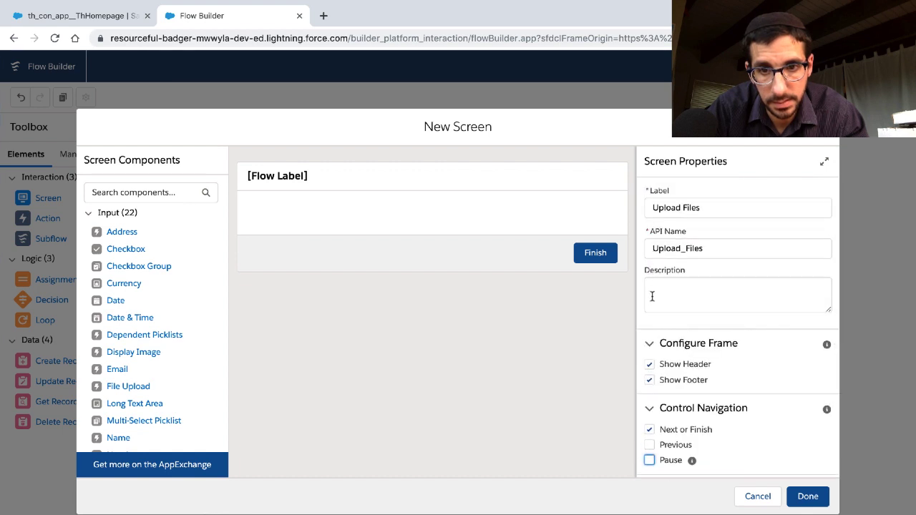
pyautogui.scroll(-1, 652, 296)
pyautogui.click(649, 419)
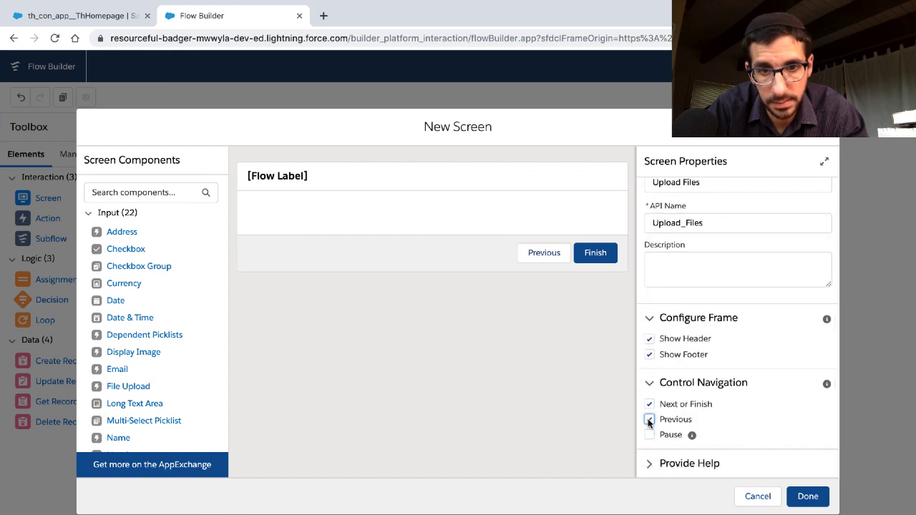
pyautogui.click(649, 434)
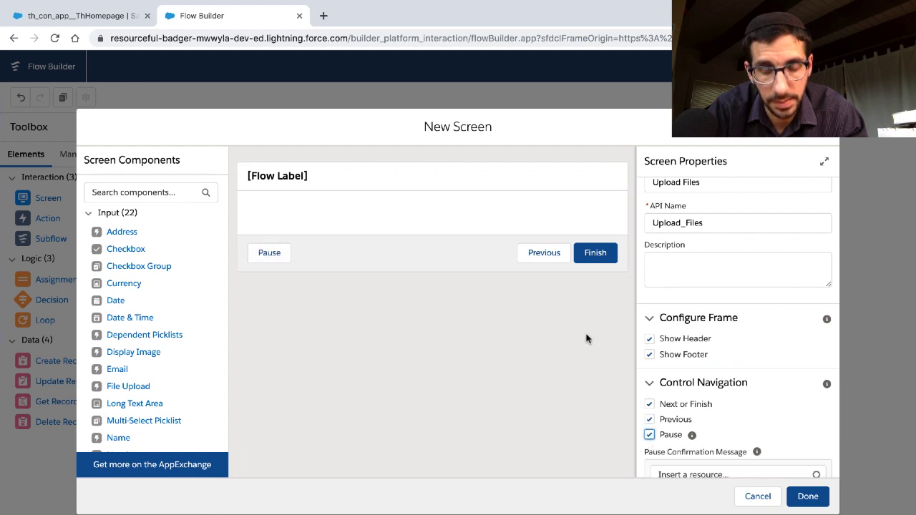
pyautogui.click(649, 419)
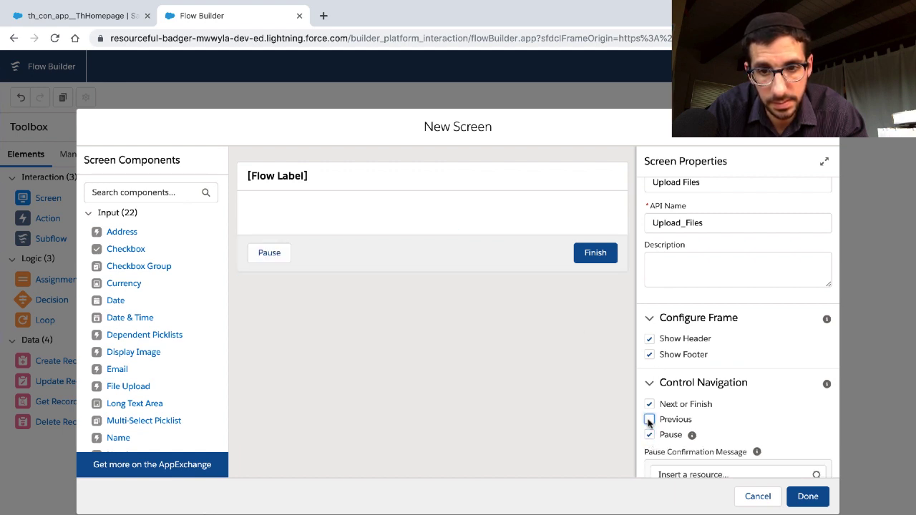
pyautogui.click(648, 435)
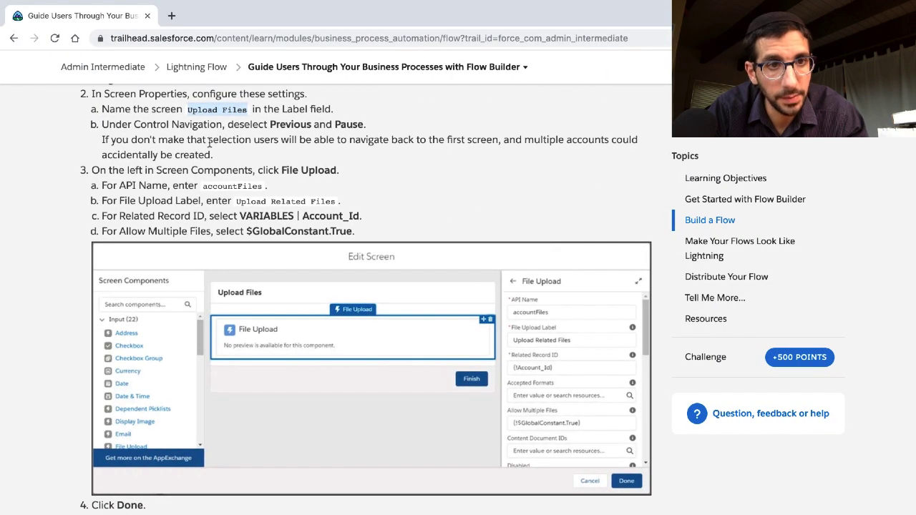
# Read Trailhead's reason for deselecting Previous and Pause, and its instruction for adding a File Upload component.
pyautogui.tripleClick(207, 144)
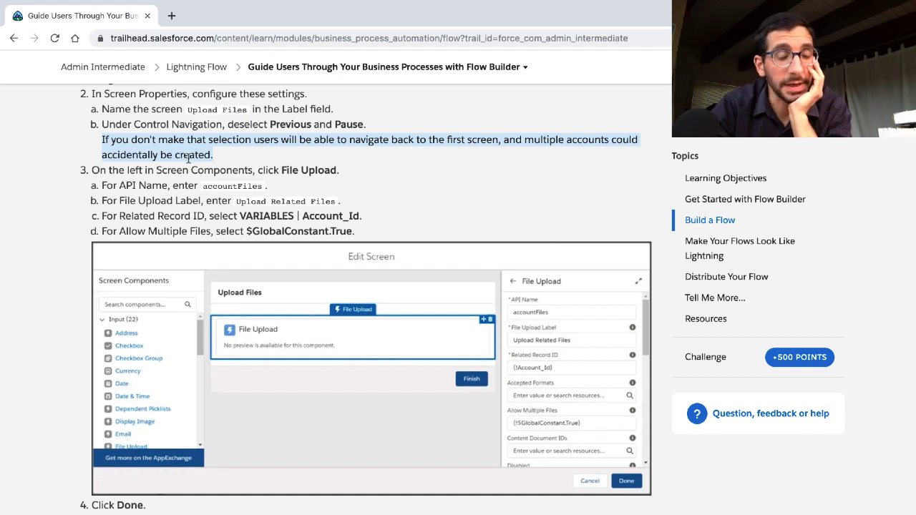
pyautogui.scroll(1, 188, 157)
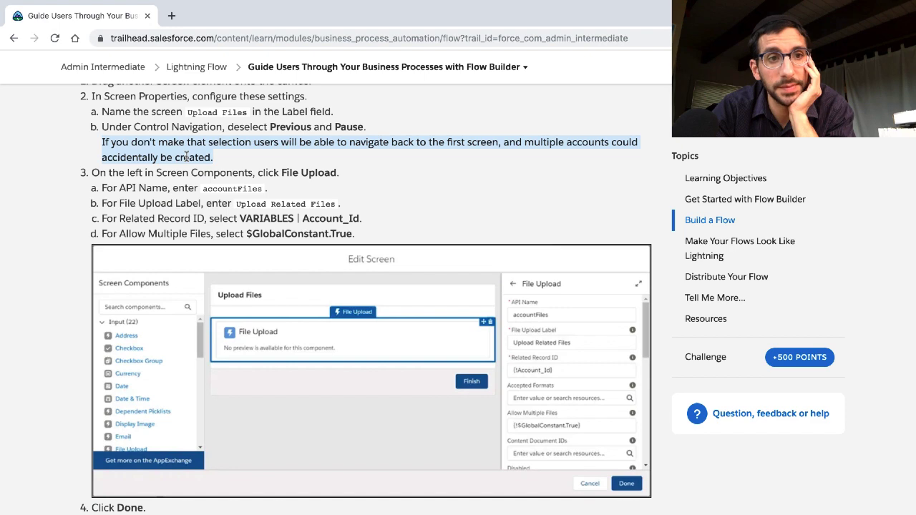
pyautogui.scroll(-1, 187, 188)
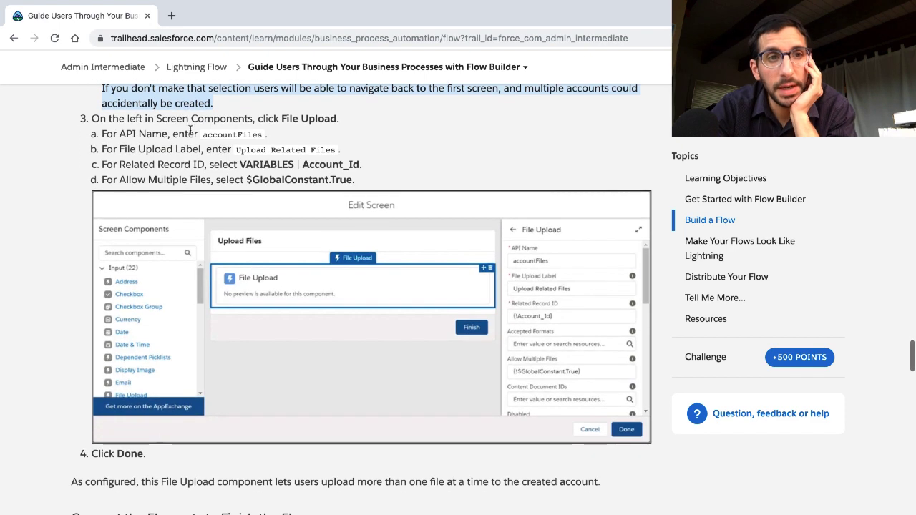
pyautogui.click(192, 126)
pyautogui.tripleClick(191, 126)
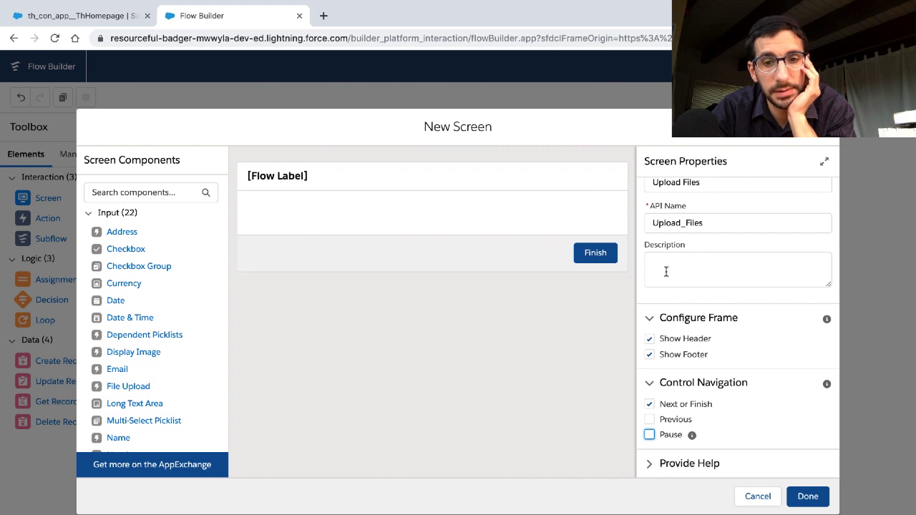
# Review the Upload Files screen's properties and look at its help text settings.
pyautogui.scroll(1, 665, 272)
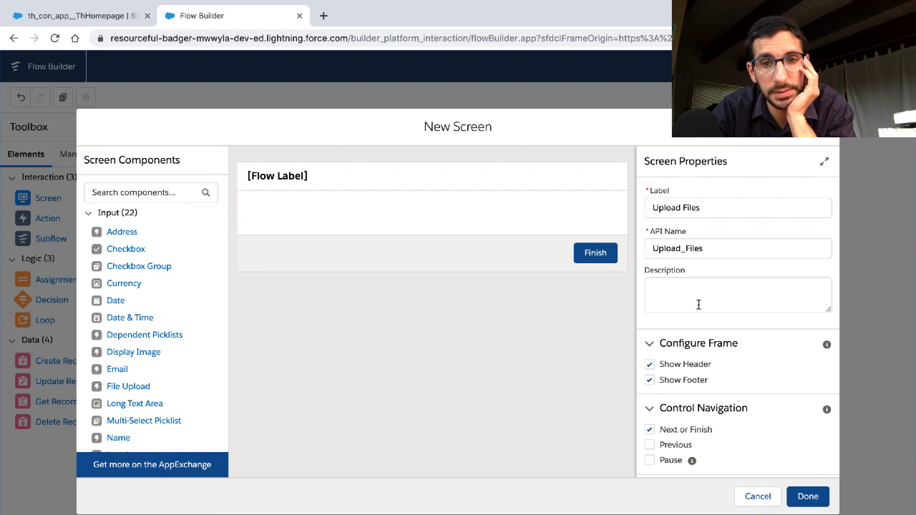
pyautogui.scroll(-1, 698, 307)
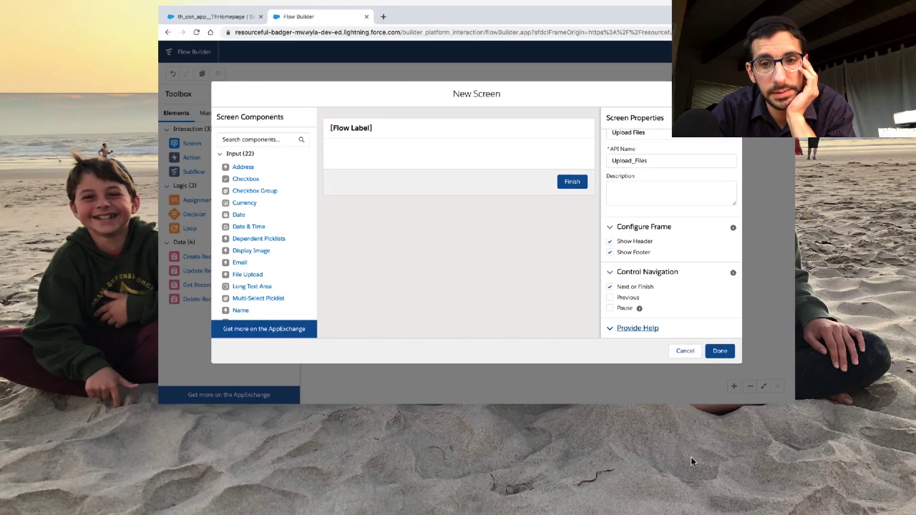
pyautogui.click(638, 328)
pyautogui.scroll(-5, 665, 302)
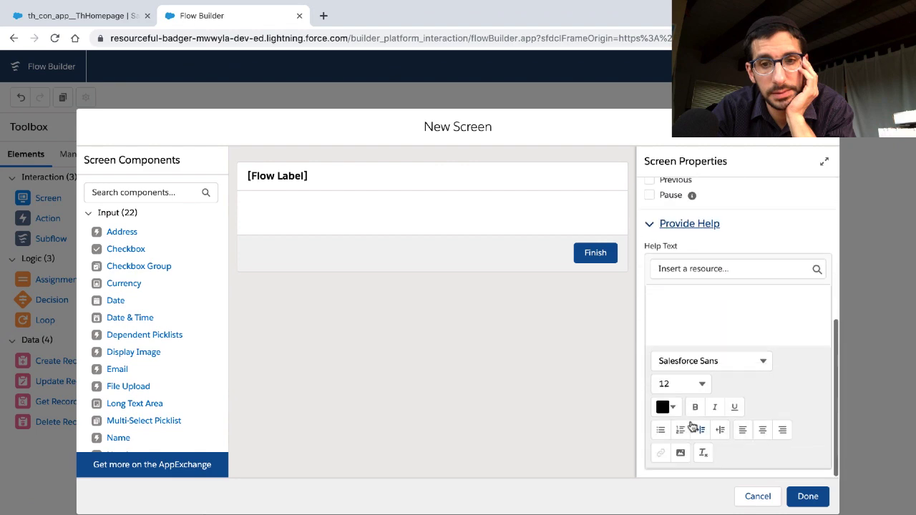
# Recheck the Trailhead instructions and add a File Upload component to the Upload Files screen.
pyautogui.hotkey('ctrl', 'Left')
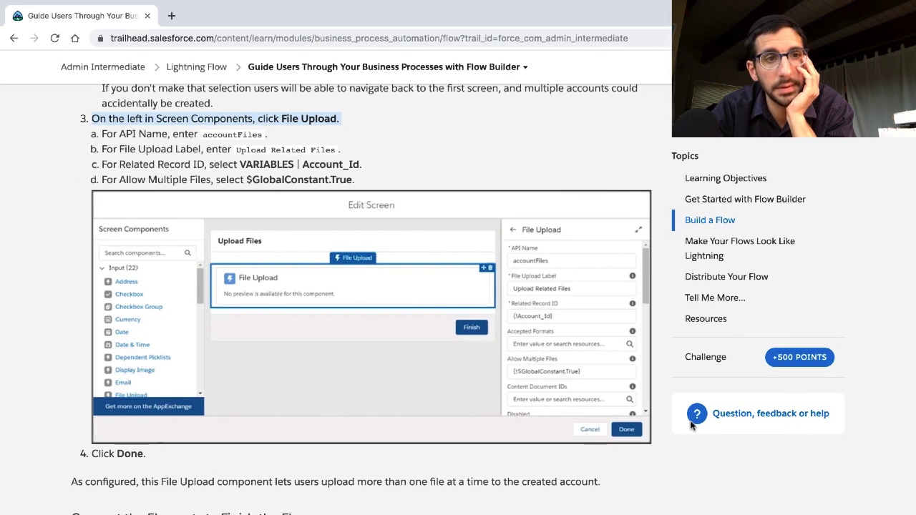
pyautogui.scroll(1, 690, 425)
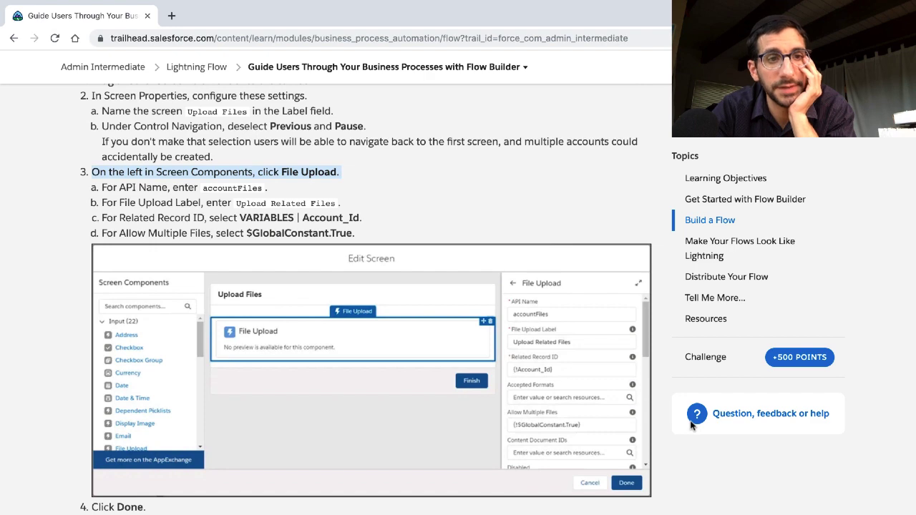
pyautogui.hotkey('ctrl', 'Right')
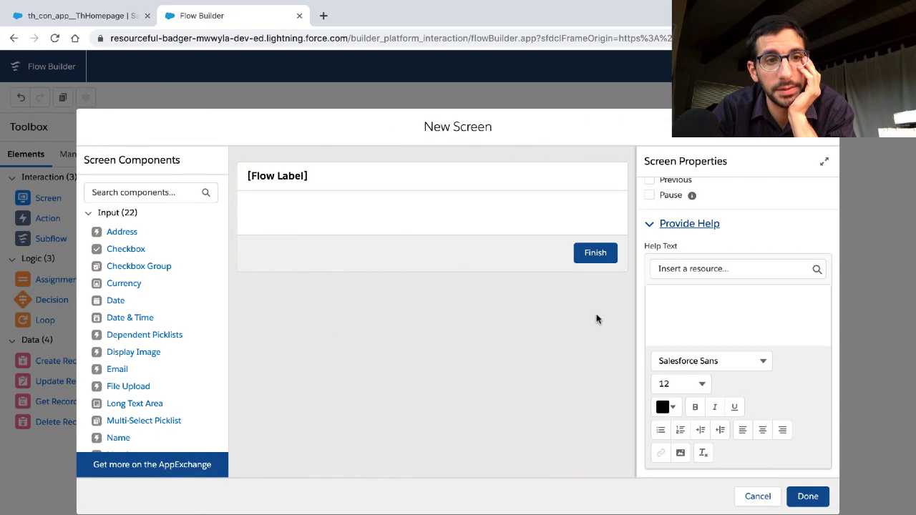
pyautogui.scroll(-1, 119, 322)
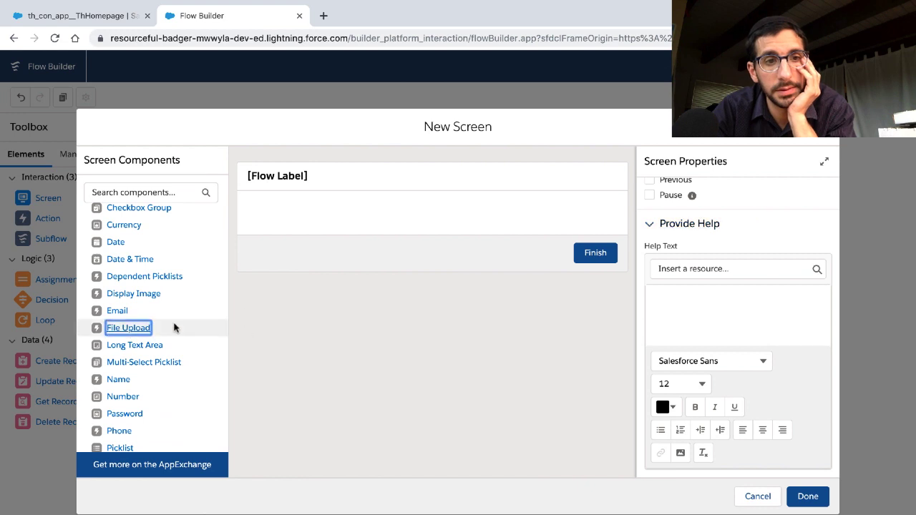
pyautogui.click(130, 329)
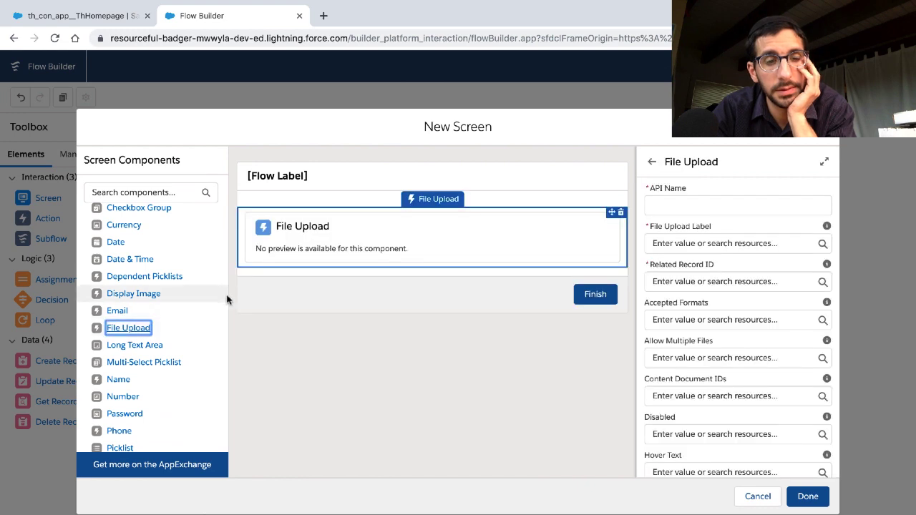
# Copy accountFiles from the Trailhead instructions and enter it as the File Upload component's API name.
pyautogui.hotkey('ctrl', 'Left')
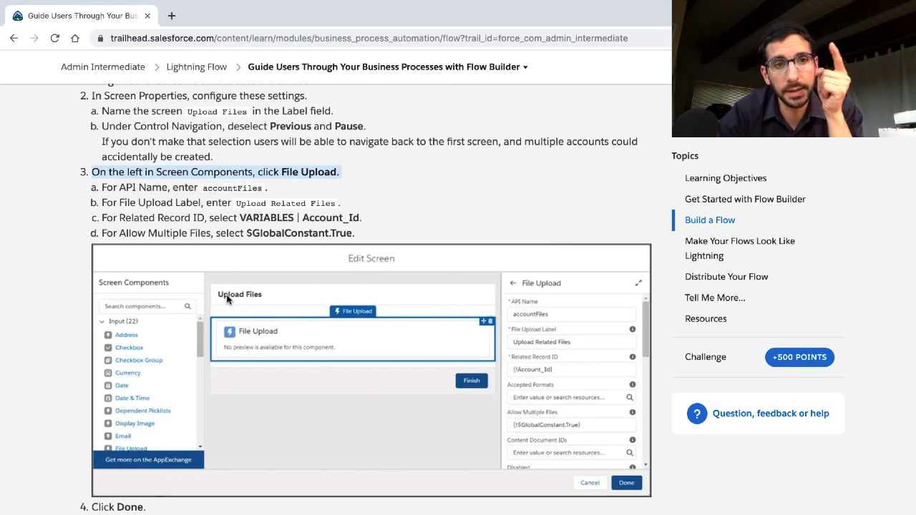
pyautogui.doubleClick(227, 187)
pyautogui.hotkey('ctrl', 'c')
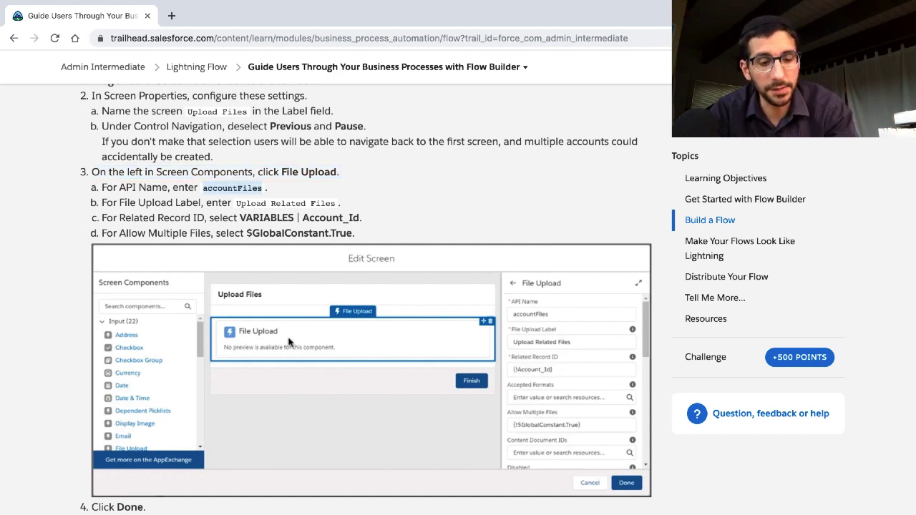
pyautogui.hotkey('ctrl', 'Right')
pyautogui.click(676, 205)
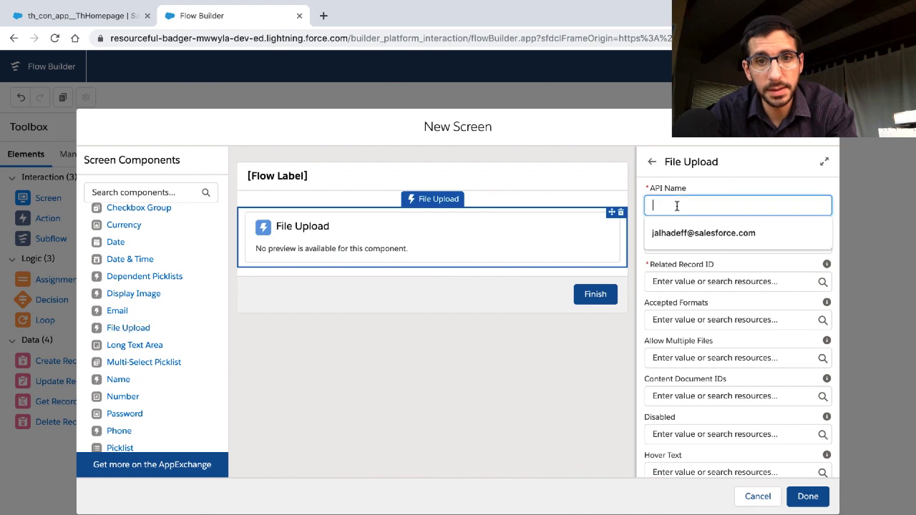
pyautogui.hotkey('ctrl', 'v')
pyautogui.click(574, 349)
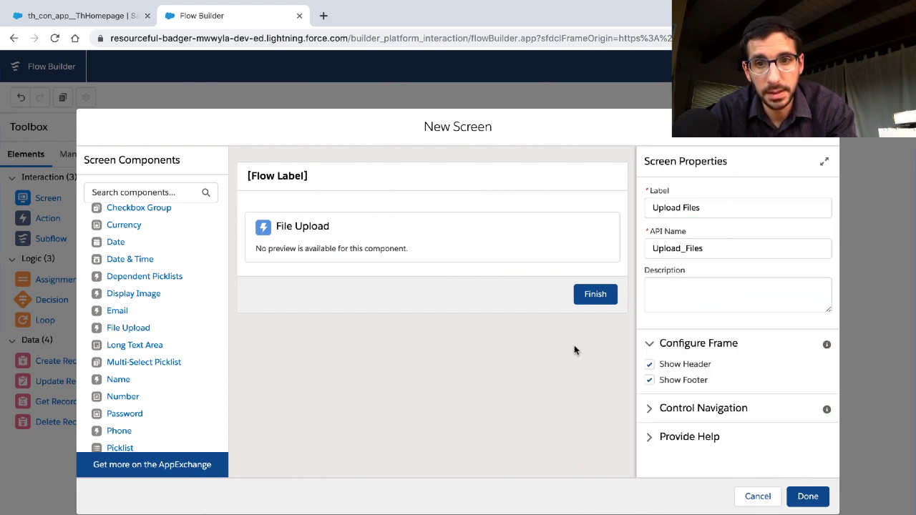
# Copy Upload Related Files from the Trailhead instructions and enter it as the component's File Upload Label.
pyautogui.click(522, 225)
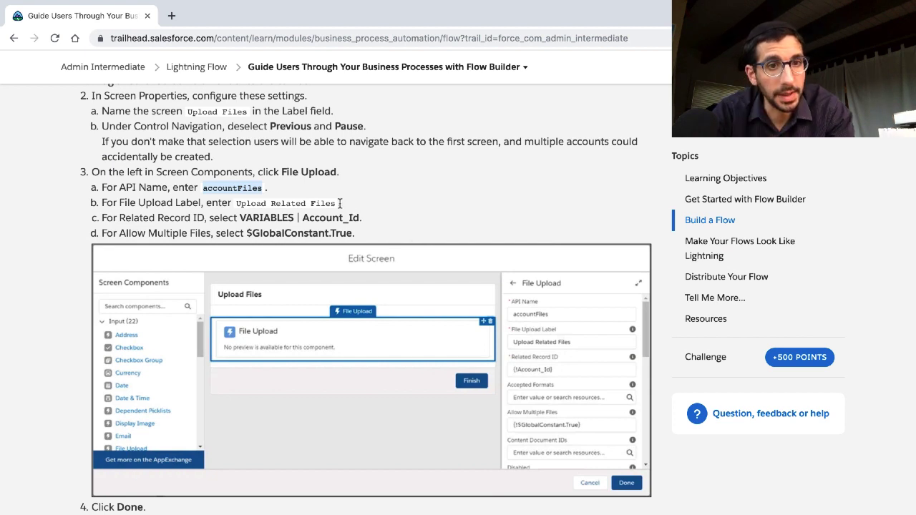
pyautogui.moveTo(336, 204); pyautogui.dragTo(239, 207)
pyautogui.hotkey('ctrl', 'c')
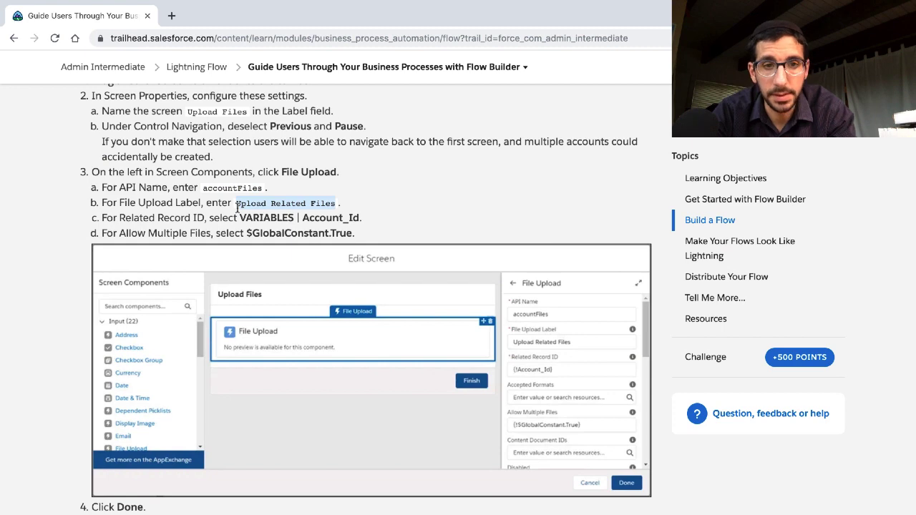
pyautogui.hotkey('alt', 'Tab')
pyautogui.click(699, 243)
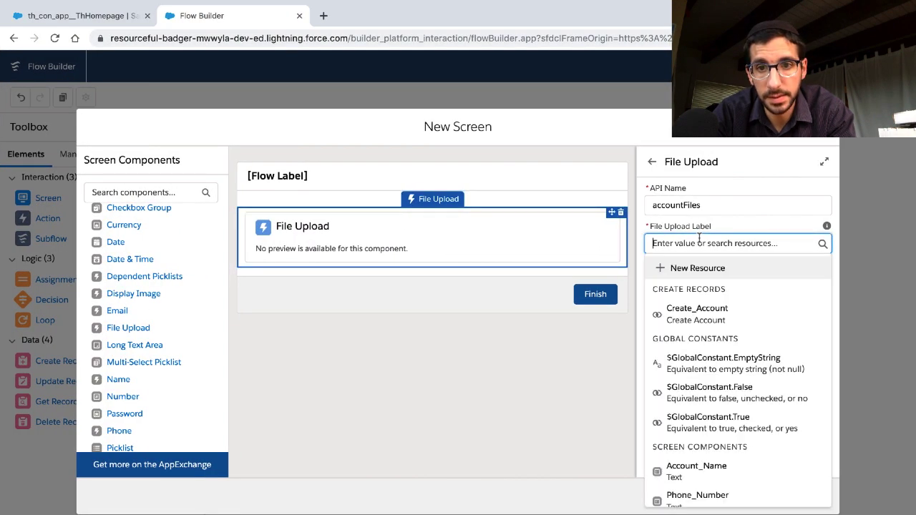
pyautogui.hotkey('ctrl', 'v')
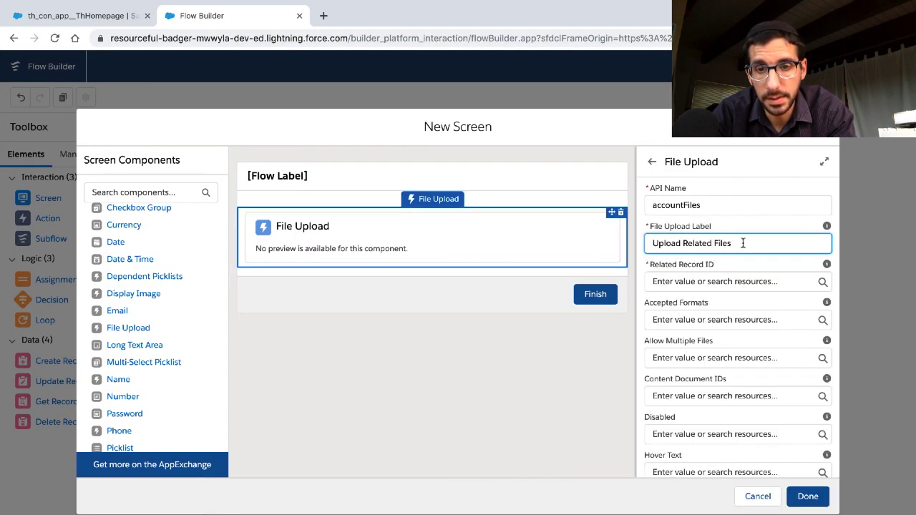
# Clear the File Upload Label to browse the available resources, and put Upload Related Files back as the label.
pyautogui.click(734, 281)
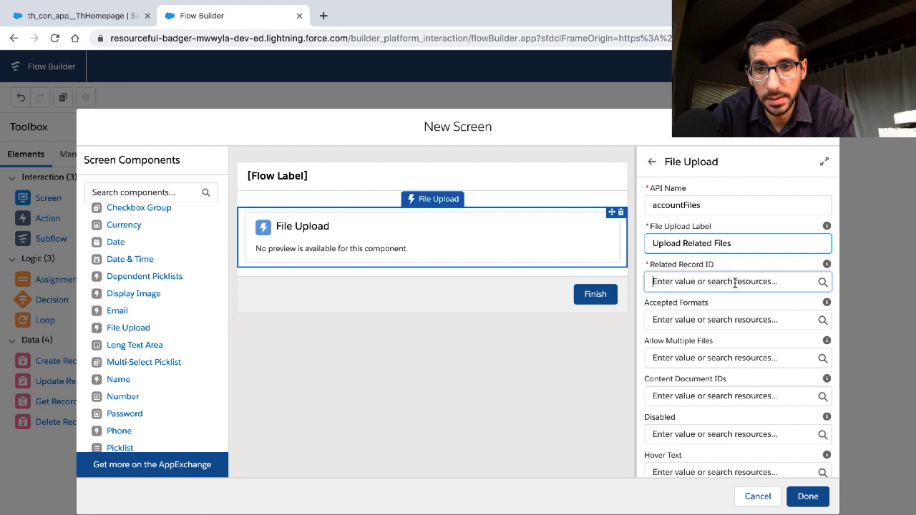
pyautogui.click(735, 243)
pyautogui.hotkey('ctrl', 'a')
pyautogui.hotkey('ctrl', 'c')
pyautogui.press('BackSpace')
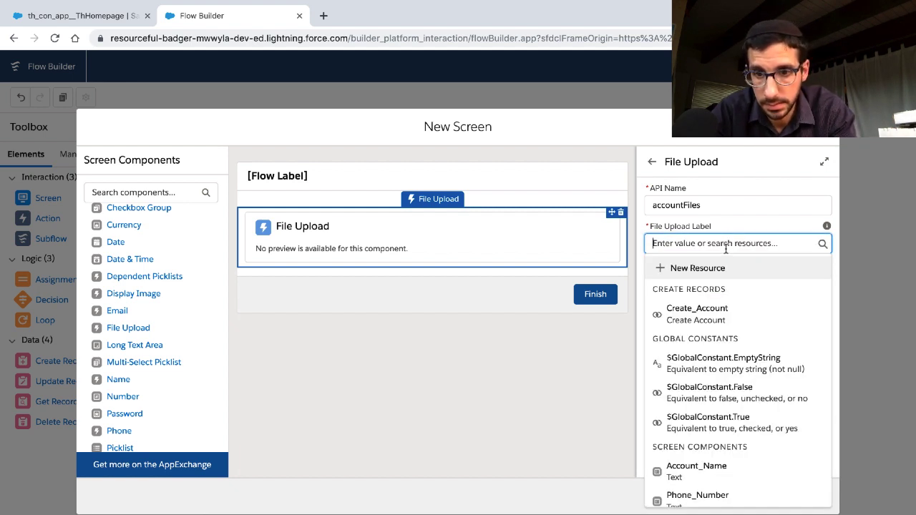
pyautogui.scroll(-5, 715, 350)
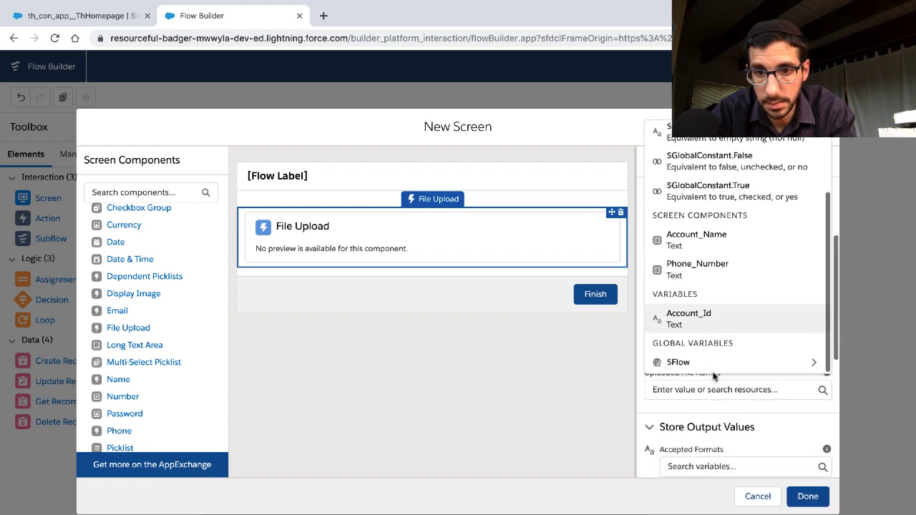
pyautogui.scroll(5, 708, 343)
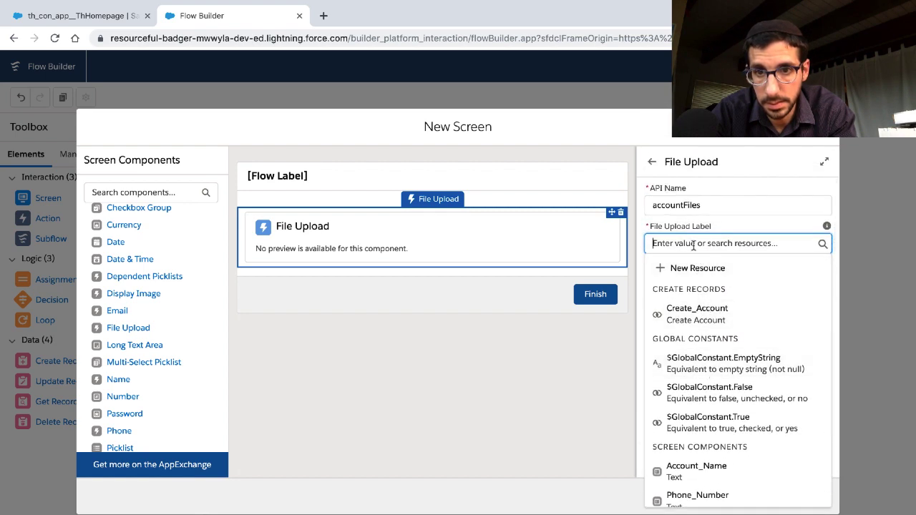
pyautogui.hotkey('ctrl', 'v')
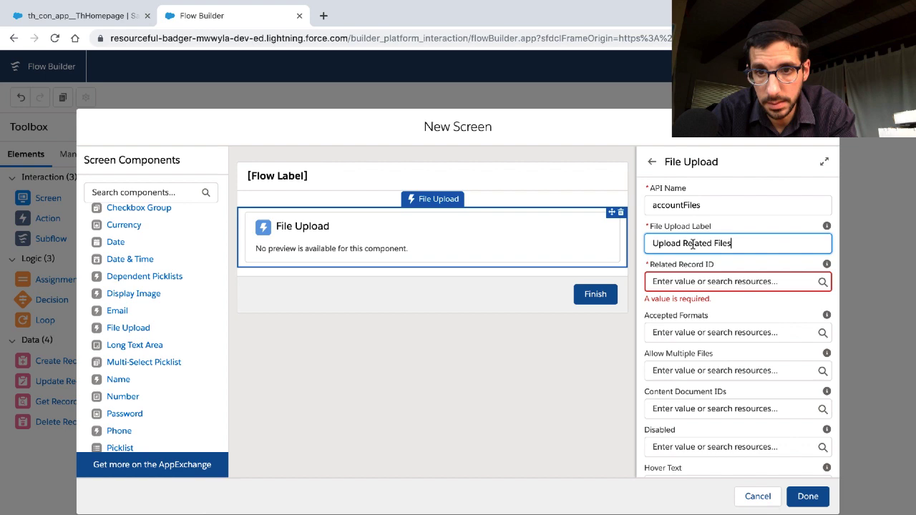
pyautogui.click(599, 335)
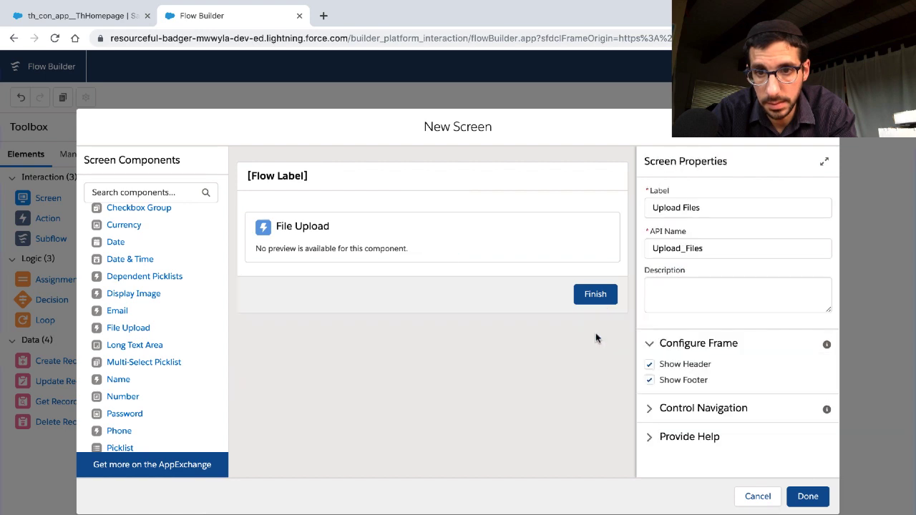
# Check the Trailhead instructions and set the File Upload component's Related Record ID to the Account_Id variable.
pyautogui.click(578, 242)
pyautogui.hotkey('ctrl', 'Left')
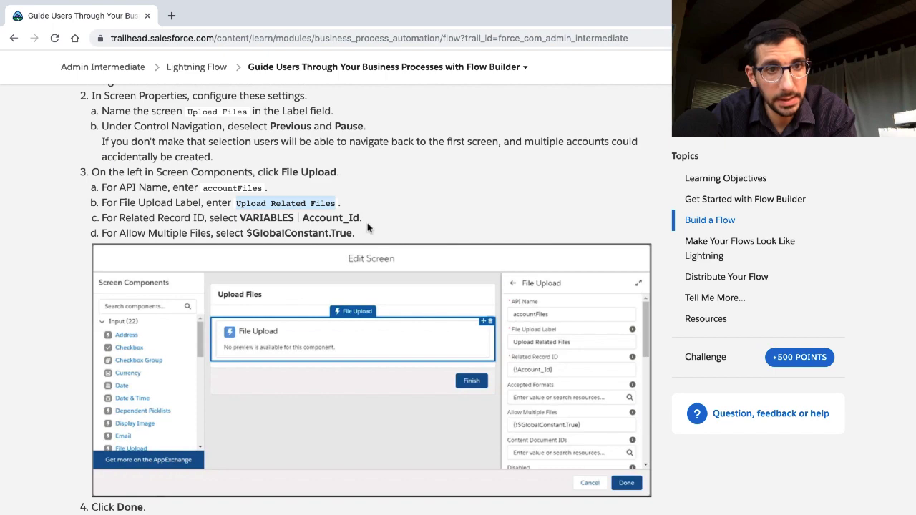
pyautogui.hotkey('ctrl', 'Right')
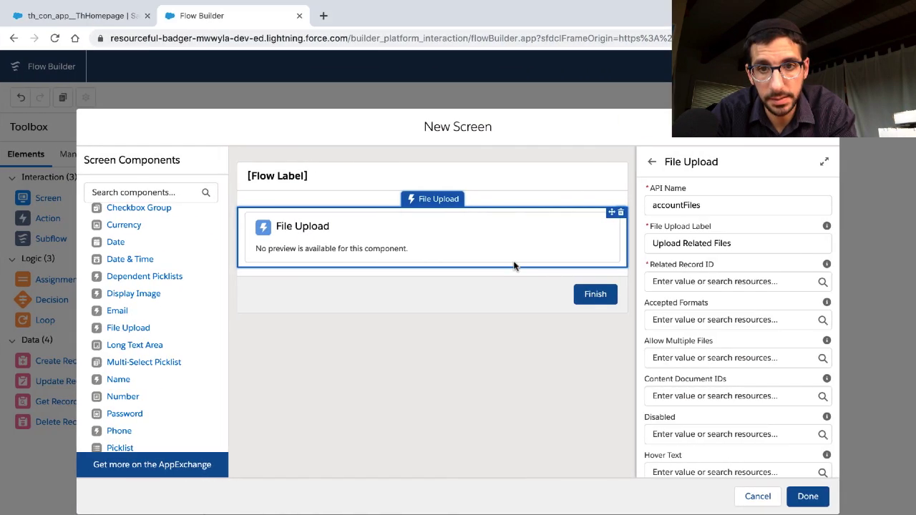
pyautogui.click(672, 282)
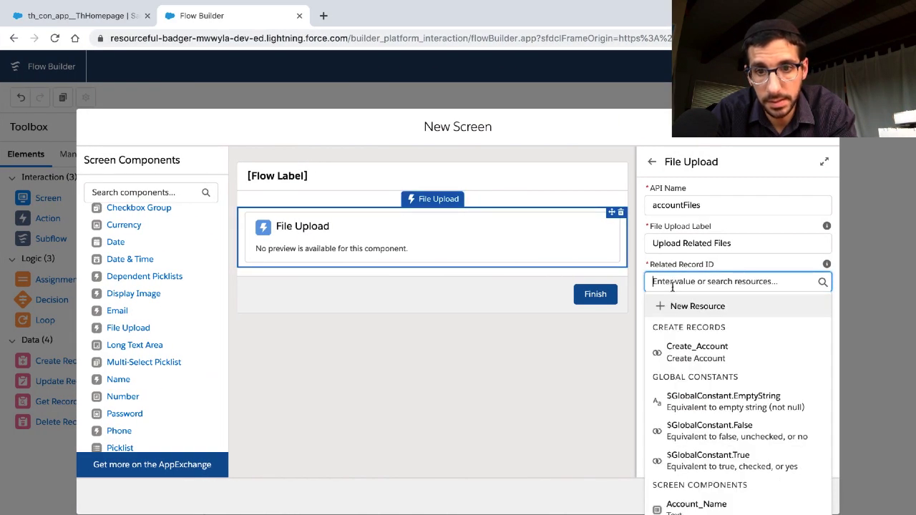
pyautogui.scroll(-5, 676, 336)
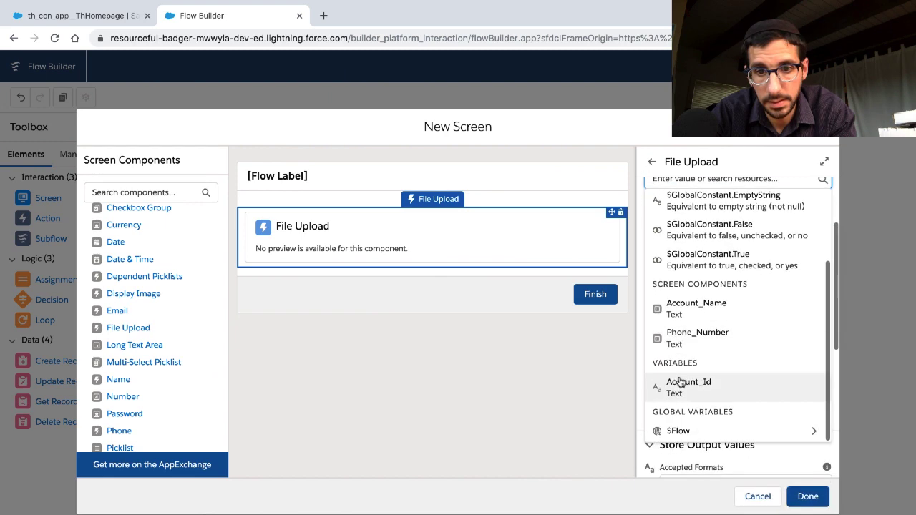
pyautogui.click(680, 383)
# Check the remaining Trailhead setting for the File Upload component and set Allow Multiple Files to $GlobalConstant.True.
pyautogui.hotkey('ctrl', 'Left')
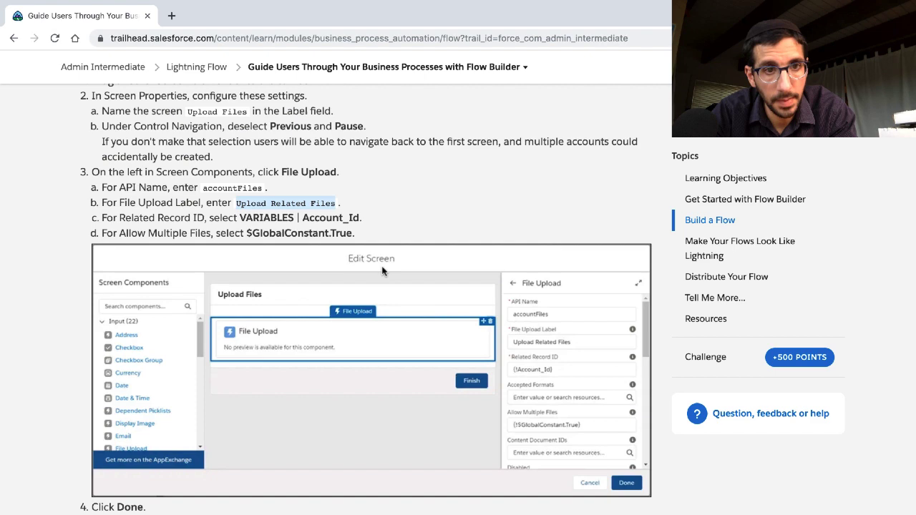
pyautogui.tripleClick(311, 232)
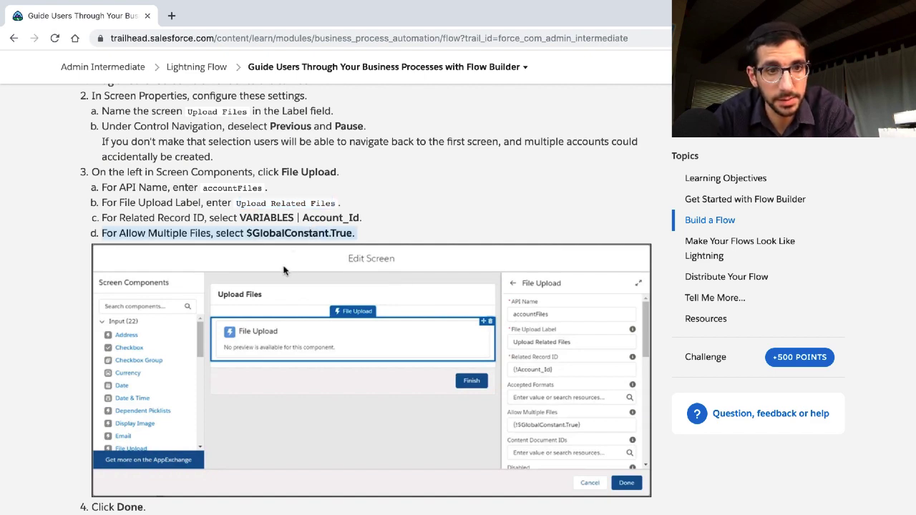
pyautogui.hotkey('ctrl', 'Right')
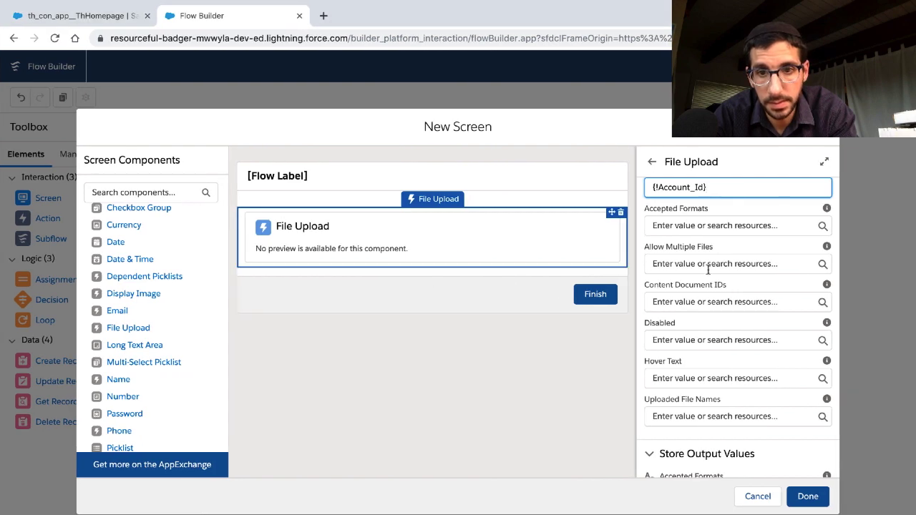
pyautogui.scroll(2, 708, 269)
pyautogui.scroll(-4, 708, 269)
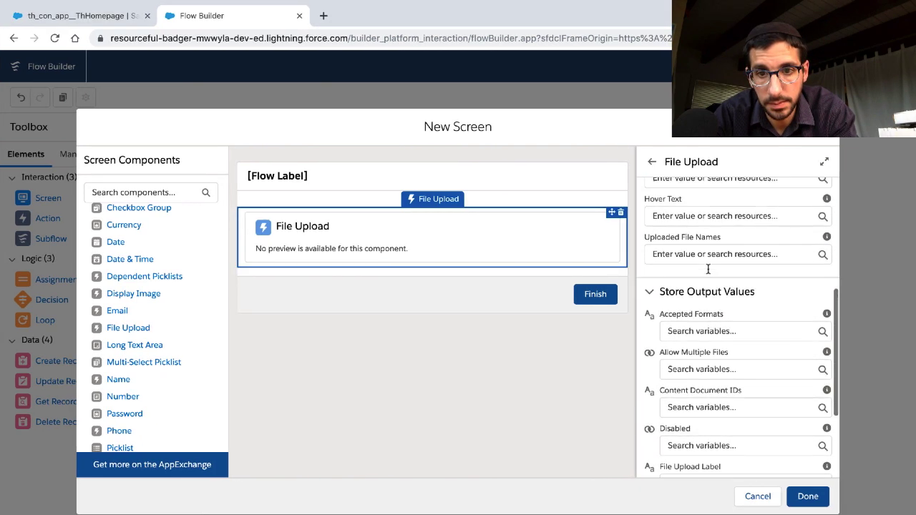
pyautogui.scroll(-5, 708, 269)
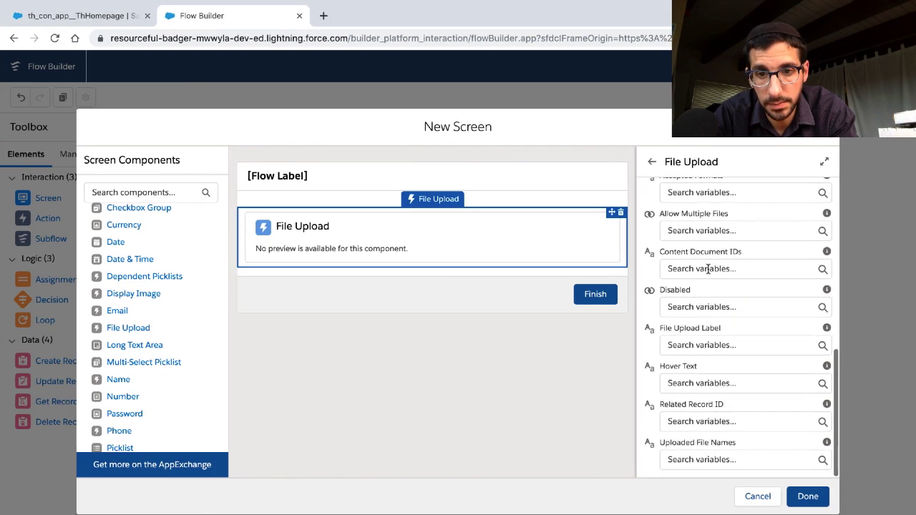
pyautogui.scroll(10, 708, 268)
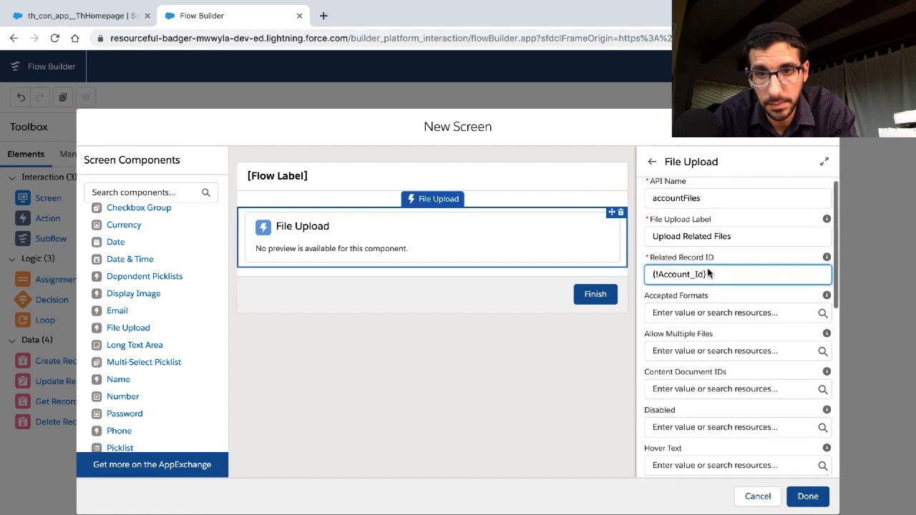
pyautogui.scroll(3, 707, 269)
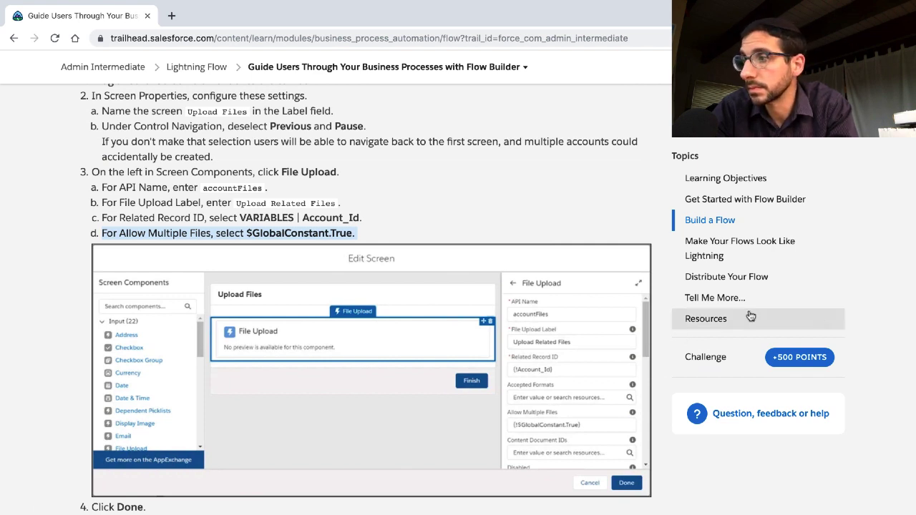
pyautogui.press('super+Tab')
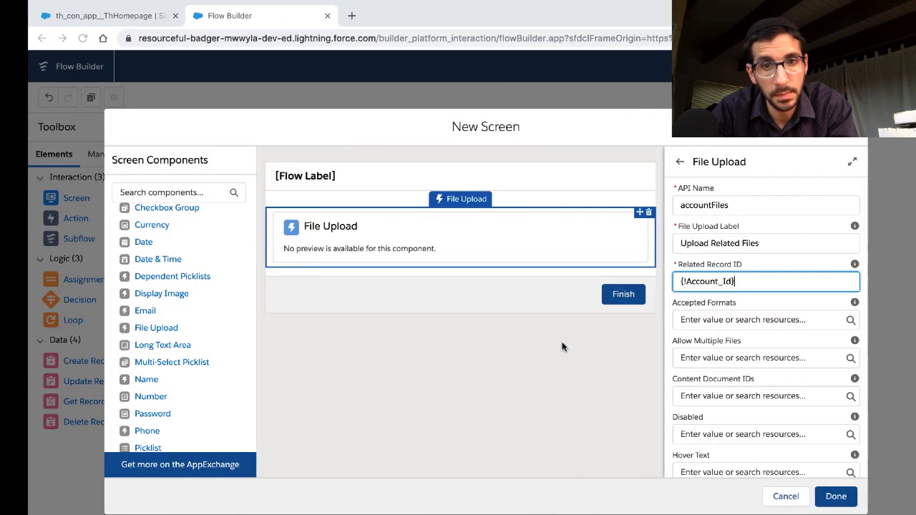
pyautogui.click(693, 356)
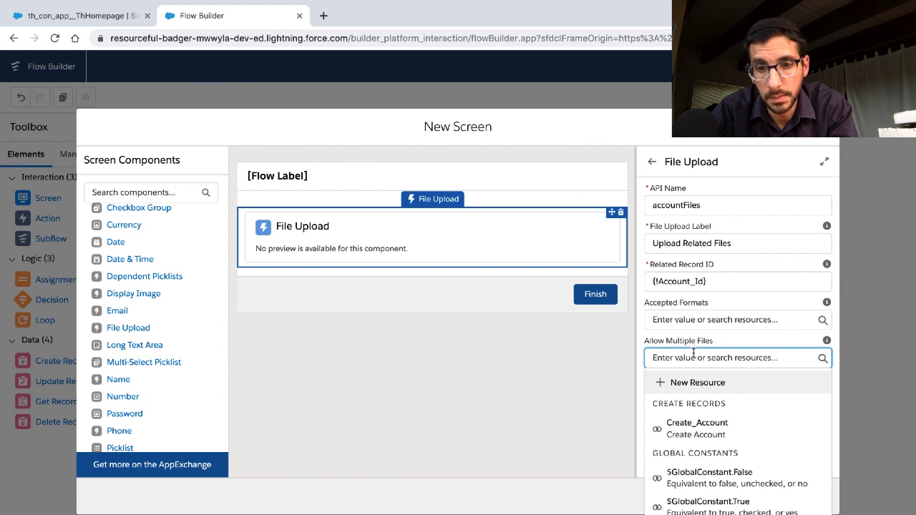
pyautogui.click(711, 500)
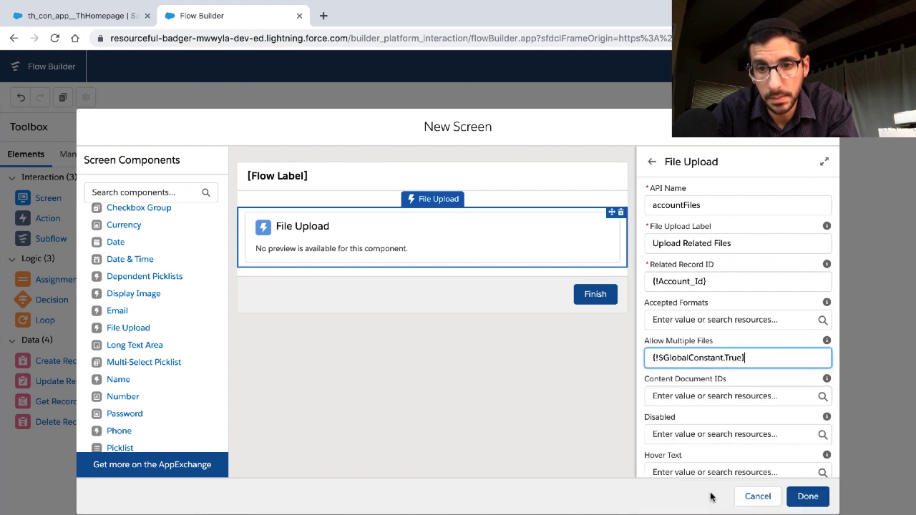
pyautogui.click(675, 348)
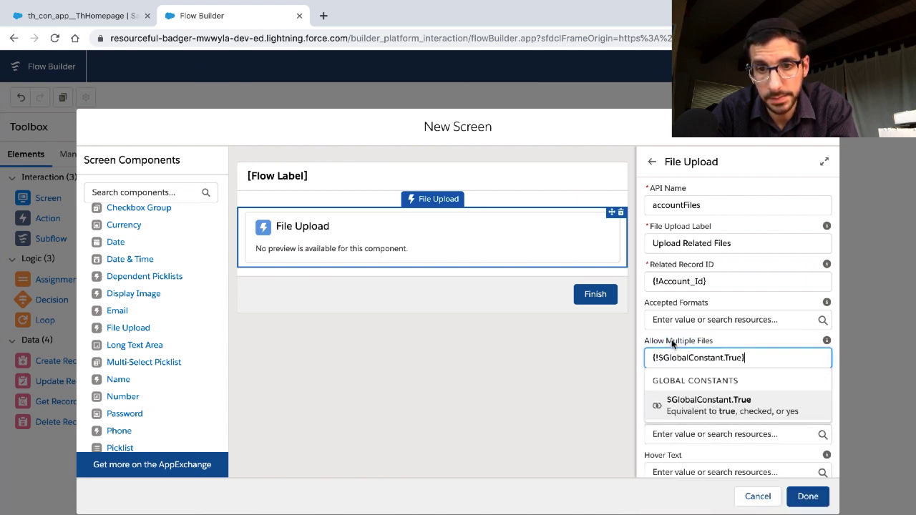
pyautogui.click(604, 364)
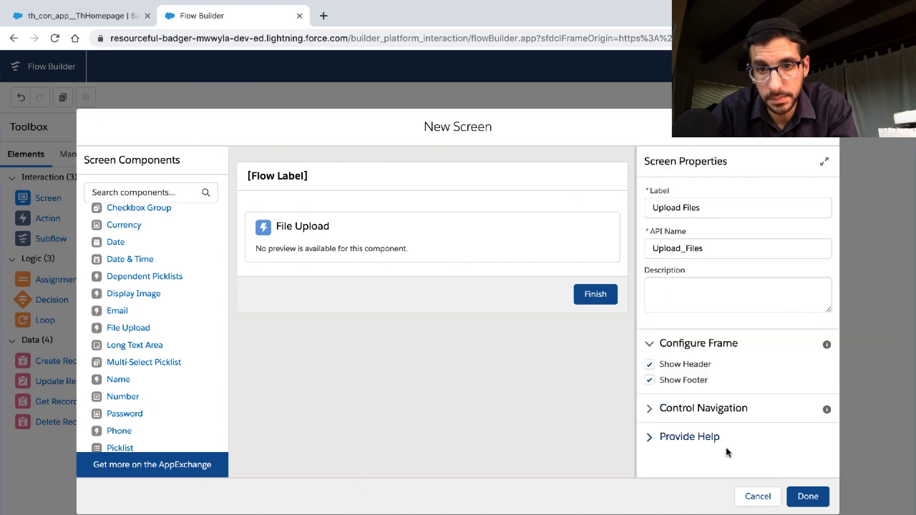
# Reopen the File Upload component's properties and browse the resources available for Accepted Formats.
pyautogui.click(543, 243)
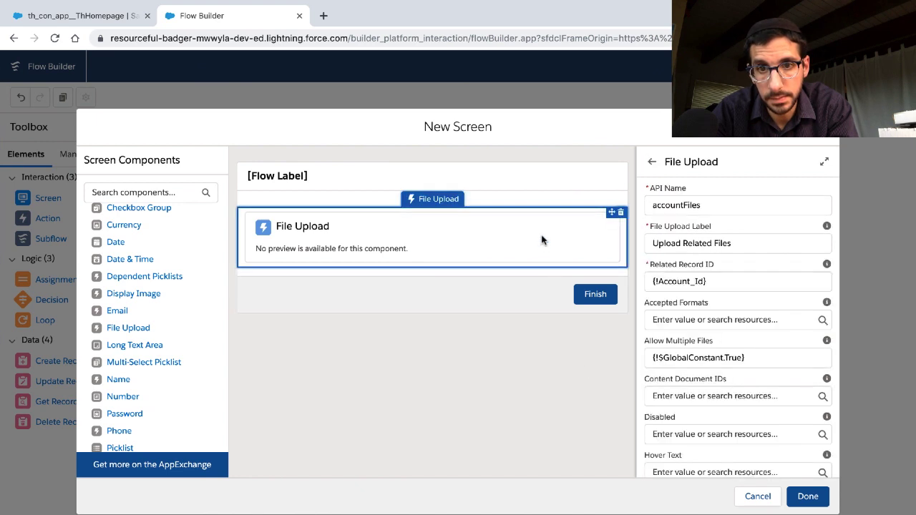
pyautogui.click(691, 317)
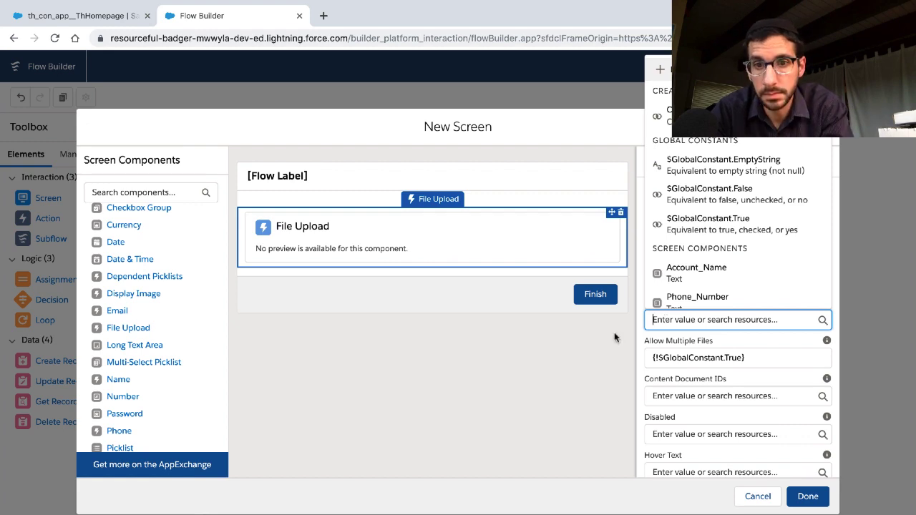
pyautogui.scroll(-3, 670, 284)
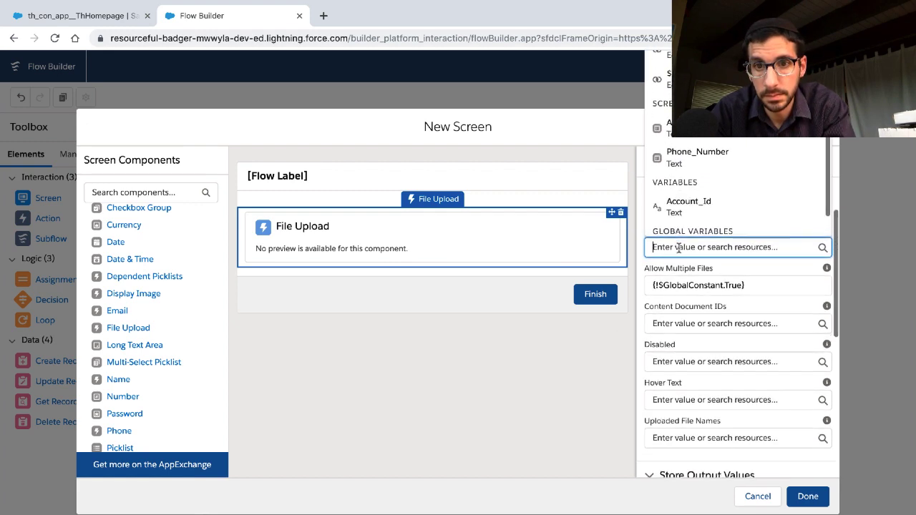
pyautogui.scroll(-2, 678, 215)
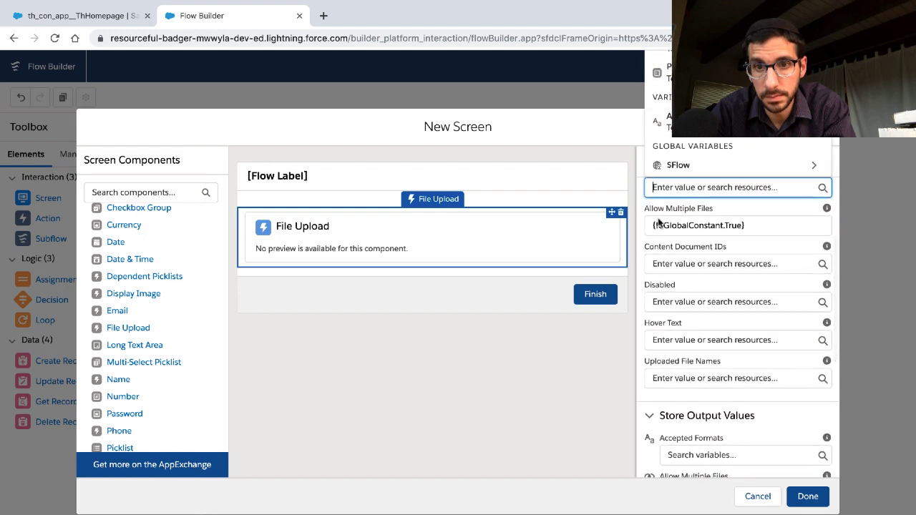
pyautogui.click(578, 372)
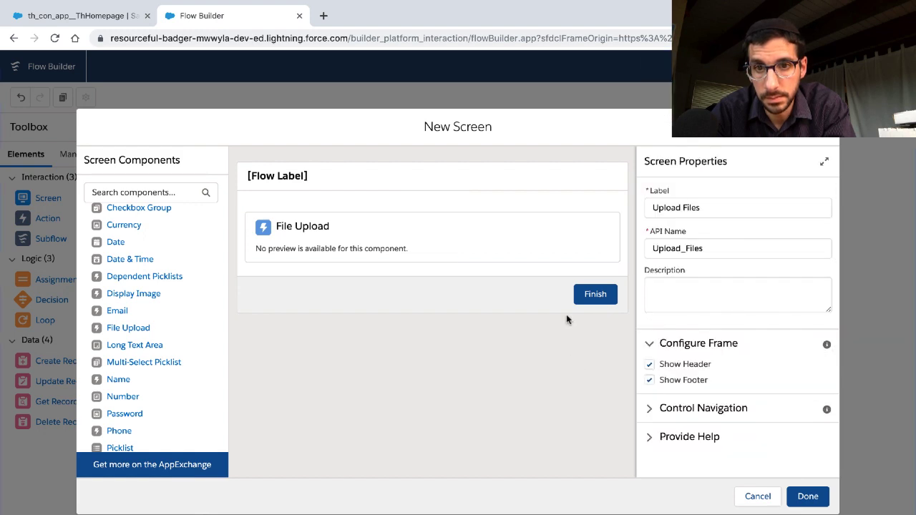
# Compare the File Upload settings with the Trailhead instructions and examine the help and resource choices for Accepted Formats.
pyautogui.click(563, 257)
pyautogui.scroll(-1, 665, 281)
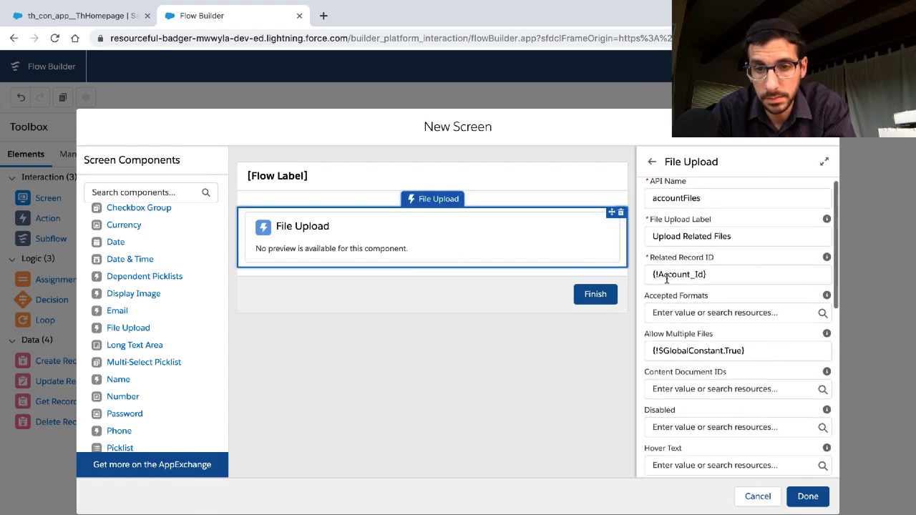
pyautogui.hotkey('ctrl', 'Left')
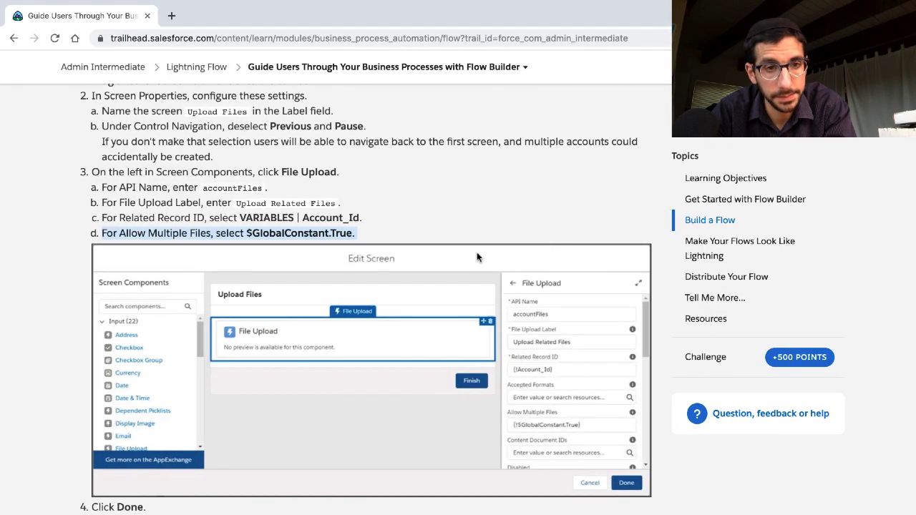
pyautogui.hotkey('ctrl', 'Right')
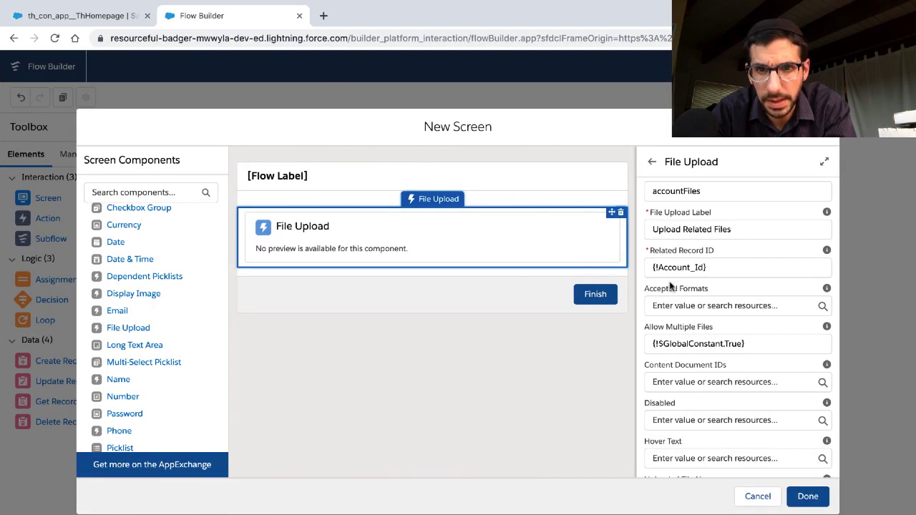
pyautogui.moveTo(827, 289)
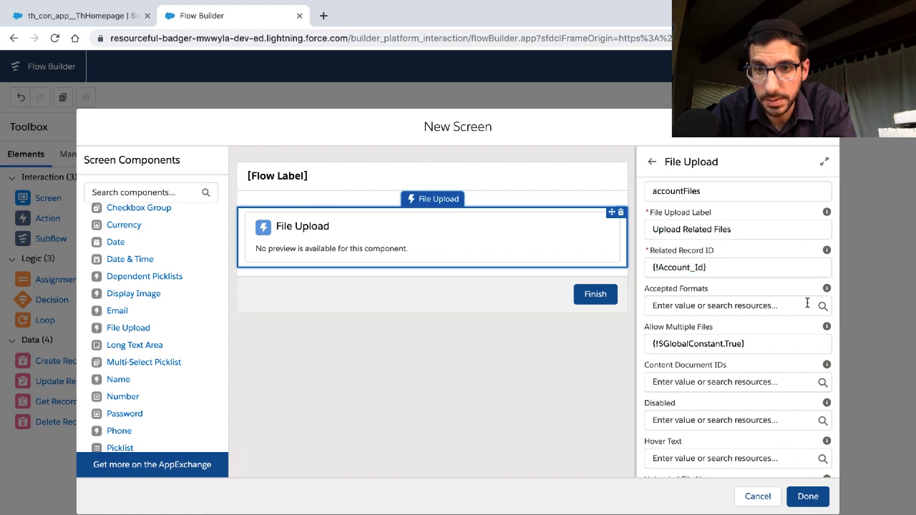
pyautogui.click(807, 303)
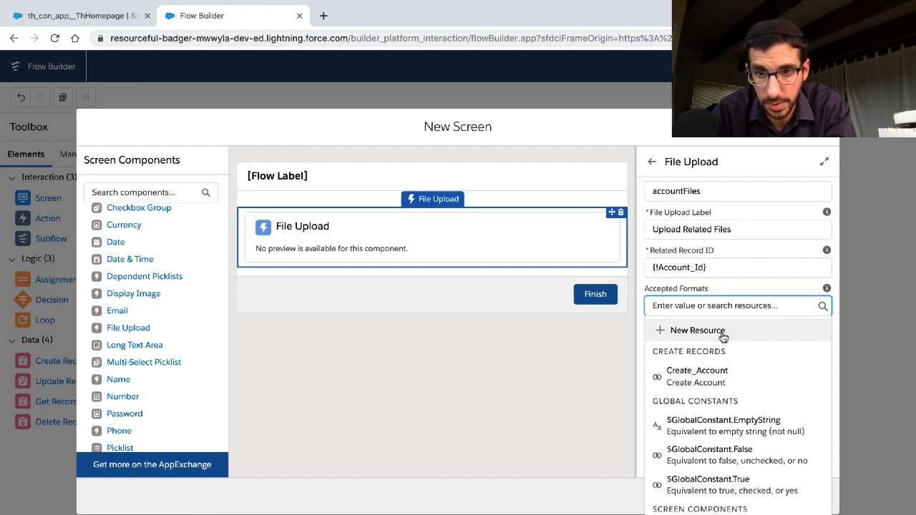
pyautogui.click(731, 292)
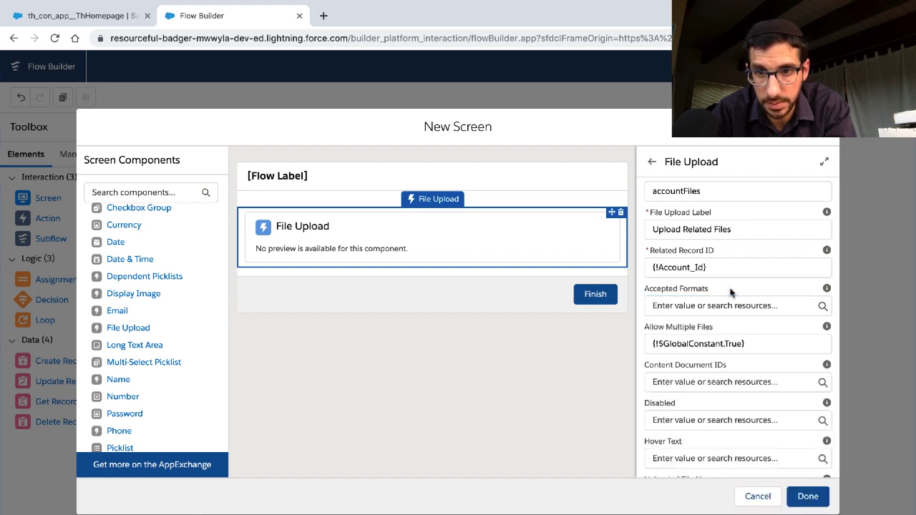
# Finish the Upload Files screen as Trailhead instructs and align its element on the canvas beside Create Account.
pyautogui.click(532, 333)
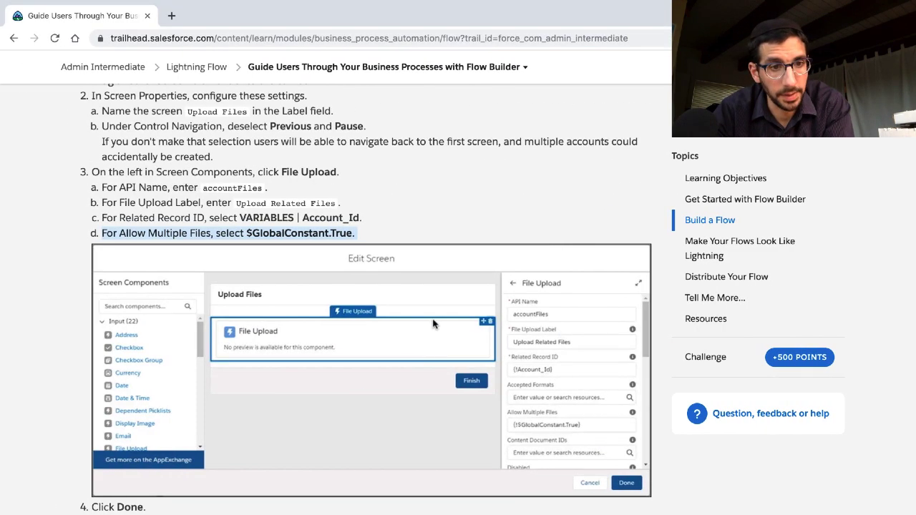
pyautogui.scroll(-5, 432, 321)
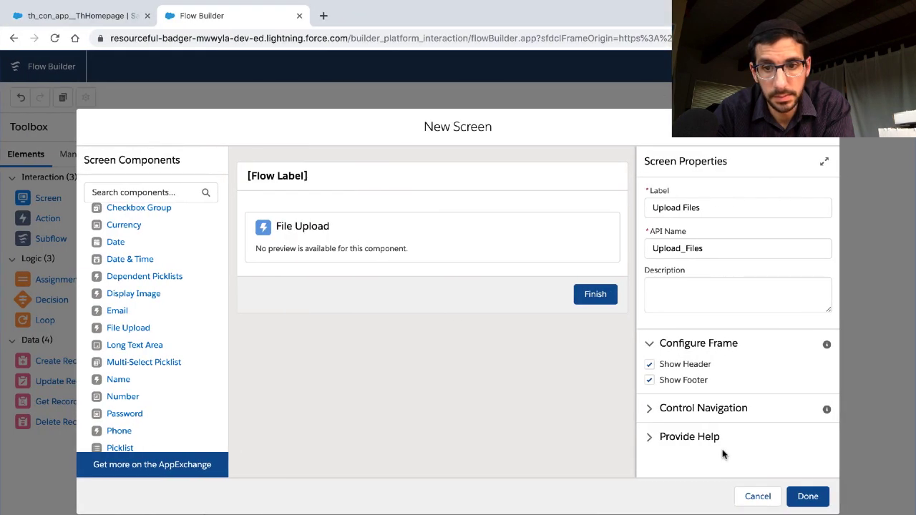
pyautogui.click(807, 495)
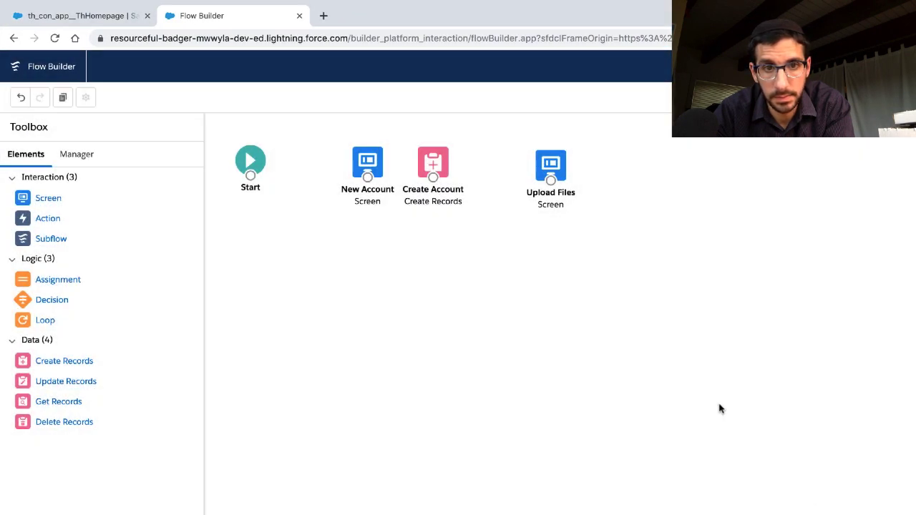
pyautogui.moveTo(542, 164); pyautogui.dragTo(500, 159)
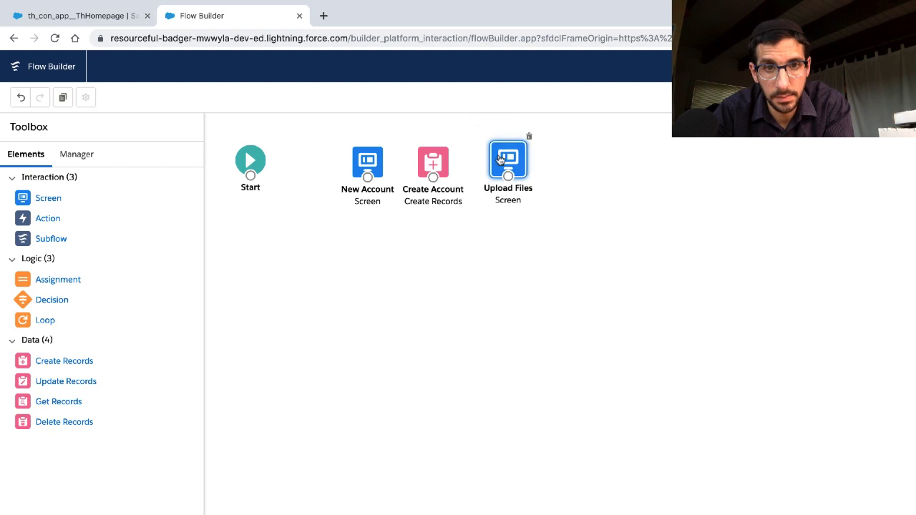
pyautogui.click(472, 231)
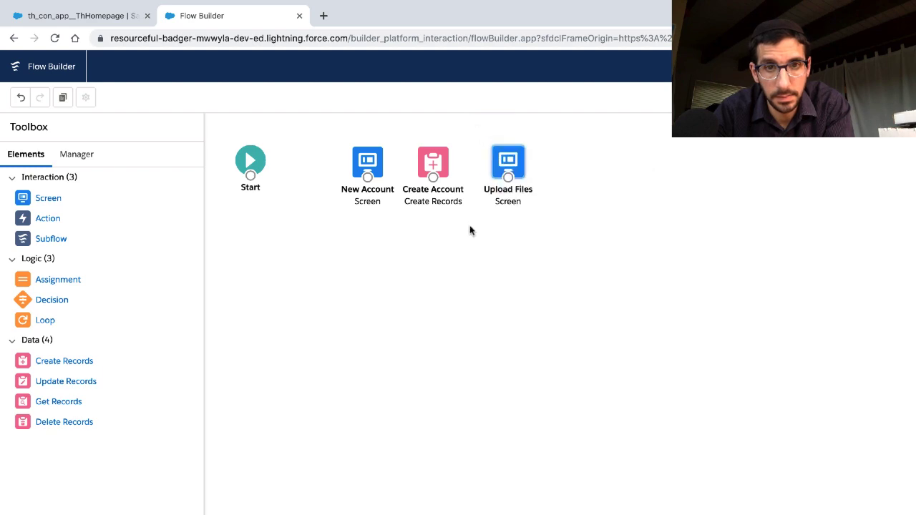
# Read Trailhead's note on the configured File Upload component and its section on connecting the elements to finish the flow.
pyautogui.hotkey('alt', 'Tab')
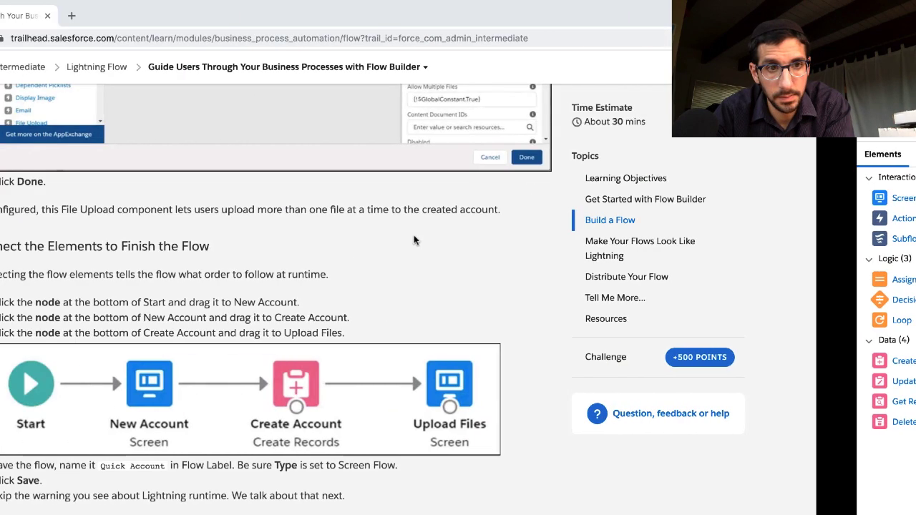
pyautogui.tripleClick(309, 207)
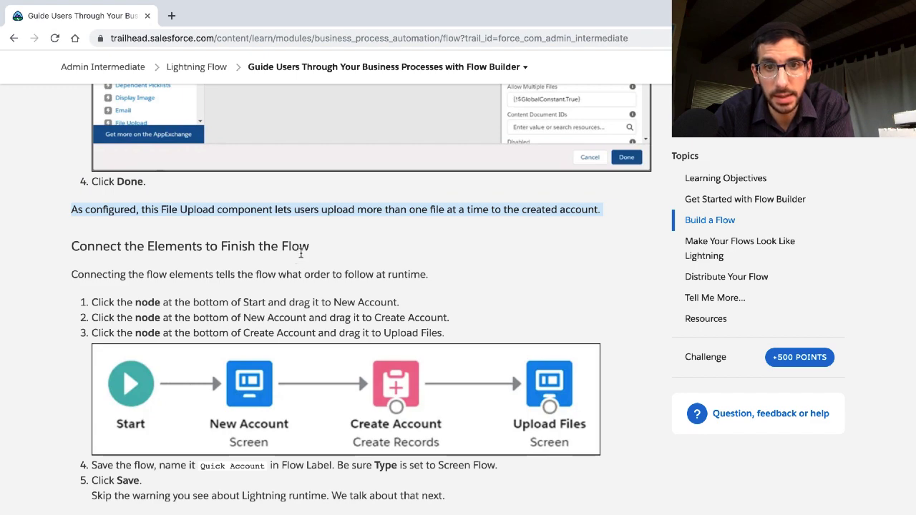
pyautogui.tripleClick(269, 246)
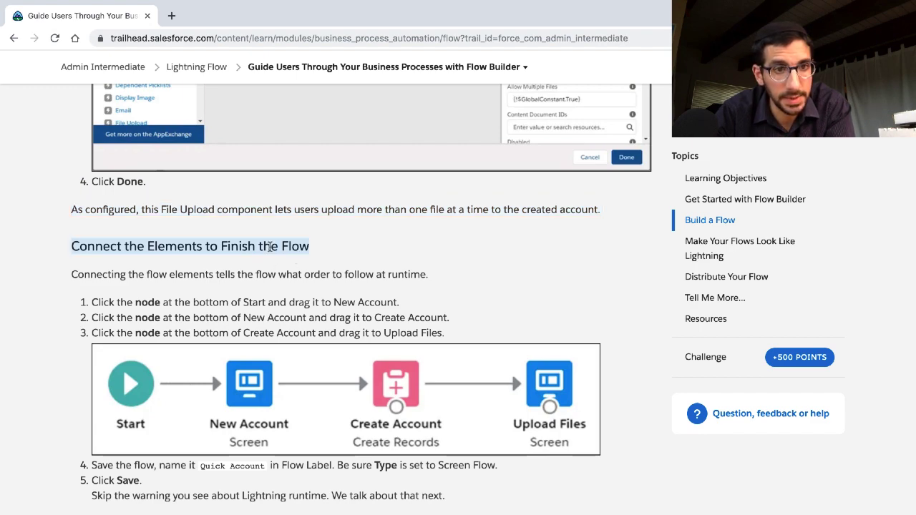
# Read Trailhead's explanation of how connecting the flow elements sets their runtime order, including the connection diagram.
pyautogui.scroll(-2, 268, 290)
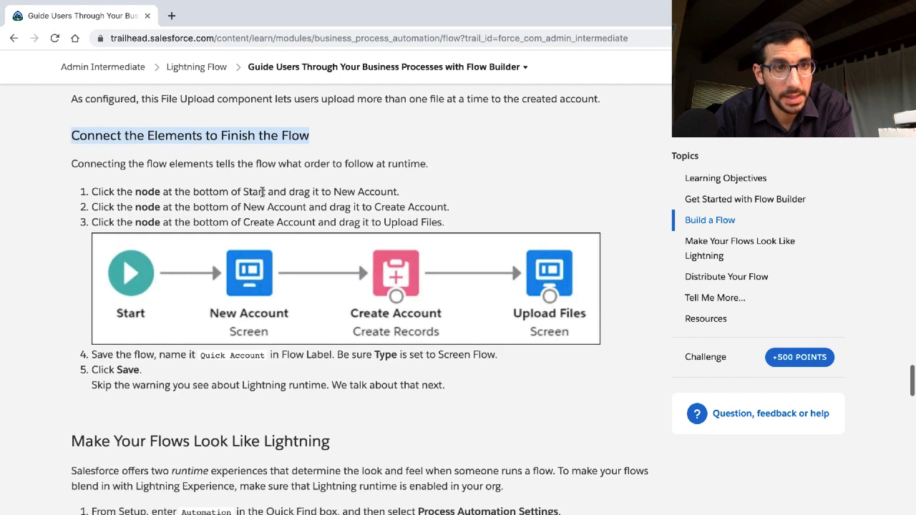
pyautogui.click(261, 183)
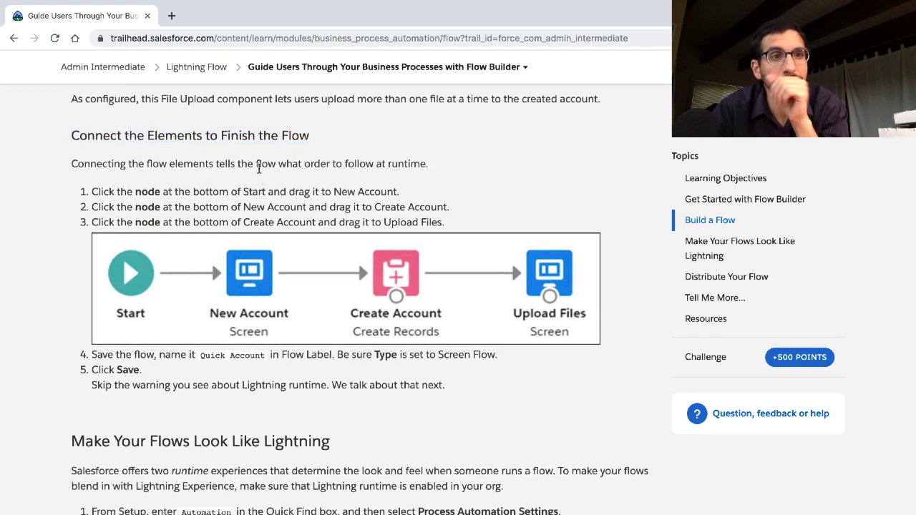
pyautogui.tripleClick(249, 164)
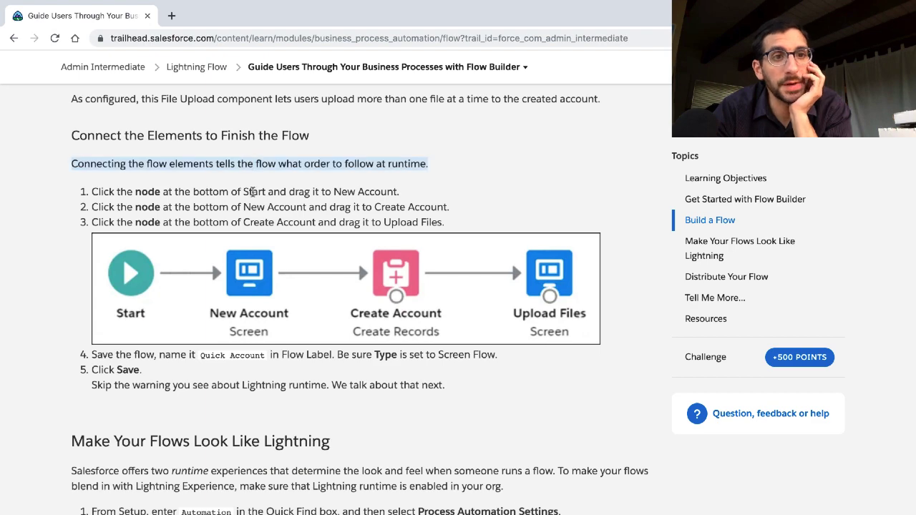
pyautogui.scroll(-1, 252, 192)
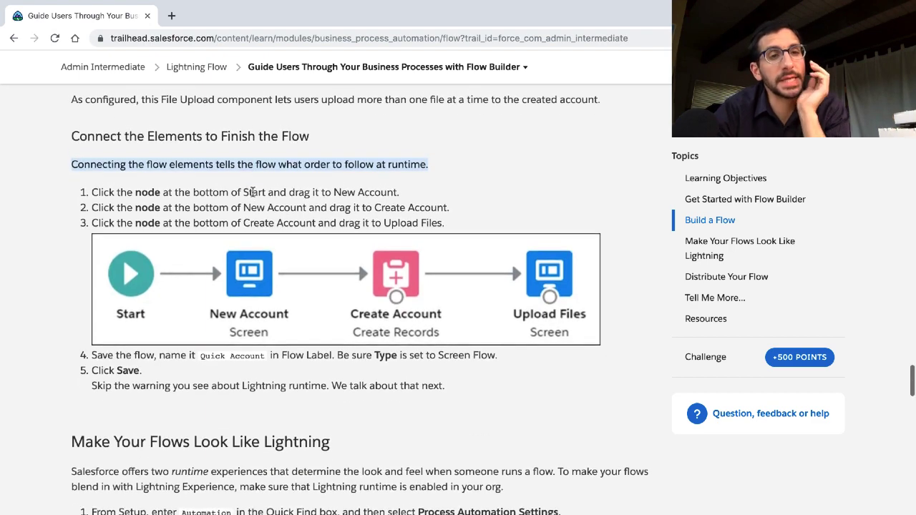
pyautogui.scroll(3, 252, 192)
pyautogui.scroll(1, 253, 191)
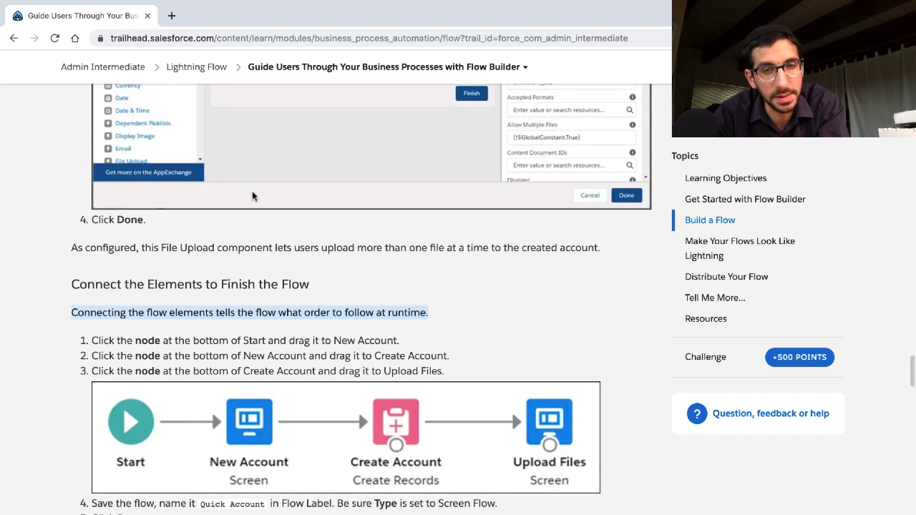
# Review Trailhead's section on creating the screen that enables file uploads, including its navigation and File Upload settings.
pyautogui.scroll(3, 252, 194)
pyautogui.scroll(12, 252, 191)
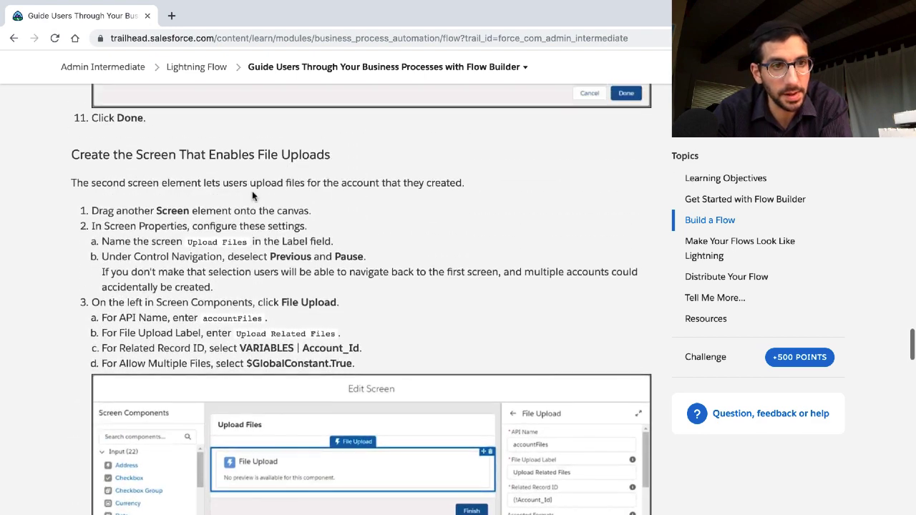
pyautogui.doubleClick(230, 275)
pyautogui.tripleClick(230, 274)
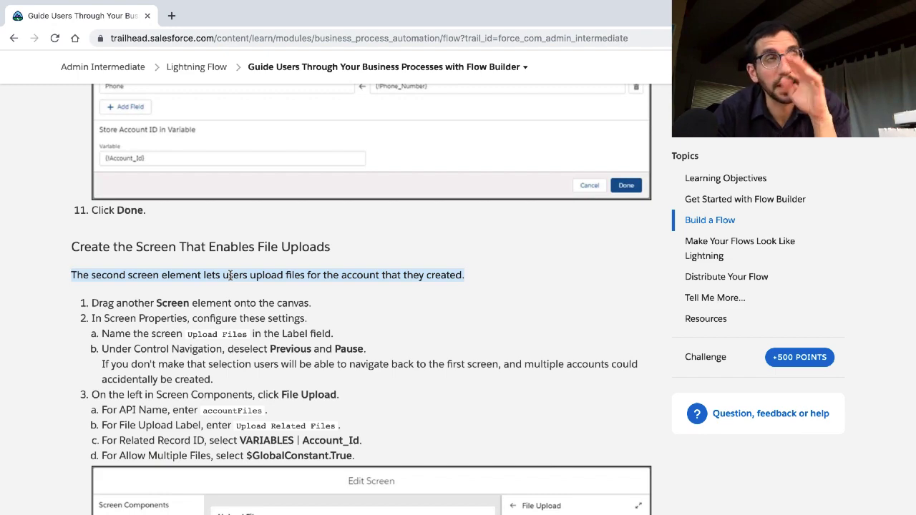
pyautogui.scroll(-10, 231, 275)
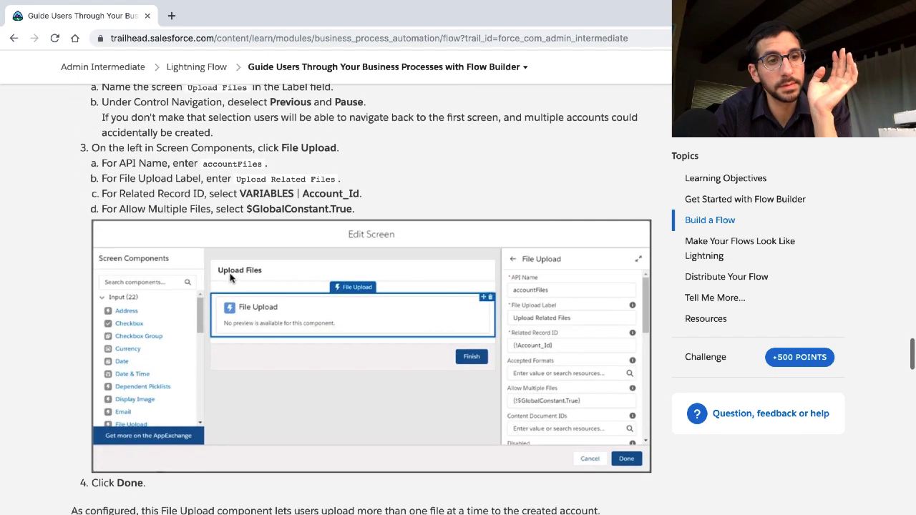
pyautogui.scroll(10, 230, 278)
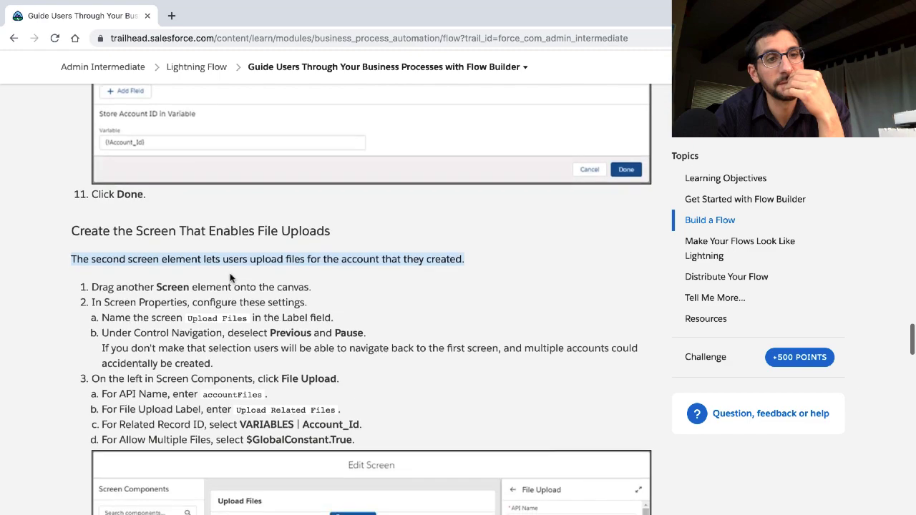
pyautogui.scroll(-1, 230, 277)
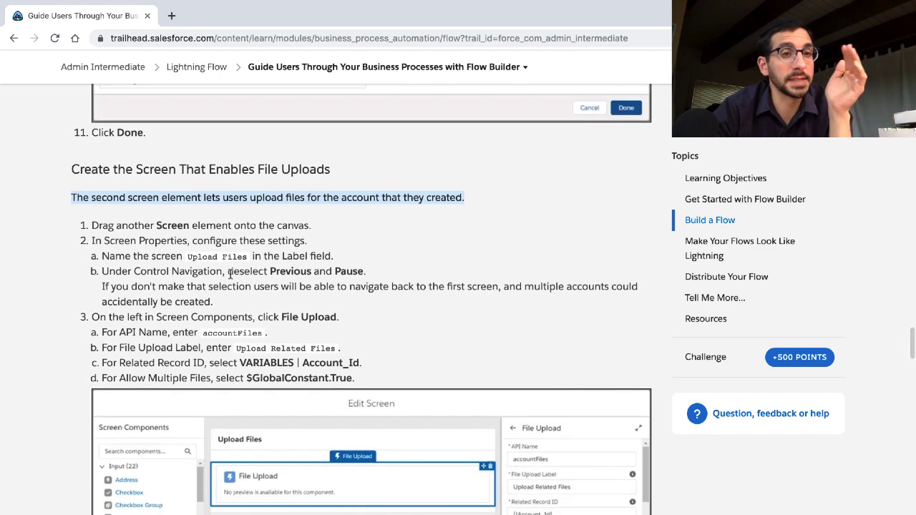
pyautogui.scroll(-1, 230, 277)
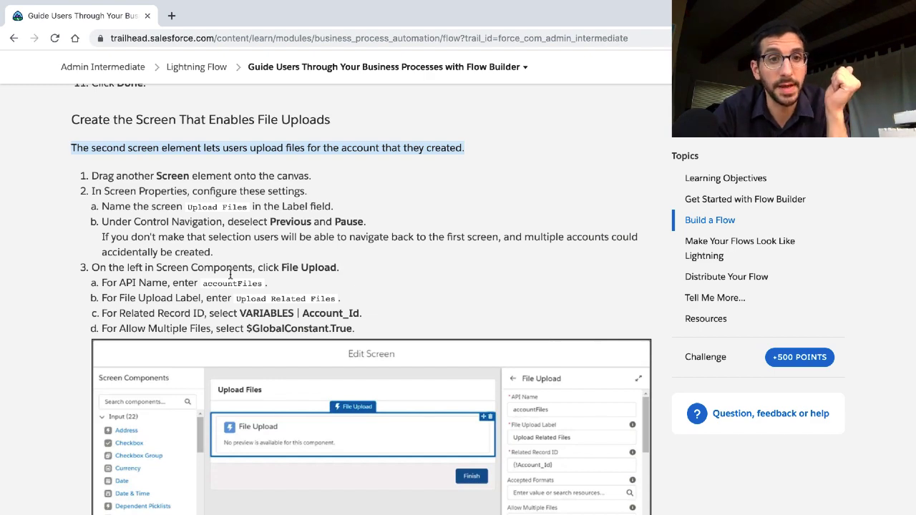
# Return to Trailhead's section on connecting the elements and read its instructions through saving the flow.
pyautogui.scroll(-6, 229, 274)
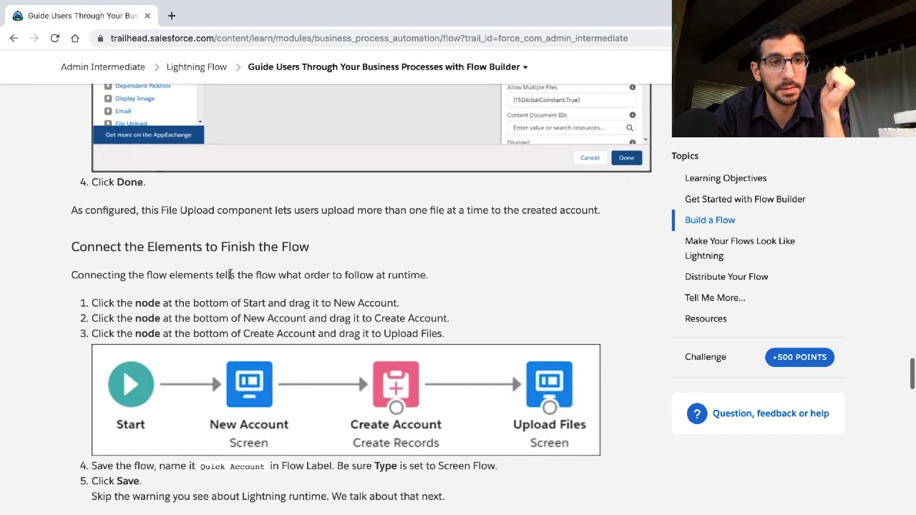
pyautogui.doubleClick(225, 274)
pyautogui.tripleClick(229, 275)
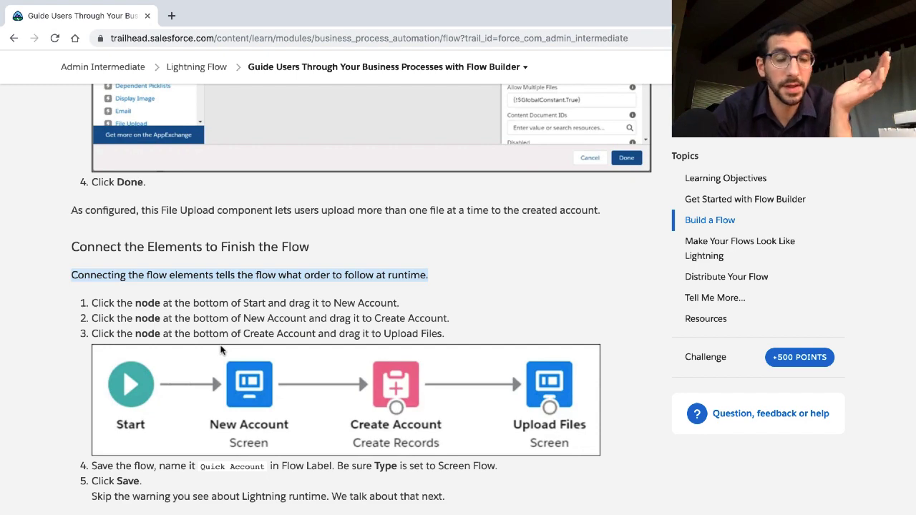
pyautogui.scroll(-2, 221, 349)
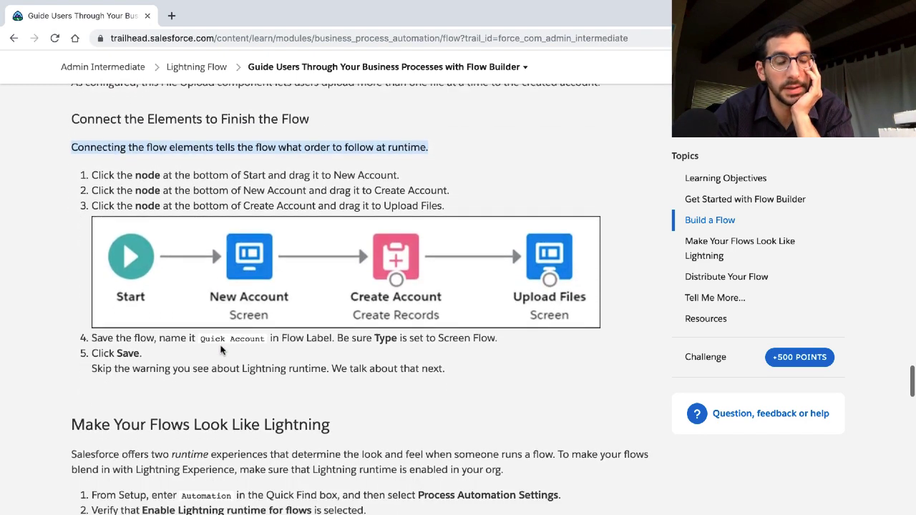
pyautogui.scroll(-1, 221, 349)
pyautogui.scroll(-1, 221, 349)
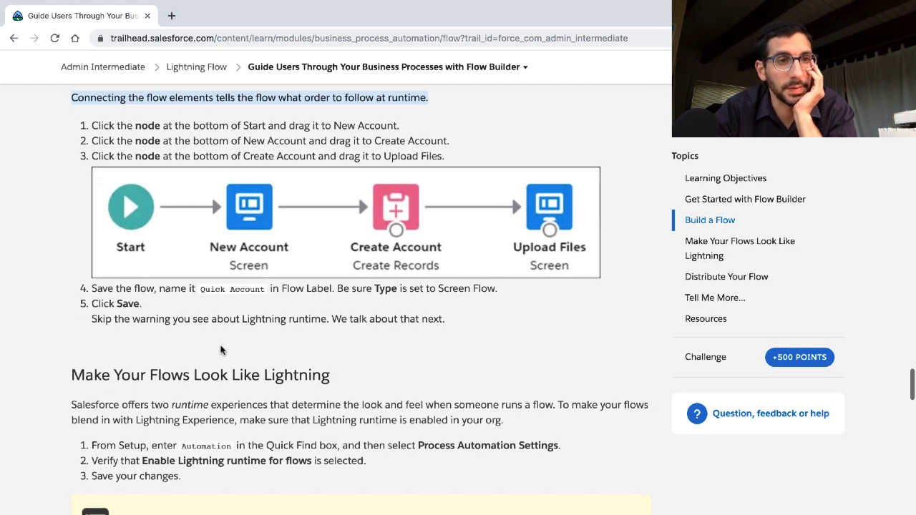
# Check Trailhead's first connection instruction, switch to Flow Builder and connect Start to the New Account screen.
pyautogui.click(213, 132)
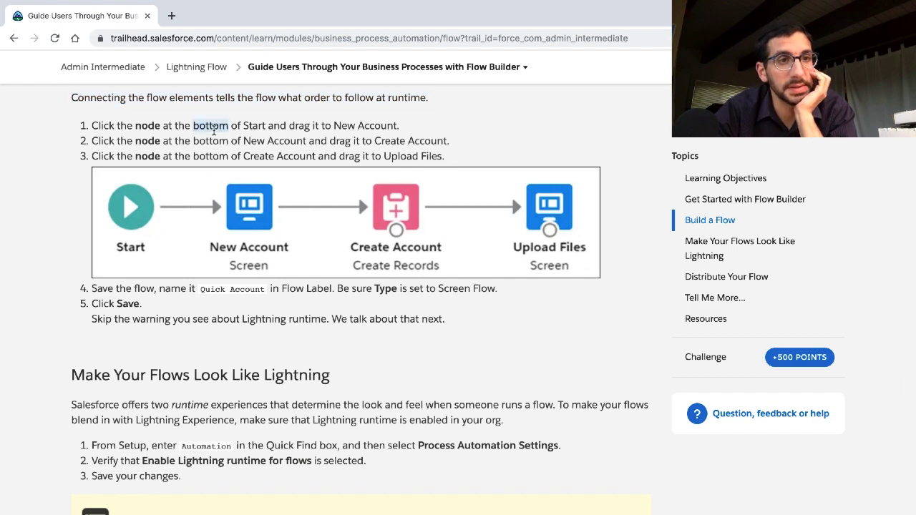
pyautogui.tripleClick(213, 132)
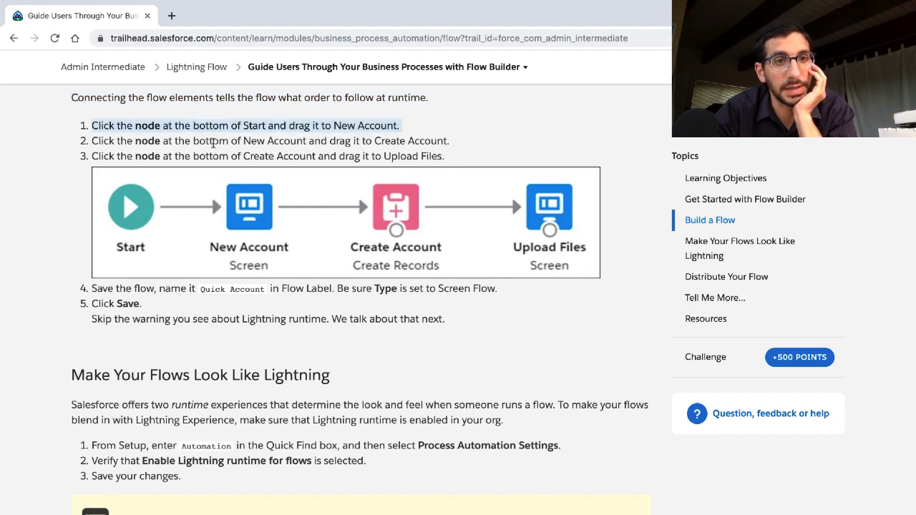
pyautogui.hotkey('ctrl', 'Right')
pyautogui.moveTo(250, 176); pyautogui.dragTo(366, 182)
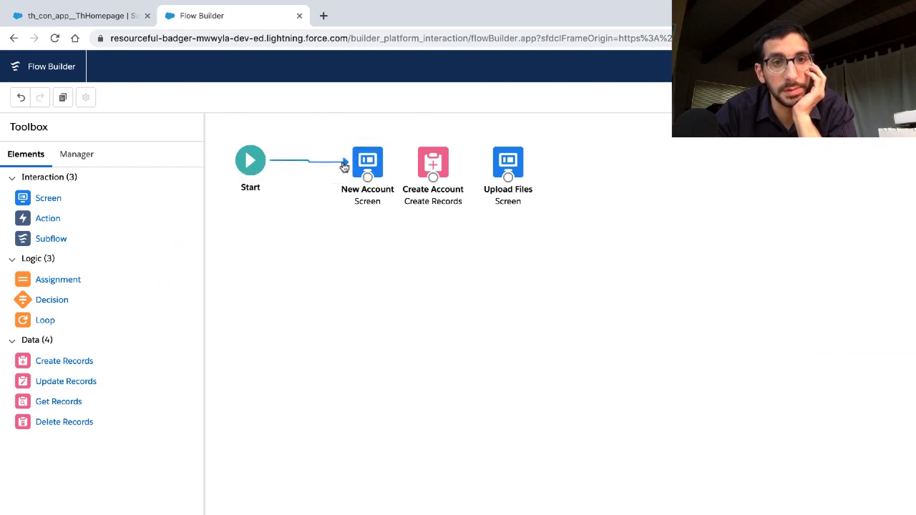
# Check Trailhead's next connection instruction, then connect New Account to Create Account and Create Account to Upload Files in Flow Builder.
pyautogui.hotkey('ctrl', 'Left')
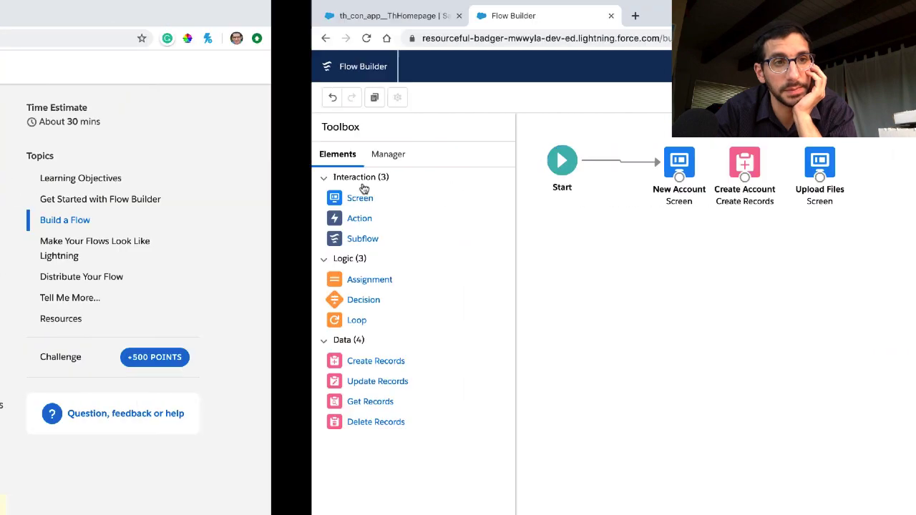
pyautogui.tripleClick(326, 145)
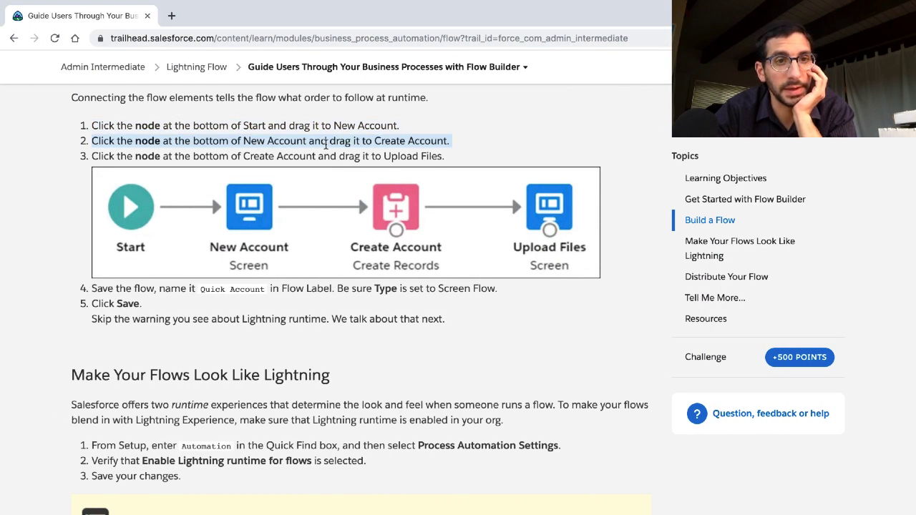
pyautogui.hotkey('ctrl', 'Right')
pyautogui.moveTo(367, 177); pyautogui.dragTo(493, 178)
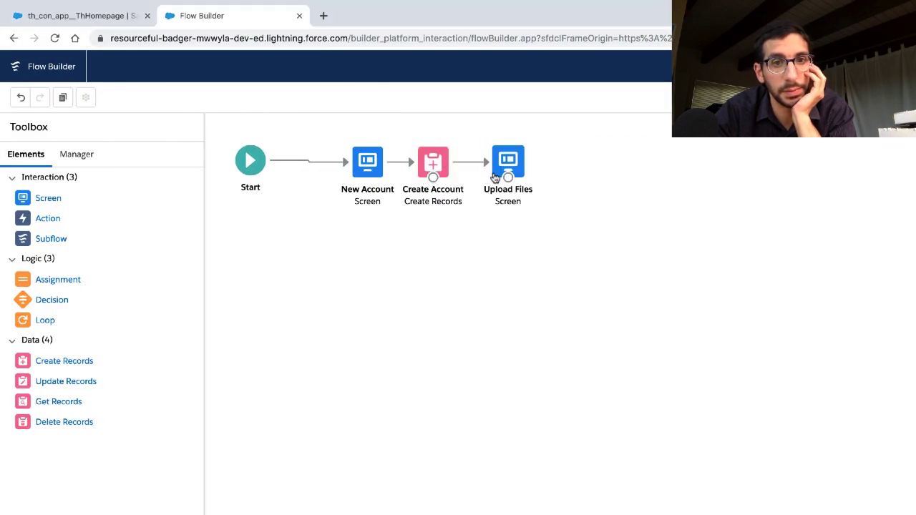
# Align the New Account, Create Account and Upload Files elements with Start so the connectors run straight.
pyautogui.click(365, 167)
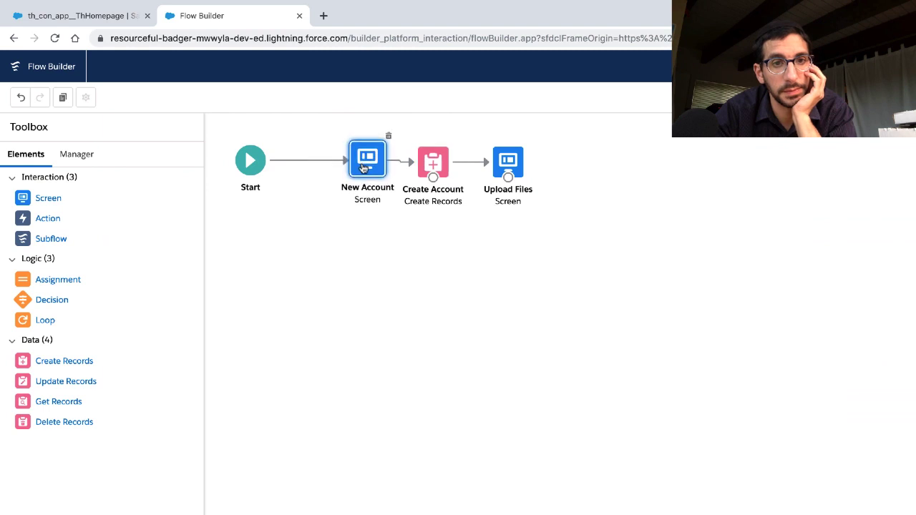
pyautogui.click(431, 165)
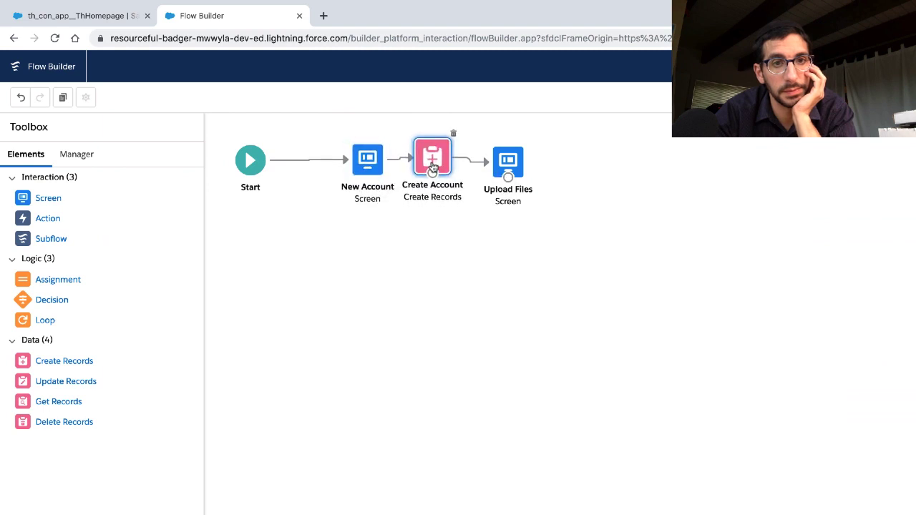
pyautogui.moveTo(432, 164); pyautogui.dragTo(432, 167)
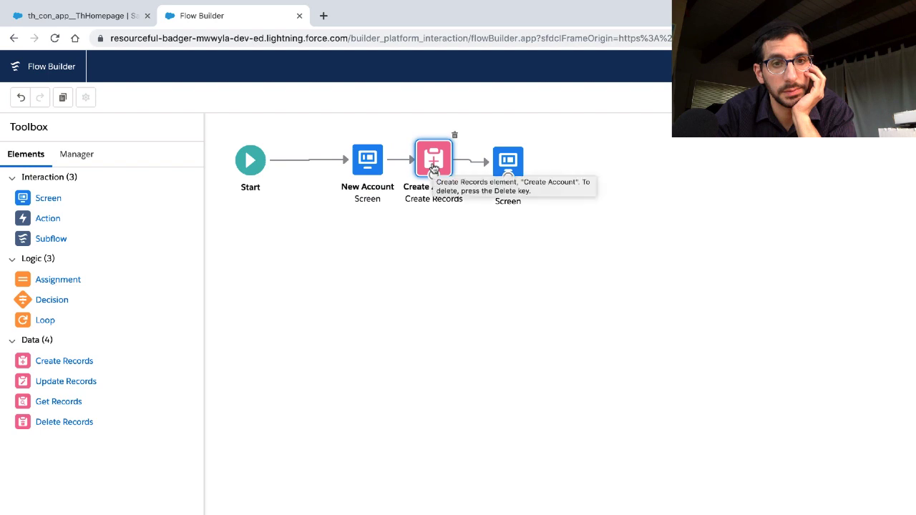
pyautogui.click(511, 161)
pyautogui.moveTo(512, 161); pyautogui.dragTo(520, 158)
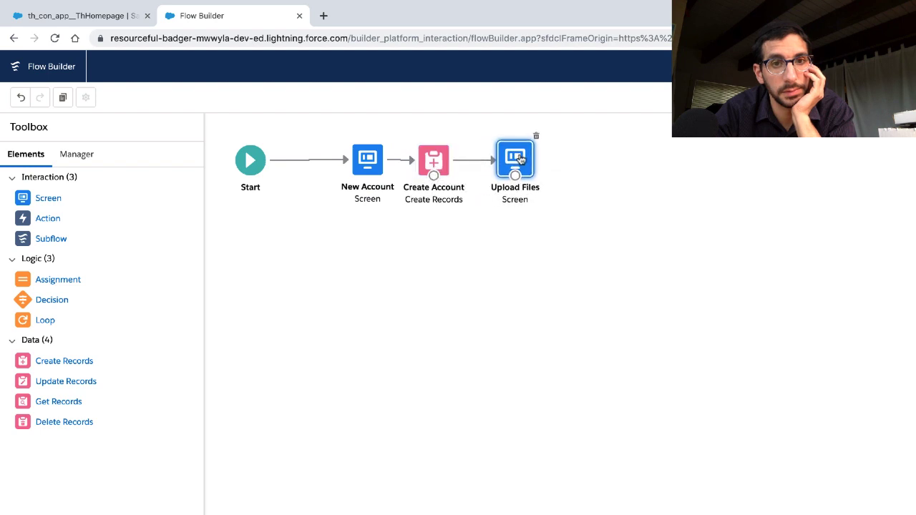
pyautogui.click(364, 162)
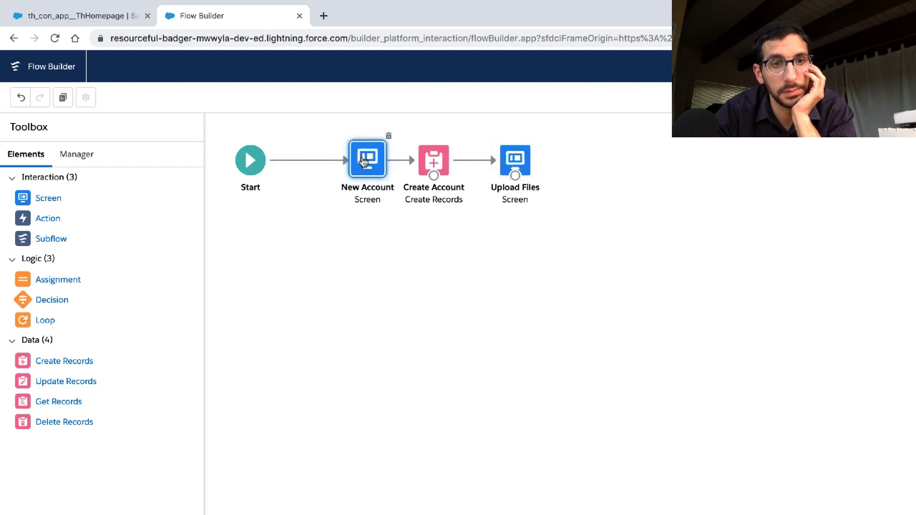
pyautogui.click(356, 239)
# Copy the flow name from Trailhead, start saving the flow in Flow Builder and enter Quick Account as its label.
pyautogui.hotkey('ctrl', 'Left')
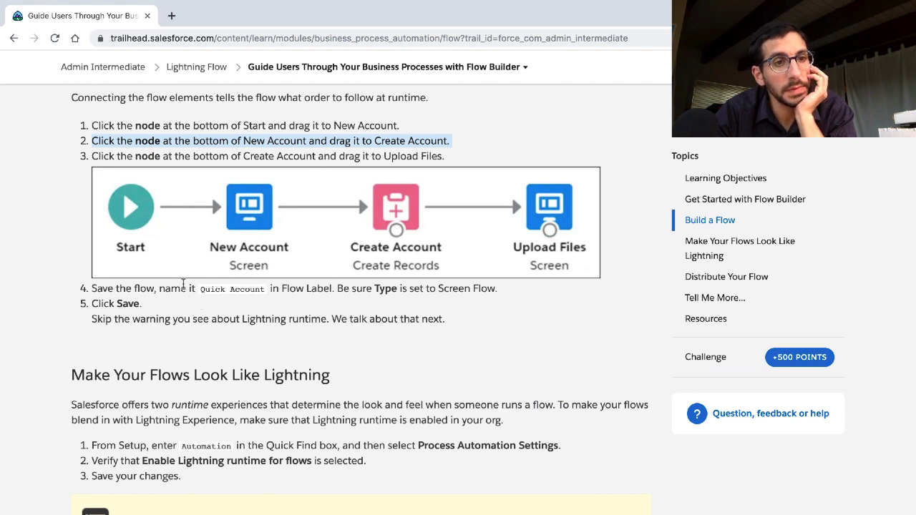
pyautogui.click(255, 288)
pyautogui.moveTo(255, 289); pyautogui.dragTo(200, 293)
pyautogui.press('super+c')
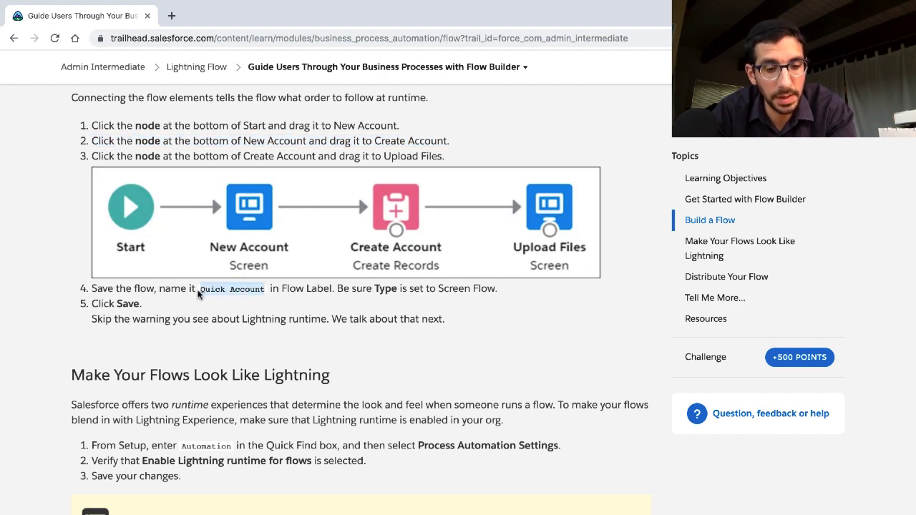
pyautogui.press('super+Tab')
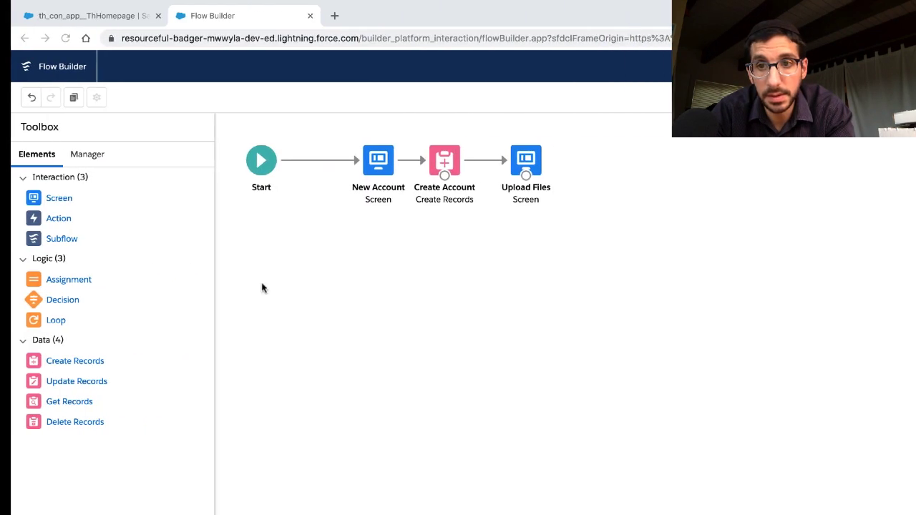
pyautogui.click(887, 97)
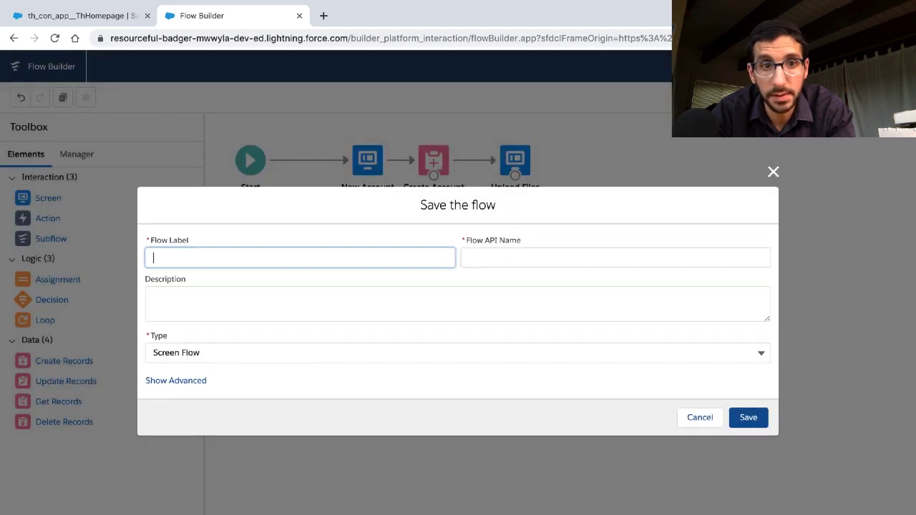
pyautogui.press('super+v')
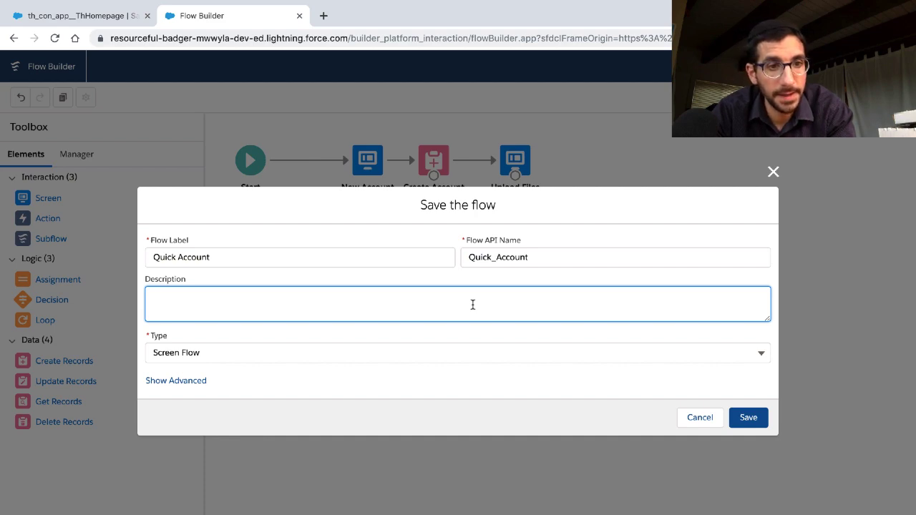
# Check Trailhead's notes on the flow type and Lightning runtime, then save the Quick Account flow as a Screen Flow.
pyautogui.hotkey('alt', 'Tab')
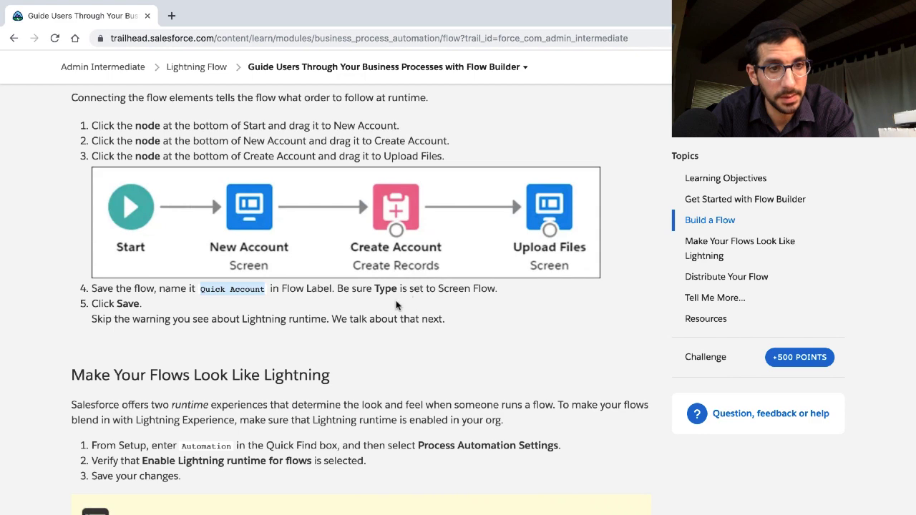
pyautogui.tripleClick(388, 321)
pyautogui.scroll(-5, 388, 323)
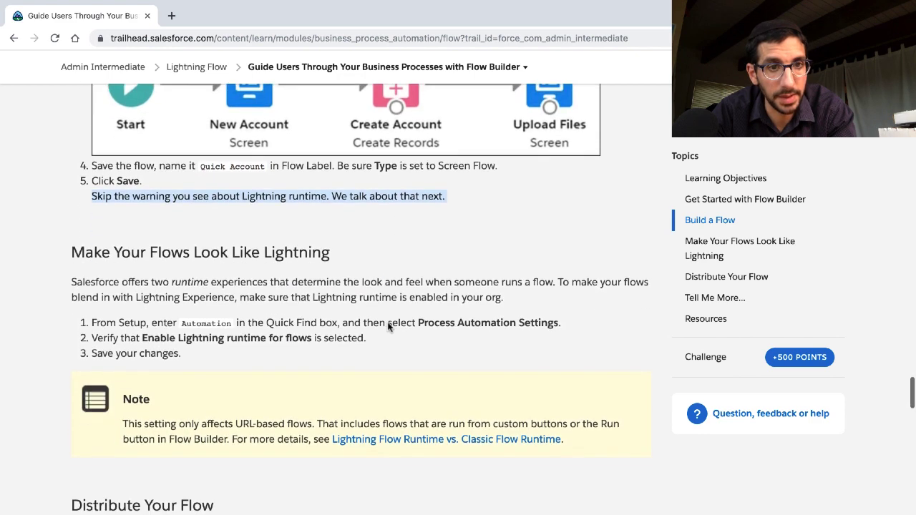
pyautogui.hotkey('ctrl', 'Right')
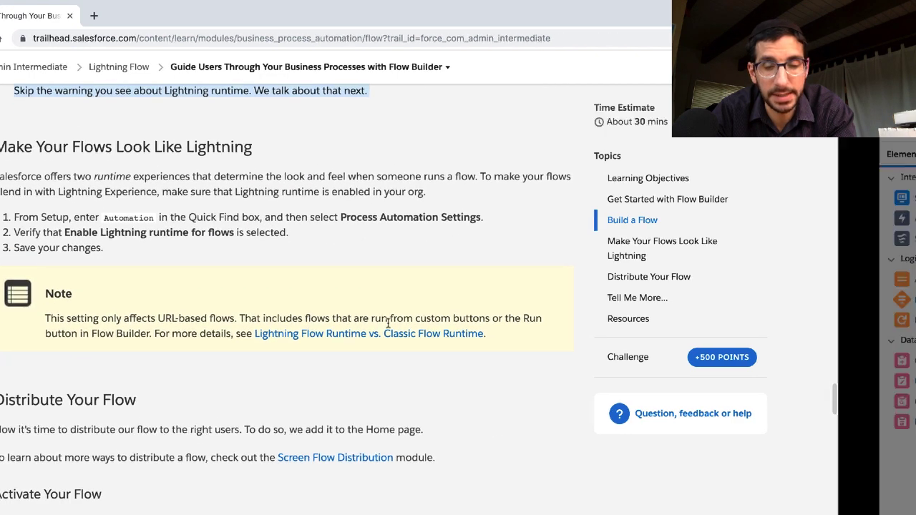
pyautogui.click(748, 416)
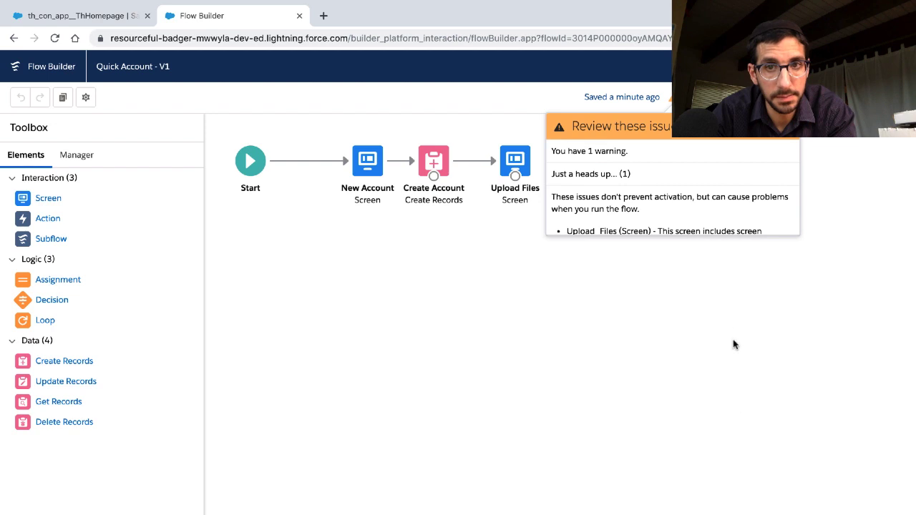
# Read and close the Flow Builder warning about Lightning runtime, then review Trailhead's Make Your Flows Look Like Lightning section.
pyautogui.scroll(-2, 729, 200)
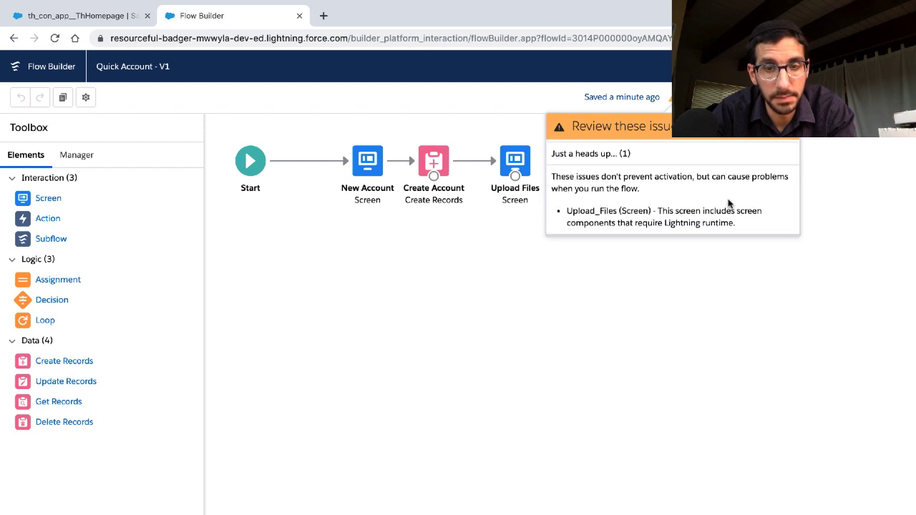
pyautogui.click(787, 124)
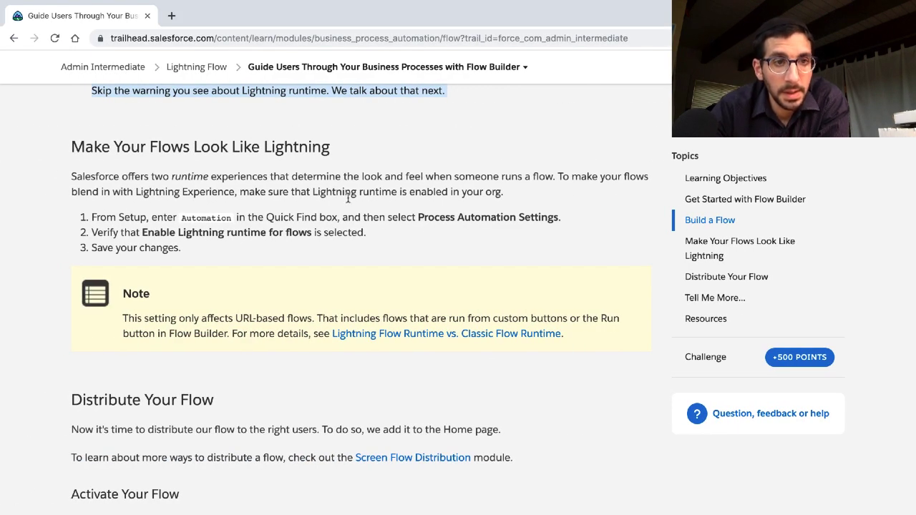
pyautogui.tripleClick(278, 189)
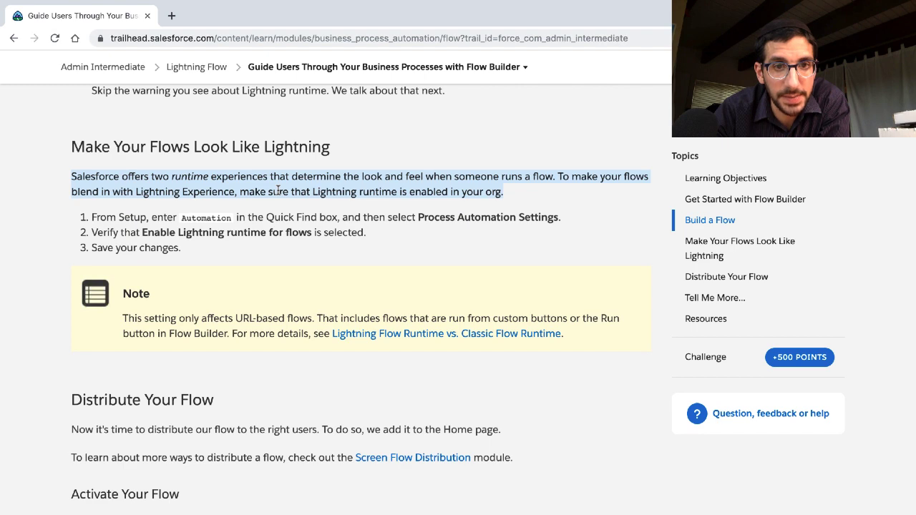
pyautogui.scroll(-2, 278, 189)
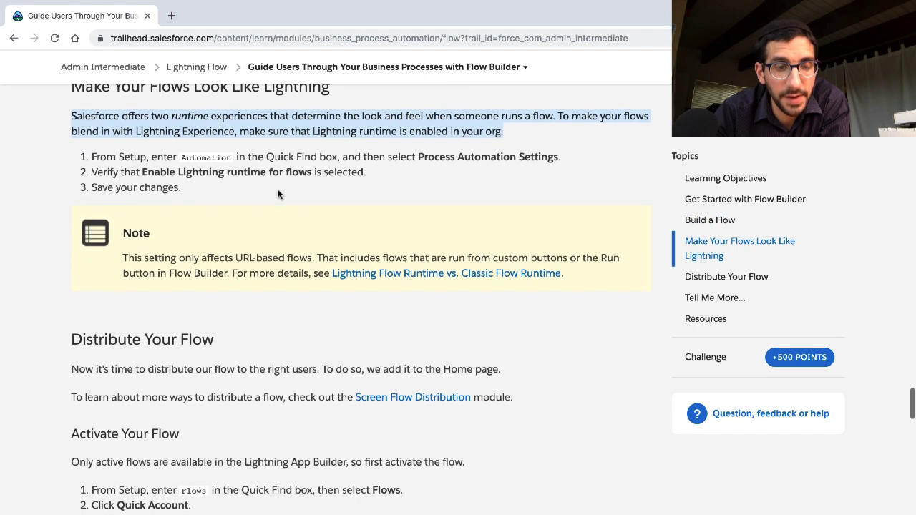
# Take the search term Automation from Trailhead, find it in Salesforce Setup and open Process Automation Settings.
pyautogui.doubleClick(219, 156)
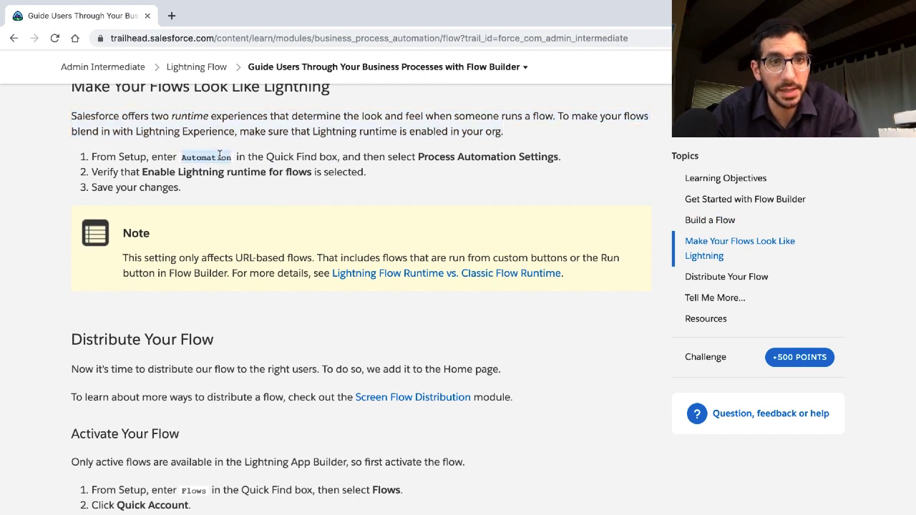
pyautogui.hotkey('ctrl', 'Right')
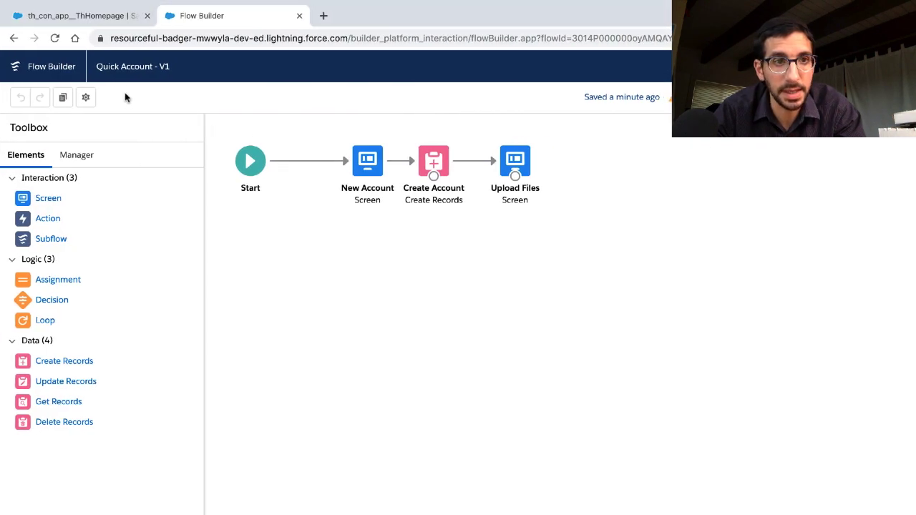
pyautogui.click(106, 20)
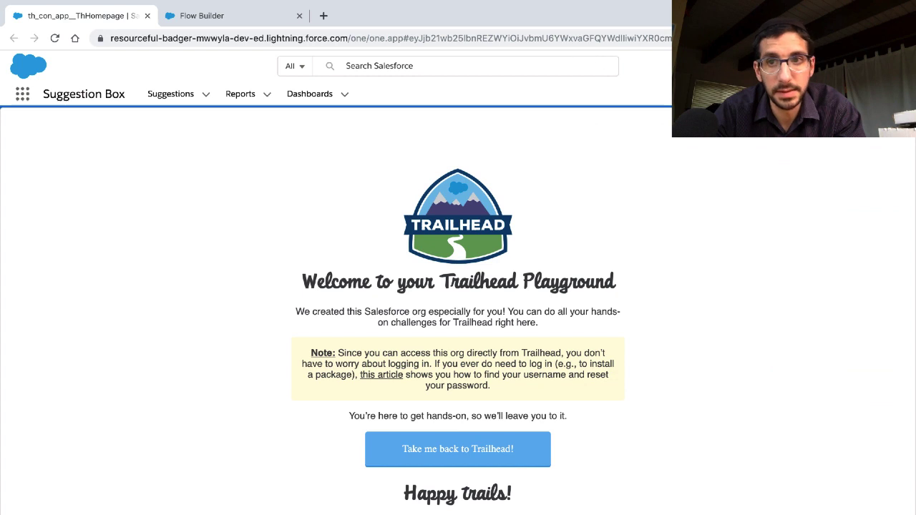
pyautogui.click(849, 66)
pyautogui.click(776, 129)
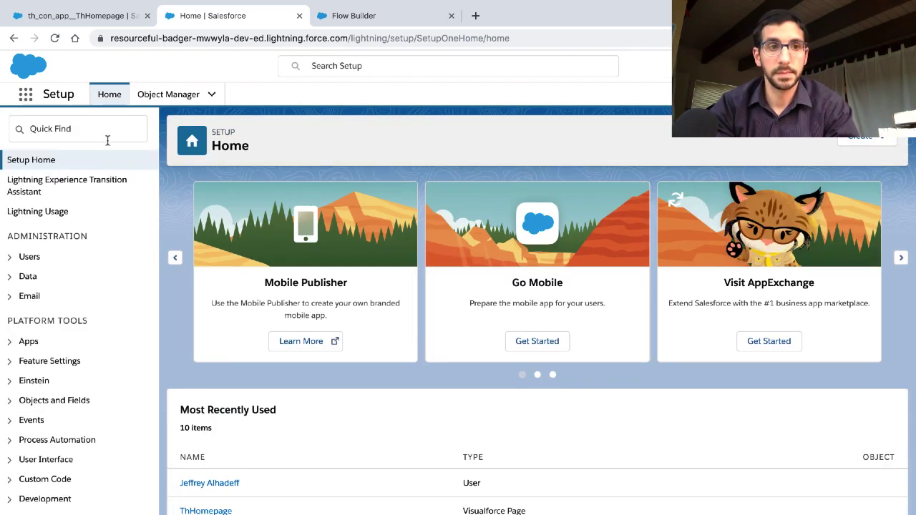
pyautogui.click(107, 140)
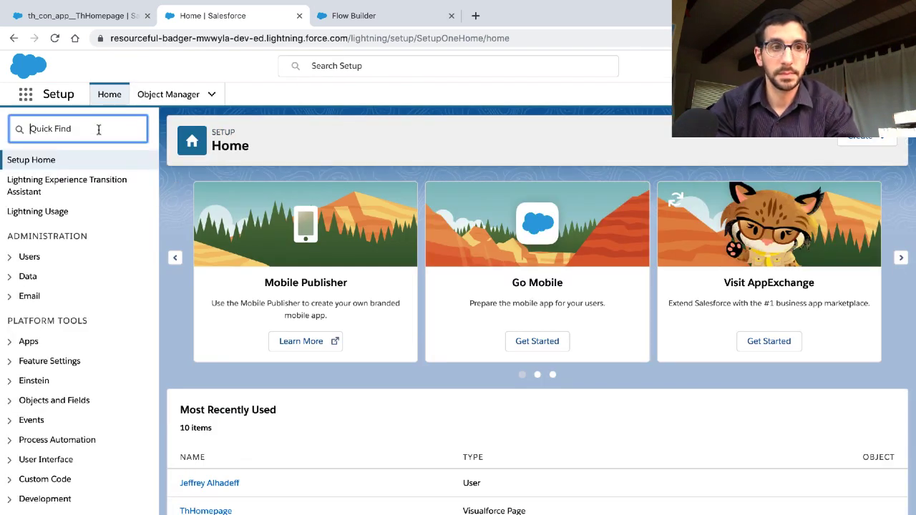
pyautogui.write('Automation')
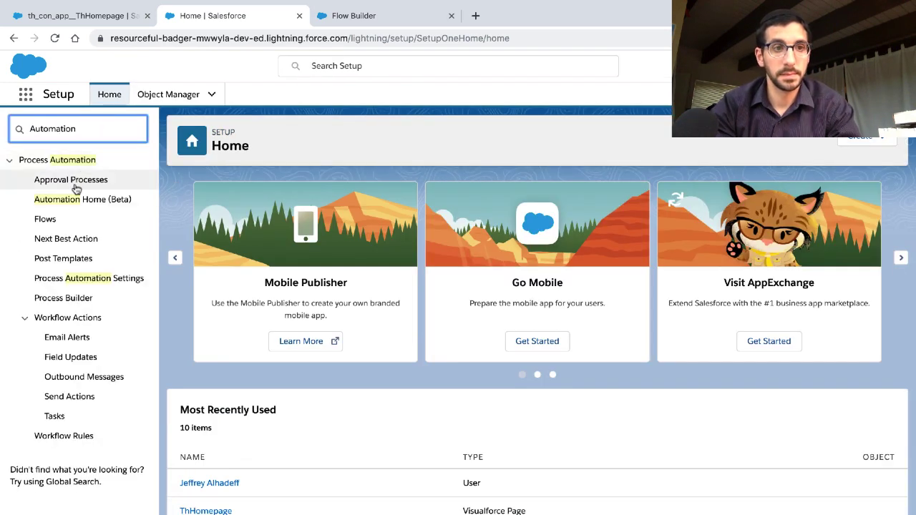
pyautogui.click(100, 284)
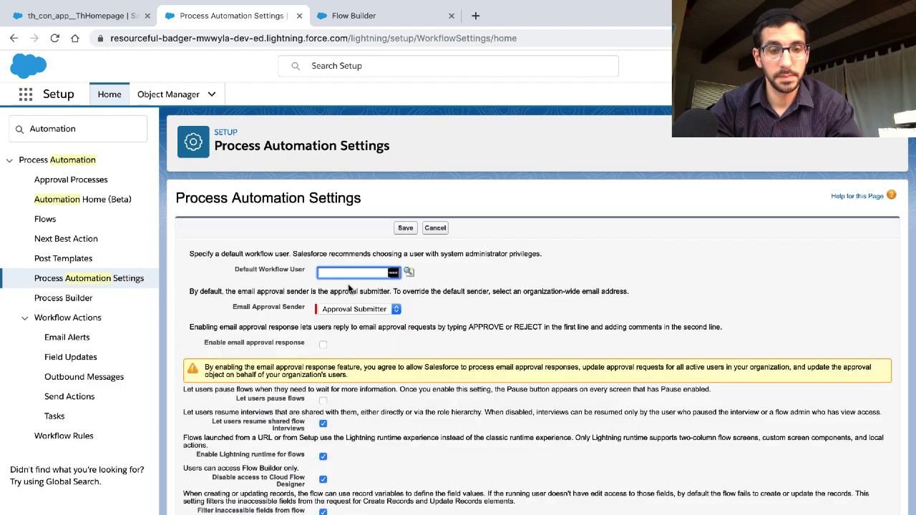
# Check Trailhead's instruction, verify that Enable Lightning runtime for flows is selected, and save the Process Automation Settings.
pyautogui.scroll(-1, 348, 286)
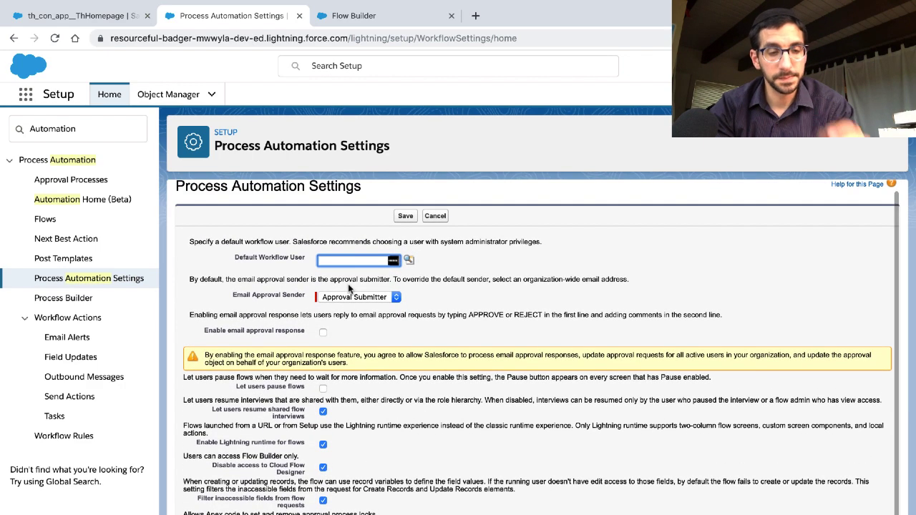
pyautogui.hotkey('ctrl', 'Left')
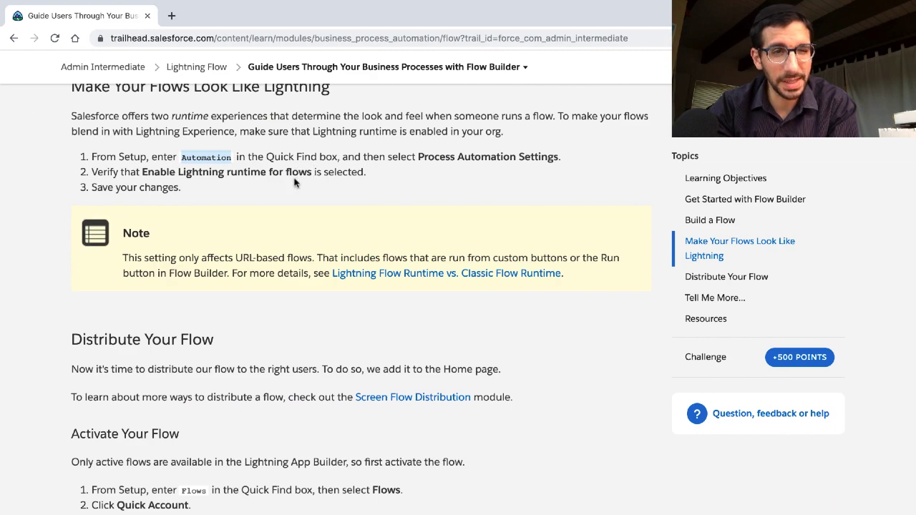
pyautogui.scroll(-1, 293, 182)
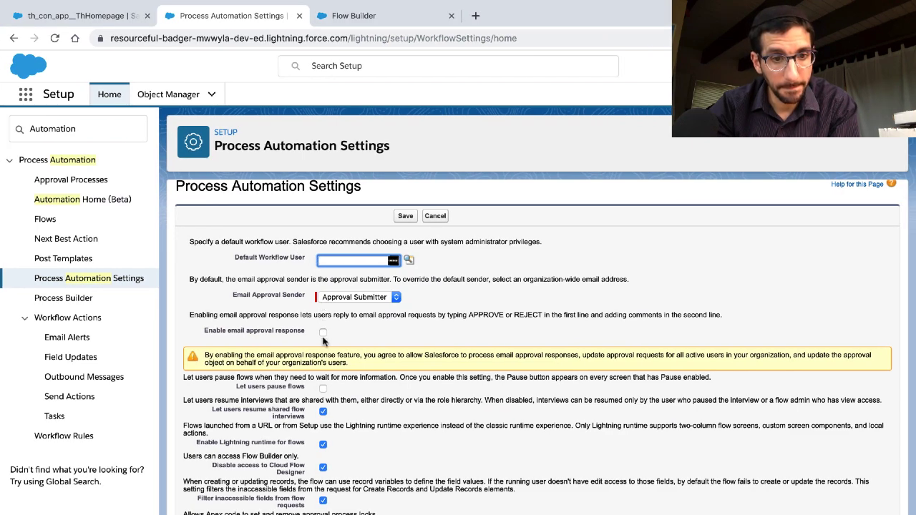
pyautogui.scroll(-1, 322, 341)
pyautogui.scroll(1, 323, 342)
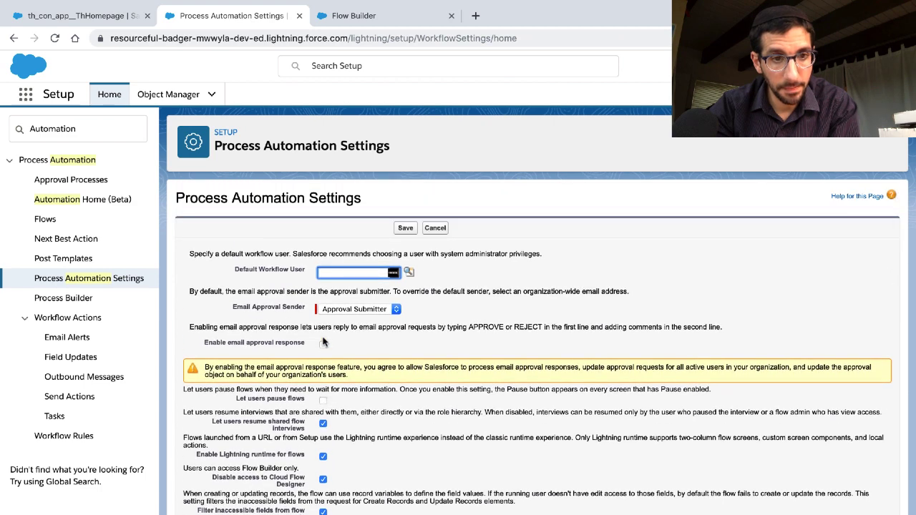
pyautogui.doubleClick(244, 456)
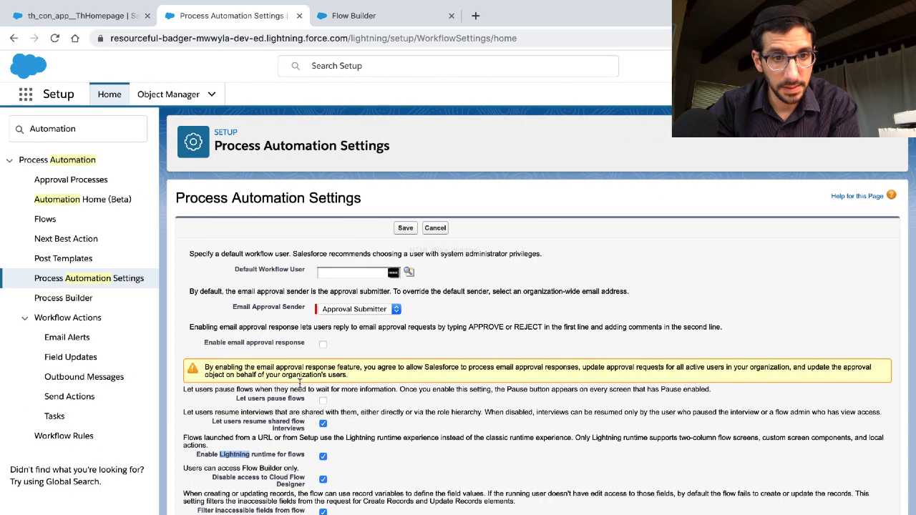
pyautogui.click(404, 229)
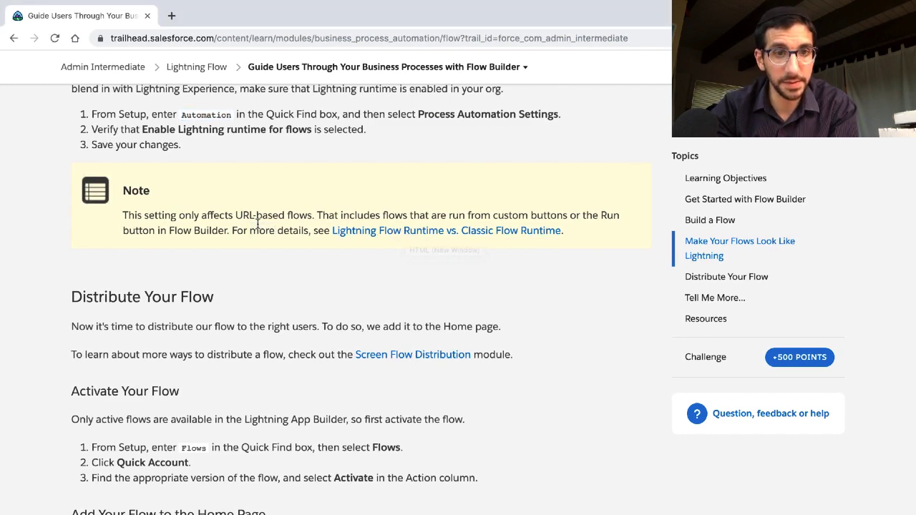
# Read Trailhead's note on URL-based flows and the introduction to the Distribute Your Flow section.
pyautogui.tripleClick(258, 222)
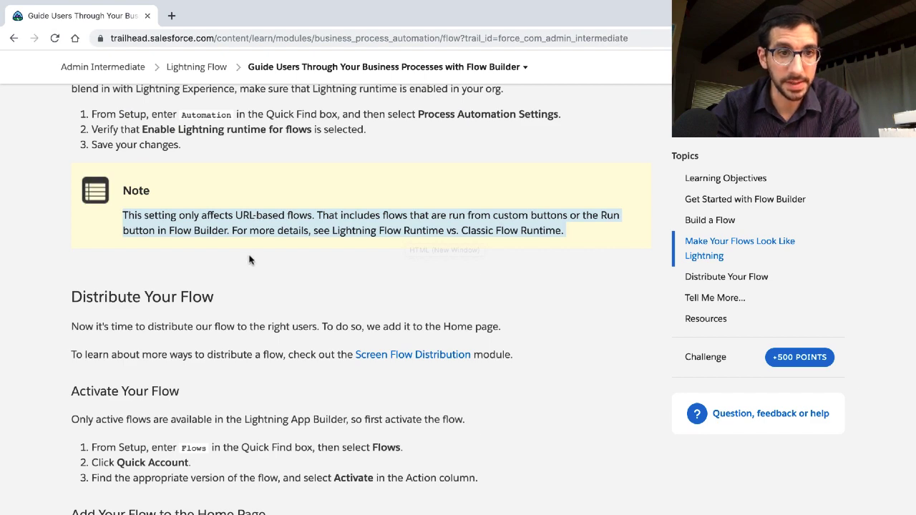
pyautogui.scroll(-3, 247, 259)
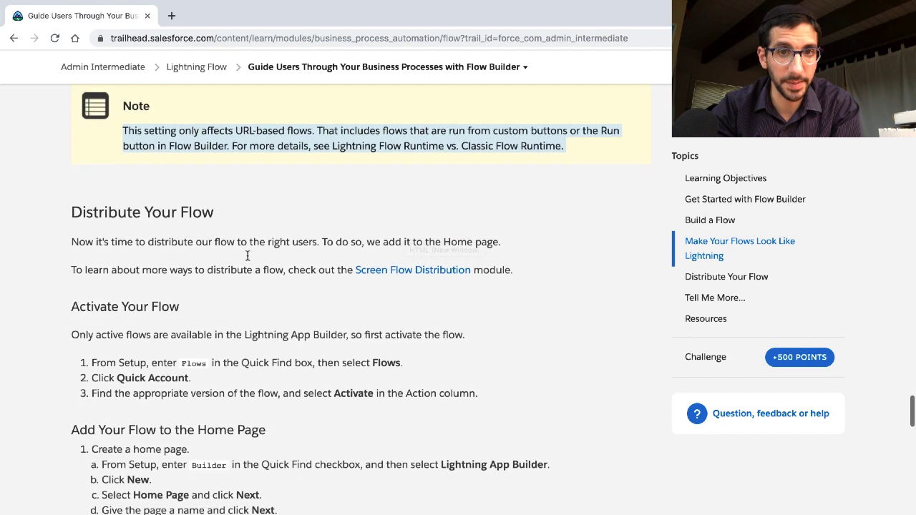
pyautogui.scroll(-2, 203, 232)
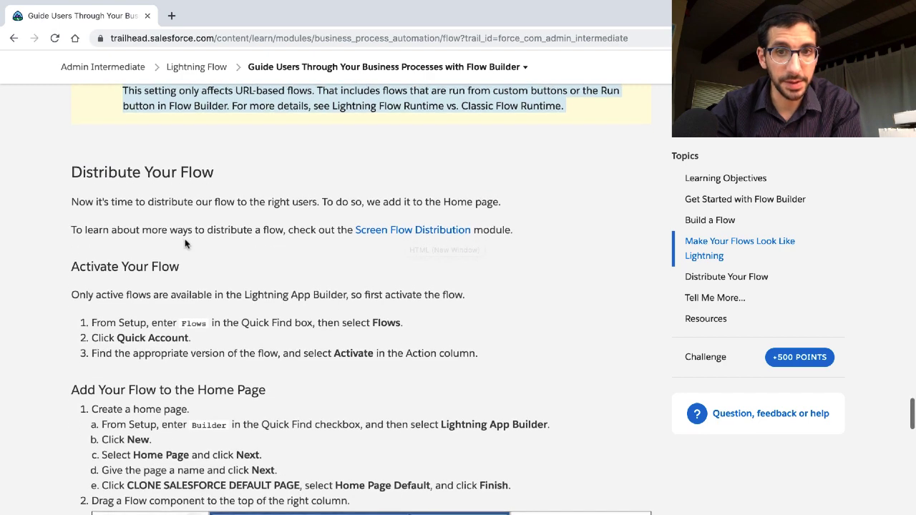
pyautogui.scroll(-2, 184, 244)
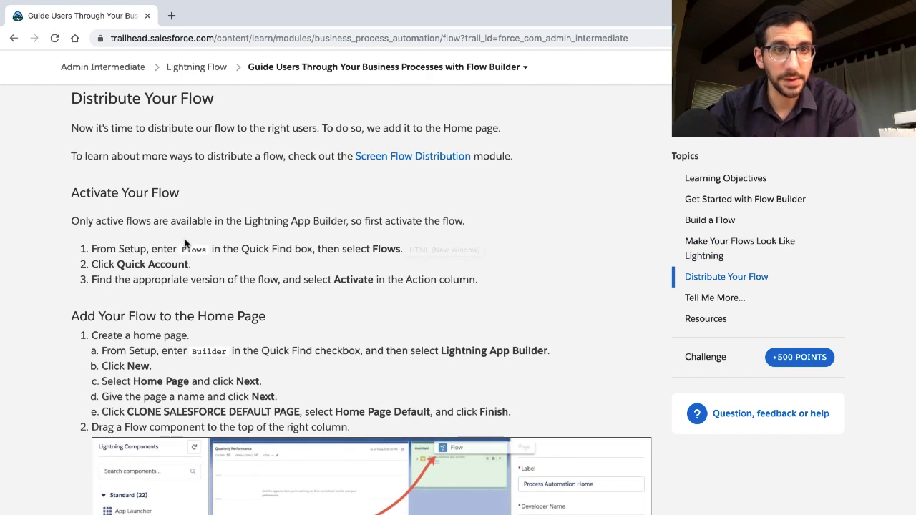
pyautogui.tripleClick(237, 128)
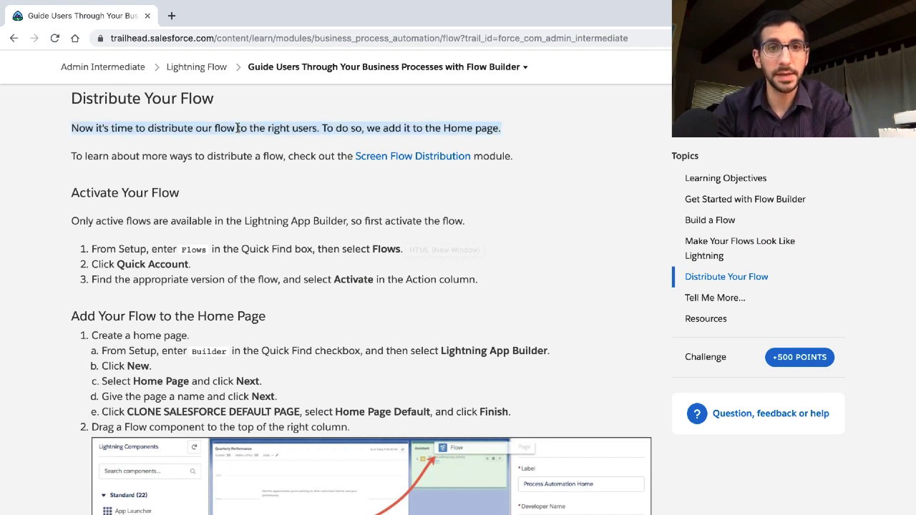
pyautogui.doubleClick(224, 156)
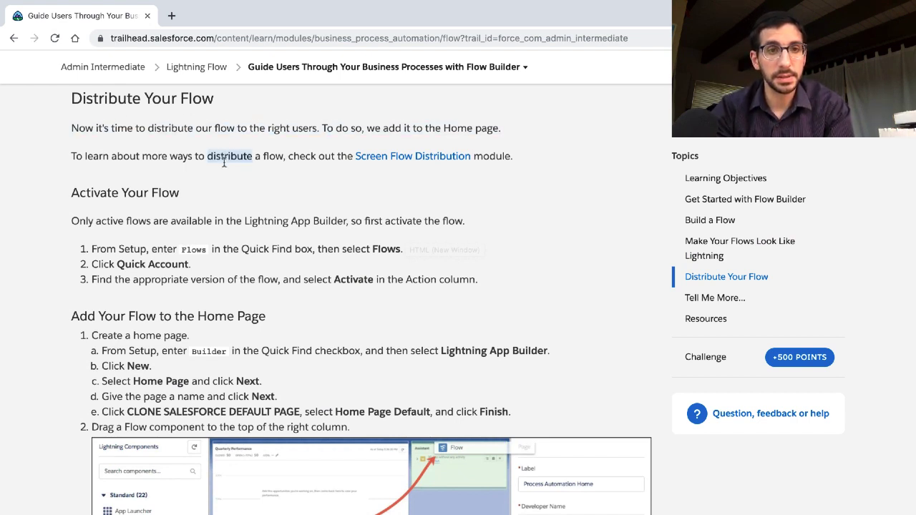
pyautogui.click(224, 160)
pyautogui.tripleClick(224, 163)
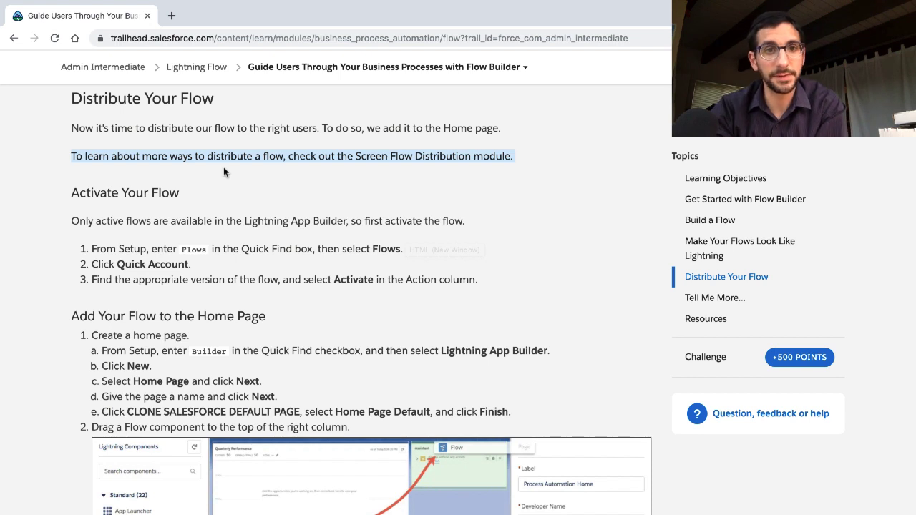
pyautogui.click(211, 183)
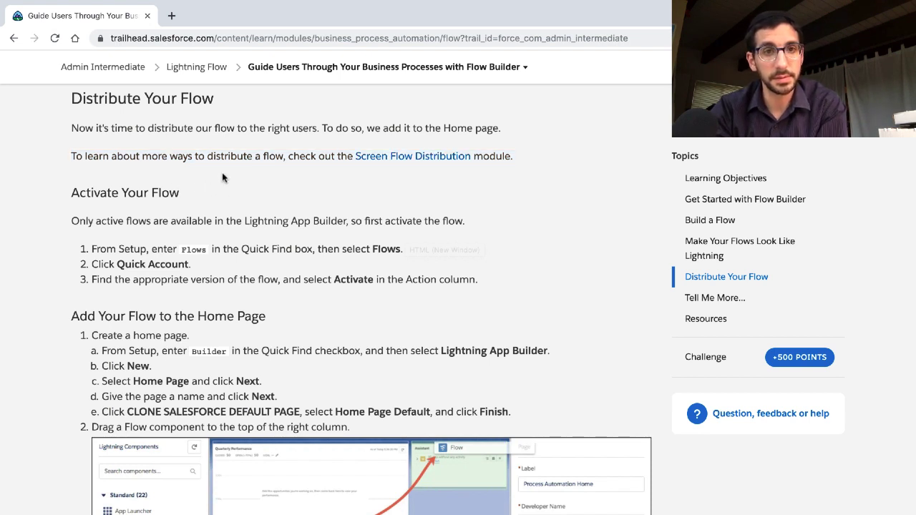
# Open the linked Screen Flow Distribution module, look through its units and close it again.
pyautogui.click(377, 161)
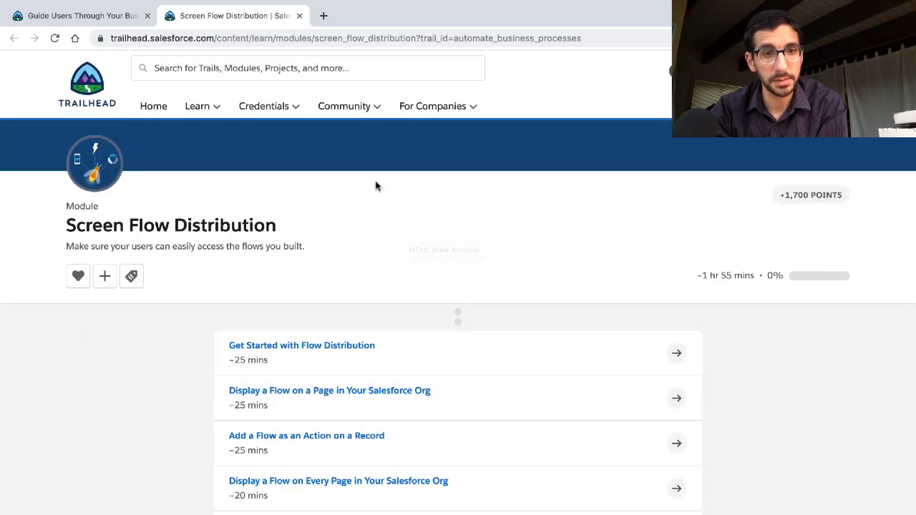
pyautogui.scroll(-3, 375, 186)
pyautogui.scroll(3, 376, 186)
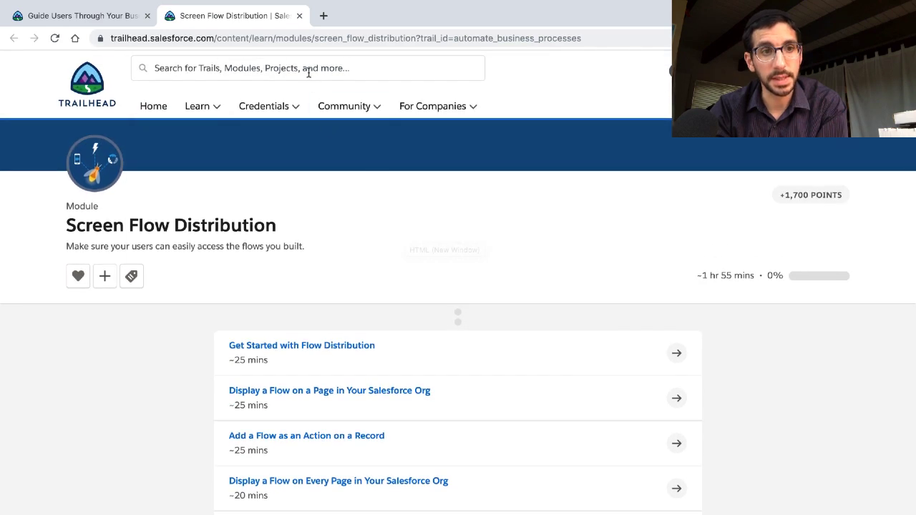
pyautogui.click(298, 16)
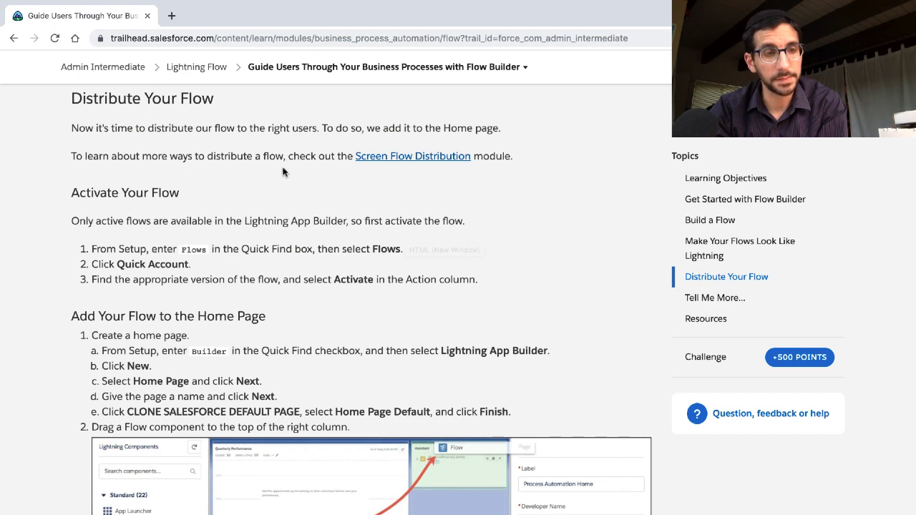
# Read Trailhead's Activate Your Flow instructions, look at the Quick Account flow in Flow Builder and return to Salesforce Setup.
pyautogui.scroll(-2, 226, 162)
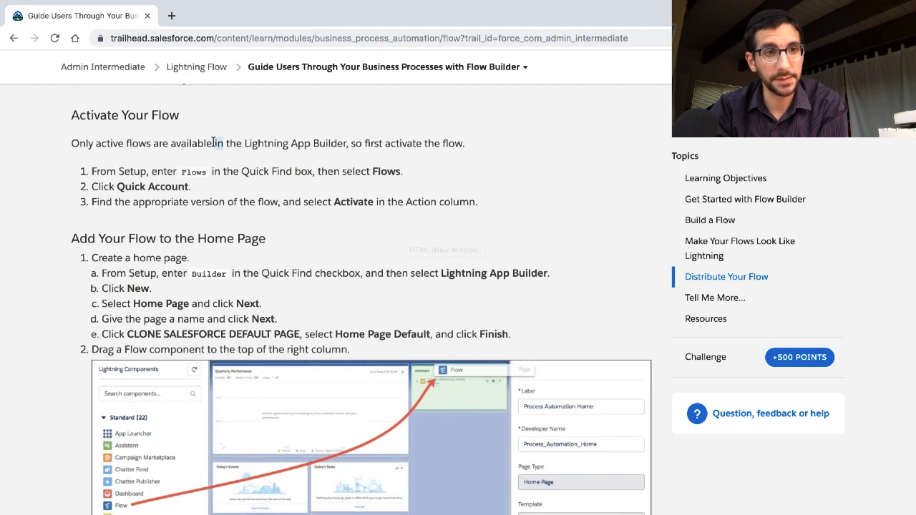
pyautogui.tripleClick(213, 142)
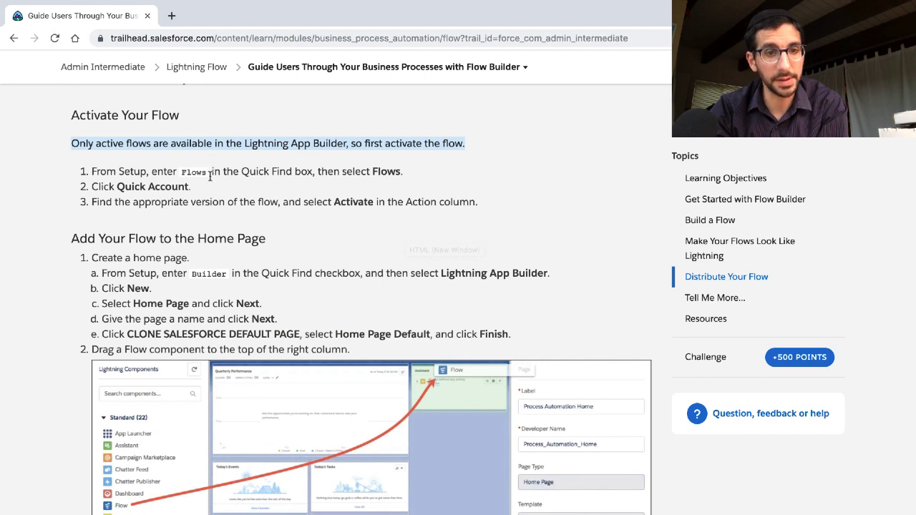
pyautogui.hotkey('ctrl', 'Right')
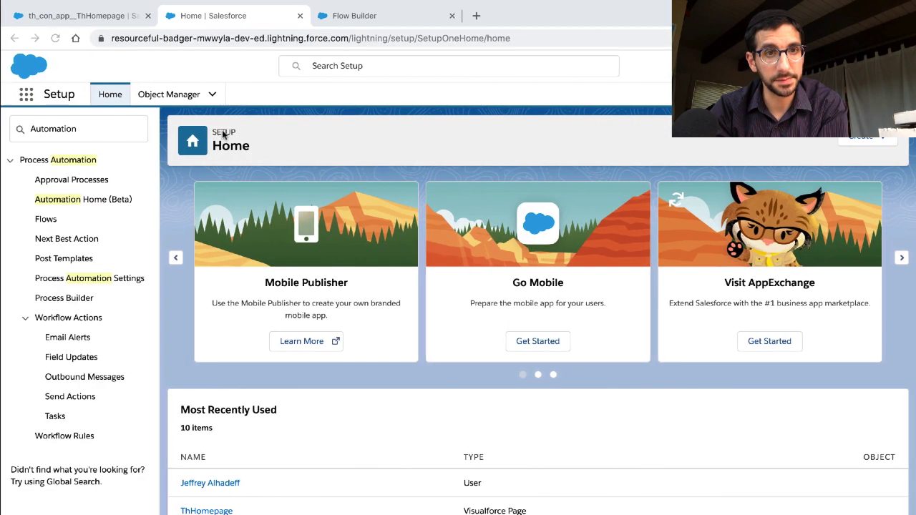
pyautogui.click(342, 18)
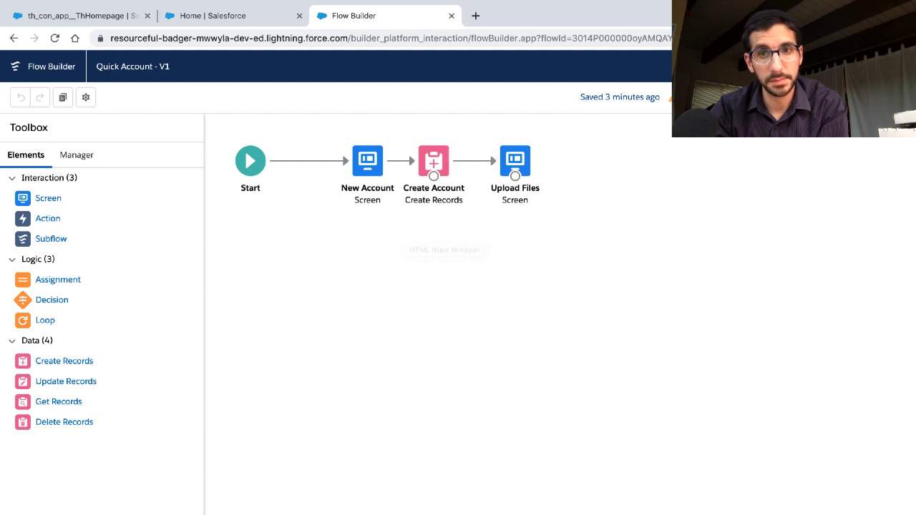
pyautogui.hotkey('ctrl', 'Left')
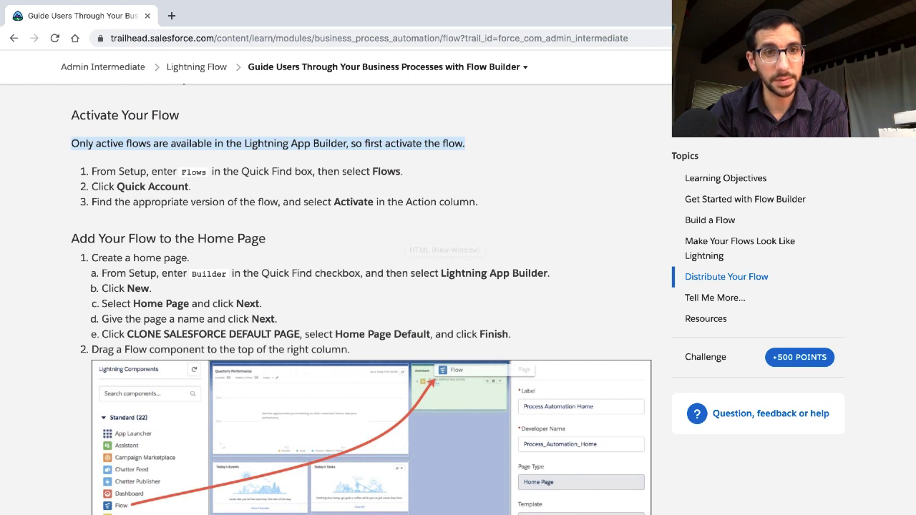
pyautogui.hotkey('ctrl', 'Right')
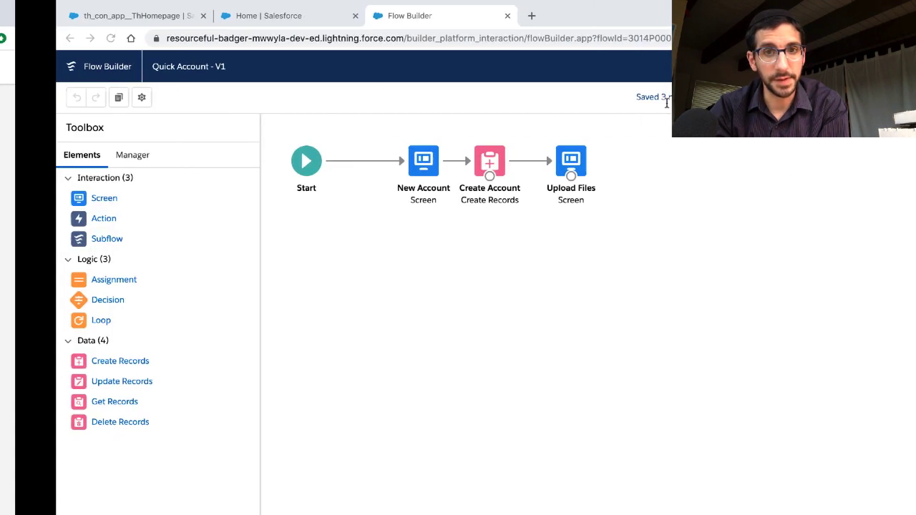
pyautogui.click(241, 22)
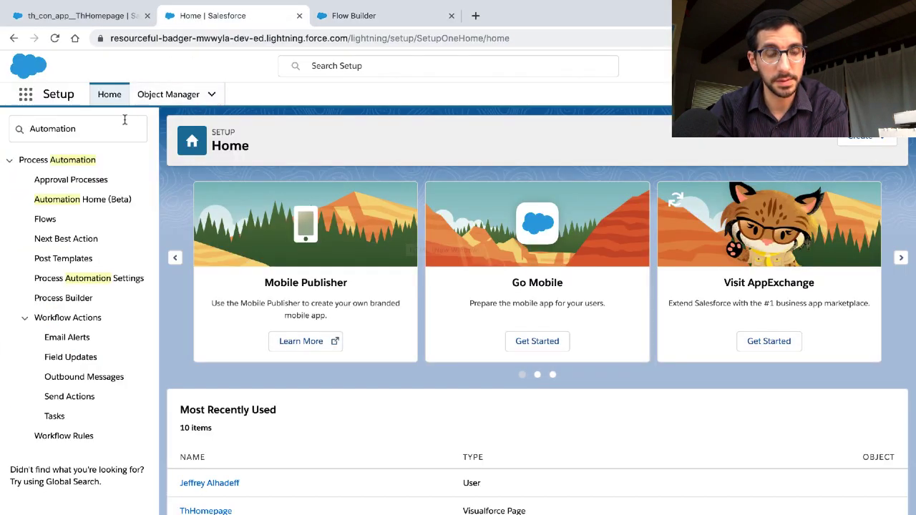
# Search Setup for Flows and open the Flows page under Process Automation.
pyautogui.doubleClick(109, 140)
pyautogui.write('FL')
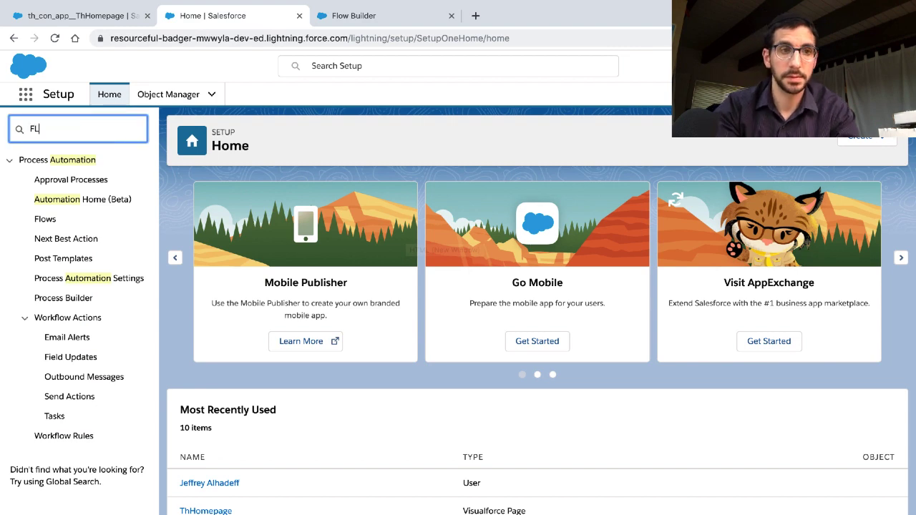
pyautogui.write('ows')
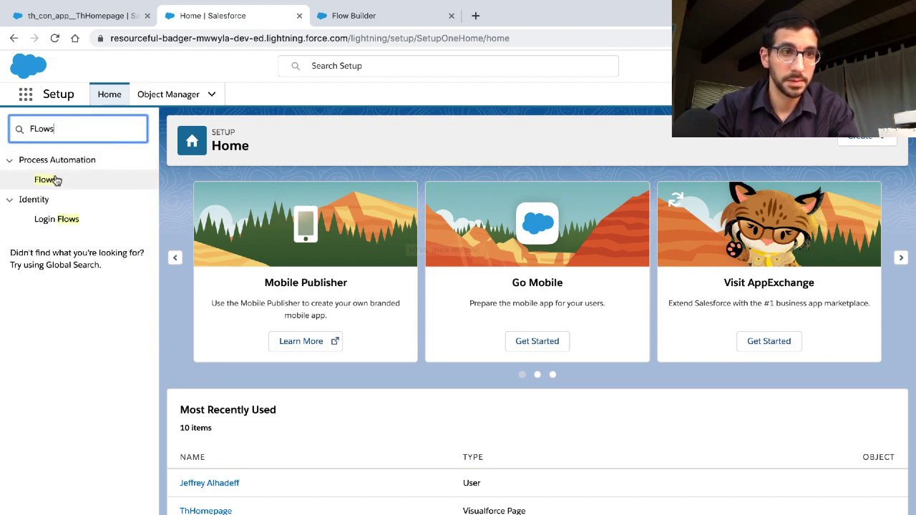
pyautogui.click(55, 181)
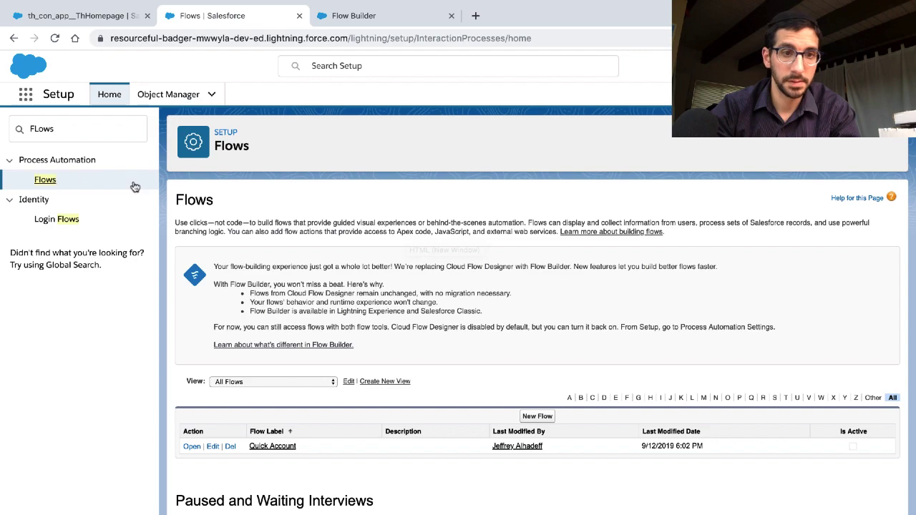
pyautogui.scroll(-1, 206, 416)
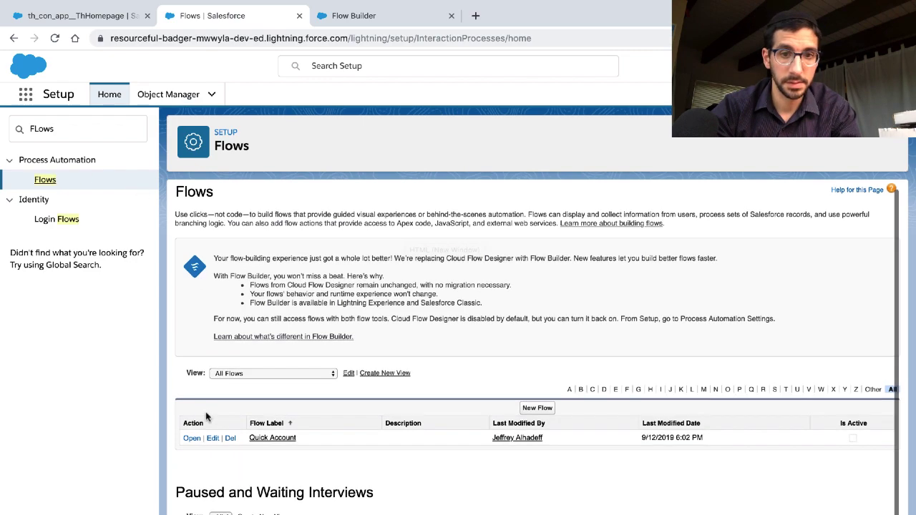
# Check Trailhead's activation instructions, open the Quick Account flow's detail page and activate version 1.
pyautogui.hotkey('ctrl', 'Left')
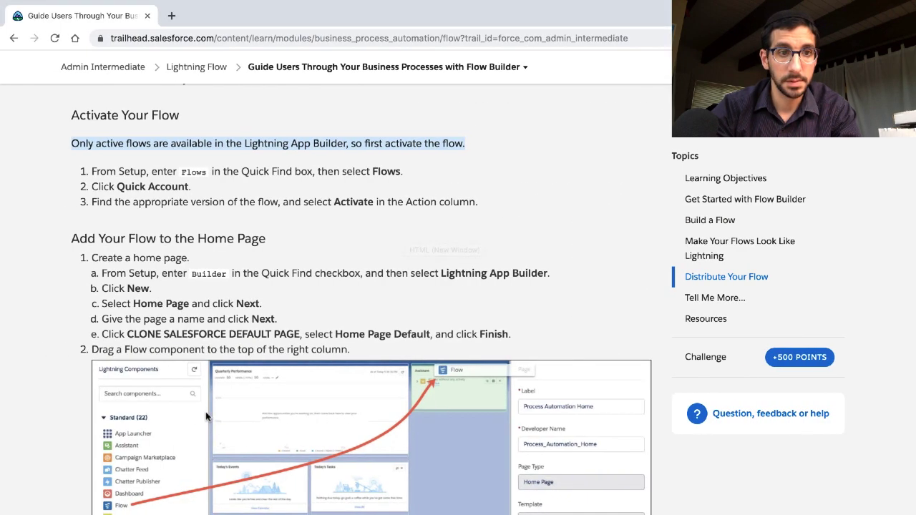
pyautogui.scroll(-1, 205, 412)
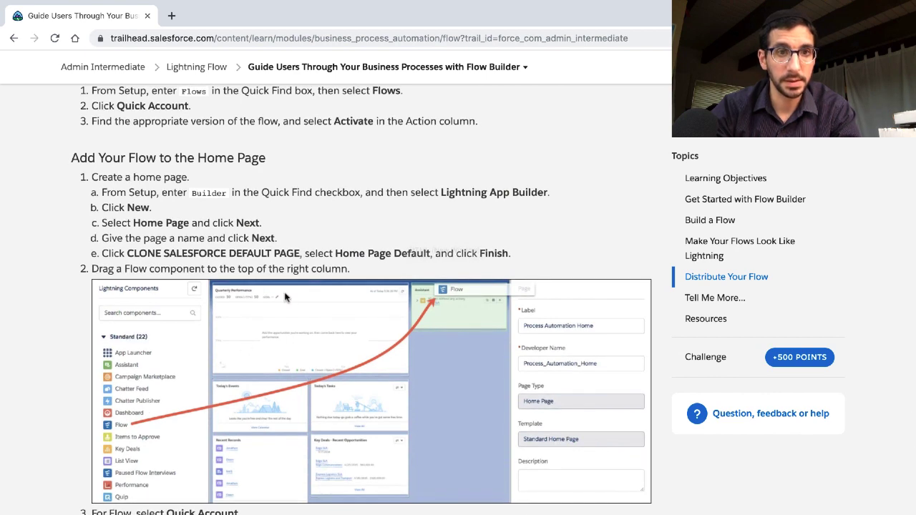
pyautogui.hotkey('ctrl', 'Right')
pyautogui.click(278, 439)
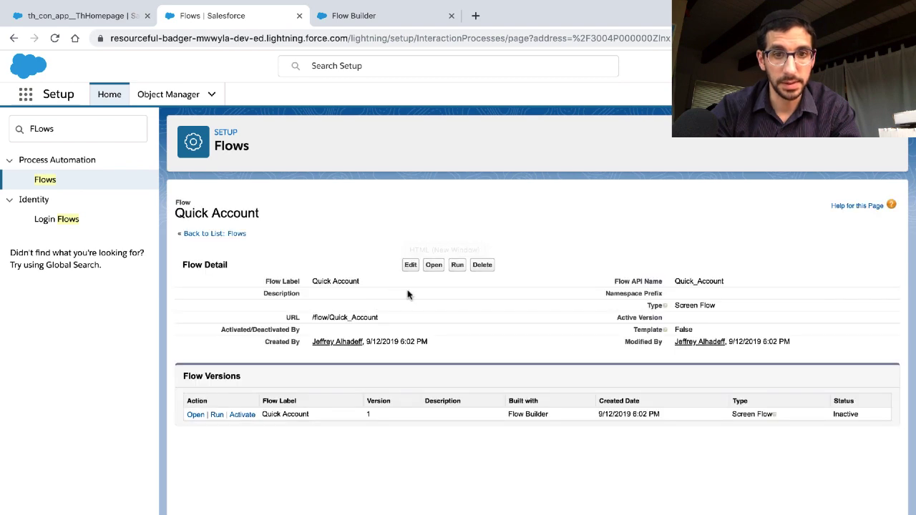
pyautogui.click(245, 415)
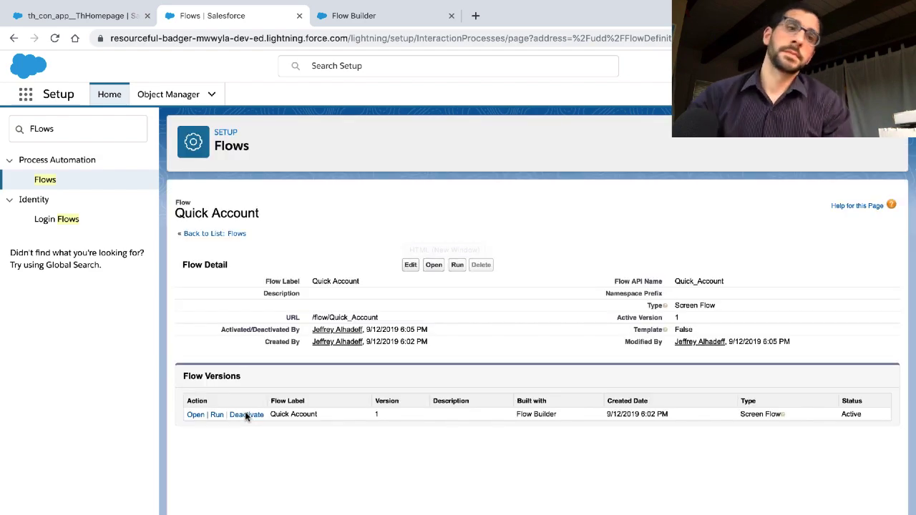
# Read Trailhead's Add Your Flow to the Home Page steps, copy the term Builder and search Setup for it.
pyautogui.hotkey('ctrl', 'Left')
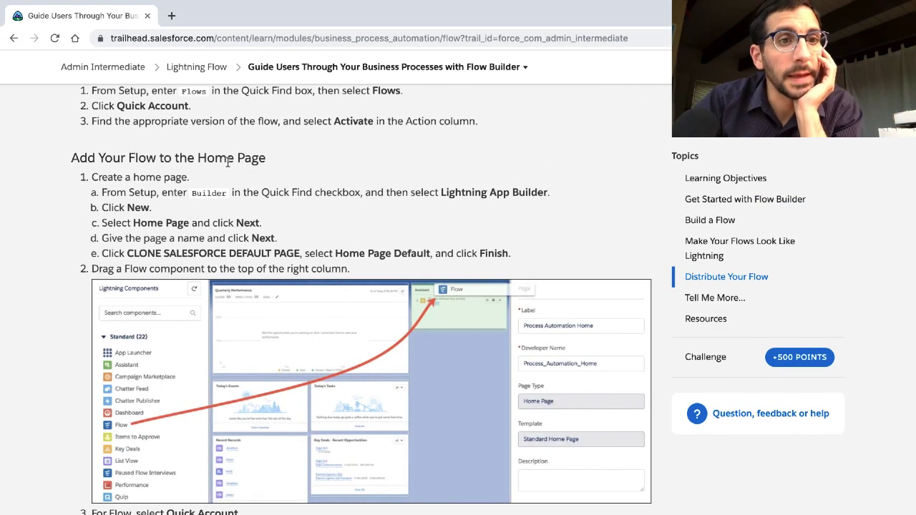
pyautogui.scroll(-2, 228, 164)
pyautogui.scroll(-2, 228, 166)
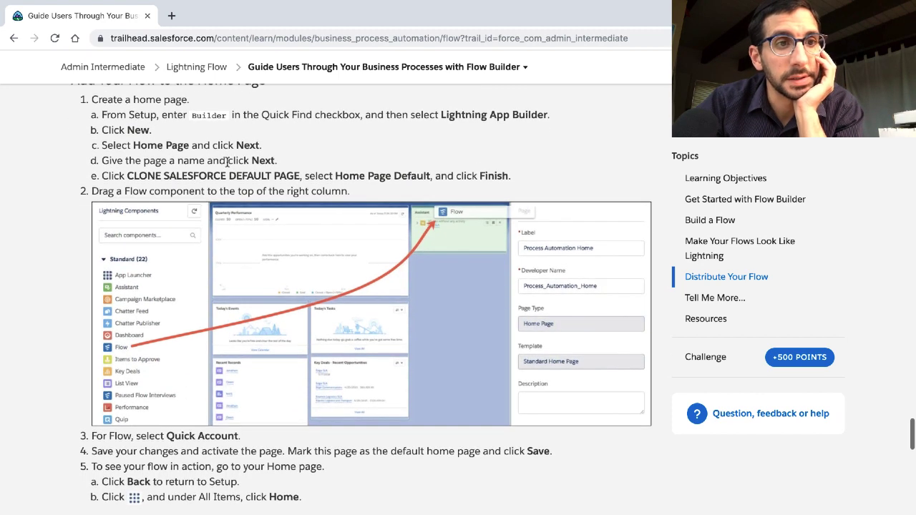
pyautogui.doubleClick(211, 117)
pyautogui.hotkey('ctrl', 'c')
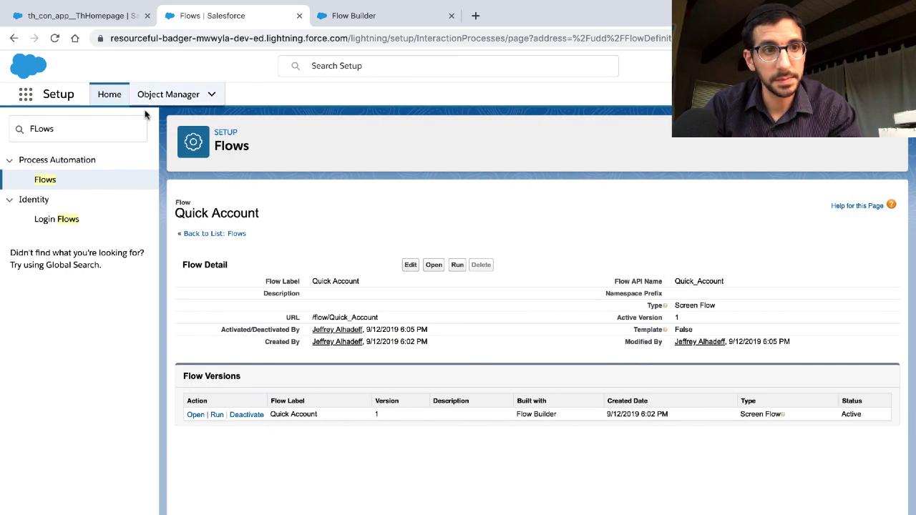
pyautogui.doubleClick(129, 126)
pyautogui.hotkey('ctrl', 'v')
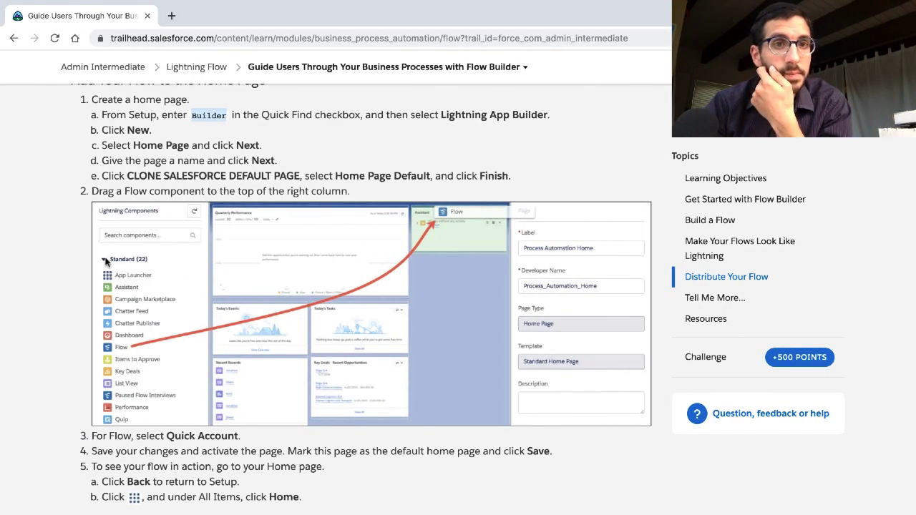
# Following Trailhead, open Lightning App Builder and start a new Lightning page of type Home Page.
pyautogui.doubleClick(132, 133)
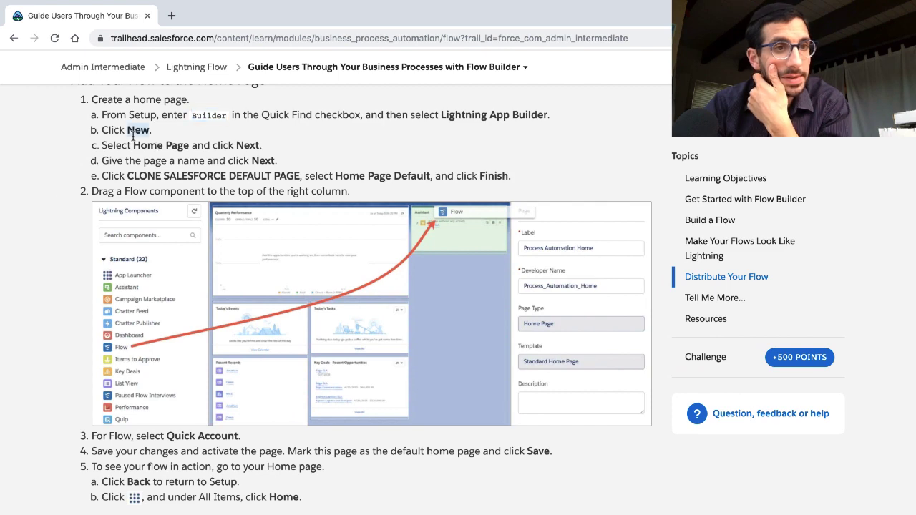
pyautogui.moveTo(134, 145); pyautogui.dragTo(262, 145)
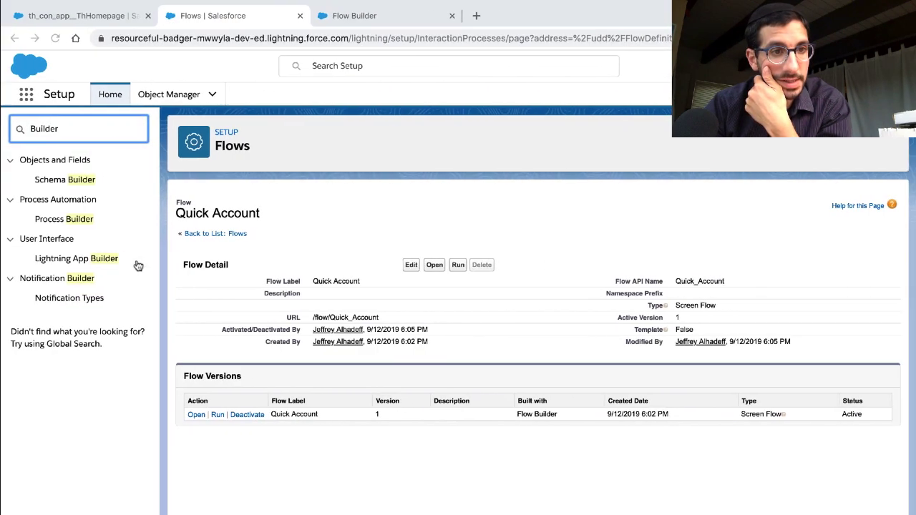
pyautogui.click(100, 262)
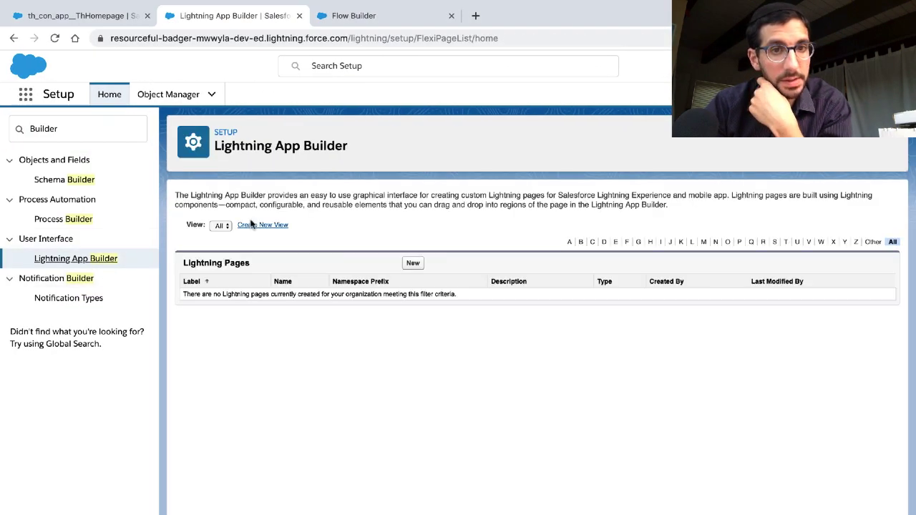
pyautogui.click(414, 262)
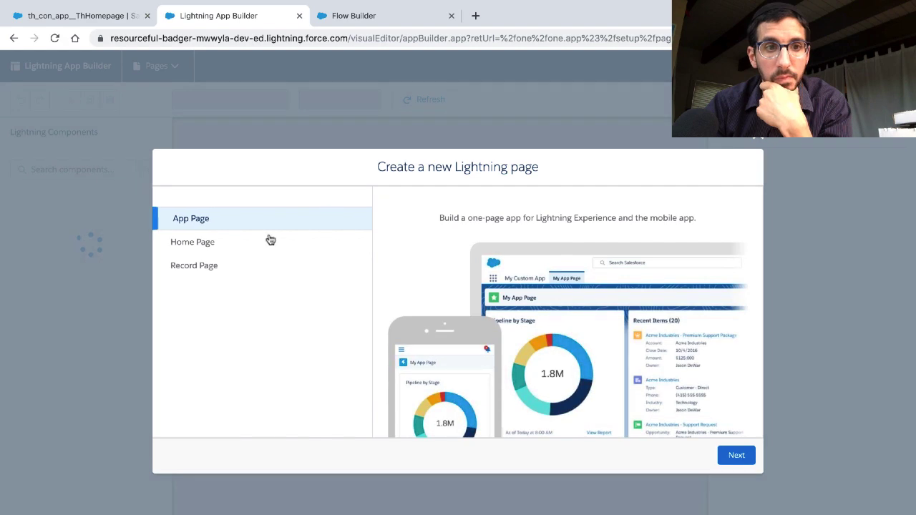
pyautogui.click(249, 251)
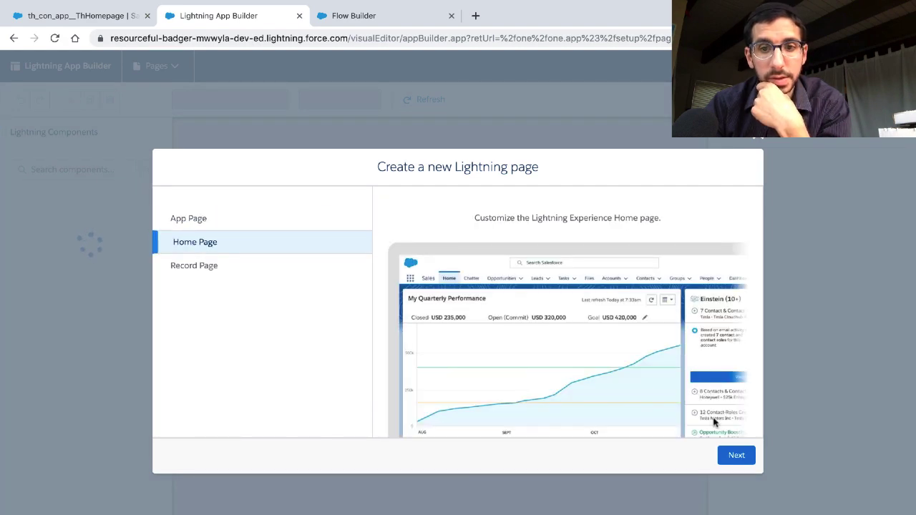
pyautogui.click(735, 460)
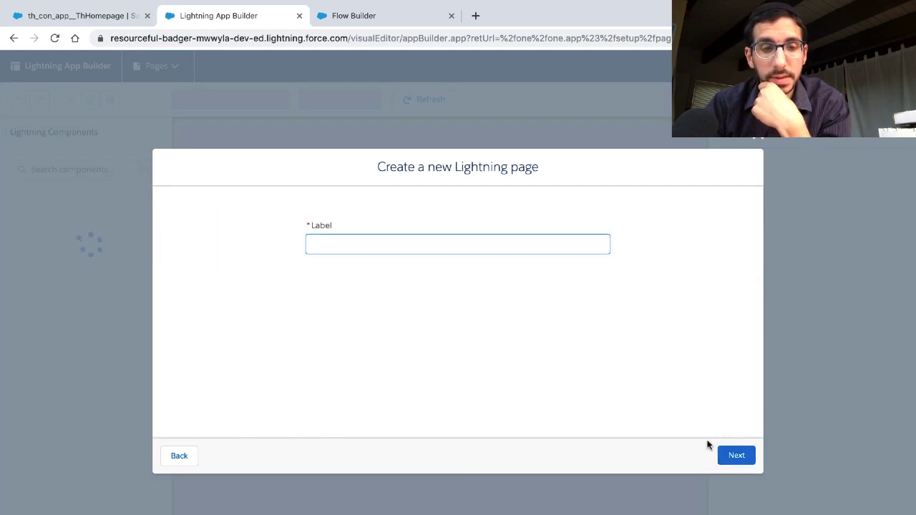
# Label the new Lightning page Home Page to Create Accounts and continue to the template choice.
pyautogui.hotkey('ctrl', 'Left')
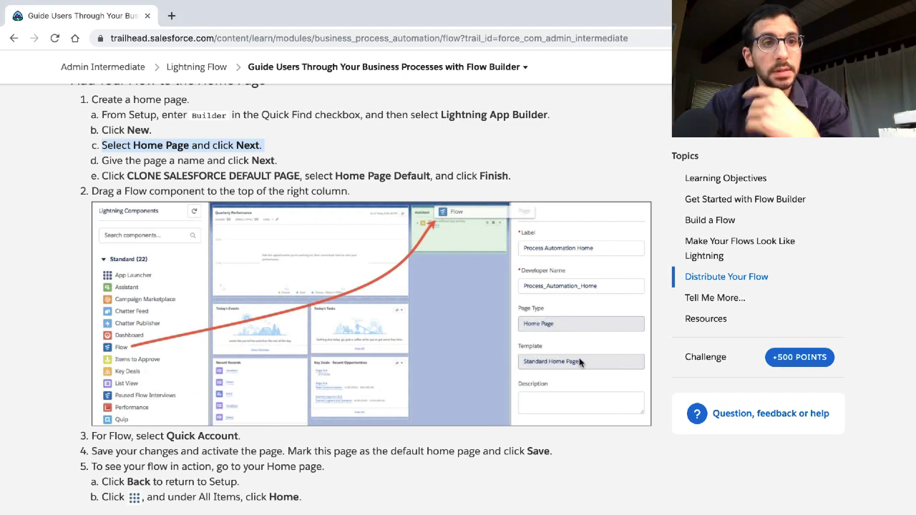
pyautogui.hotkey('ctrl', 'Right')
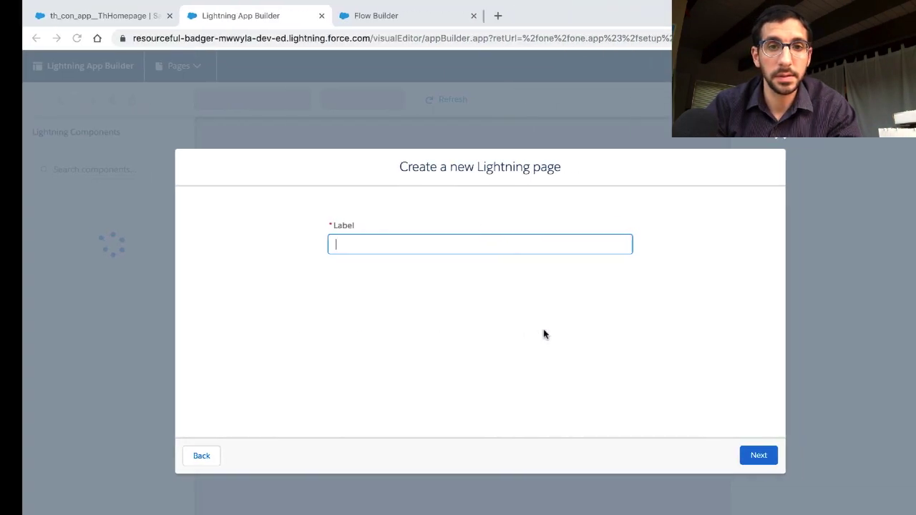
pyautogui.write('HOm')
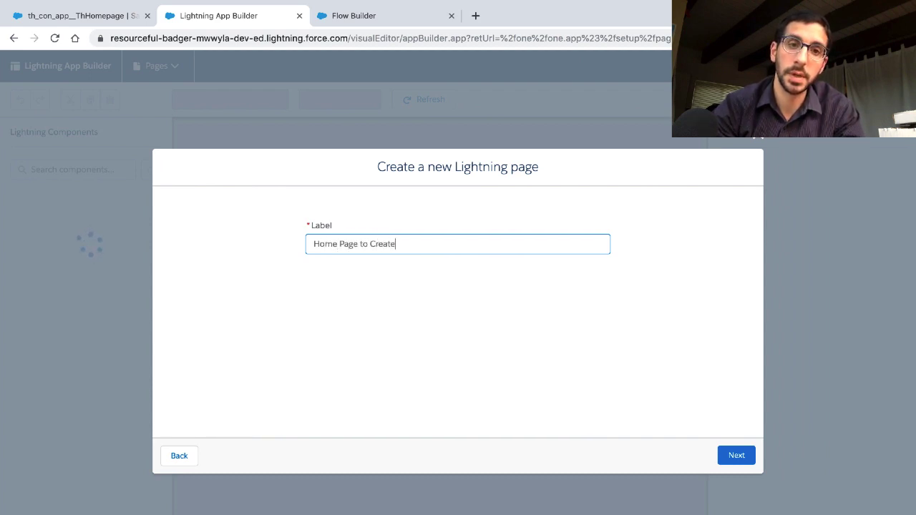
pyautogui.write('e Page to Create Accounts')
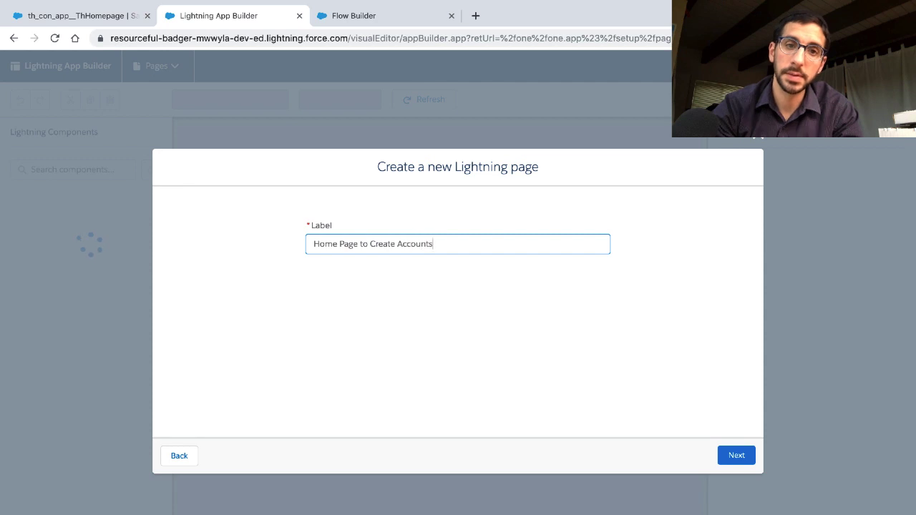
pyautogui.click(737, 454)
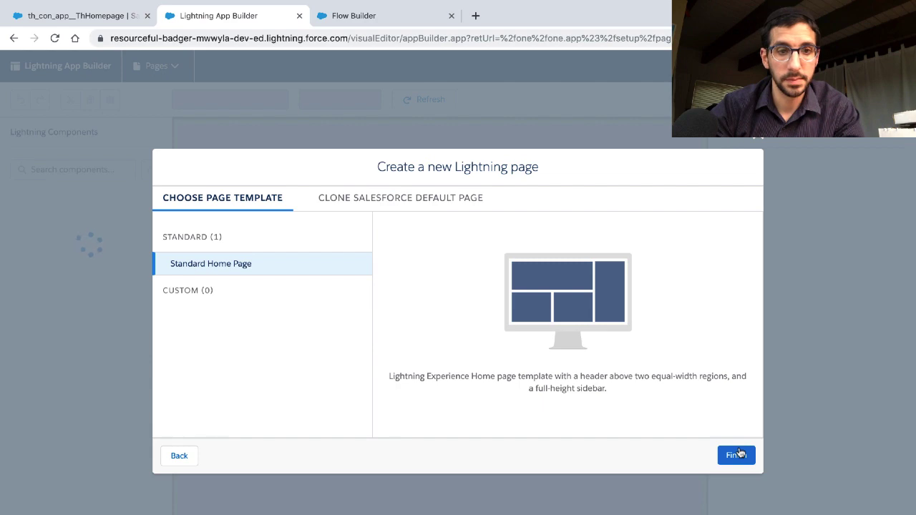
# Check Trailhead's cloning instruction and finish the page by cloning the Salesforce default page Home Page Default.
pyautogui.hotkey('ctrl', 'Left')
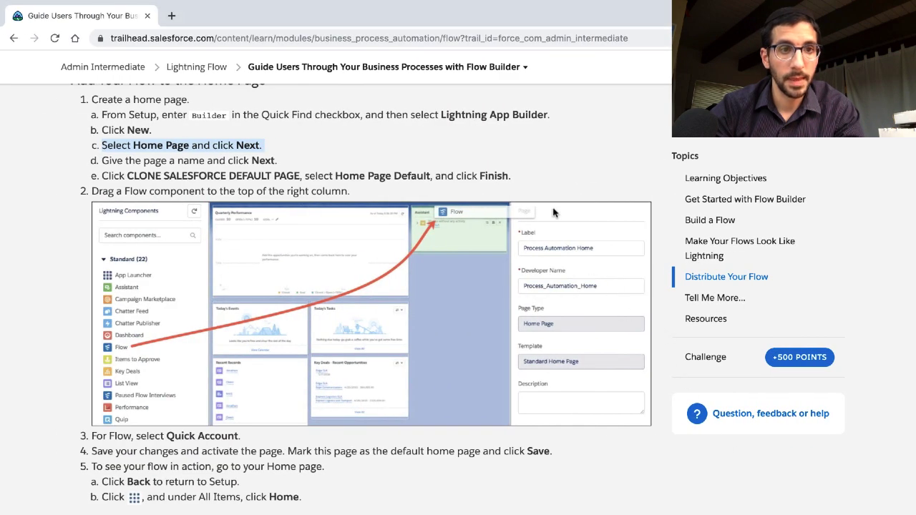
pyautogui.doubleClick(443, 175)
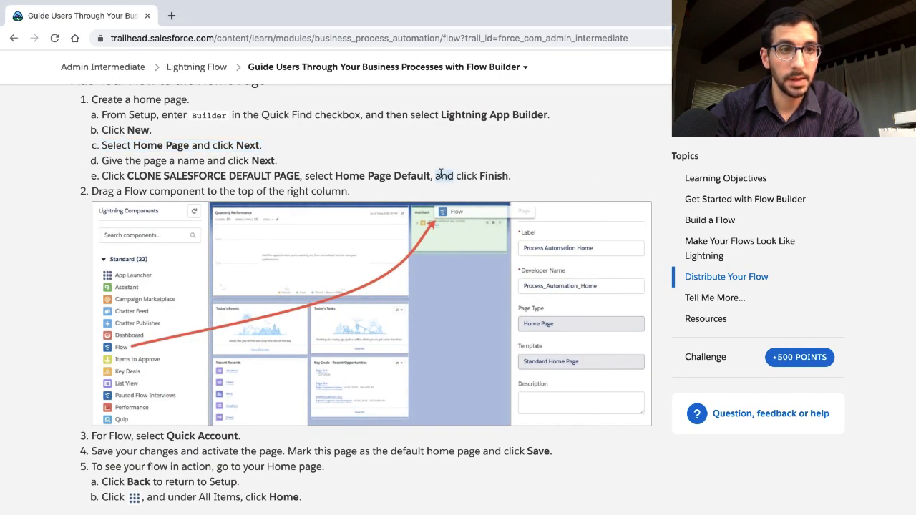
pyautogui.tripleClick(408, 176)
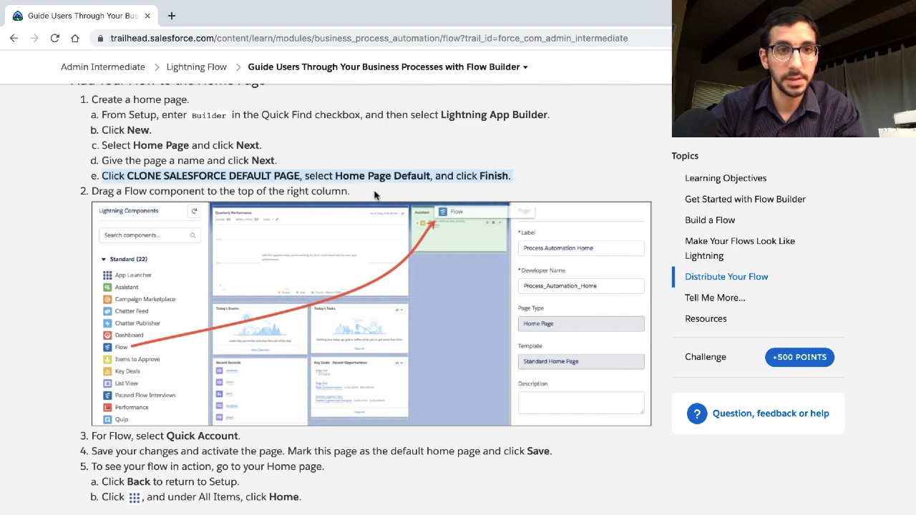
pyautogui.hotkey('ctrl', 'Right')
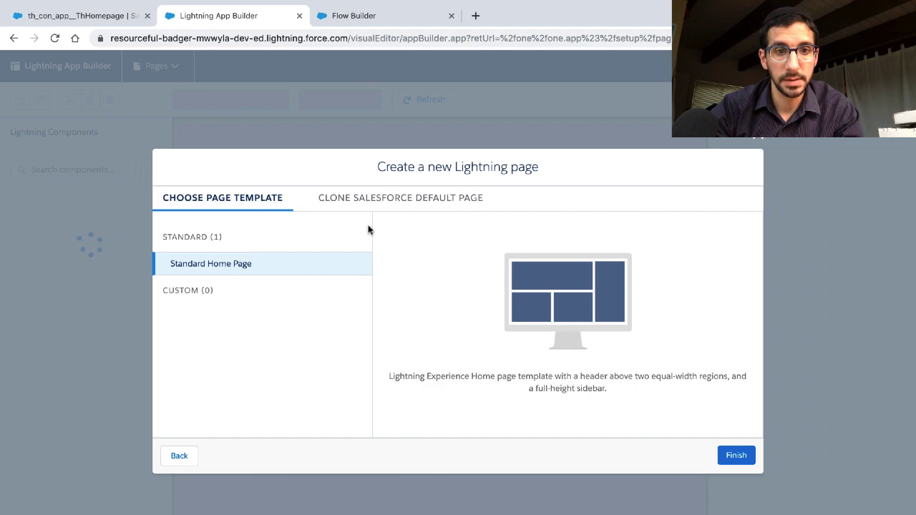
pyautogui.click(401, 205)
pyautogui.hotkey('ctrl', 'Left')
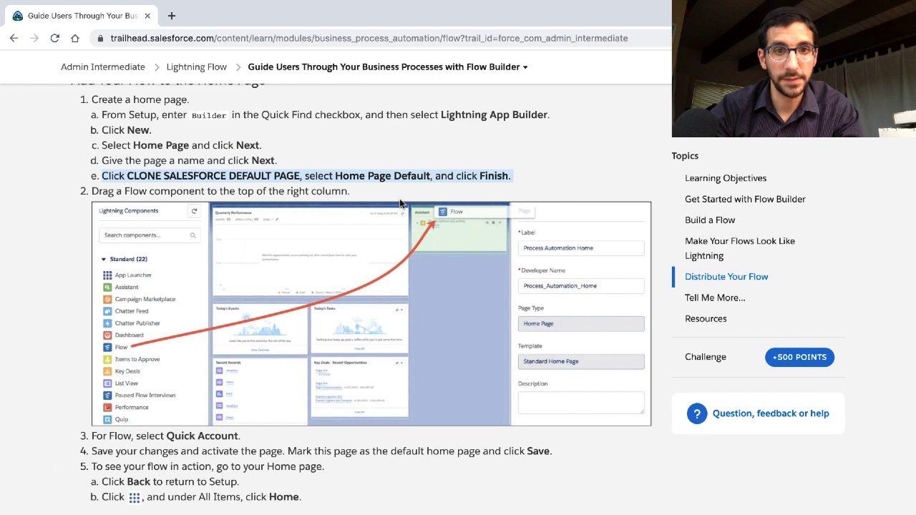
pyautogui.hotkey('ctrl', 'Right')
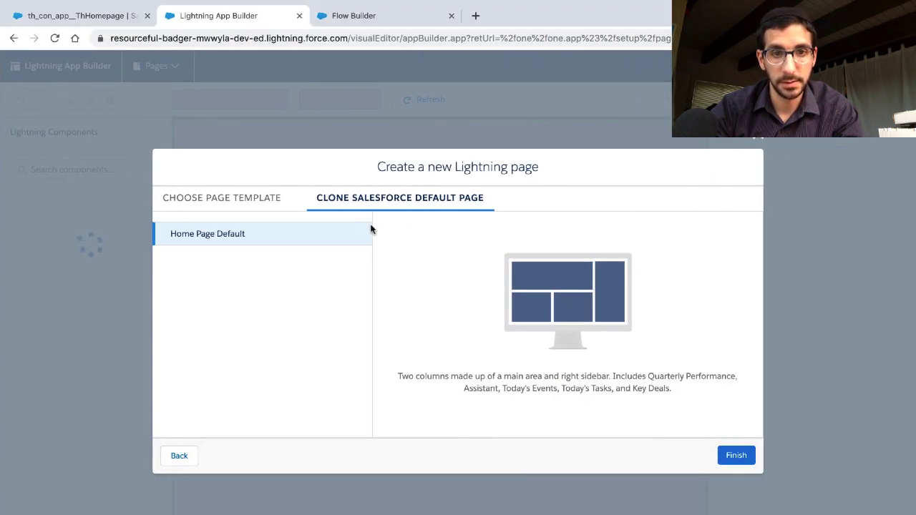
pyautogui.click(733, 458)
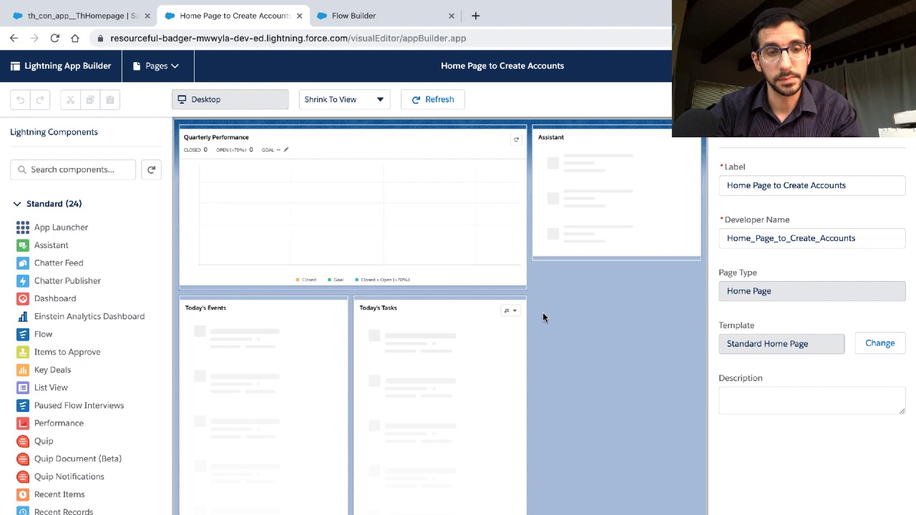
# Check Trailhead's instruction for placing the Flow component and try to insert one into the Home Page to Create Accounts layout.
pyautogui.hotkey('ctrl', 'Left')
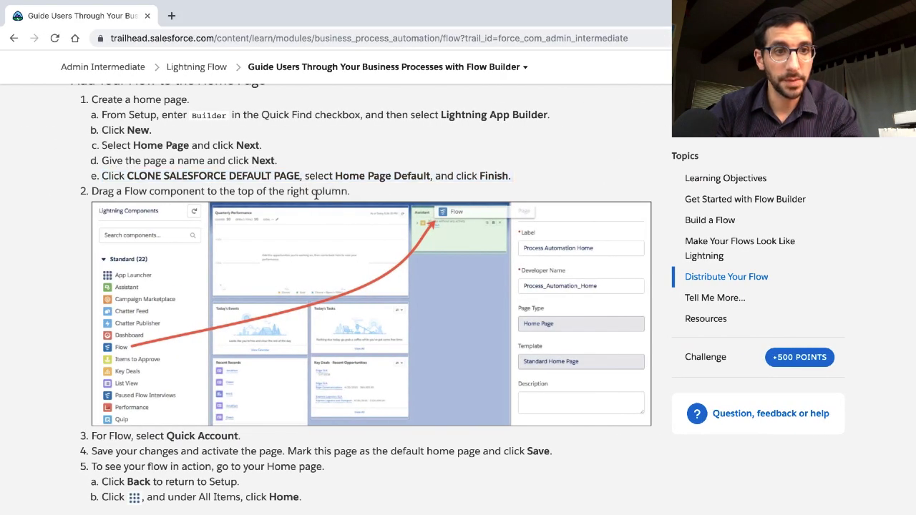
pyautogui.tripleClick(315, 193)
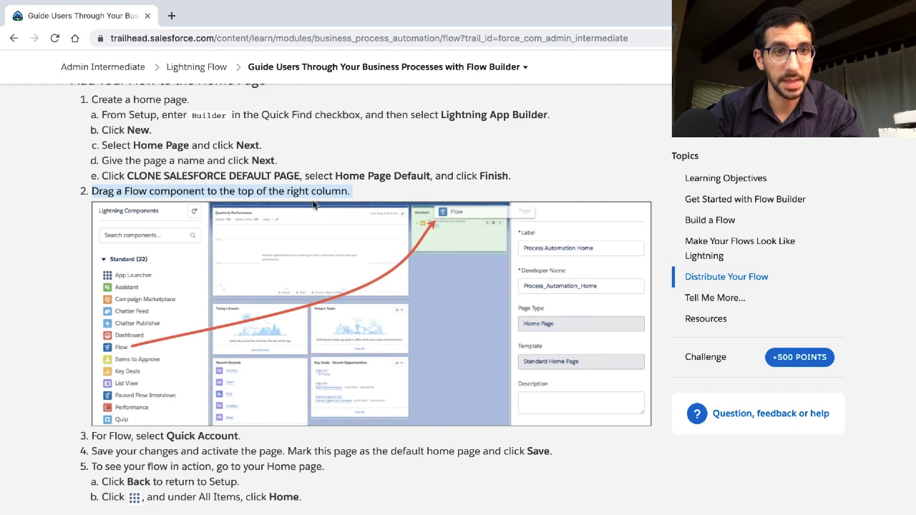
pyautogui.hotkey('ctrl', 'Right')
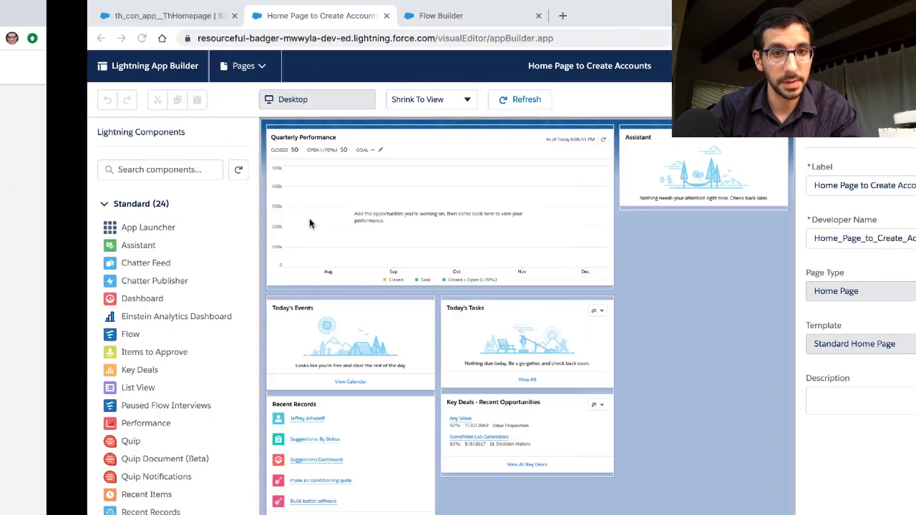
pyautogui.click(43, 330)
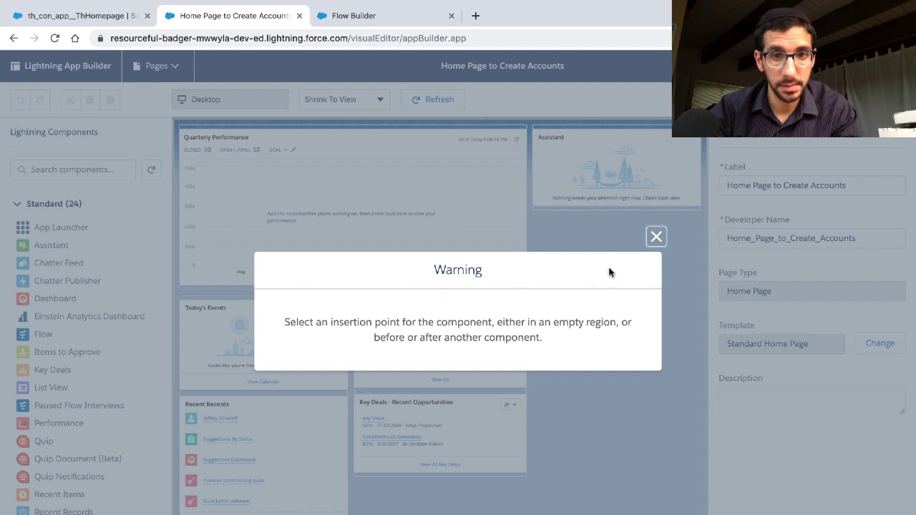
pyautogui.click(649, 243)
pyautogui.click(602, 190)
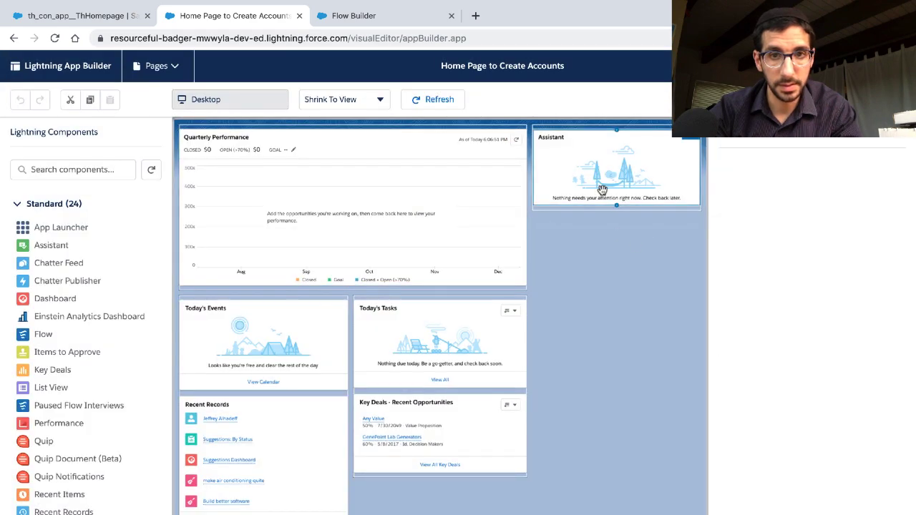
pyautogui.click(314, 311)
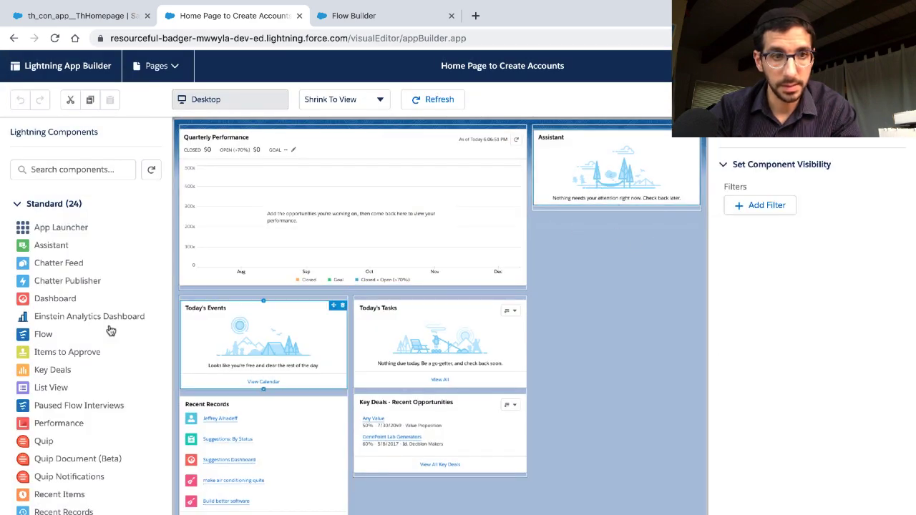
pyautogui.click(43, 334)
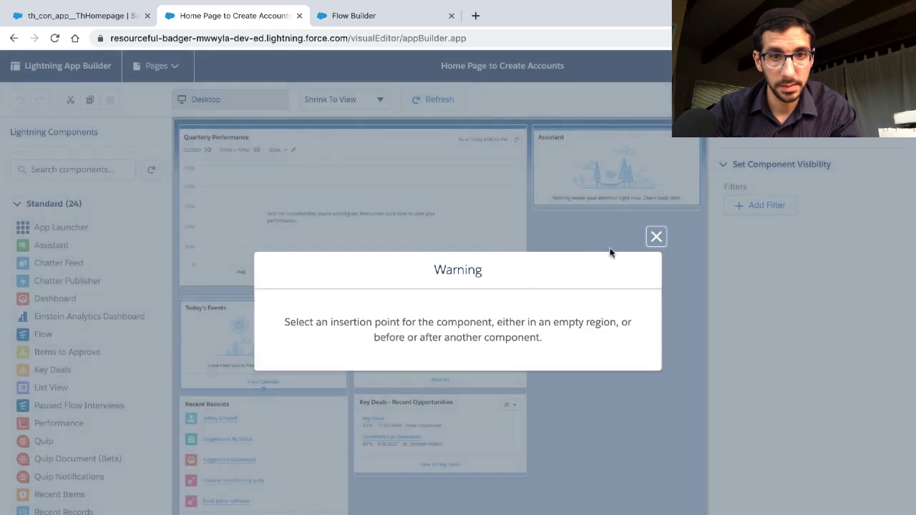
pyautogui.click(650, 243)
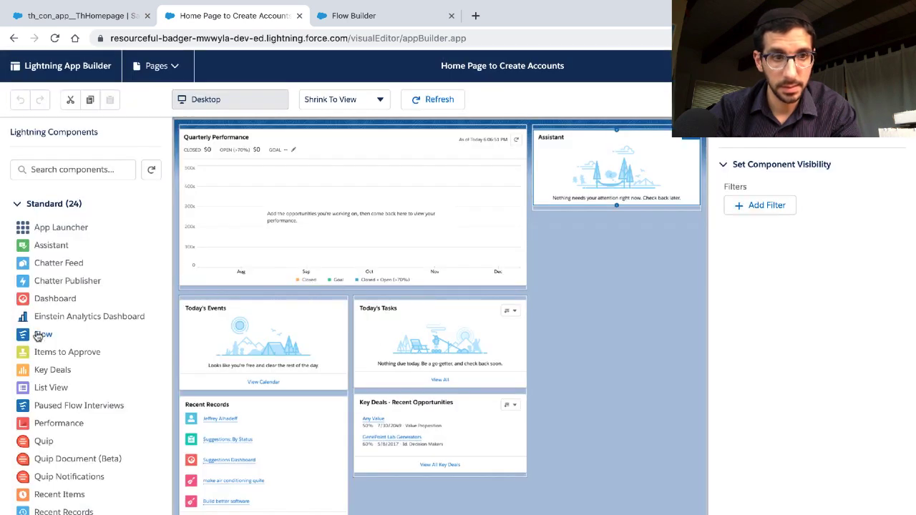
# Place a Flow component above Assistant in the page's right column and, following Trailhead, make sure its flow is Quick Account.
pyautogui.moveTo(36, 334); pyautogui.dragTo(565, 142)
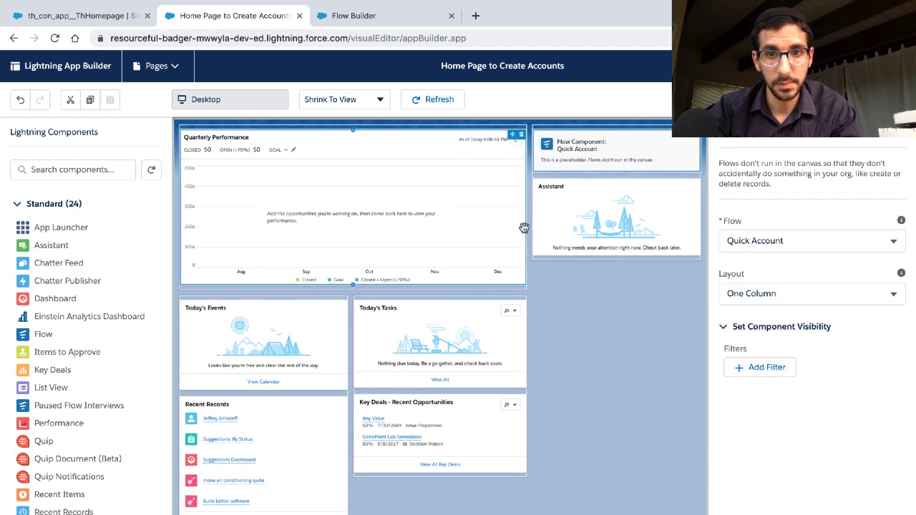
pyautogui.hotkey('ctrl', 'Left')
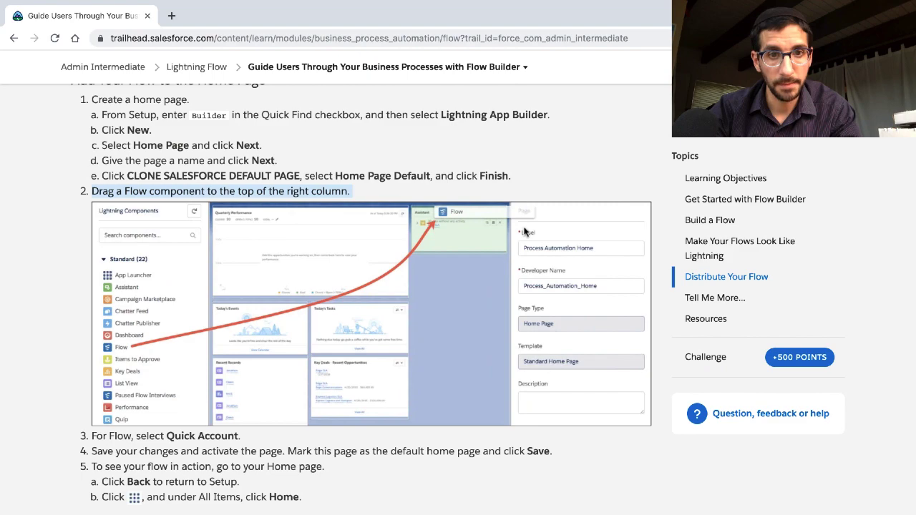
pyautogui.scroll(-3, 524, 231)
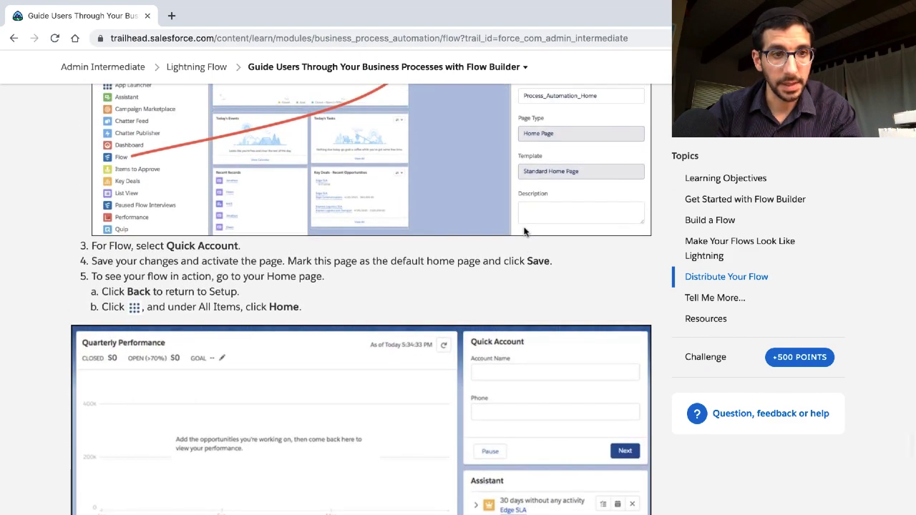
pyautogui.hotkey('ctrl', 'Right')
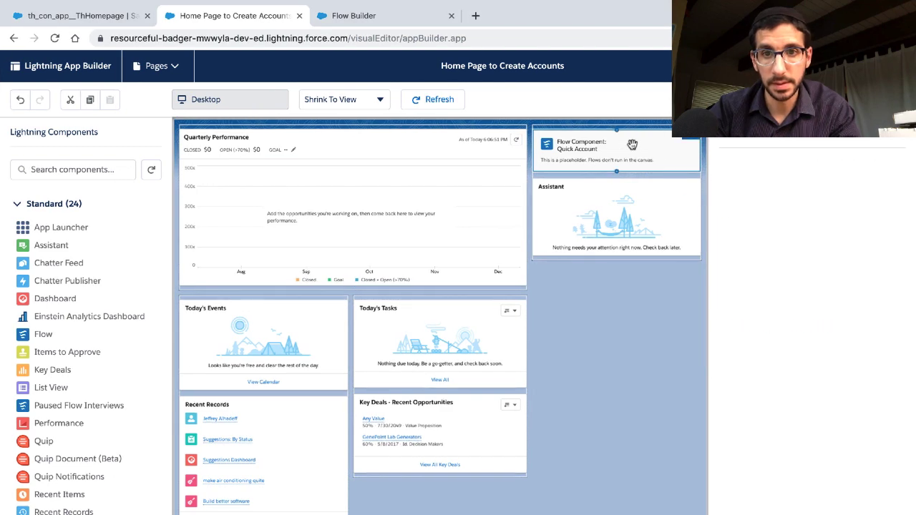
pyautogui.click(820, 236)
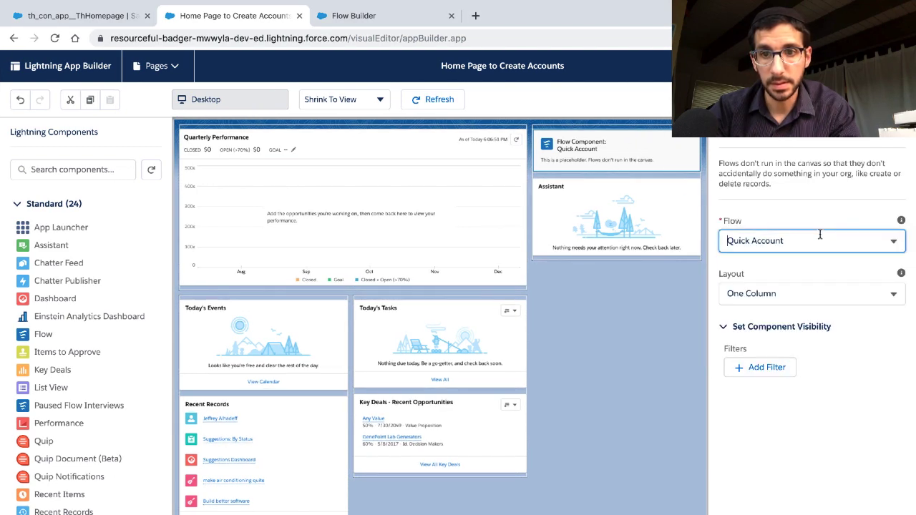
pyautogui.click(840, 321)
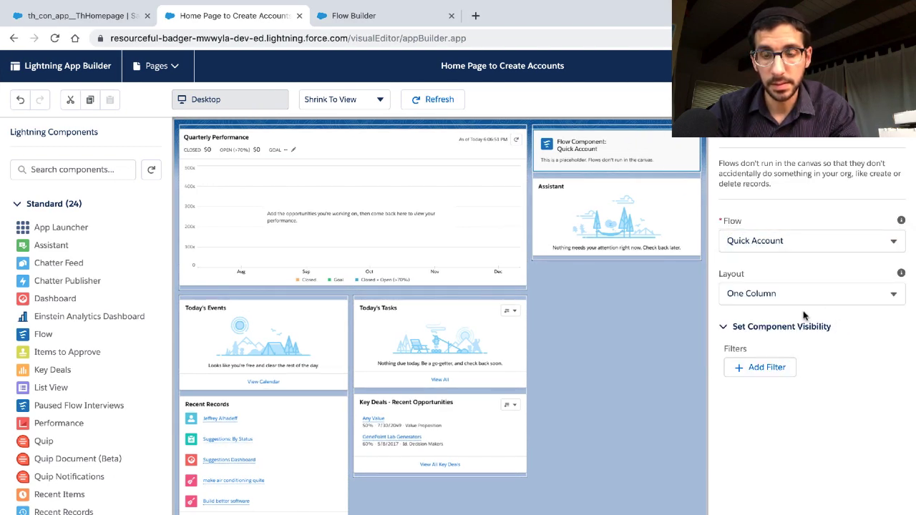
# Following Trailhead, save and activate the page, assigning Home Page to Create Accounts as the org default home page.
pyautogui.hotkey('ctrl', 'Left')
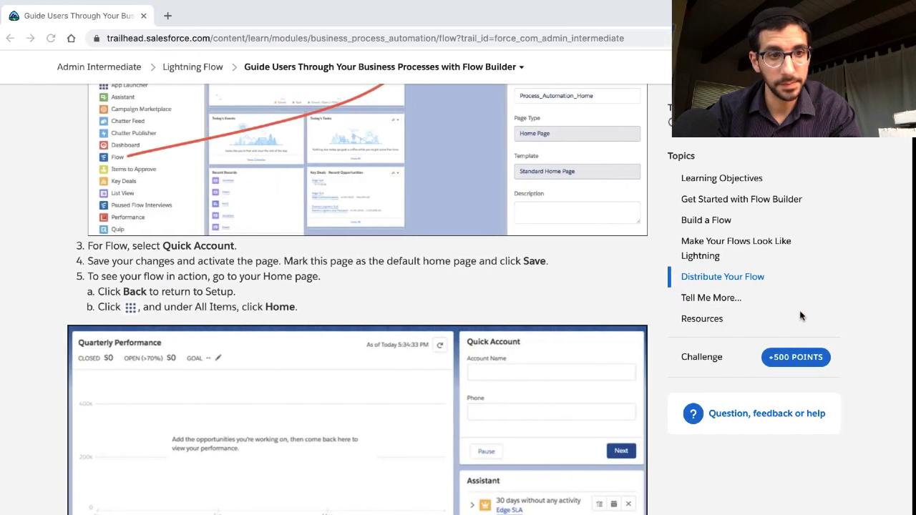
pyautogui.tripleClick(463, 259)
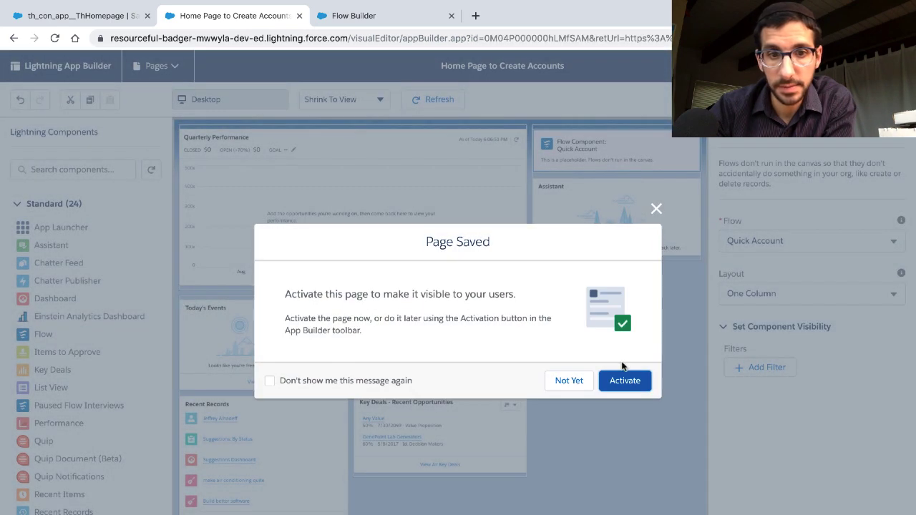
pyautogui.click(640, 380)
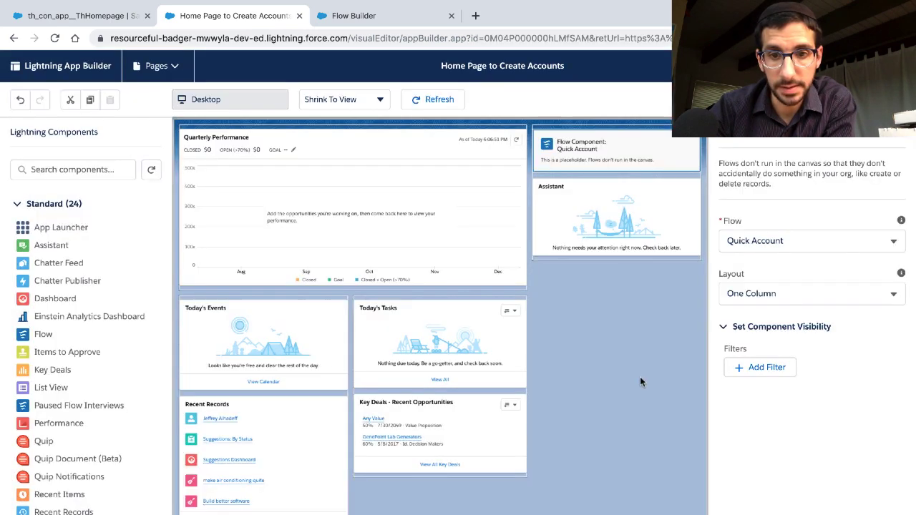
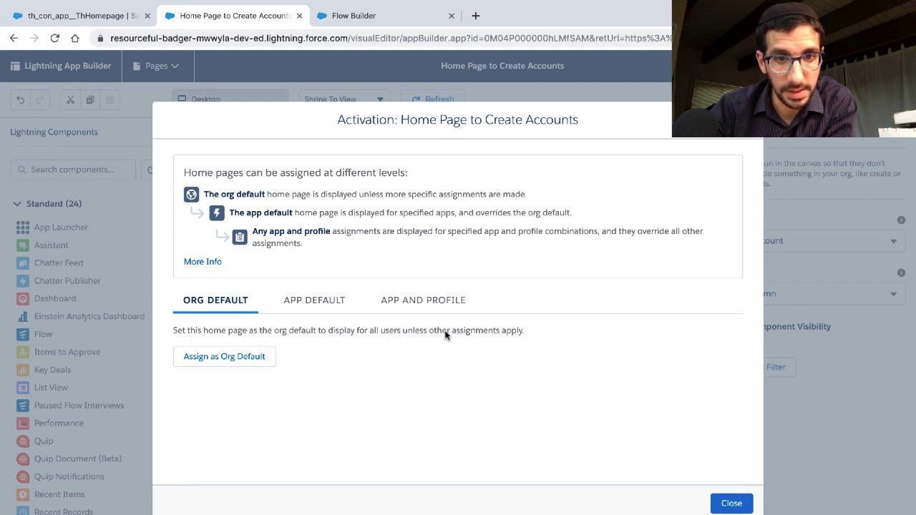
pyautogui.click(238, 359)
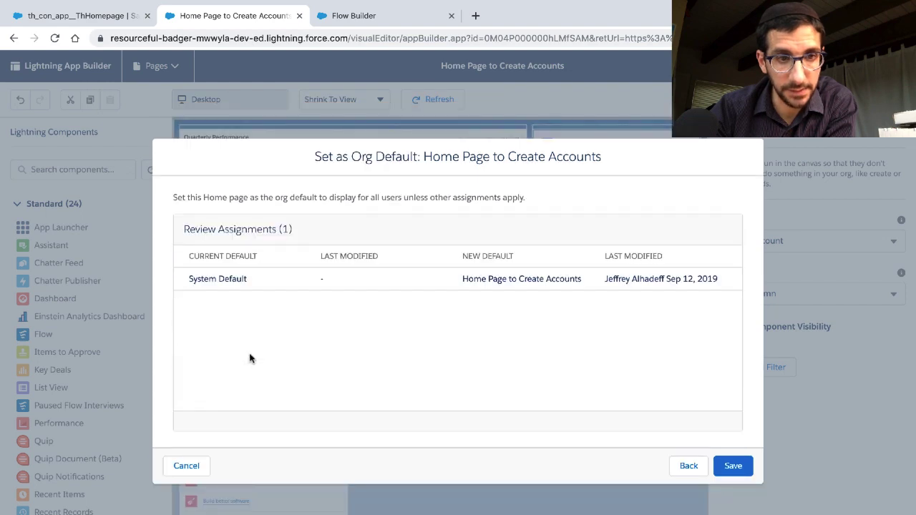
pyautogui.click(728, 465)
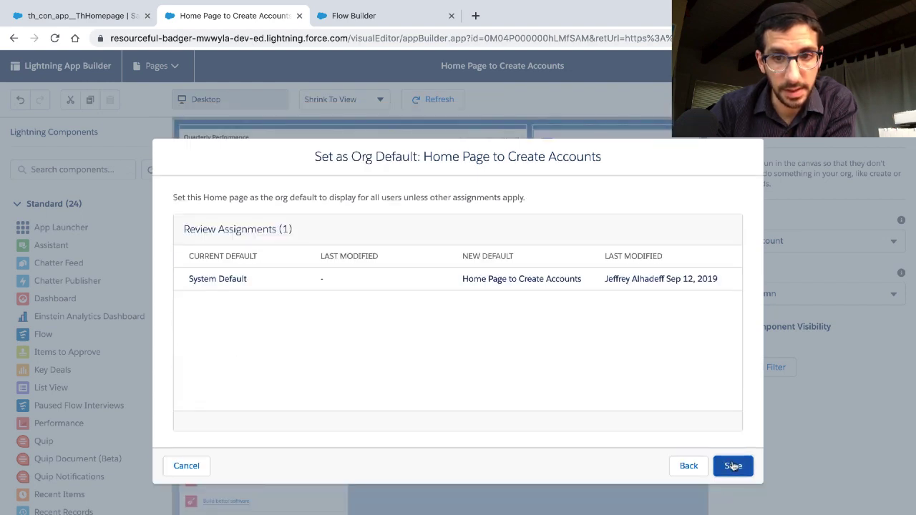
# Following Trailhead's step 5, return to Setup and open the Sales app's Home page to see the flow in action.
pyautogui.hotkey('ctrl', 'Left')
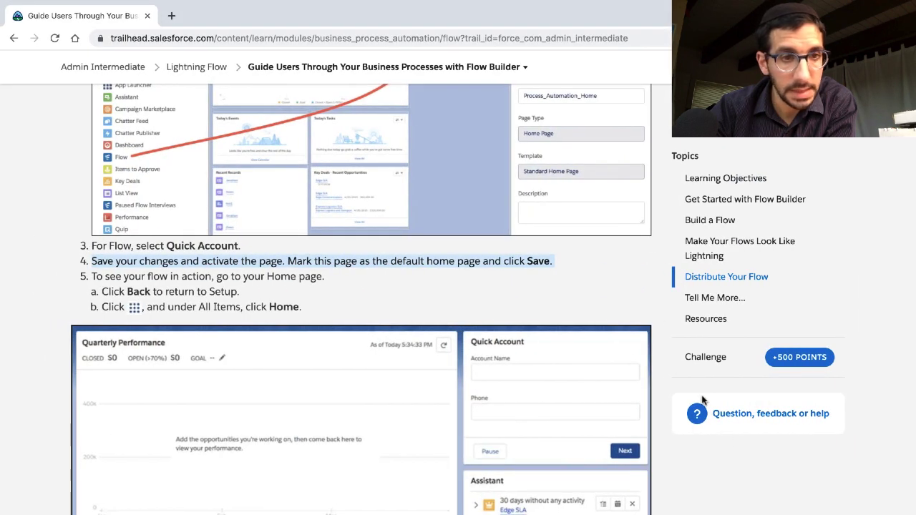
pyautogui.tripleClick(292, 277)
pyautogui.scroll(-3, 290, 279)
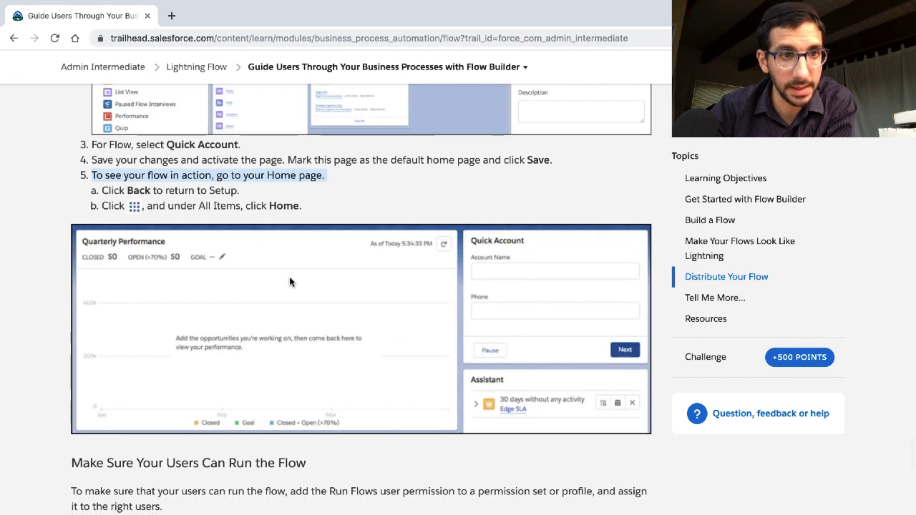
pyautogui.click(205, 191)
pyautogui.tripleClick(206, 191)
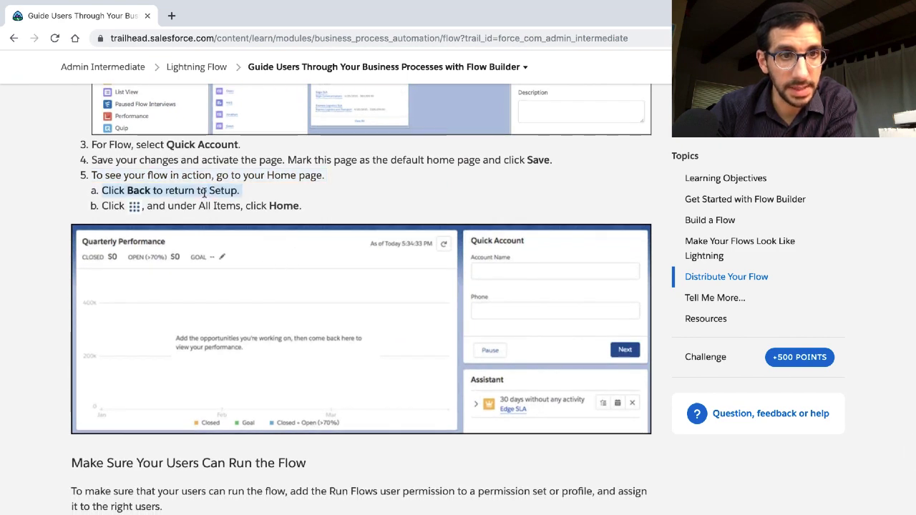
pyautogui.tripleClick(204, 207)
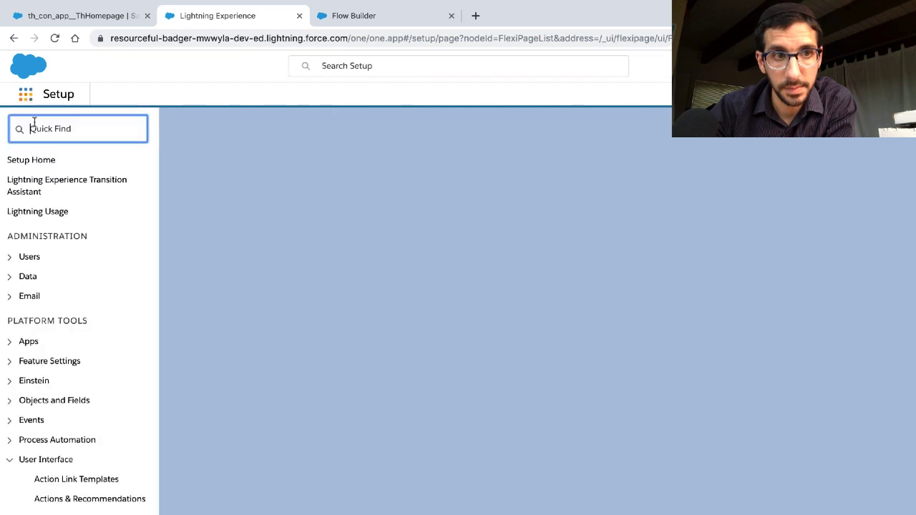
pyautogui.click(26, 100)
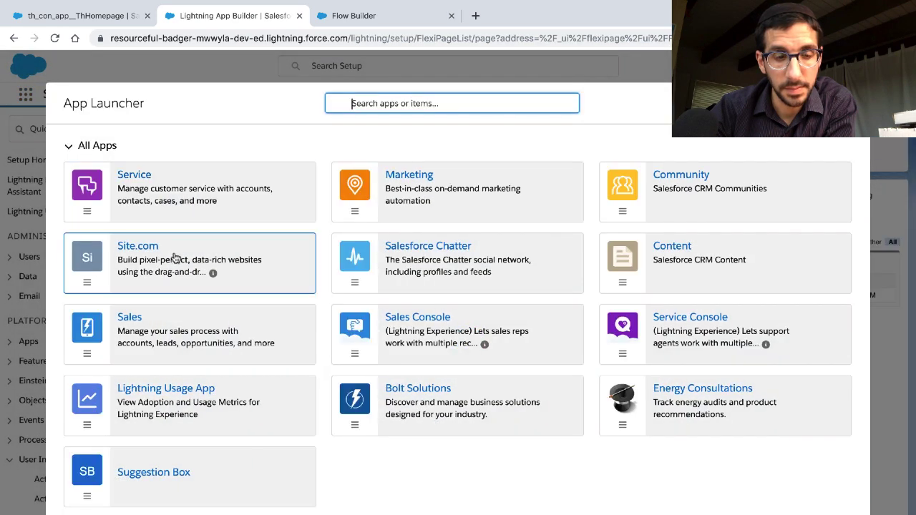
pyautogui.click(133, 318)
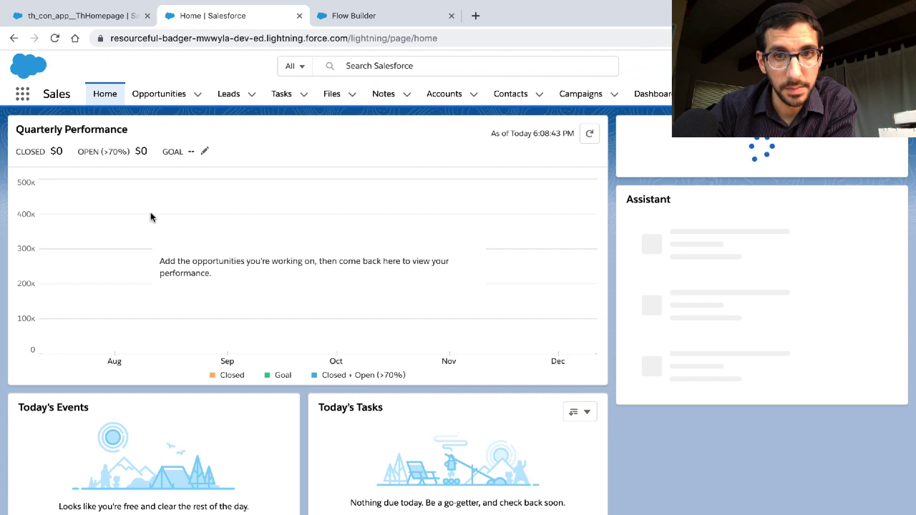
pyautogui.click(668, 168)
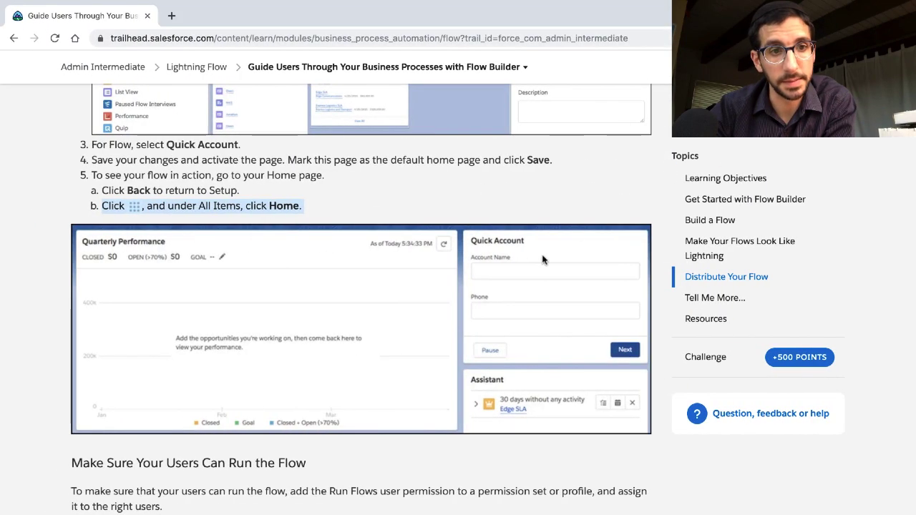
# Read Trailhead's guidance on who can run flows, then examine the Hands-on Challenge requirements for the New Lead flow.
pyautogui.scroll(-5, 542, 260)
pyautogui.scroll(-2, 542, 260)
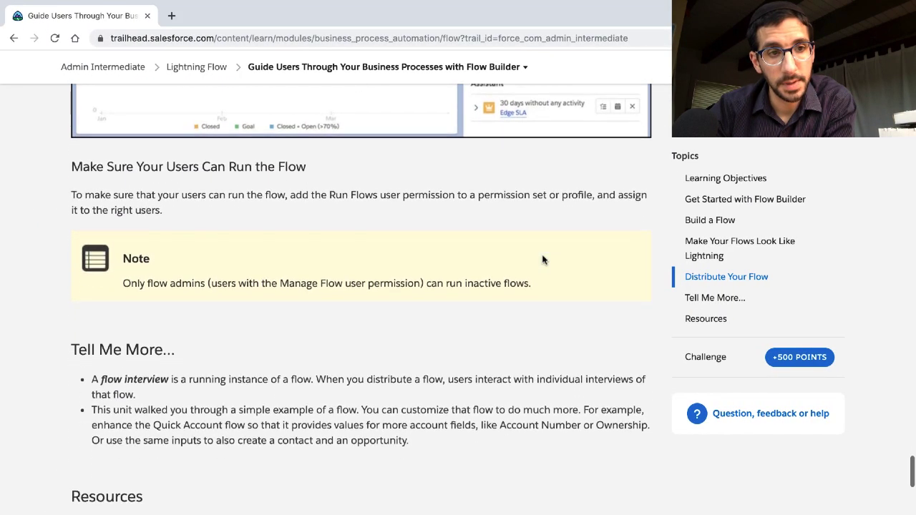
pyautogui.scroll(-1, 542, 259)
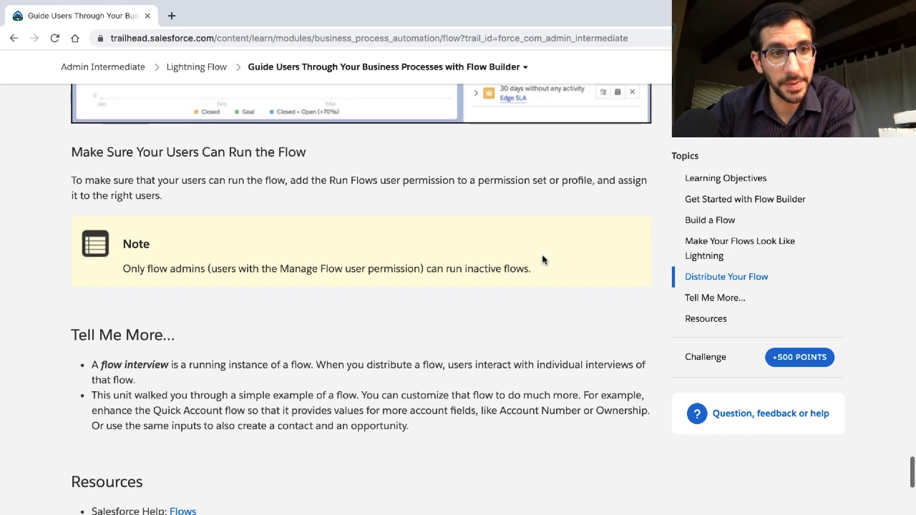
pyautogui.tripleClick(467, 186)
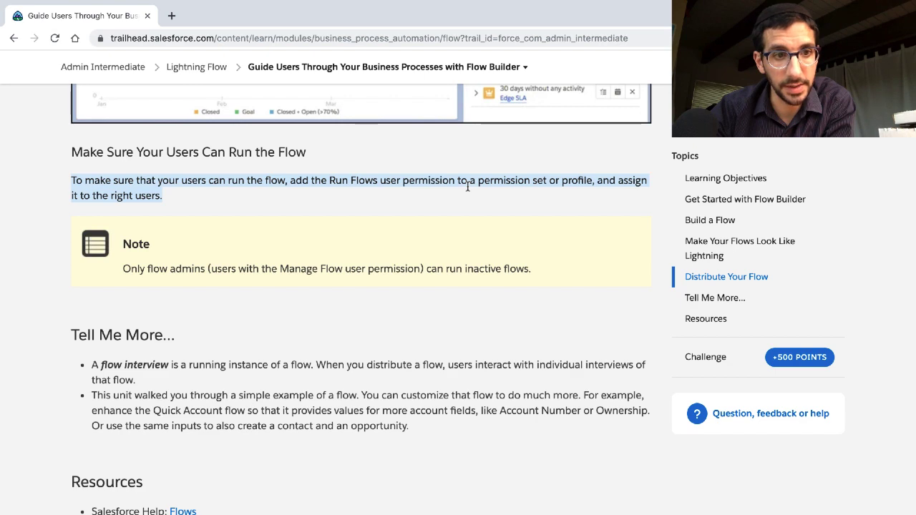
pyautogui.doubleClick(516, 268)
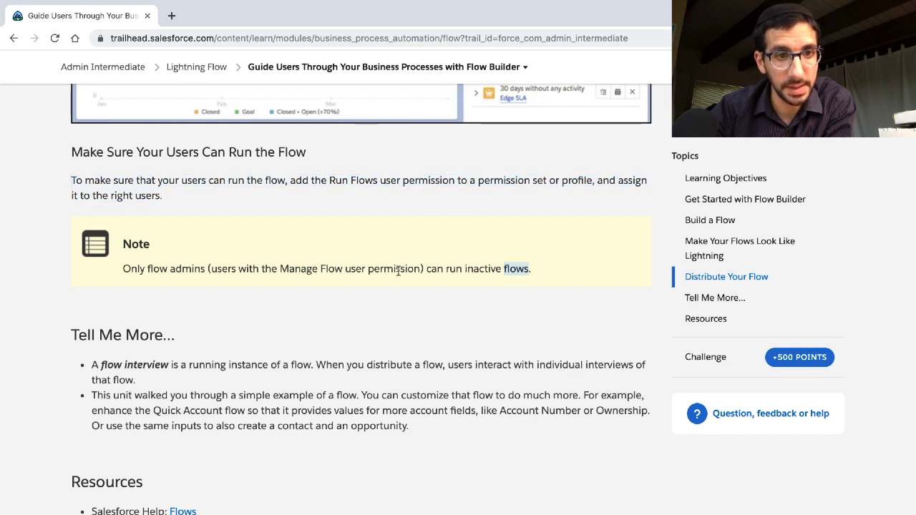
pyautogui.tripleClick(398, 271)
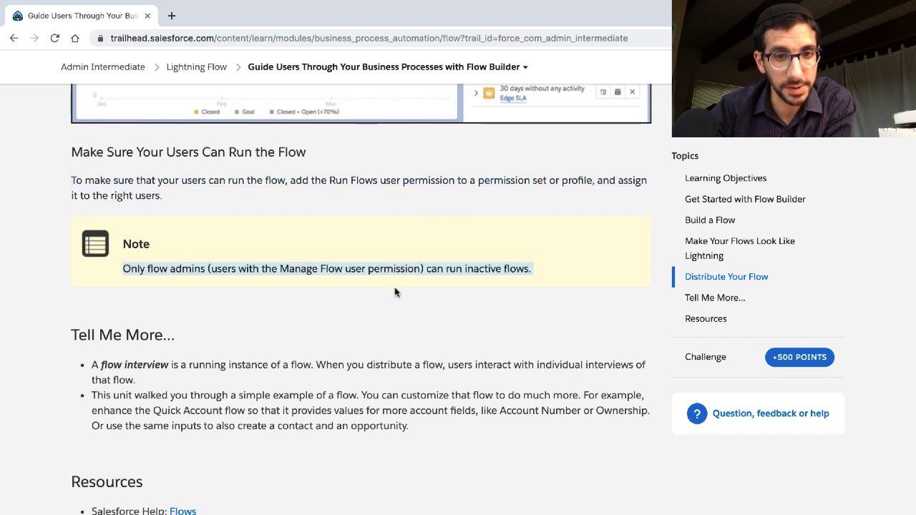
pyautogui.scroll(-2, 394, 292)
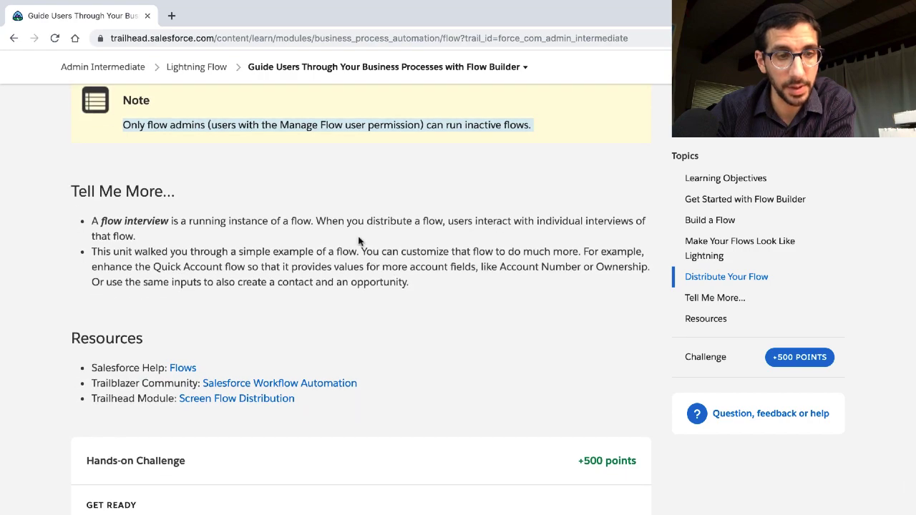
pyautogui.scroll(-5, 358, 240)
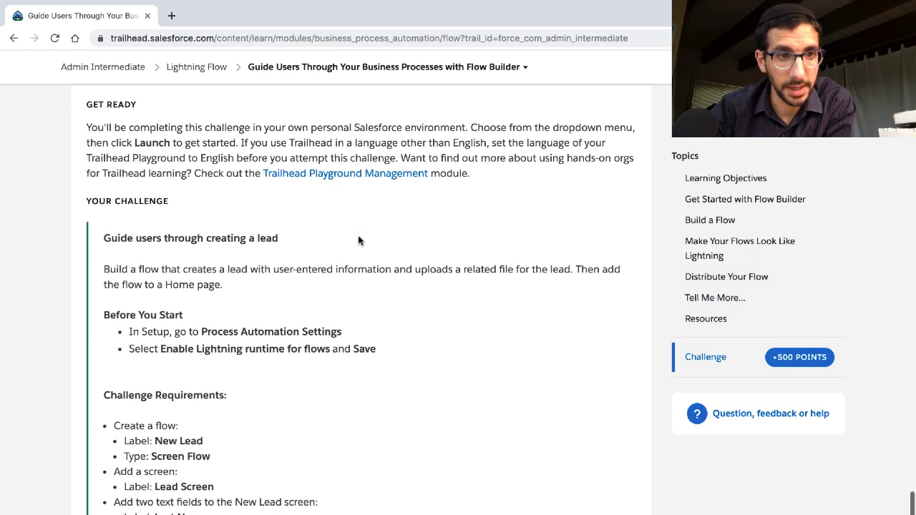
pyautogui.scroll(-4, 359, 241)
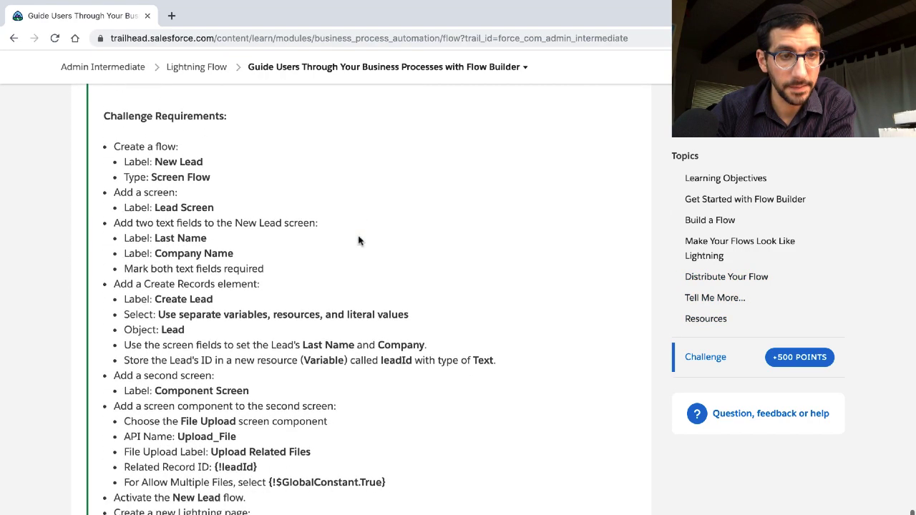
# Review the New Lead flow and Process Automation Home page requirements, glancing at the org's Lightning pages in Setup.
pyautogui.scroll(-1, 358, 240)
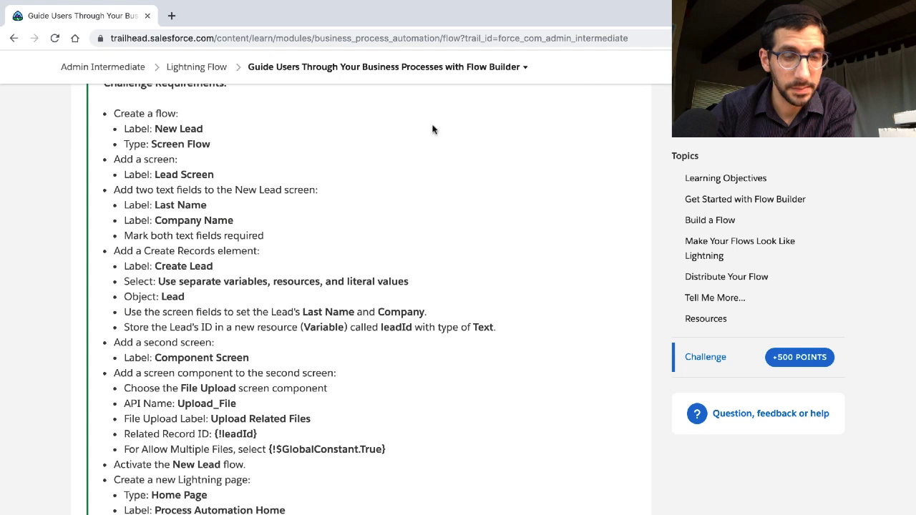
pyautogui.moveTo(542, 4)
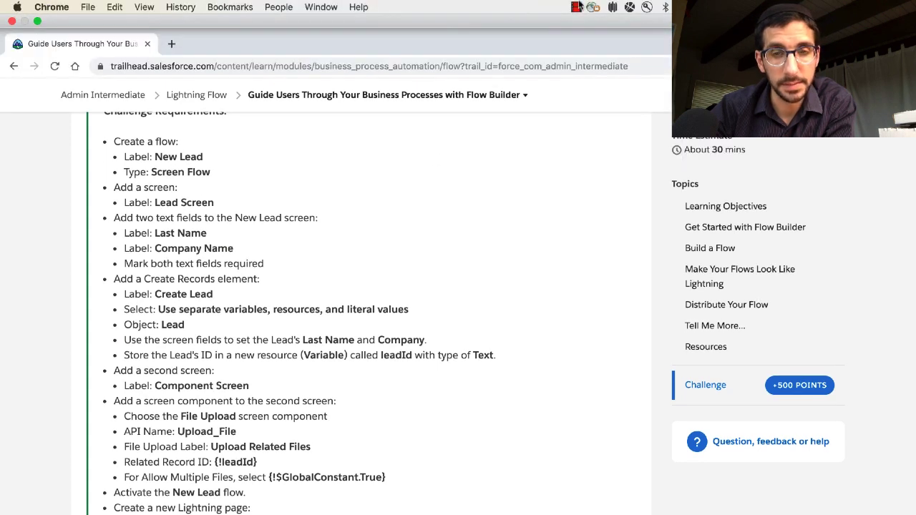
pyautogui.scroll(-10, 495, 250)
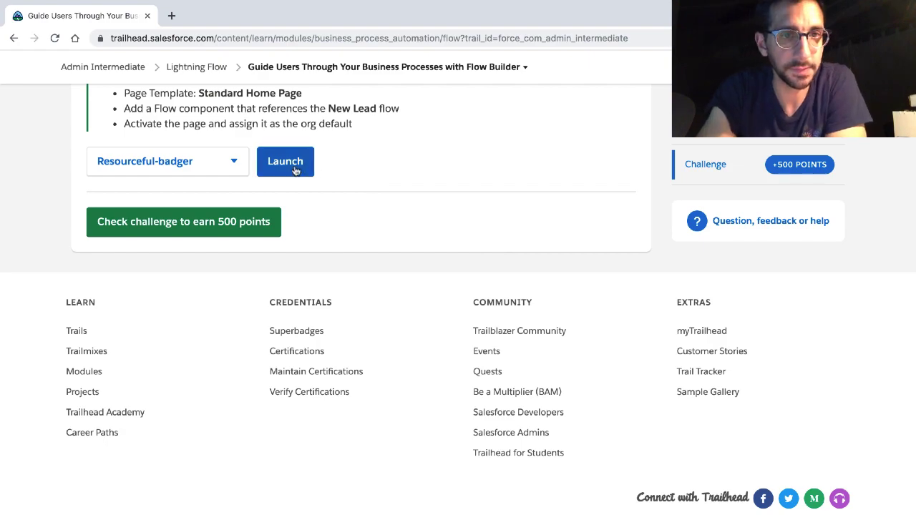
pyautogui.scroll(2, 343, 217)
pyautogui.hotkey('ctrl', 'Right')
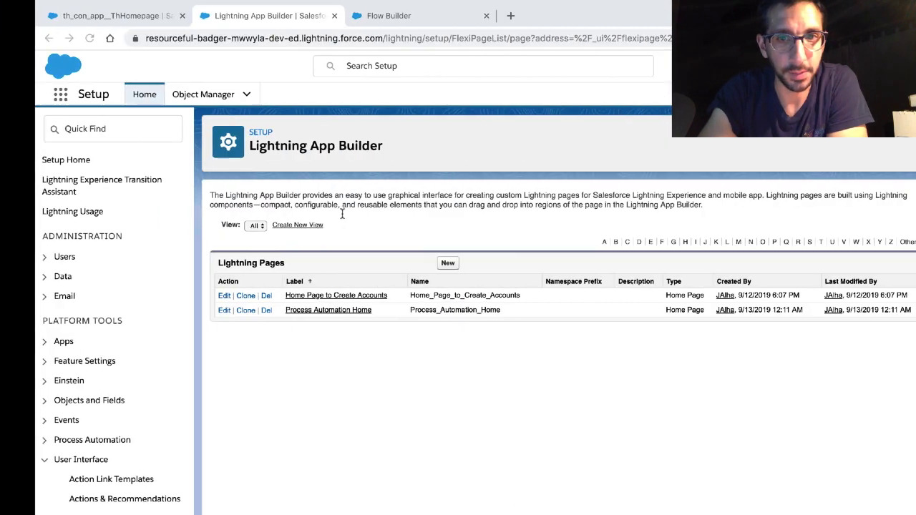
pyautogui.hotkey('ctrl', 'Left')
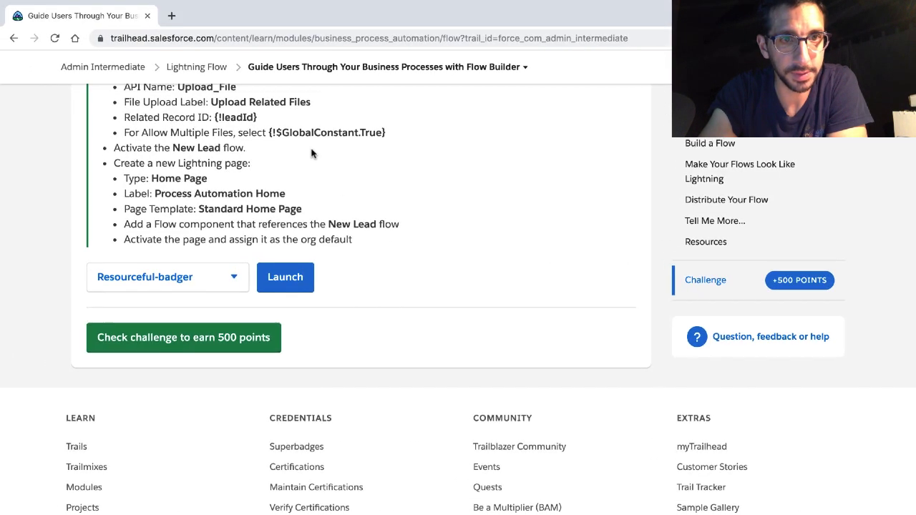
pyautogui.scroll(3, 311, 150)
pyautogui.scroll(-2, 311, 152)
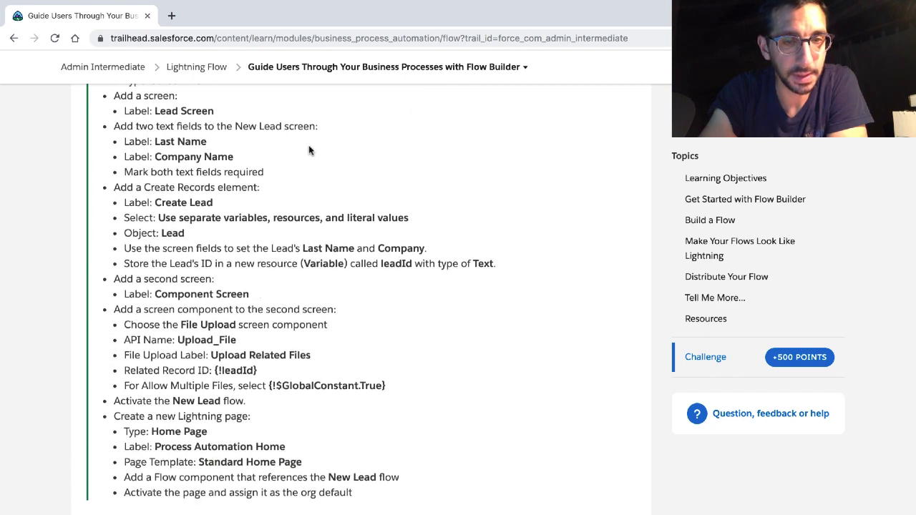
pyautogui.scroll(-4, 309, 146)
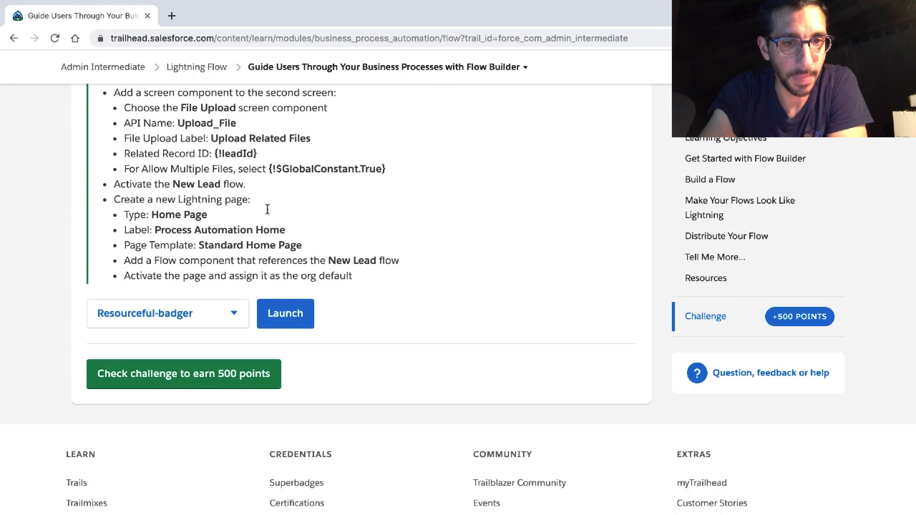
# Submit the New Lead flow challenge in the Resourceful-badger org for checking.
pyautogui.click(188, 373)
pyautogui.scroll(-4, 188, 373)
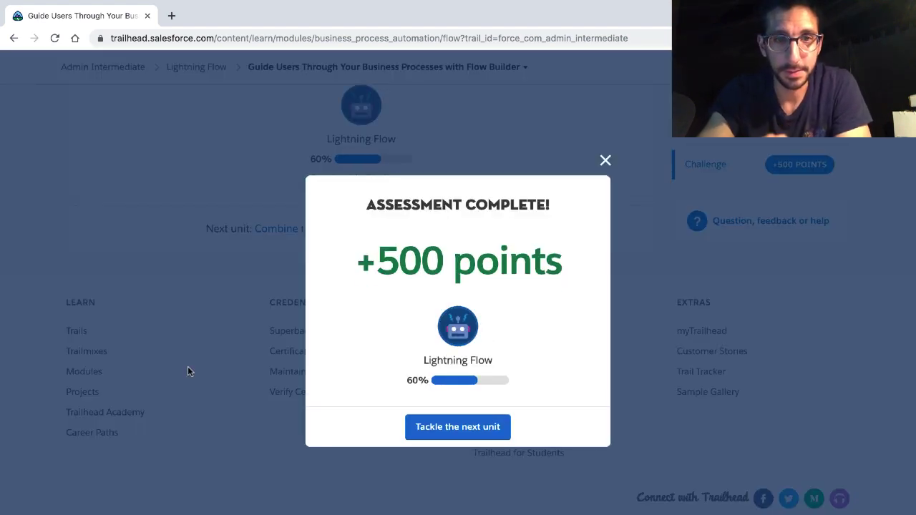
pyautogui.rightClick(372, 290)
pyautogui.click(360, 274)
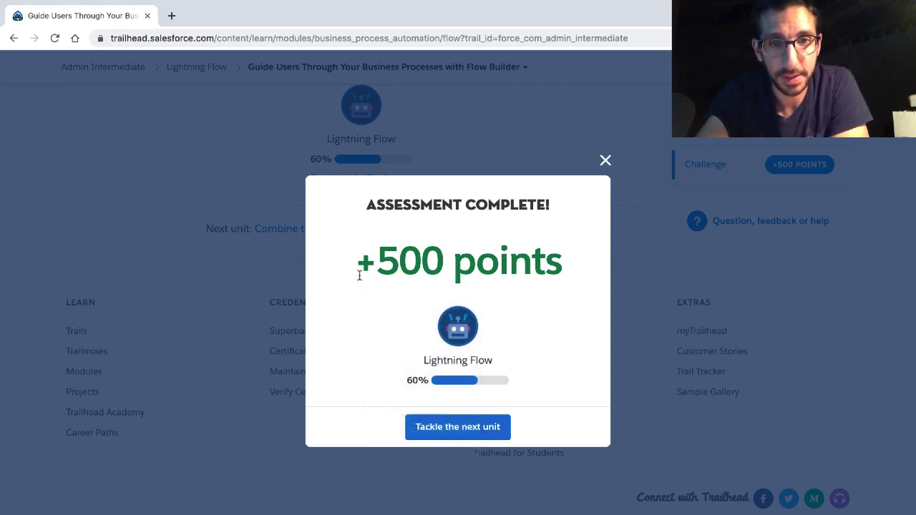
pyautogui.hotkey('ctrl', 'Right')
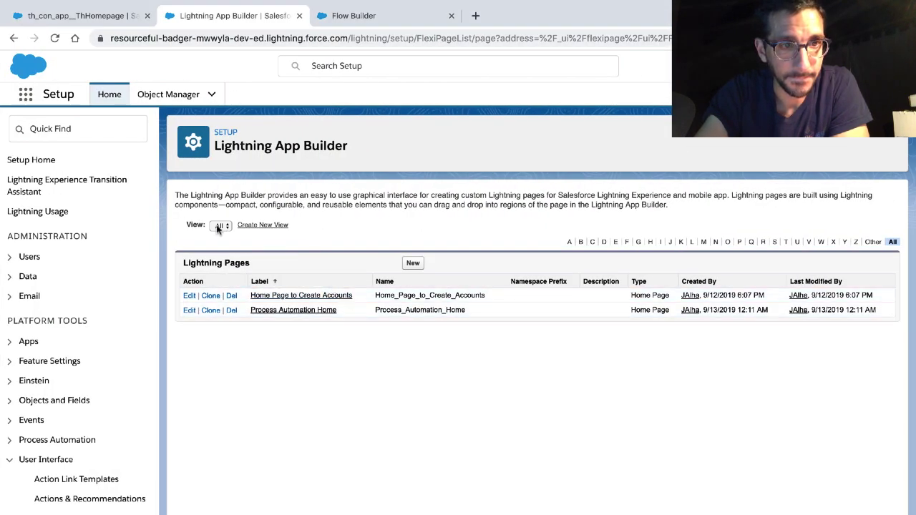
pyautogui.click(108, 141)
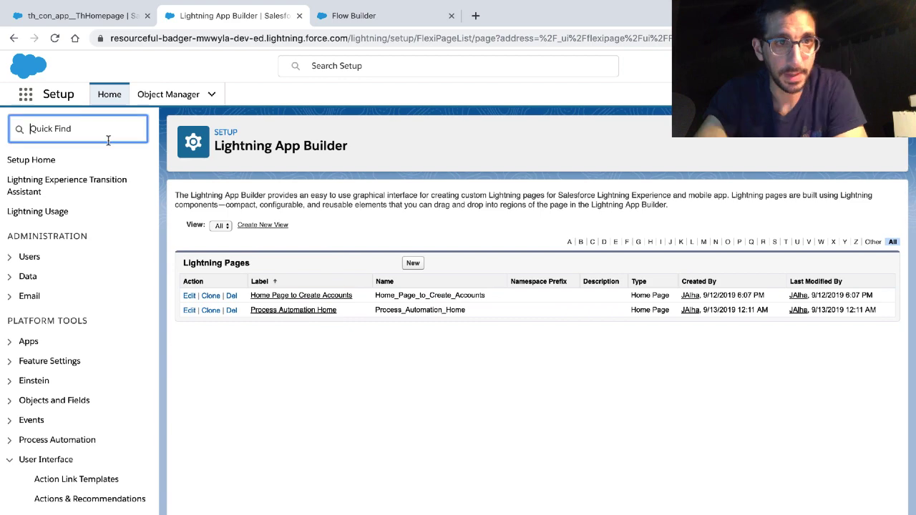
pyautogui.hotkey('ctrl', 'Left')
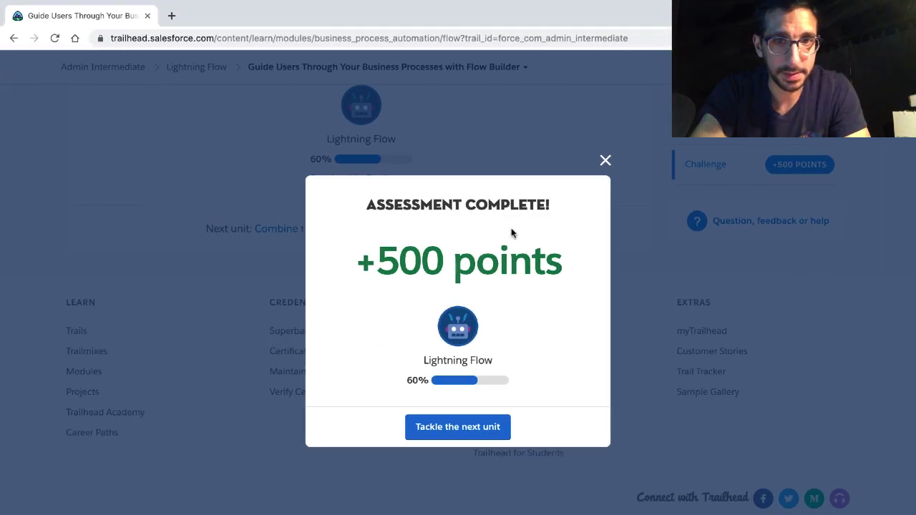
# Dismiss the assessment result dialog and look over the challenge section at the end of the unit.
pyautogui.click(601, 166)
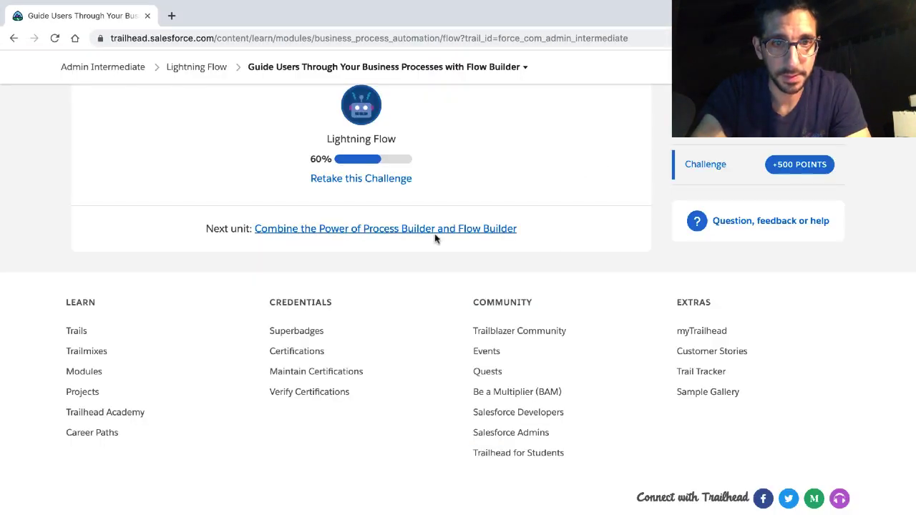
pyautogui.scroll(3, 429, 244)
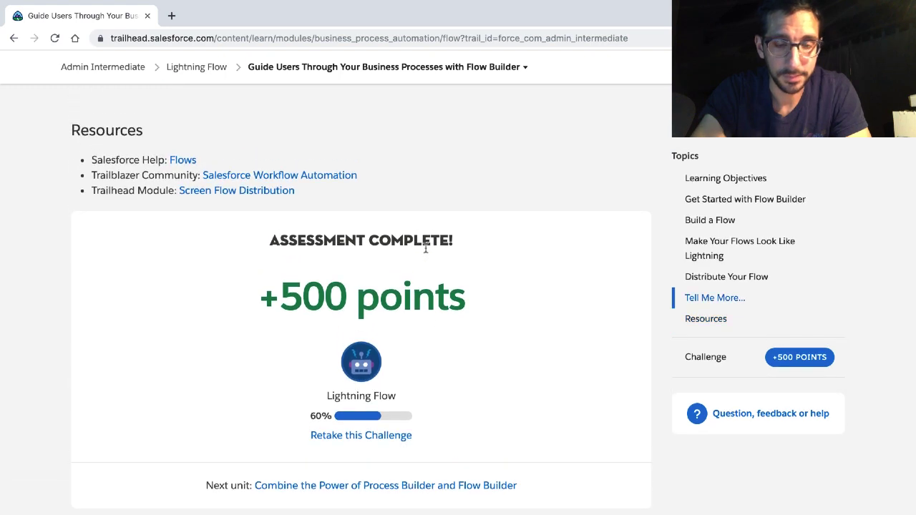
pyautogui.scroll(-2, 425, 247)
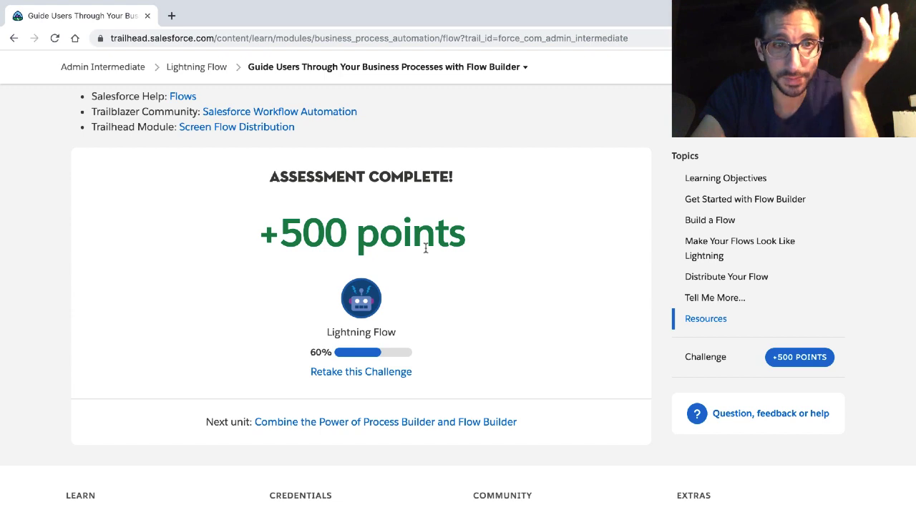
pyautogui.moveTo(649, 6)
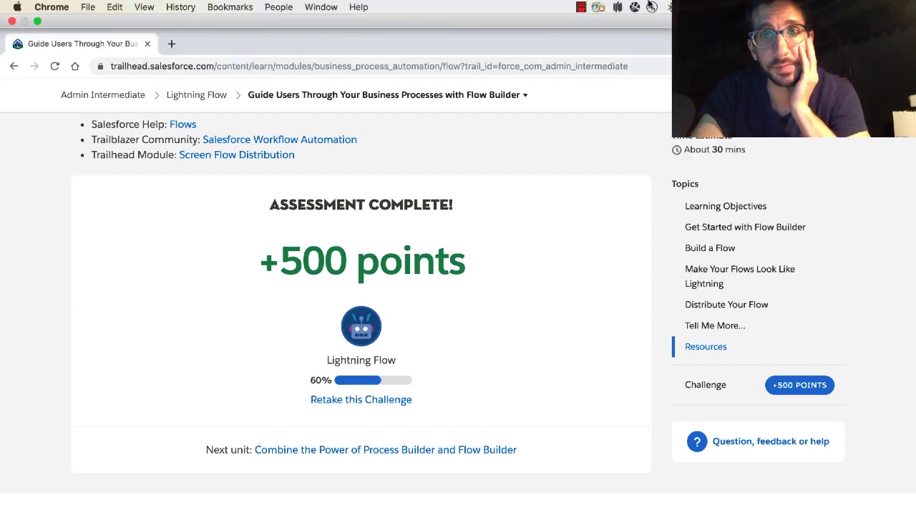